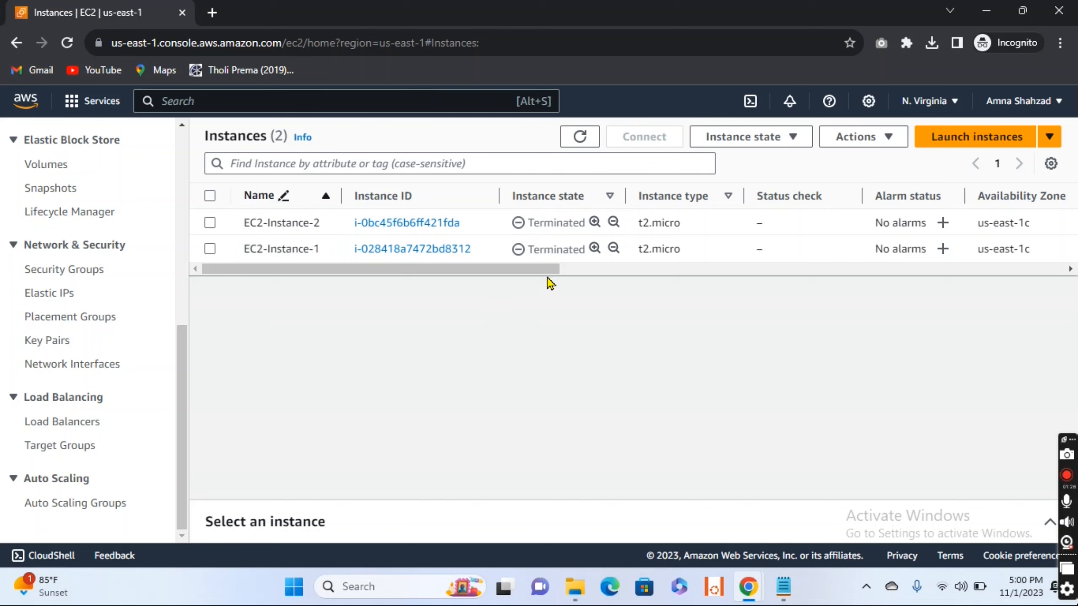
Start a new EC2 instance launch, setting the number of instances to 2 and the name to IIS-LB.
{"action": "left_click", "coordinate": [963, 140]}
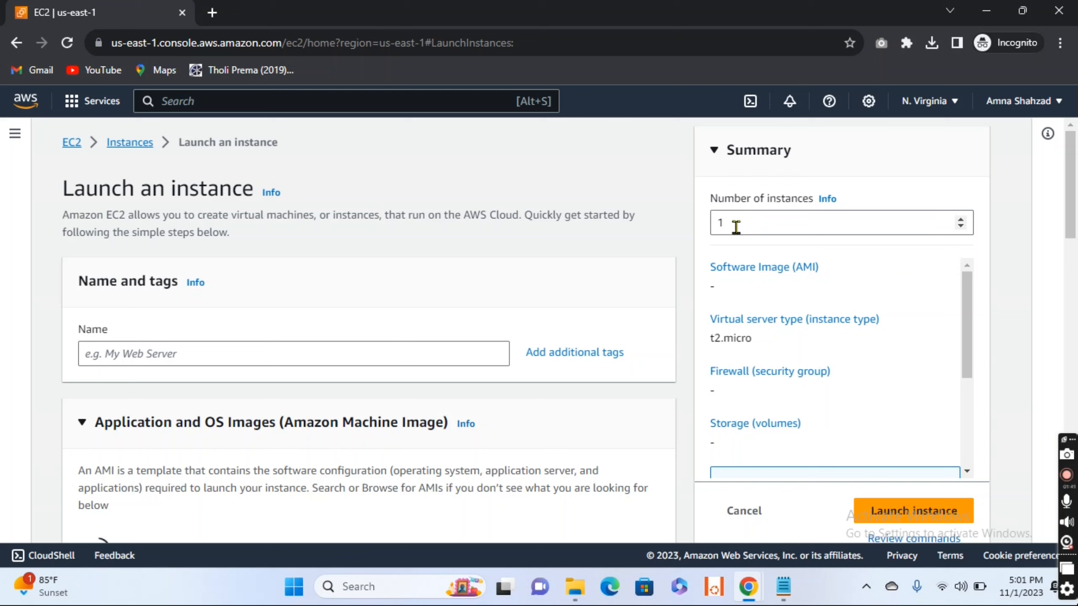
{"action": "left_click", "coordinate": [960, 221]}
{"action": "key", "text": "BackSpace"}
{"action": "type", "text": "2"}
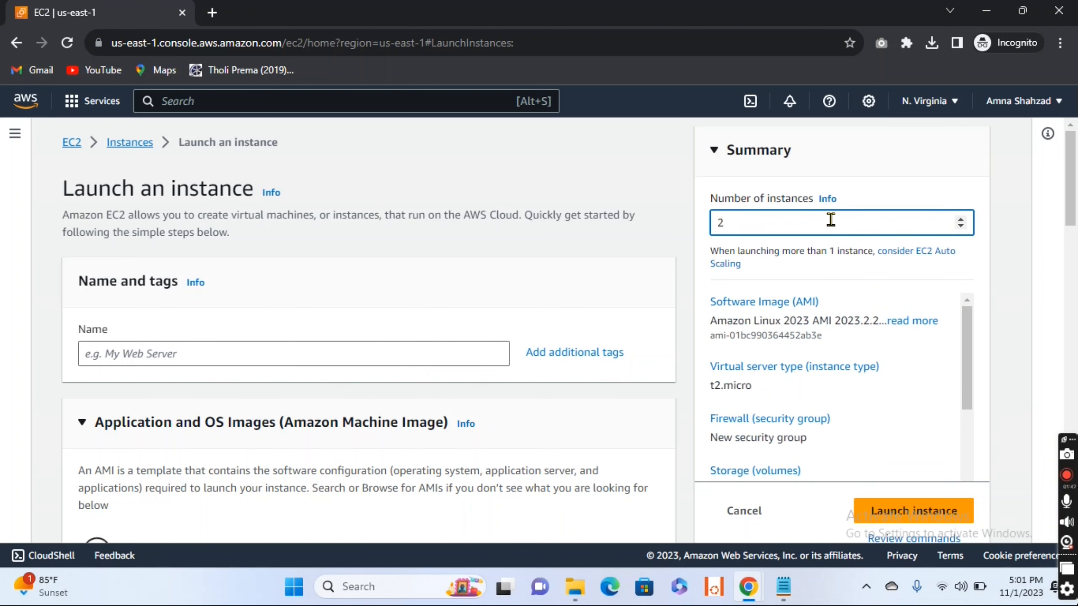
{"action": "left_click", "coordinate": [248, 348]}
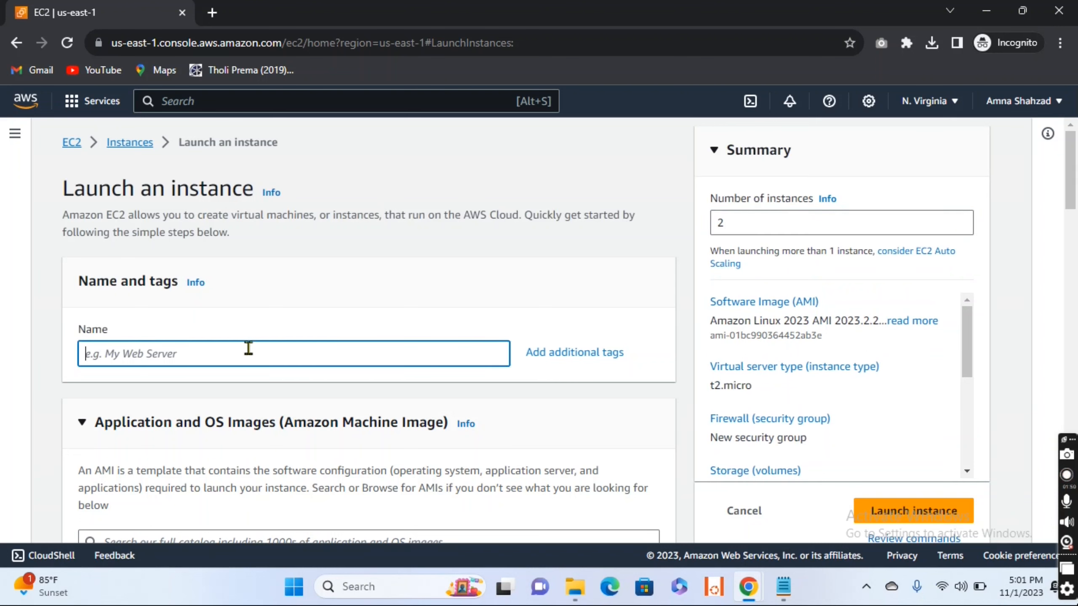
{"action": "type", "text": "IIS"}
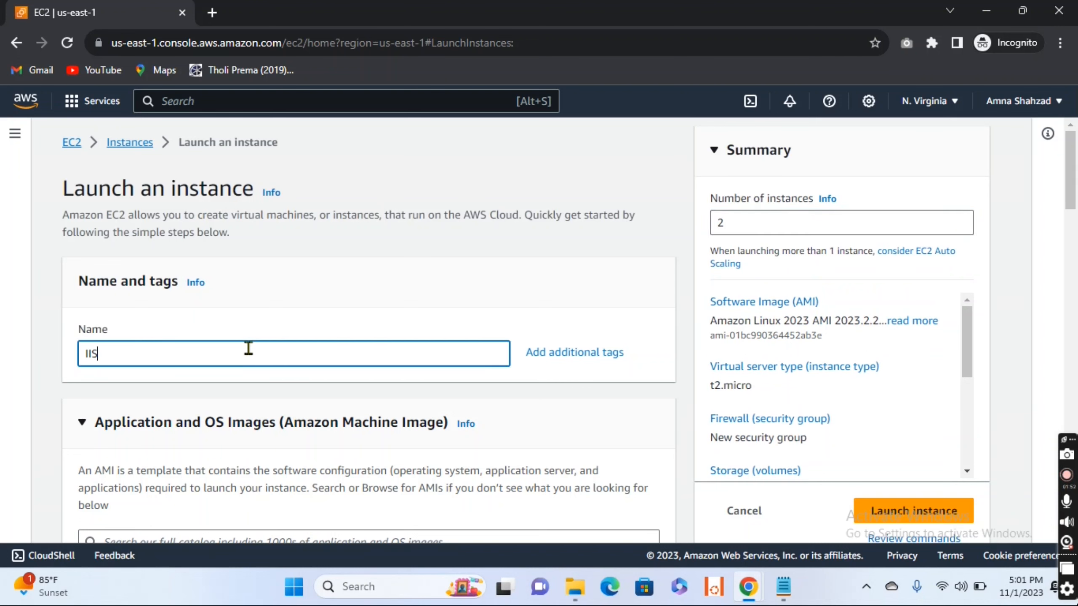
{"action": "type", "text": "-LB"}
Choose the Windows quick-start image, Microsoft Windows Server 2022 Base, for the instances.
{"action": "scroll", "coordinate": [482, 319], "scroll_direction": "down", "scroll_amount": 3}
{"action": "scroll", "coordinate": [482, 320], "scroll_direction": "down", "scroll_amount": 4}
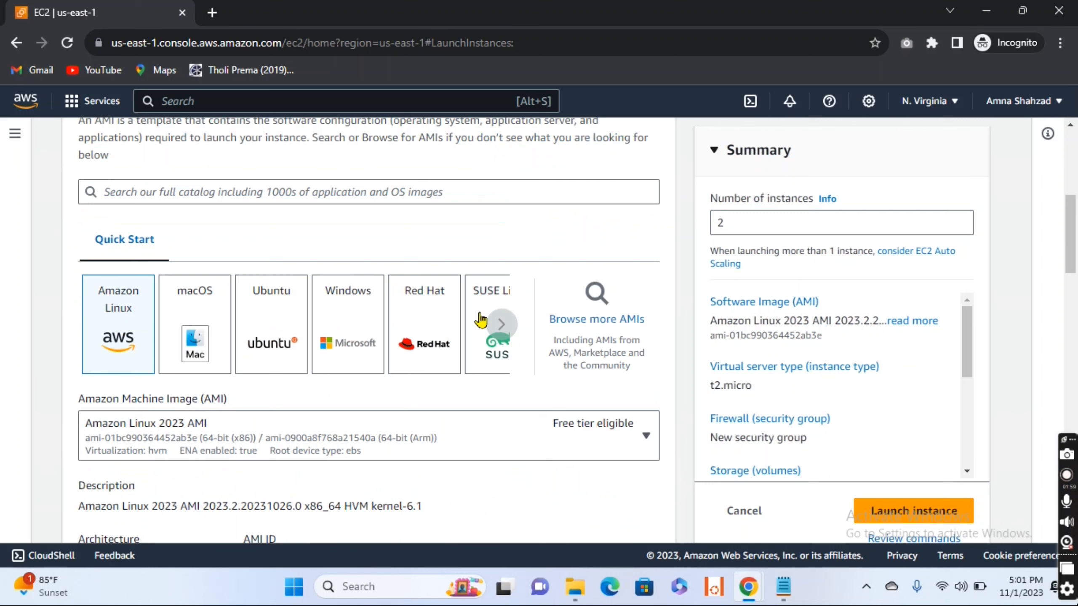
{"action": "left_click", "coordinate": [347, 313]}
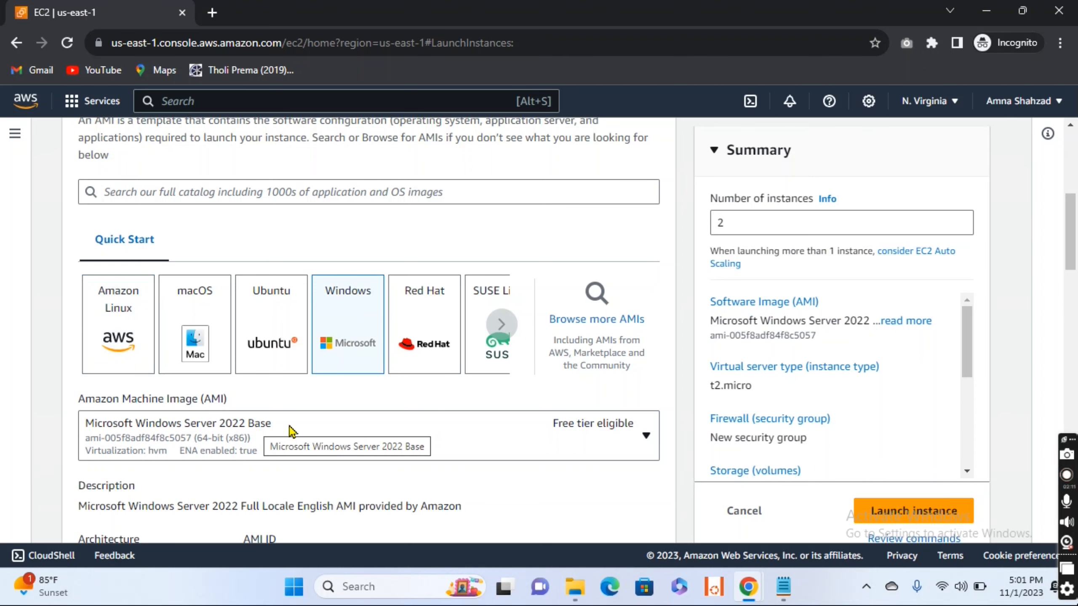
Keep the t2.micro instance type and assign the existing key pair EC2-Keypair for login.
{"action": "scroll", "coordinate": [410, 482], "scroll_direction": "down", "scroll_amount": 3}
{"action": "scroll", "coordinate": [413, 482], "scroll_direction": "down", "scroll_amount": 5}
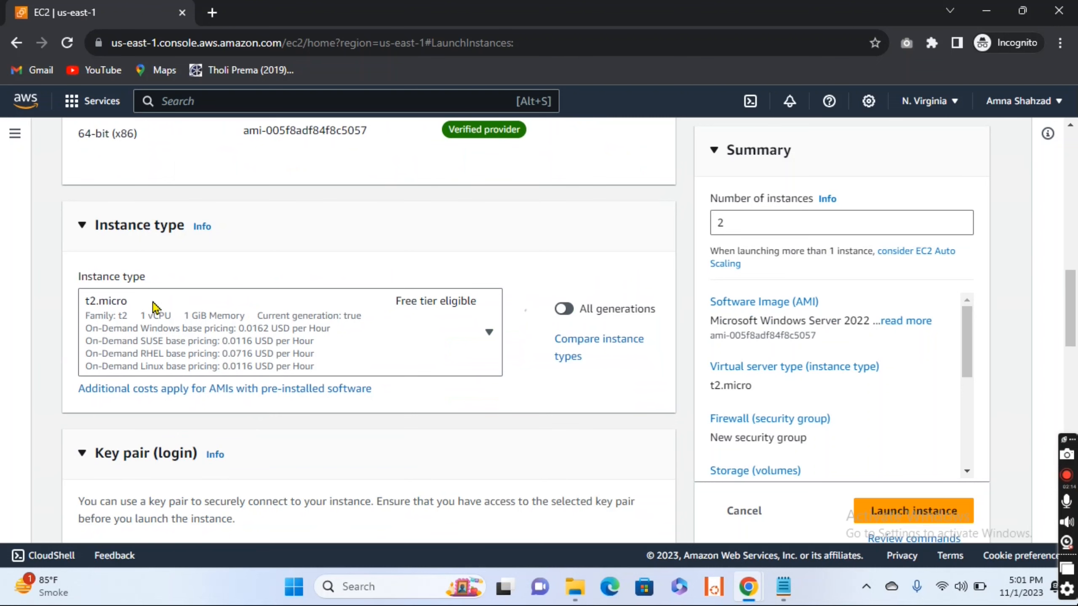
{"action": "scroll", "coordinate": [399, 426], "scroll_direction": "down", "scroll_amount": 6}
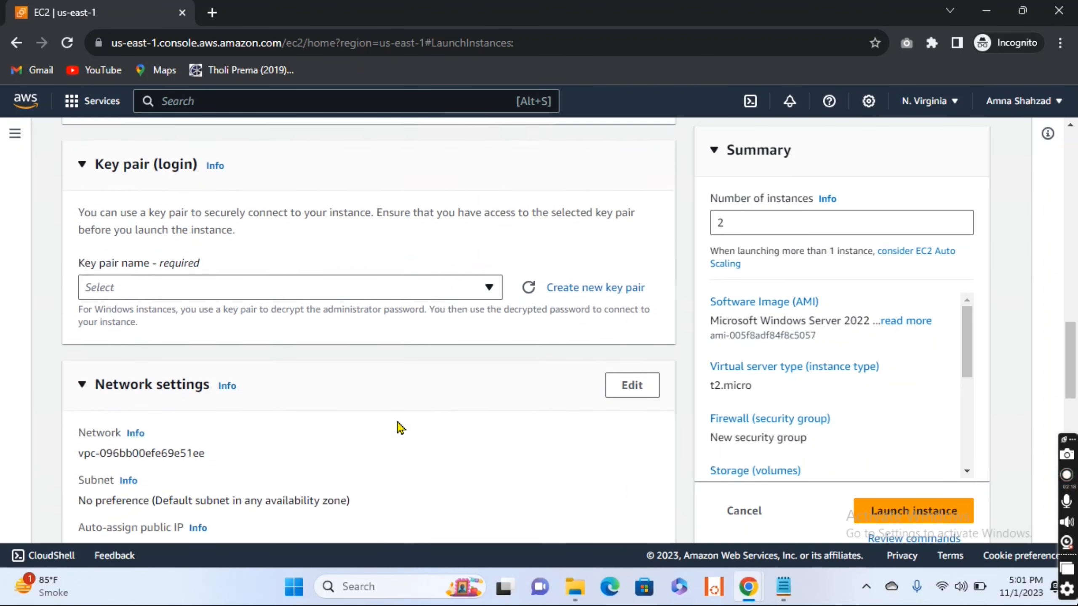
{"action": "left_click", "coordinate": [491, 269]}
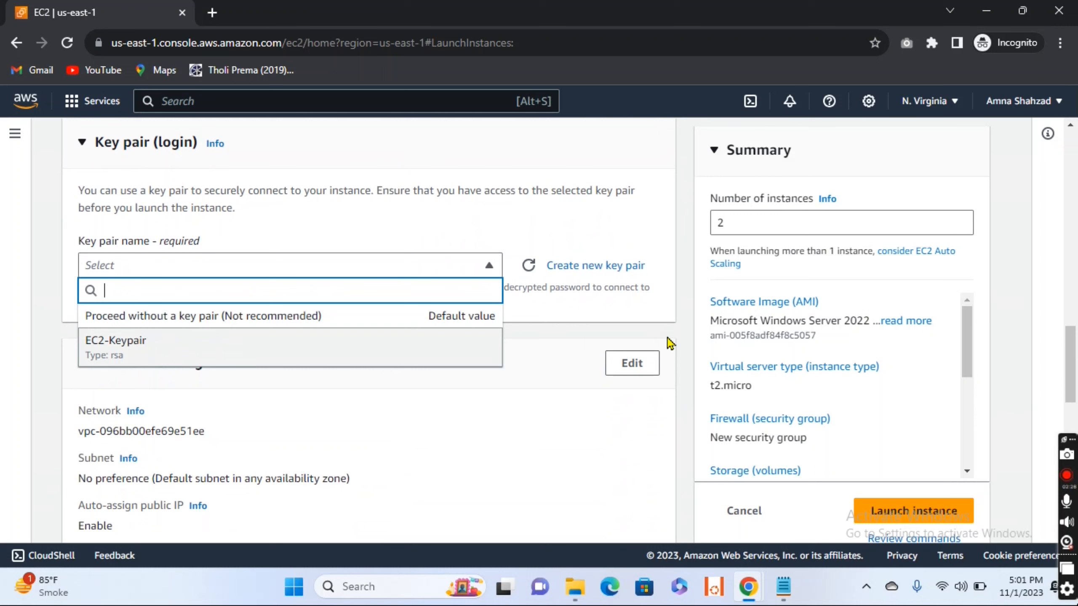
{"action": "left_click", "coordinate": [147, 356]}
Switch the firewall setting to an existing security group and assign MyFirst-SG.
{"action": "scroll", "coordinate": [364, 365], "scroll_direction": "down", "scroll_amount": 6}
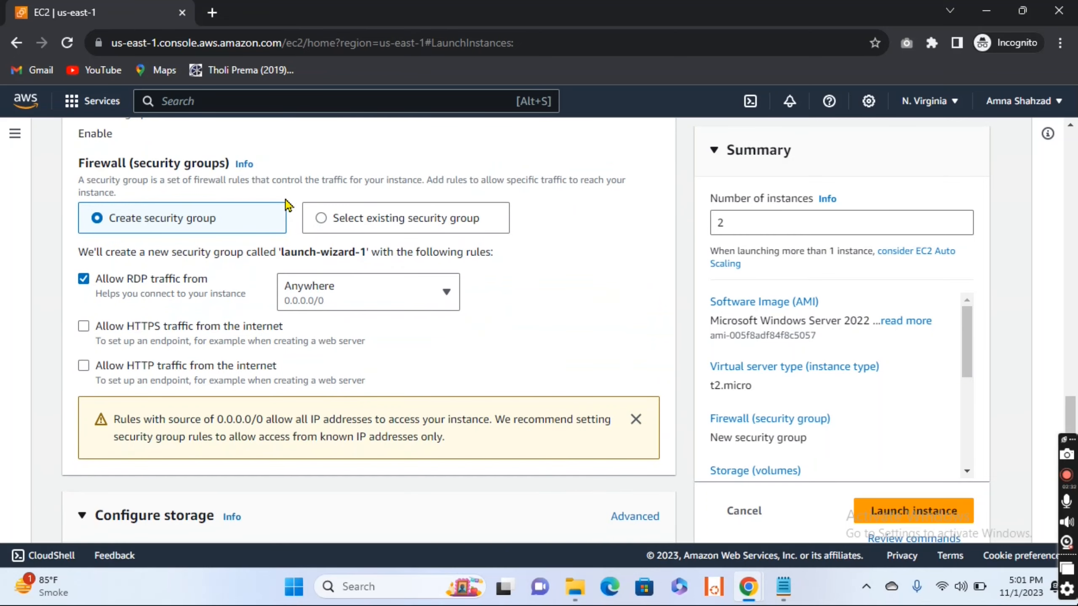
{"action": "left_click", "coordinate": [322, 219]}
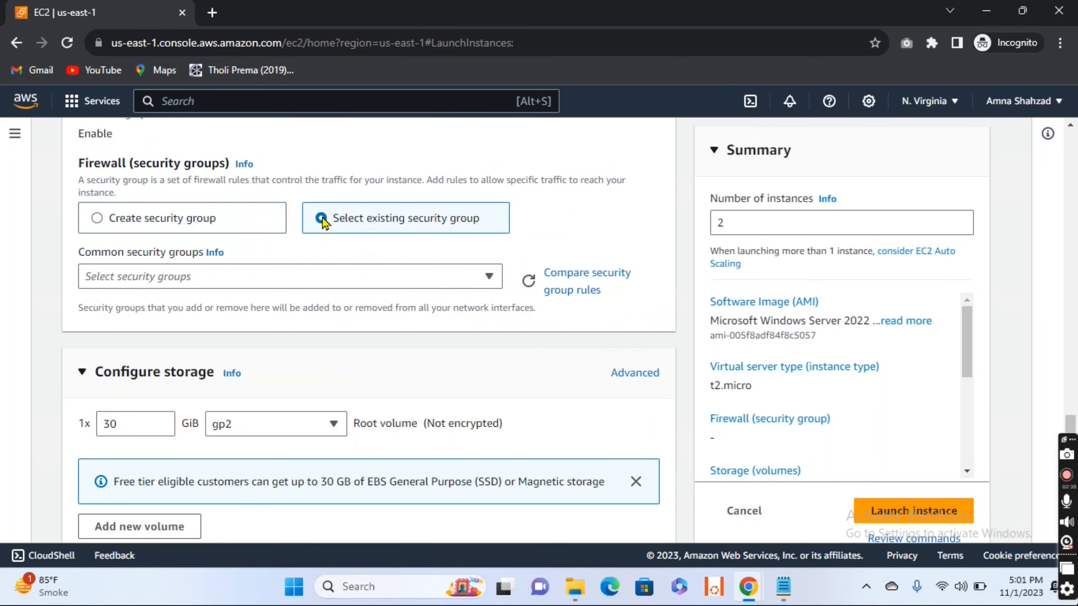
{"action": "left_click", "coordinate": [490, 278]}
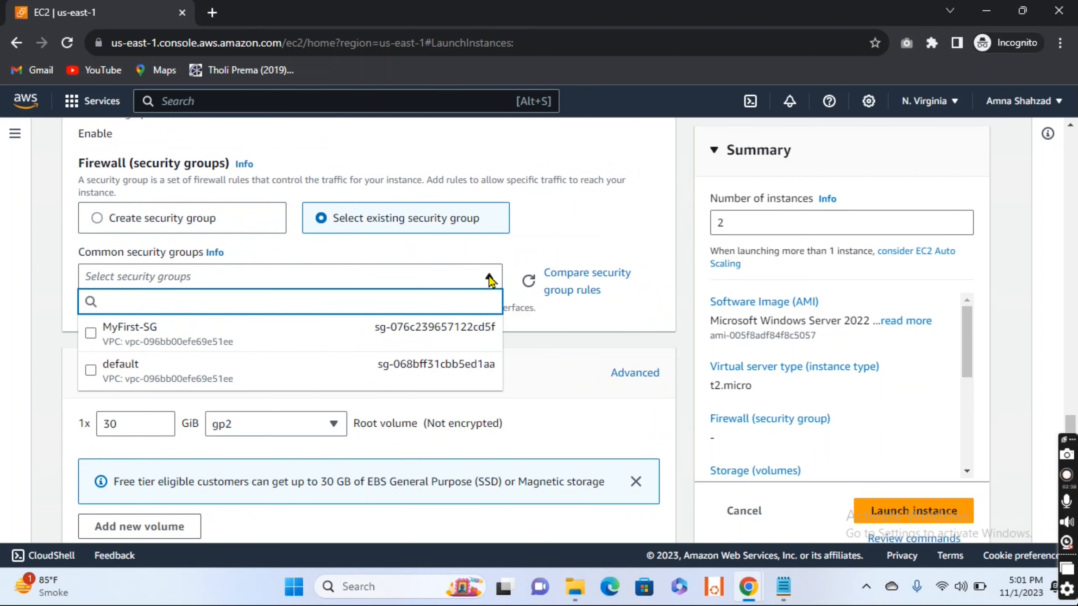
{"action": "left_click", "coordinate": [152, 350]}
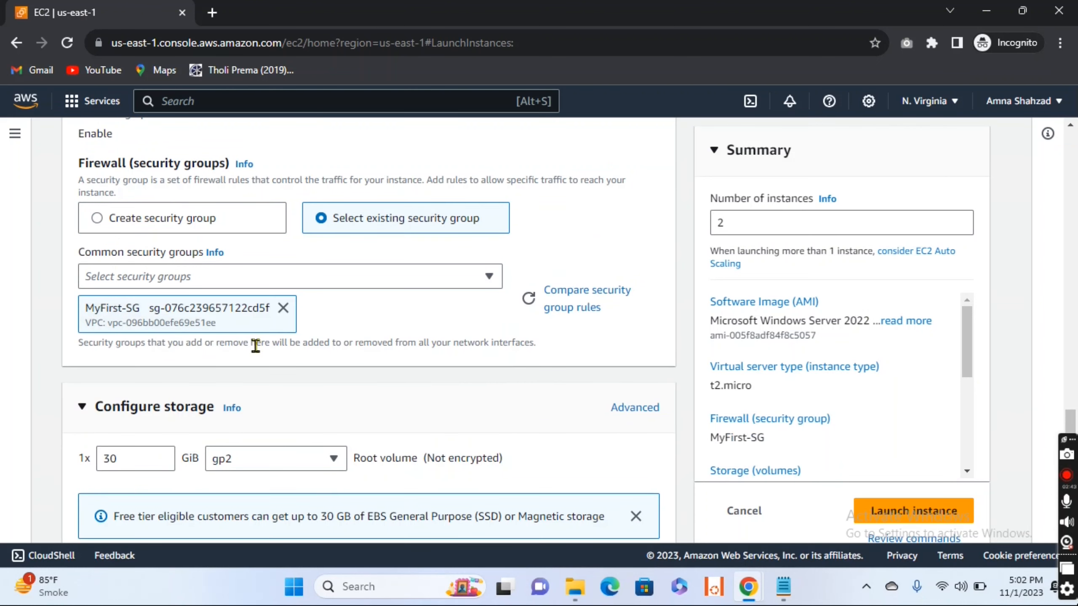
Launch the two instances and show them in the refreshed instances list.
{"action": "left_click", "coordinate": [897, 513]}
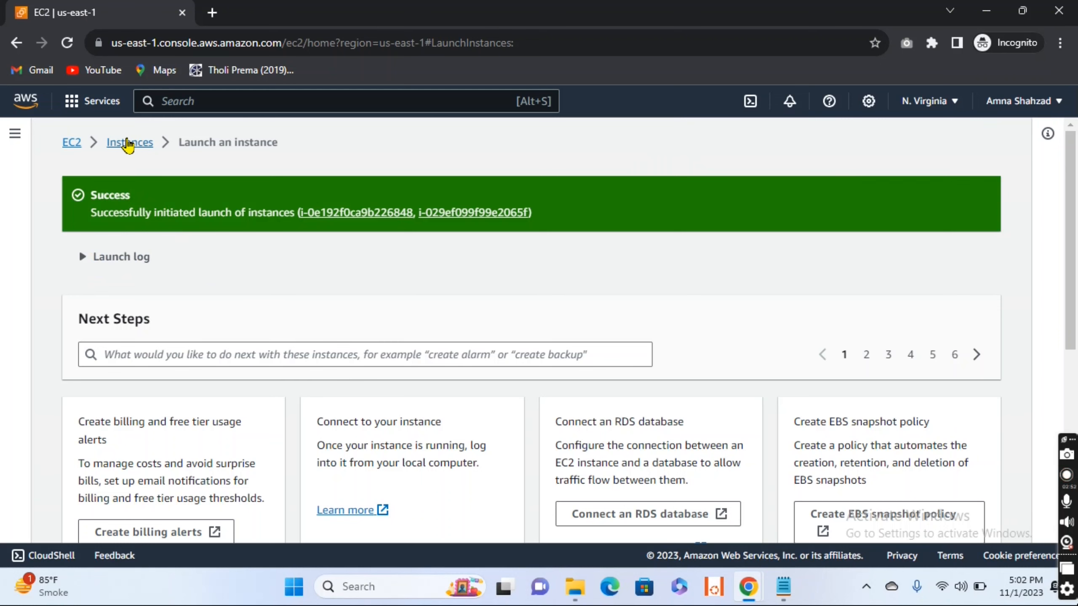
{"action": "left_click", "coordinate": [128, 145]}
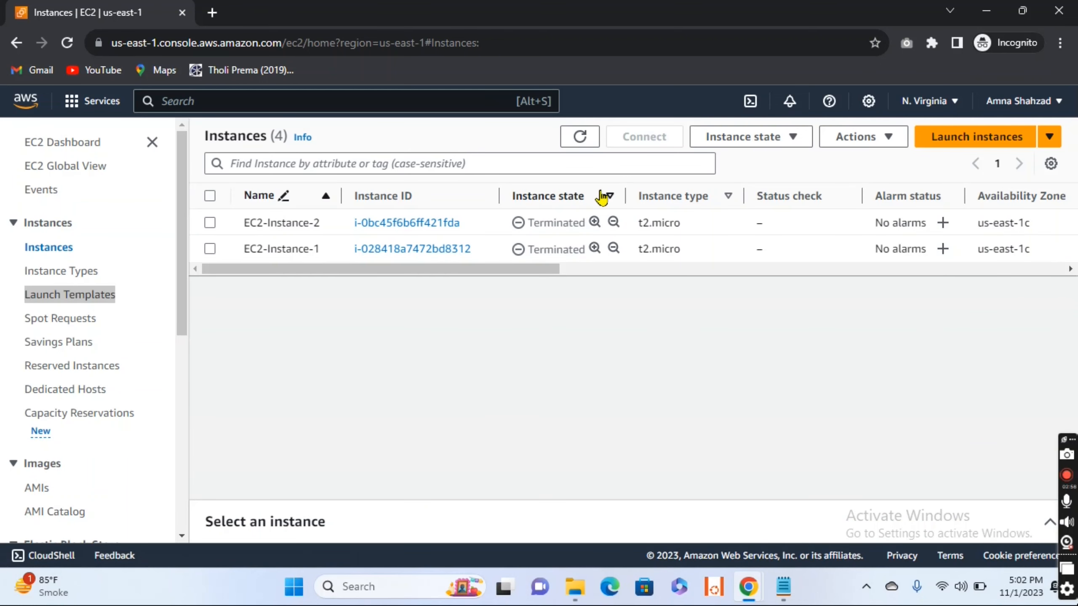
{"action": "left_click", "coordinate": [581, 147]}
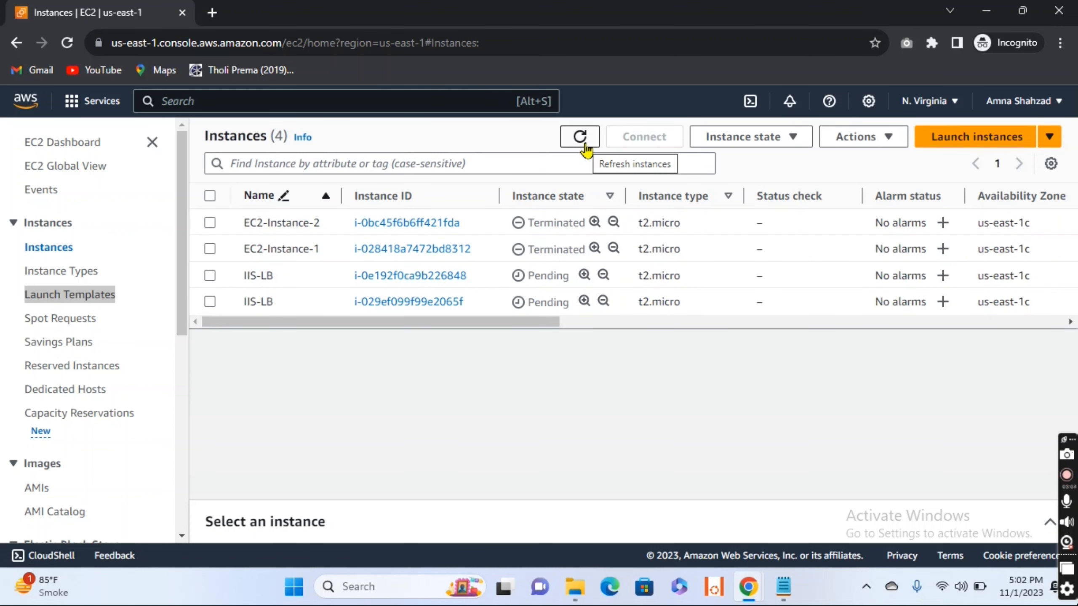
Rename the first new IIS-LB instance as IIS-LB-1 and the second as IIS-LB-2.
{"action": "mouse_move", "coordinate": [291, 276]}
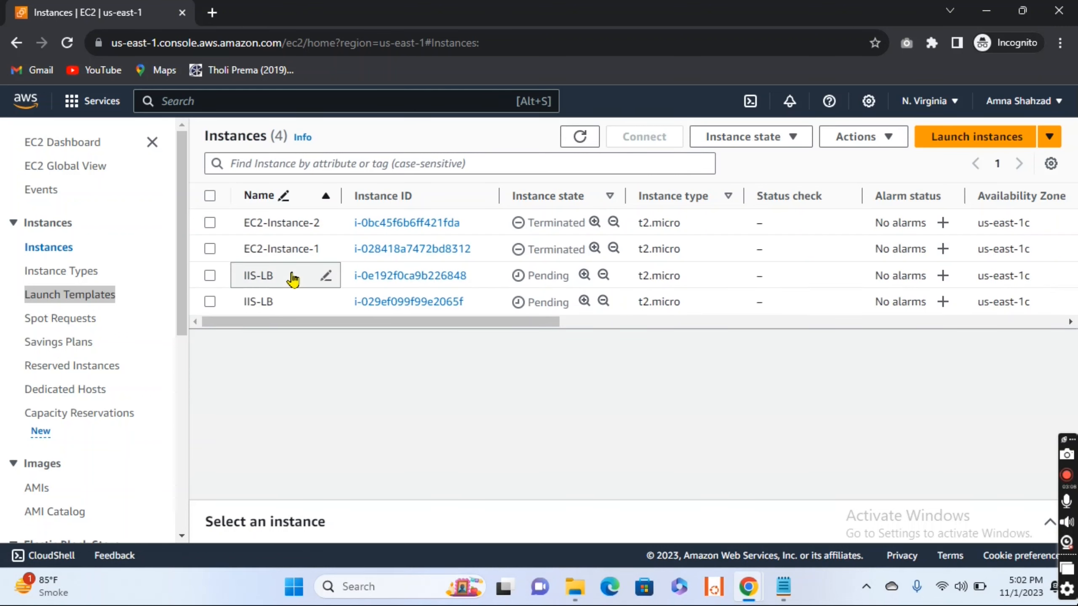
{"action": "left_click", "coordinate": [328, 278]}
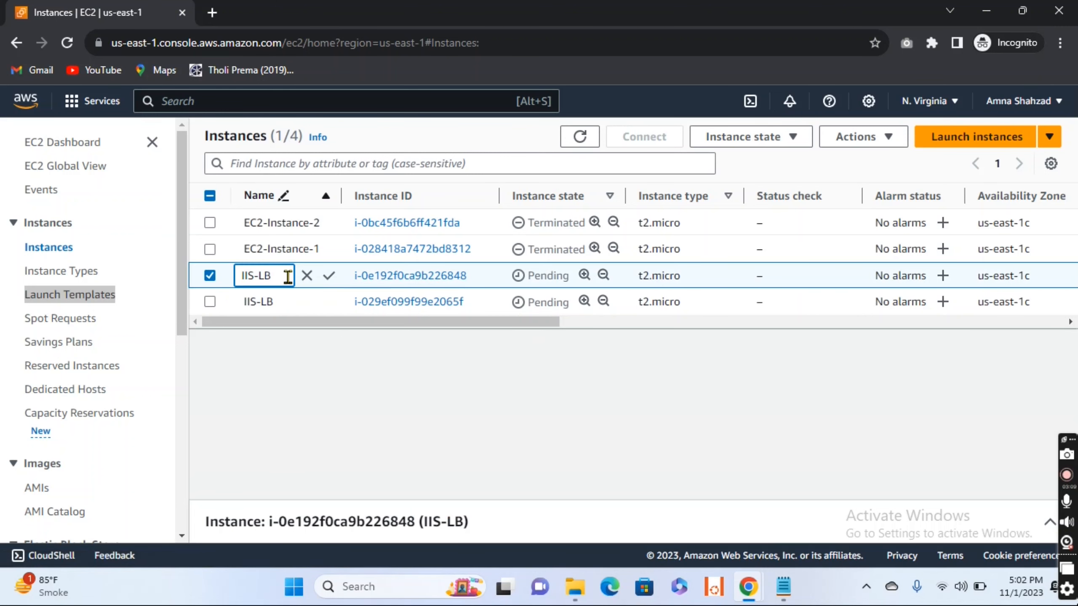
{"action": "type", "text": "-1"}
{"action": "left_click", "coordinate": [333, 278]}
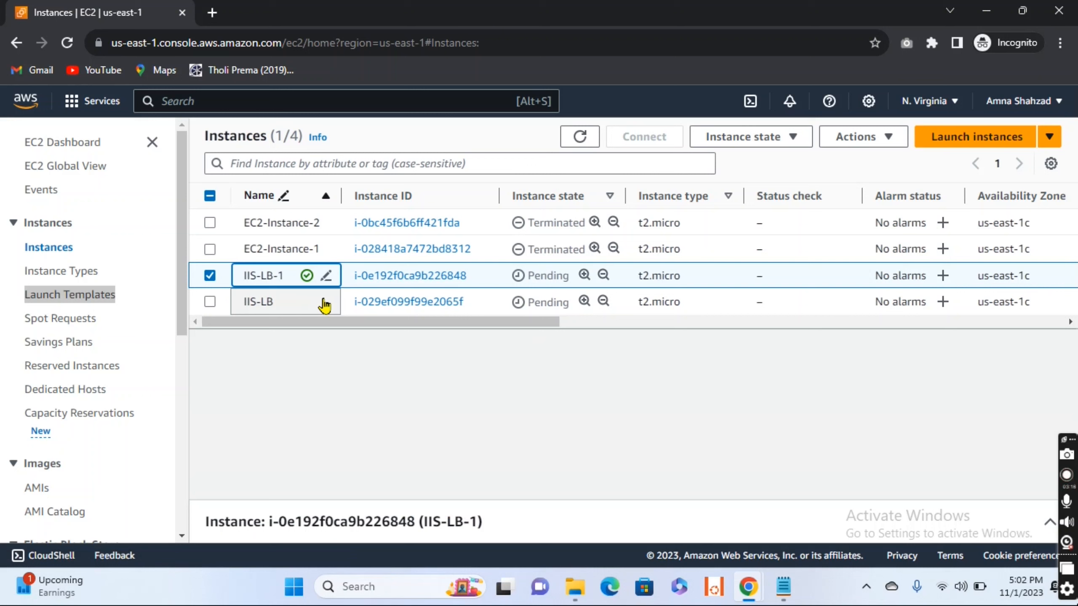
{"action": "left_click", "coordinate": [277, 299]}
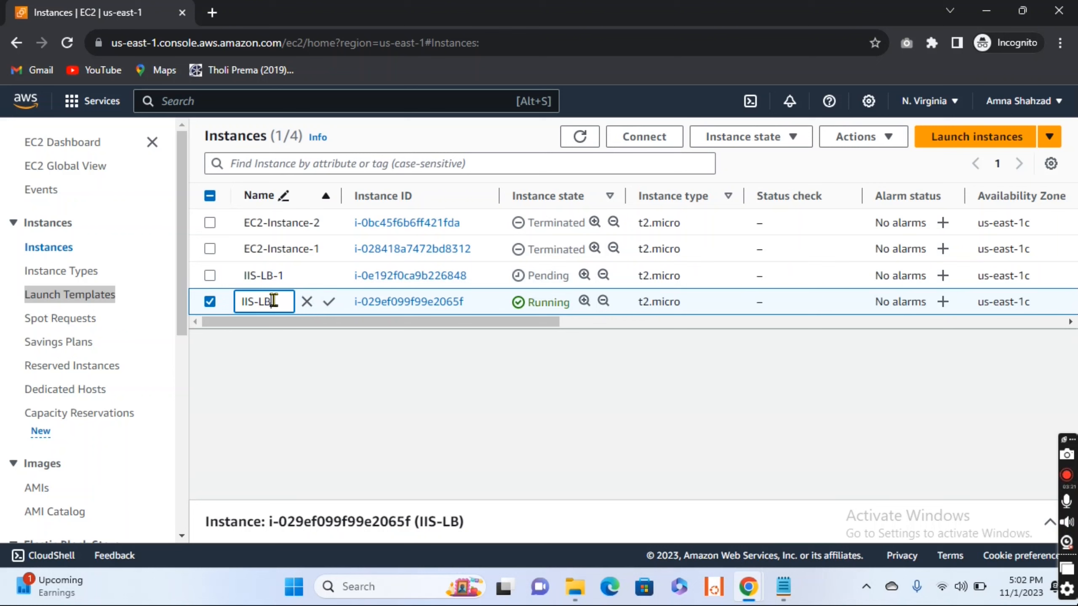
{"action": "type", "text": "-2"}
{"action": "left_click", "coordinate": [326, 305]}
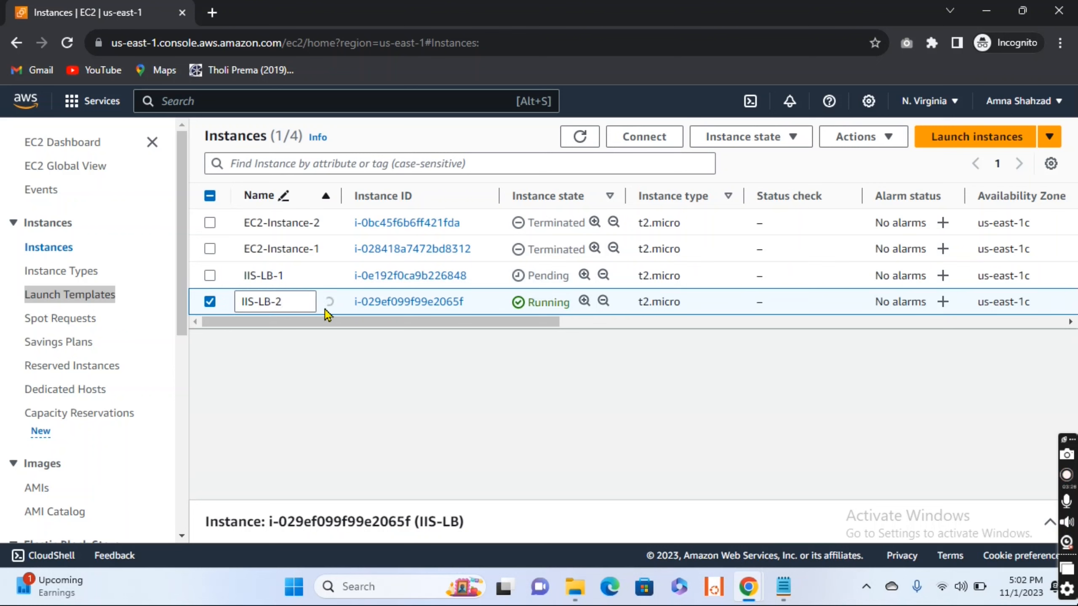
Refresh the instances list to check the states of the new instances, and clear the selection of IIS-LB-2.
{"action": "left_click", "coordinate": [582, 136]}
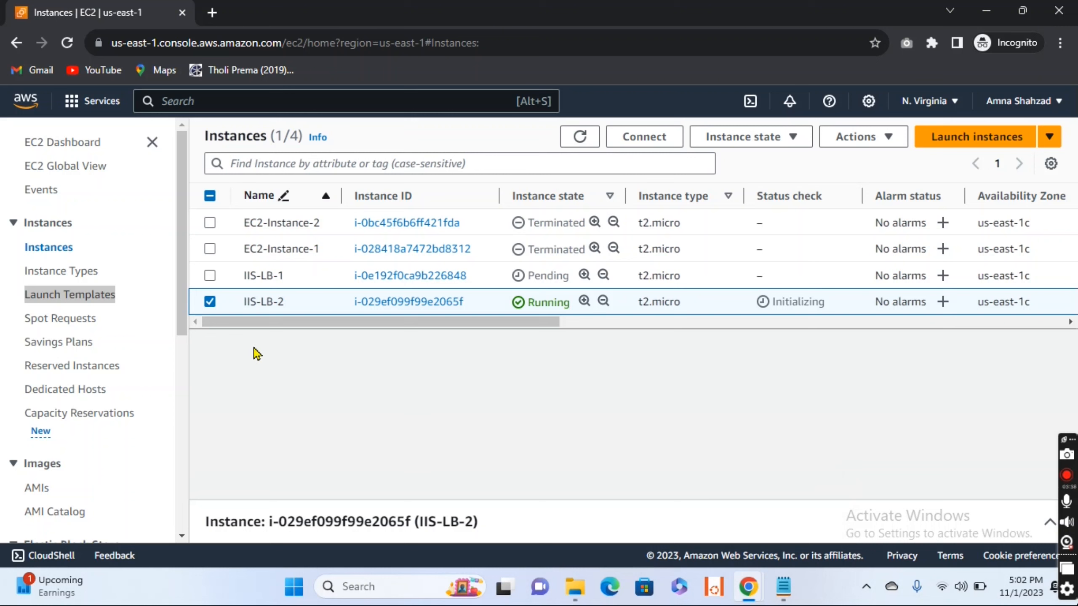
{"action": "left_click", "coordinate": [587, 144]}
{"action": "left_click", "coordinate": [210, 302]}
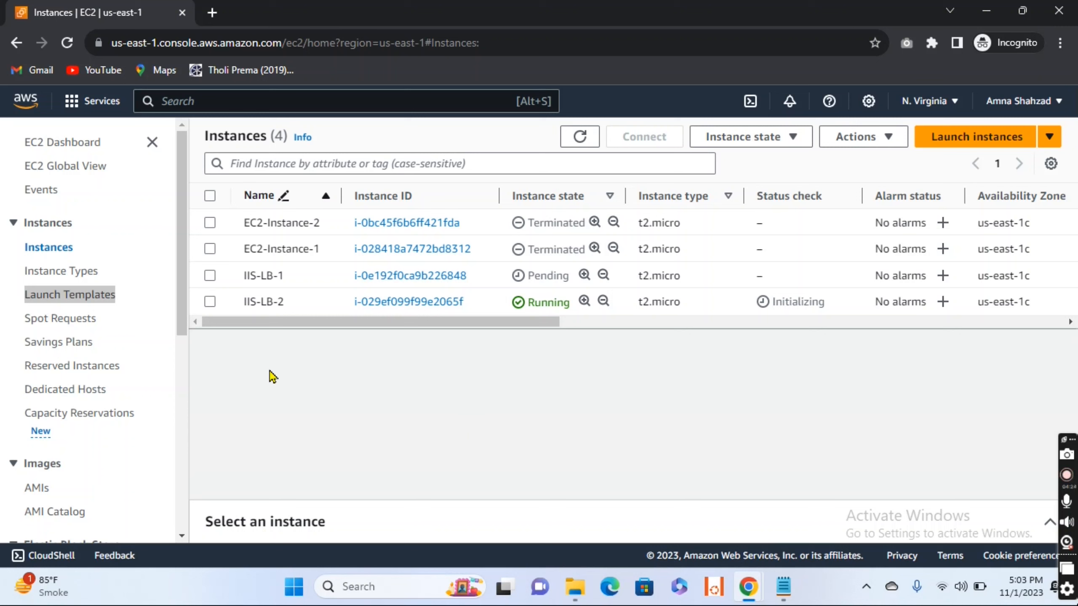
{"action": "left_click_drag", "start_coordinate": [182, 233], "coordinate": [202, 465]}
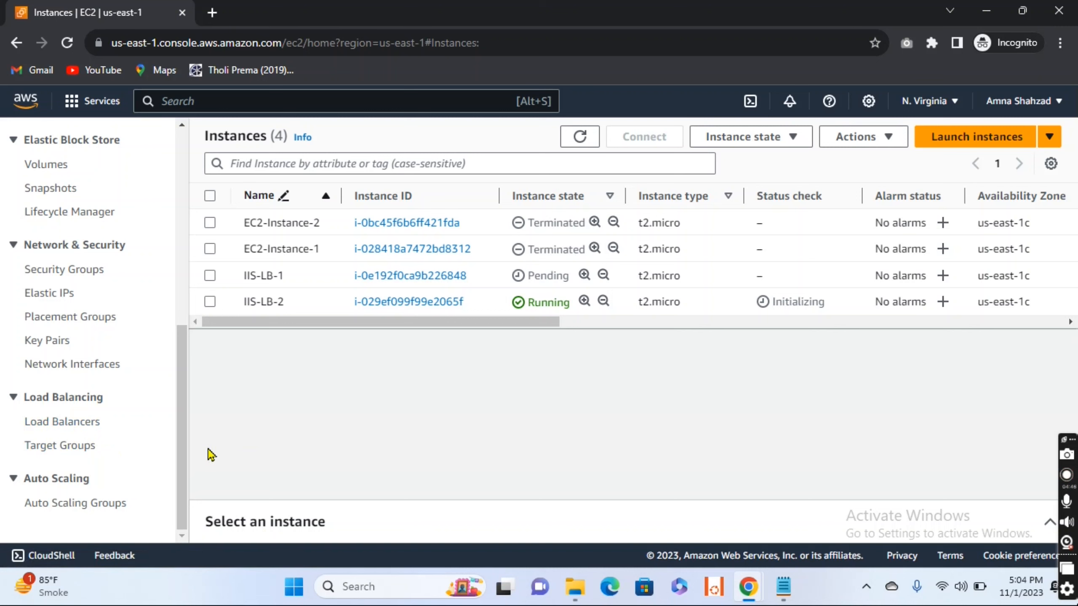
{"action": "left_click", "coordinate": [584, 140]}
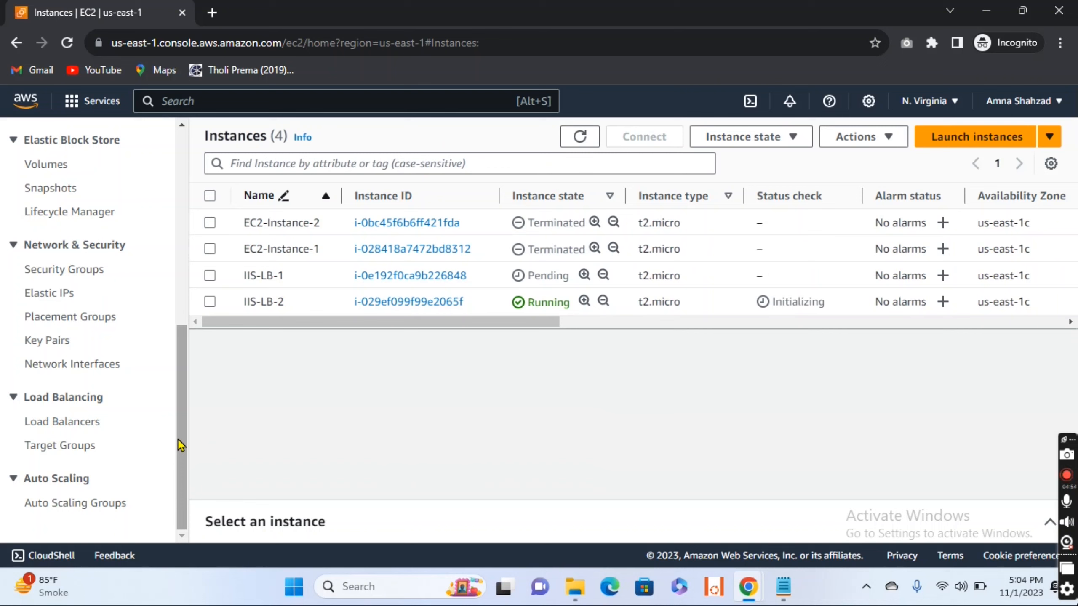
Open the Auto Scaling groups page and start creating an Auto Scaling group.
{"action": "left_click_drag", "start_coordinate": [177, 440], "coordinate": [186, 364]}
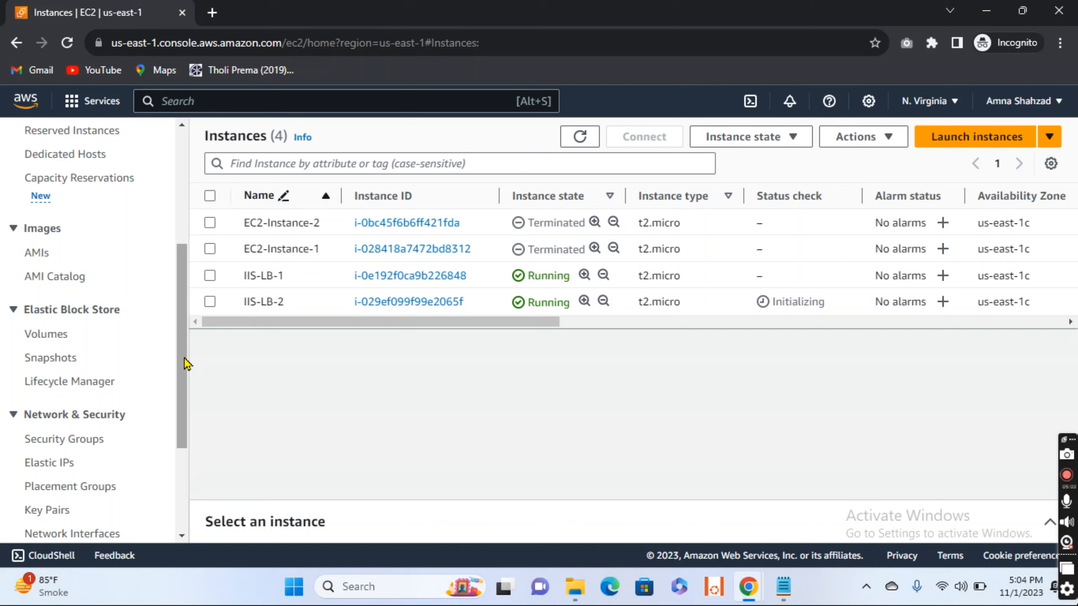
{"action": "scroll", "coordinate": [182, 331], "scroll_direction": "up", "scroll_amount": 2}
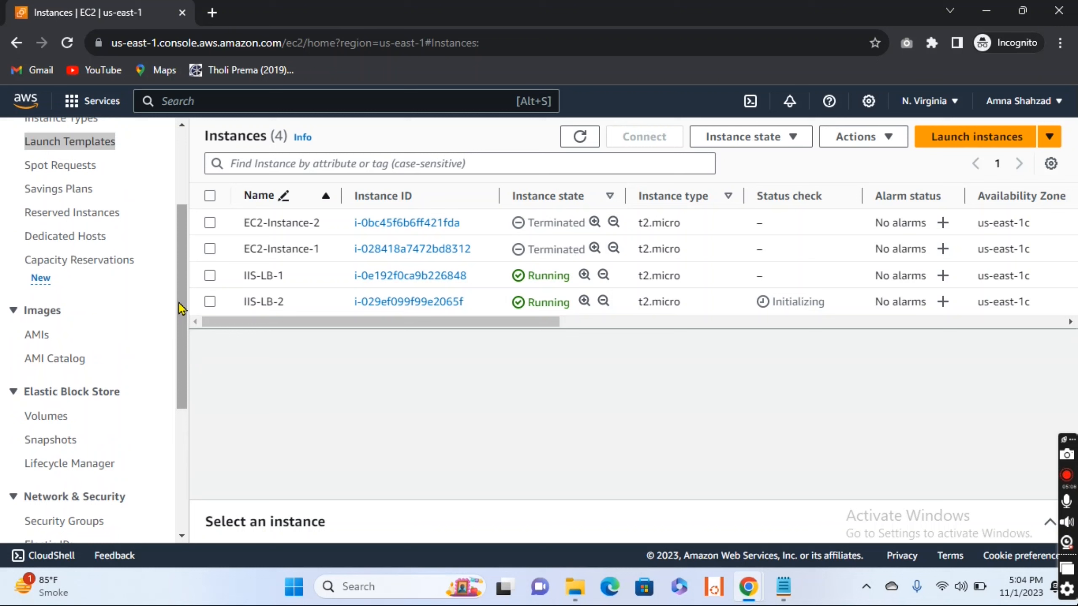
{"action": "scroll", "coordinate": [181, 308], "scroll_direction": "up", "scroll_amount": 2}
{"action": "left_click_drag", "start_coordinate": [182, 304], "coordinate": [198, 468]}
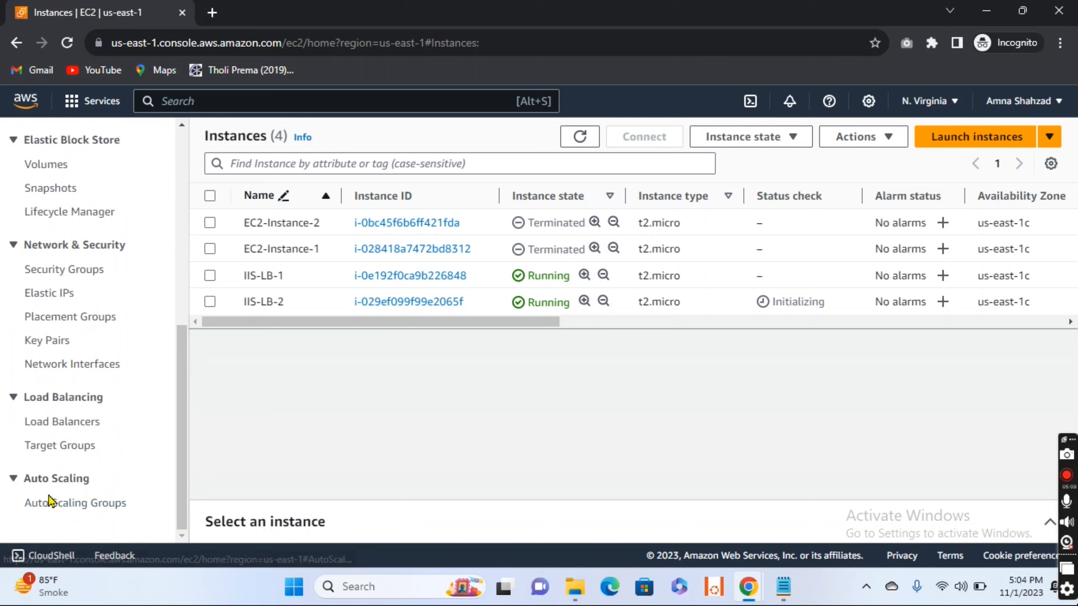
{"action": "left_click", "coordinate": [86, 505]}
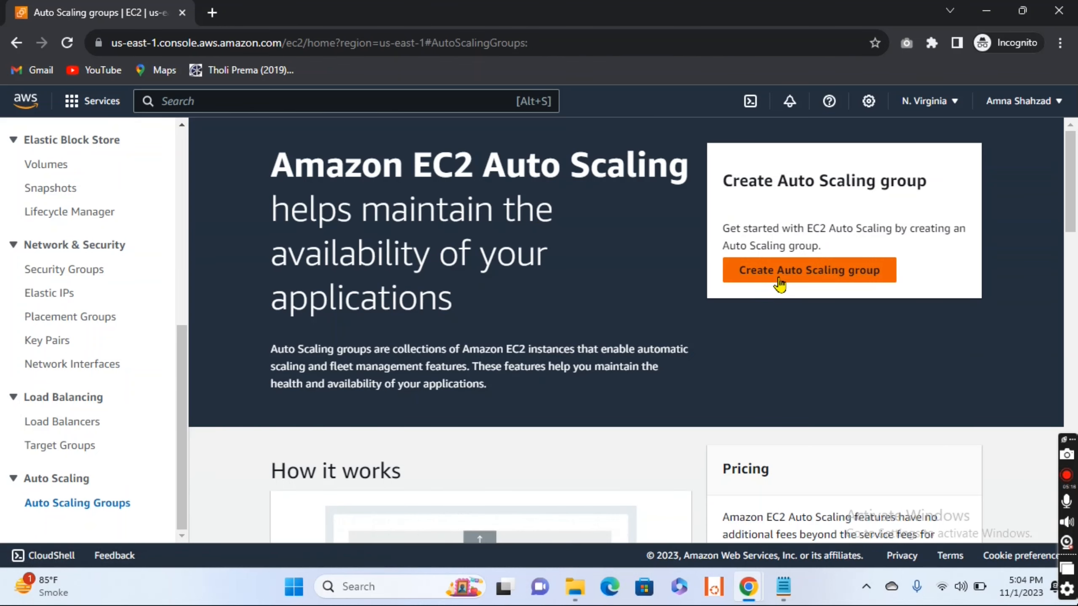
{"action": "left_click", "coordinate": [776, 284]}
Check which launch templates are available for the Auto Scaling group, and return to the EC2 dashboard.
{"action": "scroll", "coordinate": [661, 292], "scroll_direction": "down", "scroll_amount": 4}
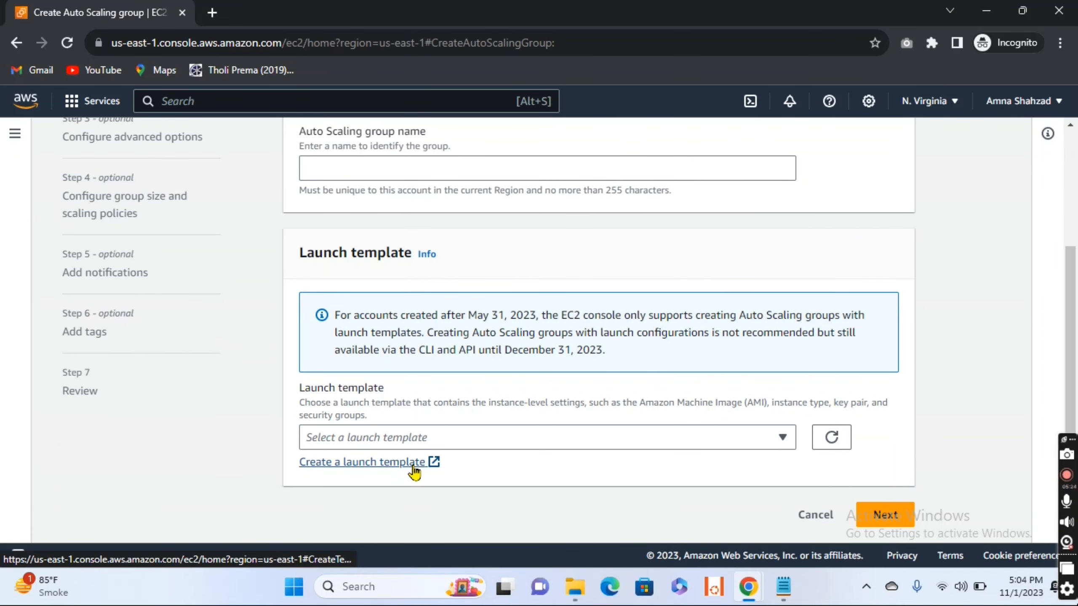
{"action": "left_click", "coordinate": [786, 442]}
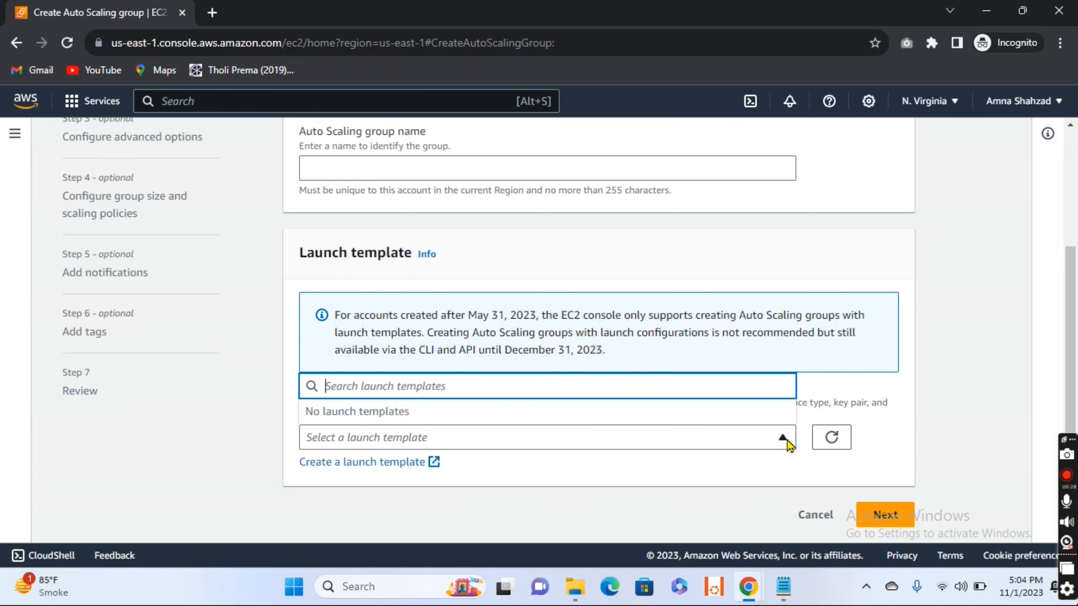
{"action": "left_click", "coordinate": [786, 441]}
{"action": "scroll", "coordinate": [284, 303], "scroll_direction": "up", "scroll_amount": 4}
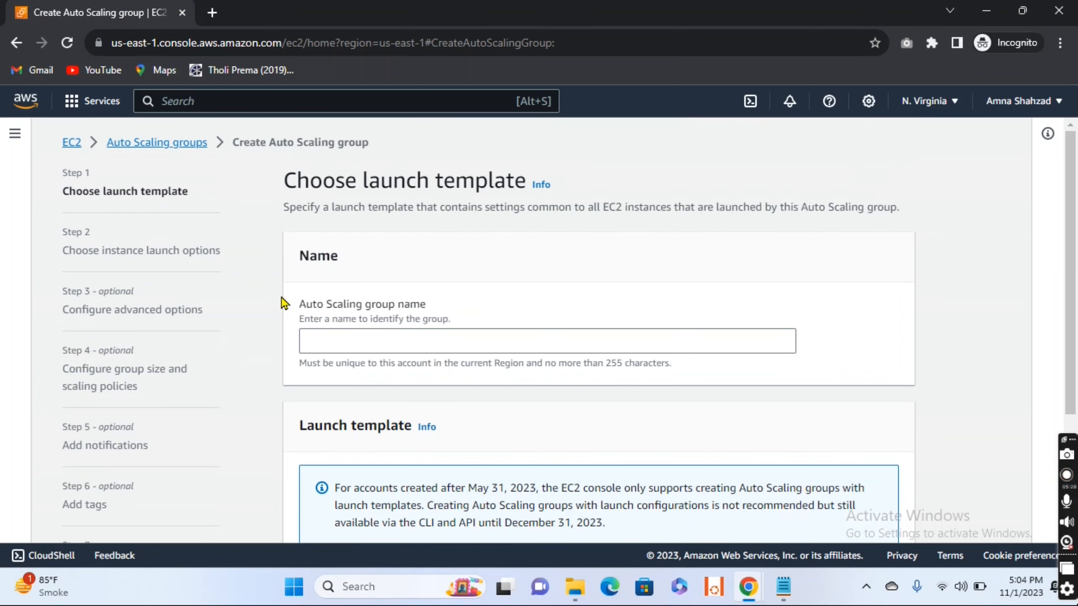
{"action": "left_click", "coordinate": [70, 144]}
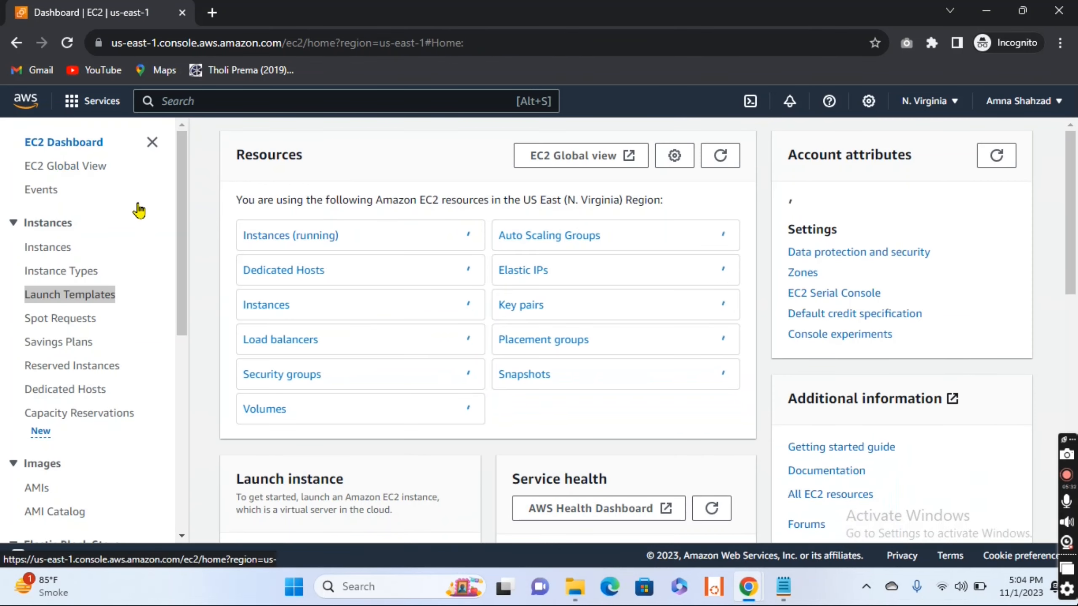
{"action": "left_click_drag", "start_coordinate": [180, 217], "coordinate": [212, 434]}
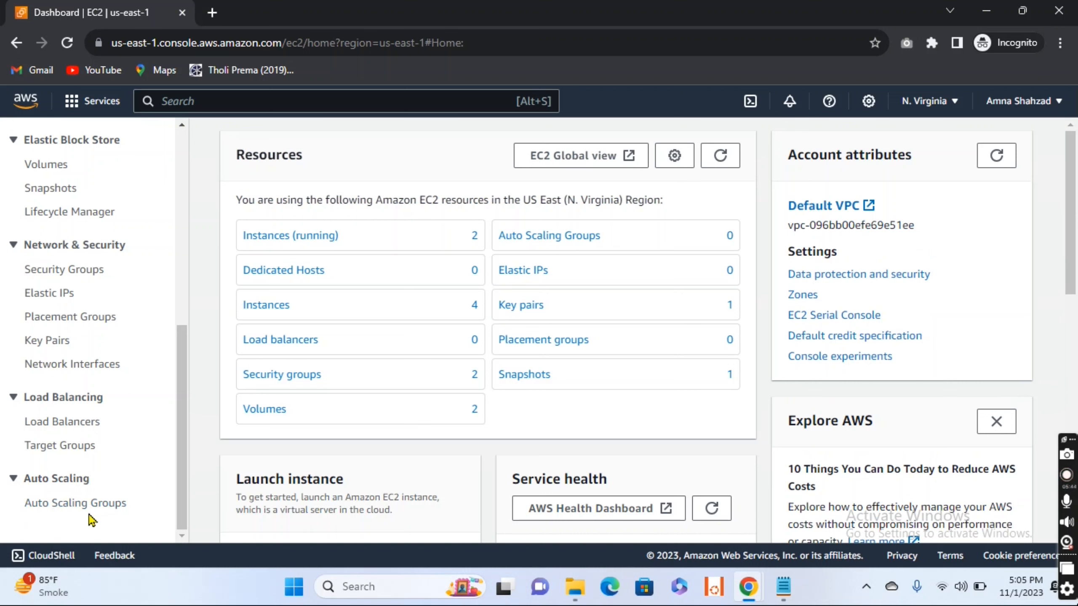
{"action": "left_click_drag", "start_coordinate": [183, 442], "coordinate": [185, 246]}
{"action": "left_click_drag", "start_coordinate": [108, 292], "coordinate": [16, 297]}
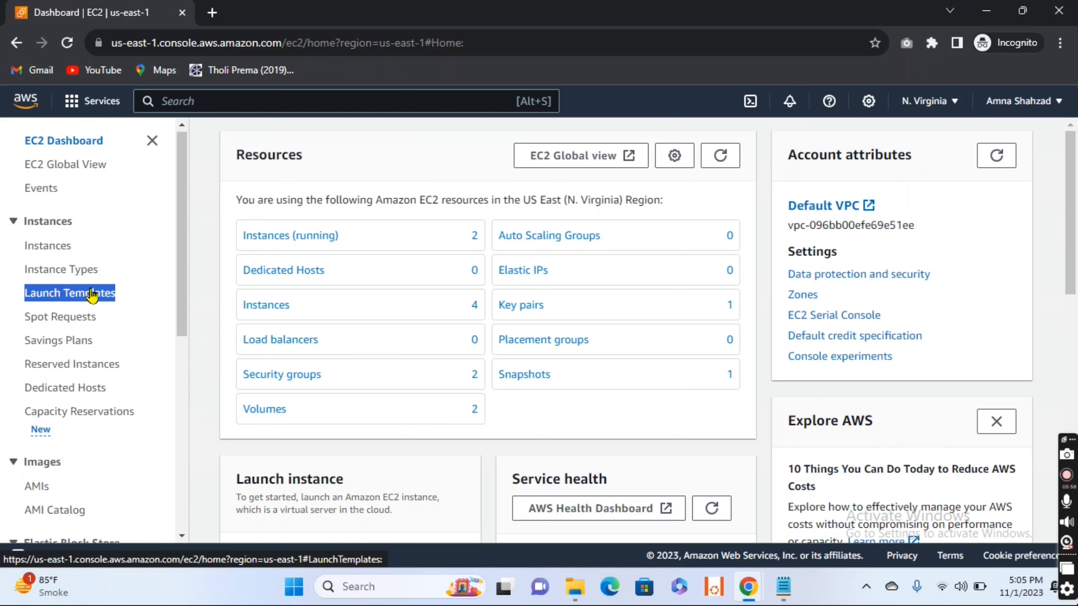
{"action": "left_click_drag", "start_coordinate": [180, 237], "coordinate": [193, 462]}
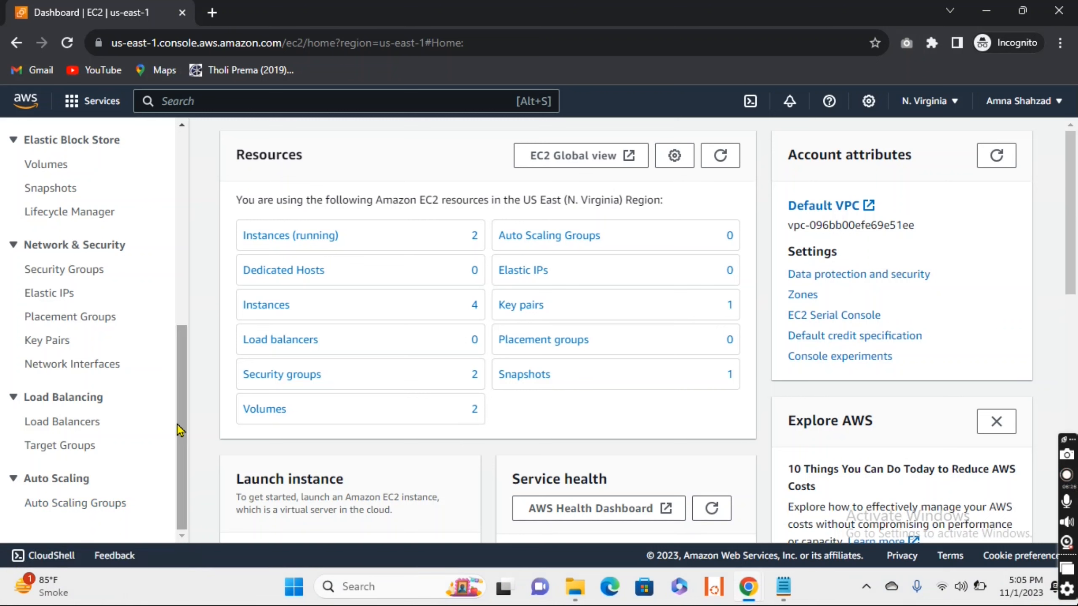
{"action": "left_click_drag", "start_coordinate": [177, 425], "coordinate": [183, 238]}
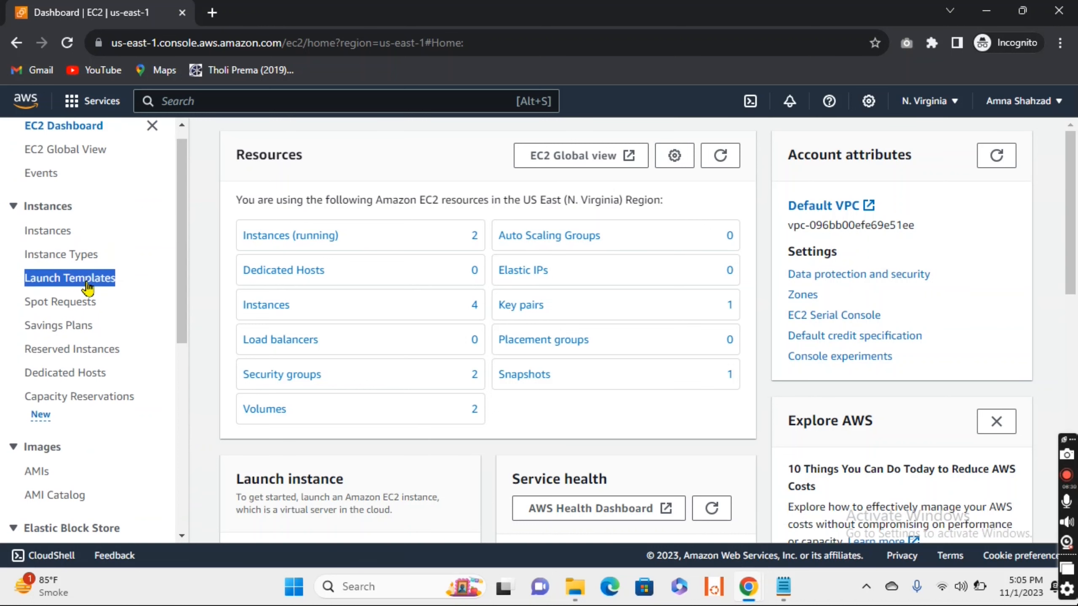
{"action": "left_click", "coordinate": [154, 290]}
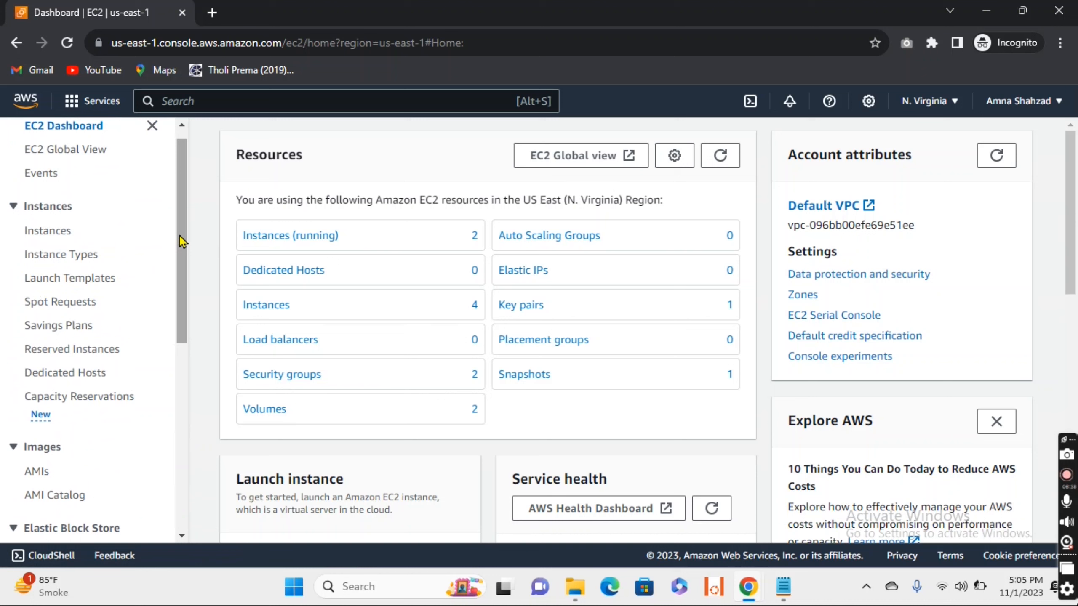
Open the EC2 instances list and refresh it to check the status checks of IIS-LB-1 and IIS-LB-2.
{"action": "left_click", "coordinate": [48, 231]}
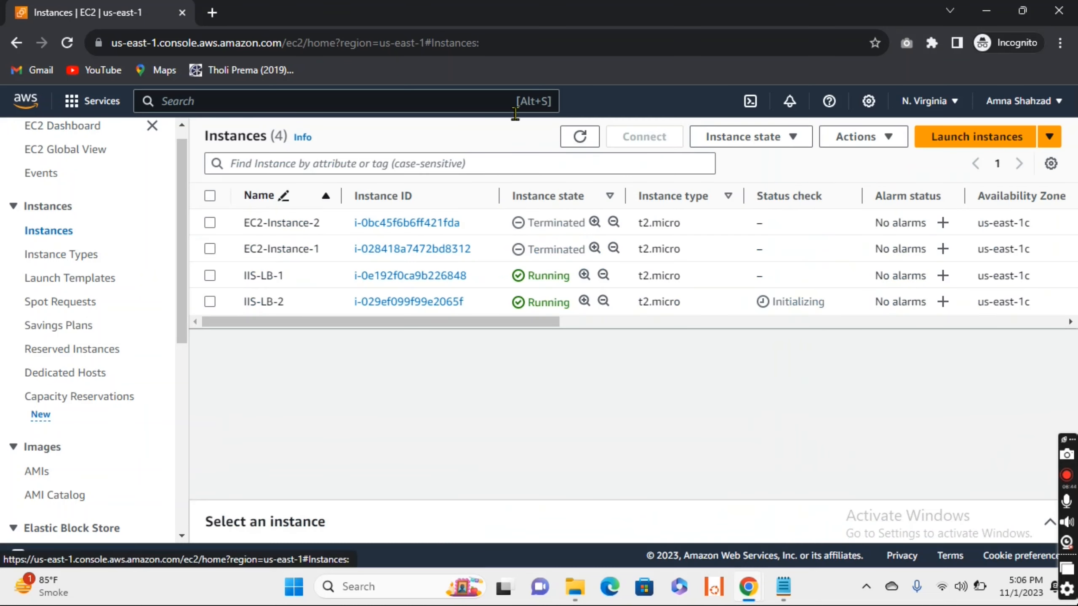
{"action": "left_click", "coordinate": [579, 140]}
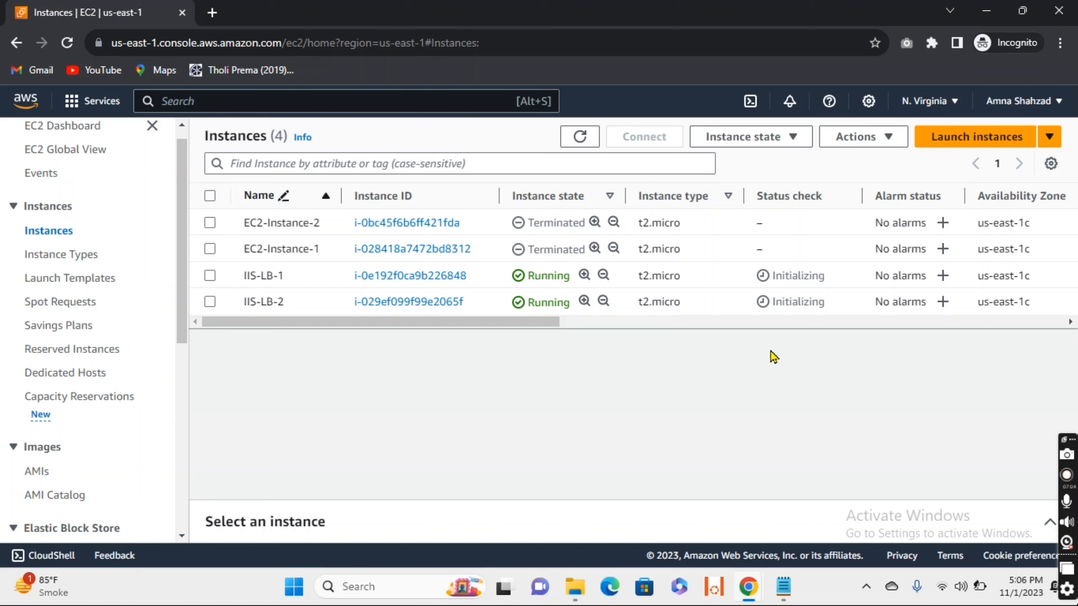
{"action": "left_click", "coordinate": [580, 137]}
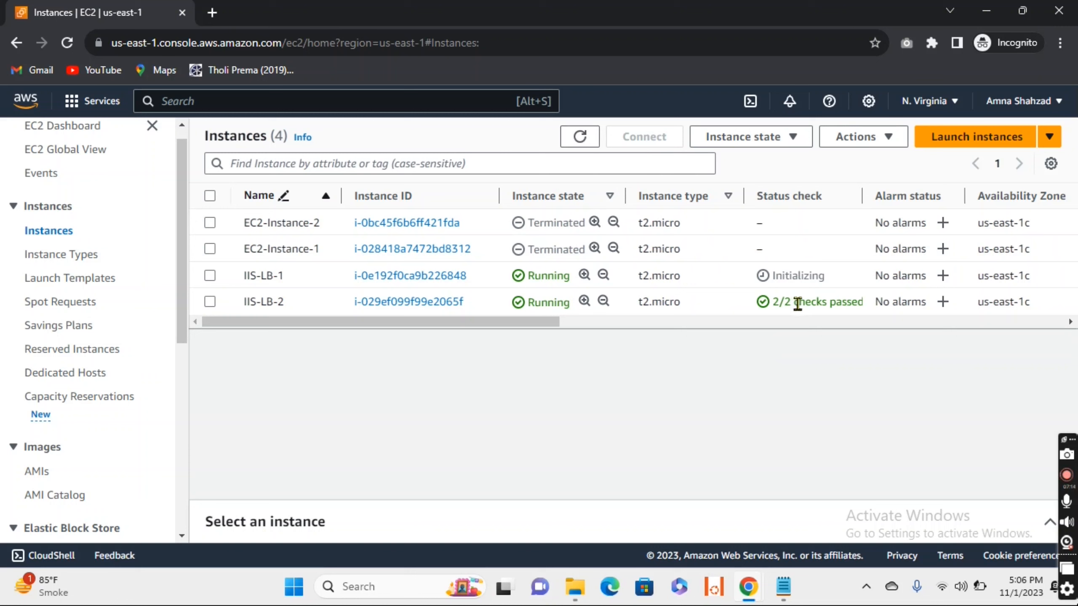
Download the remote desktop file for the IIS-LB-2 instance from its RDP client connection options and save it to the Desktop as IIS-LB-2.
{"action": "left_click", "coordinate": [210, 301]}
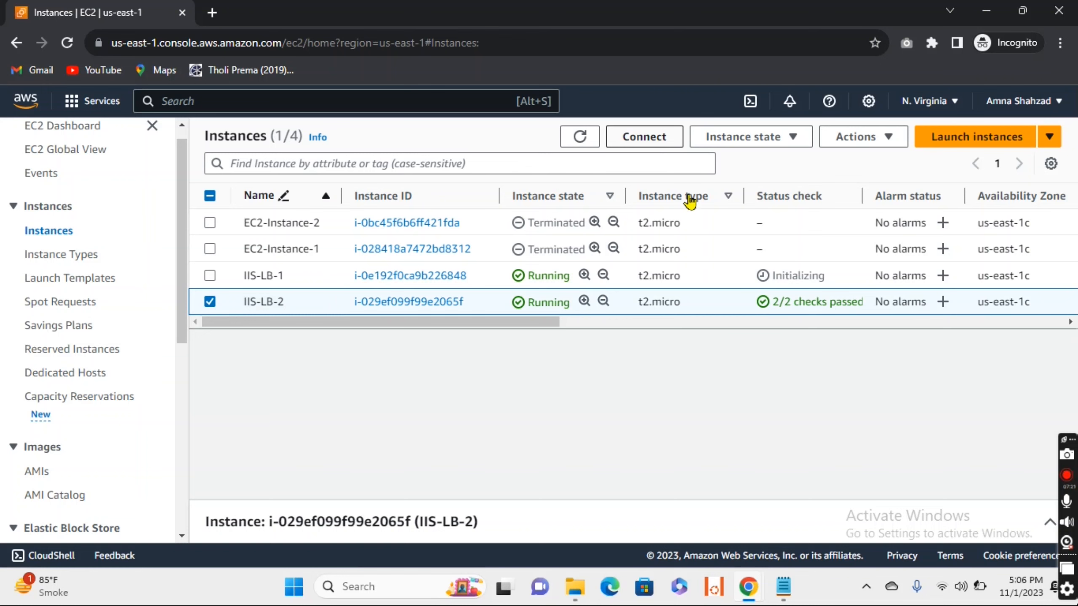
{"action": "left_click", "coordinate": [647, 140]}
{"action": "scroll", "coordinate": [444, 429], "scroll_direction": "down", "scroll_amount": 3}
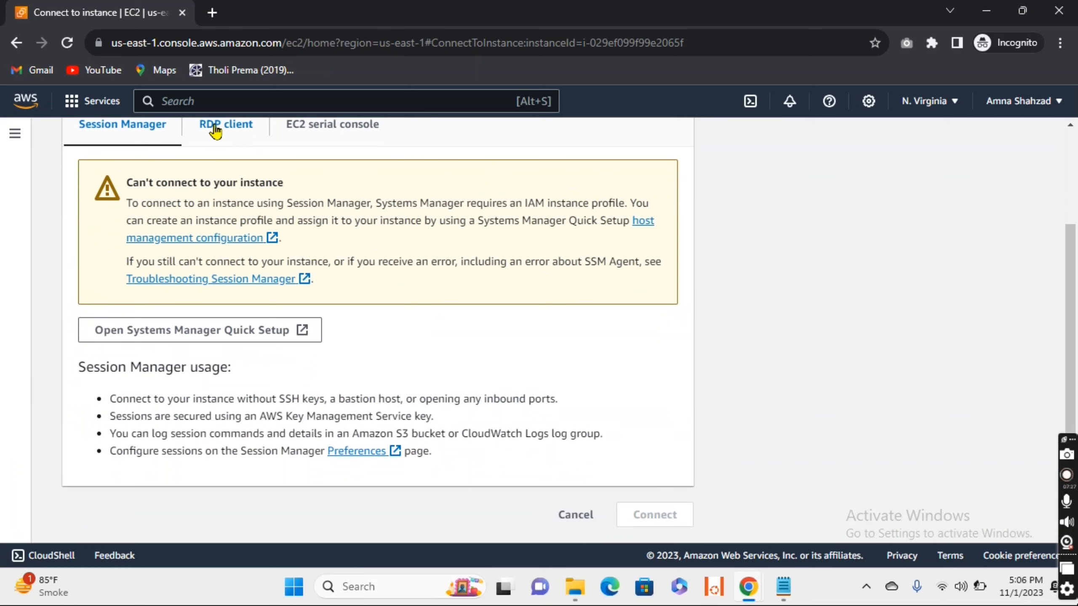
{"action": "left_click", "coordinate": [214, 127]}
{"action": "scroll", "coordinate": [443, 456], "scroll_direction": "down", "scroll_amount": 3}
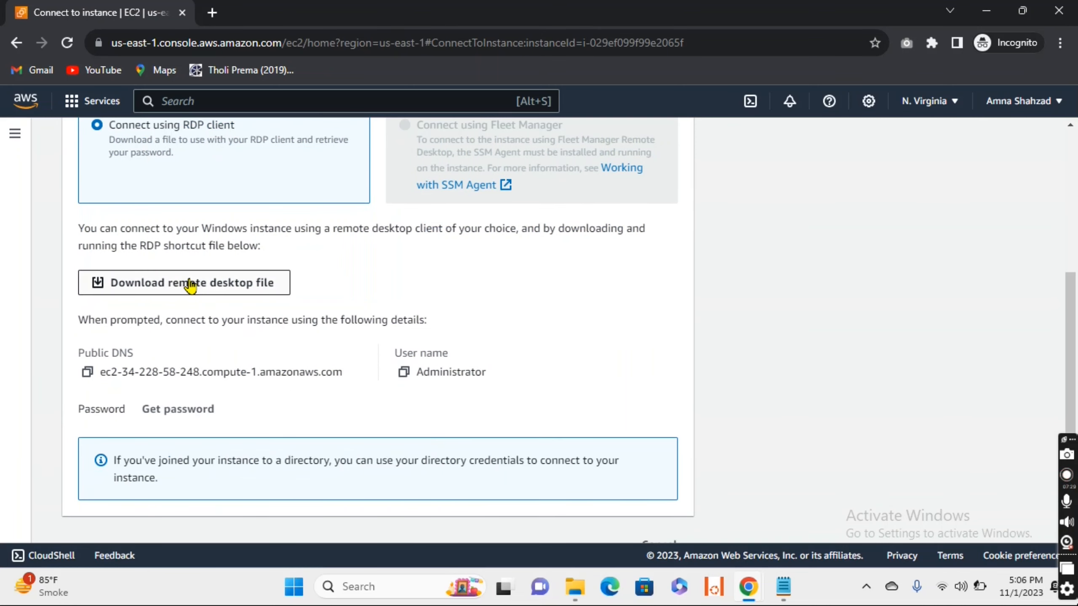
{"action": "left_click", "coordinate": [176, 282]}
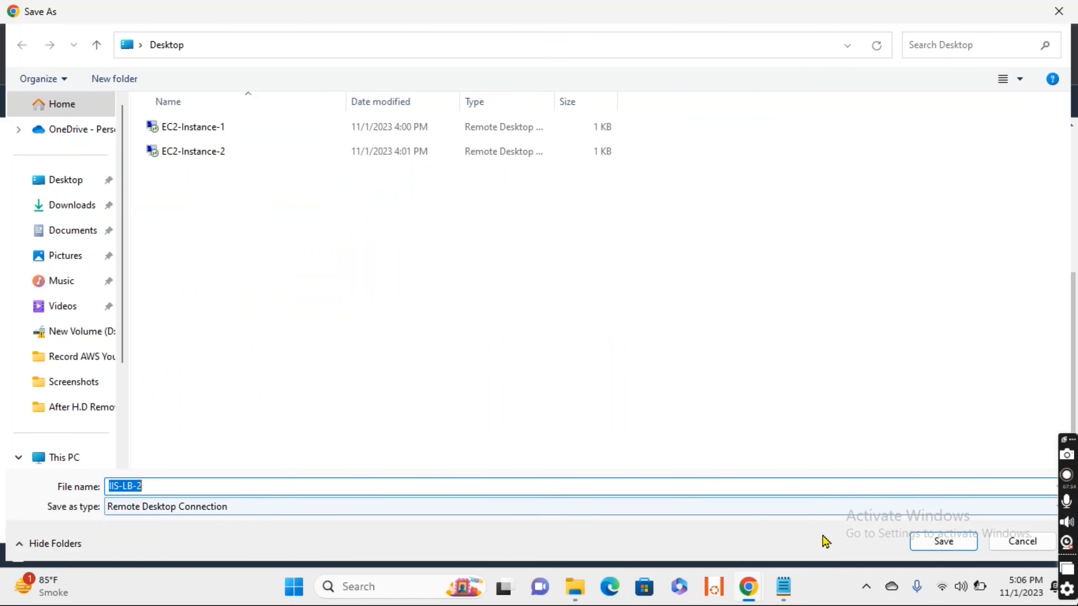
{"action": "left_click", "coordinate": [942, 542]}
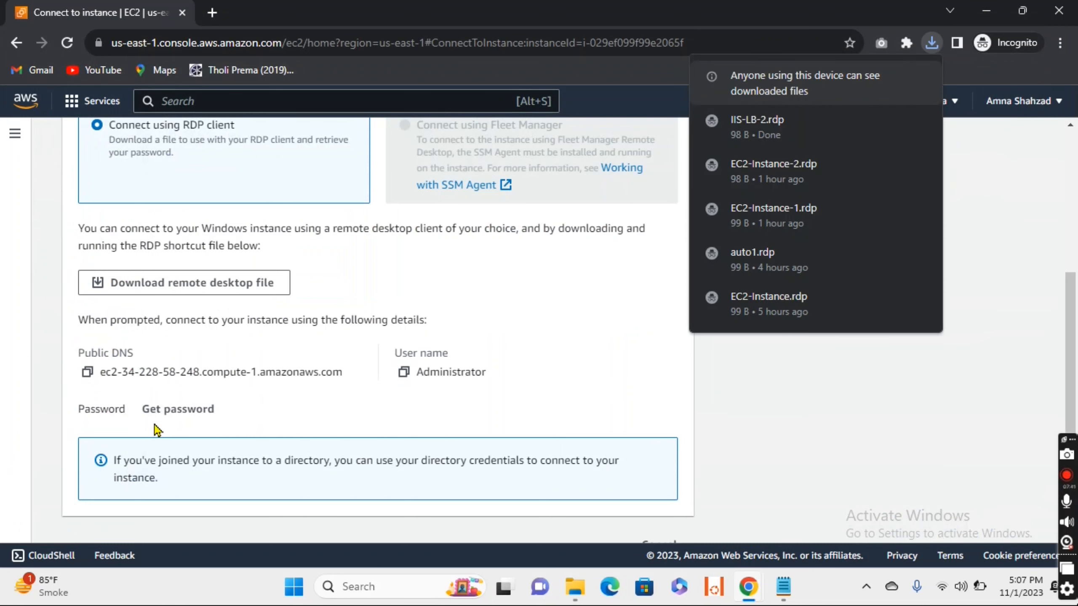
Decrypt the Windows administrator password of IIS-LB-2 using the private key file EC2-Keypair.pem.
{"action": "left_click", "coordinate": [172, 414]}
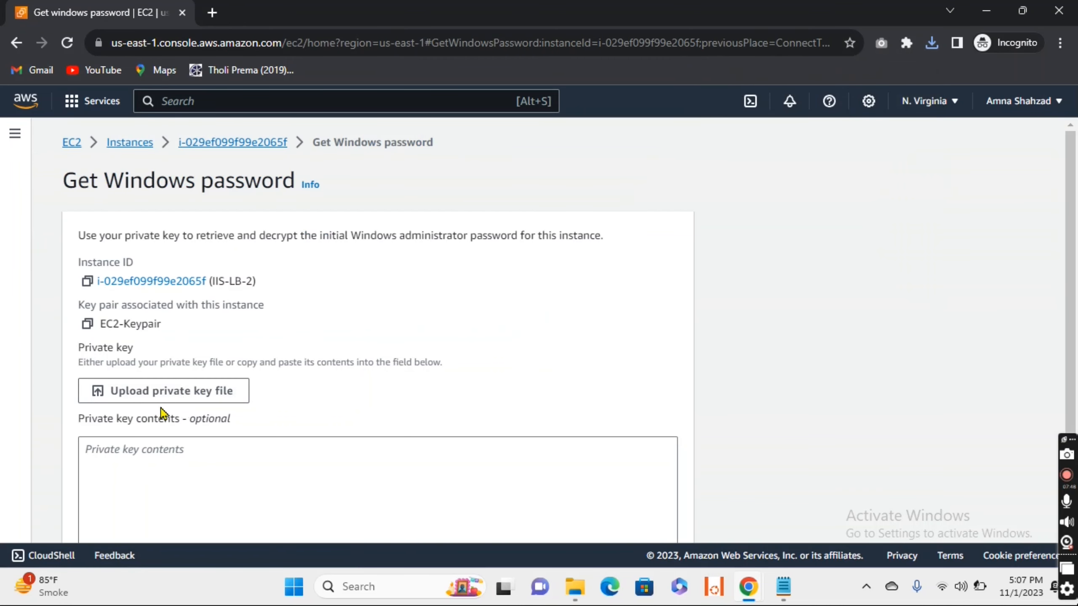
{"action": "left_click", "coordinate": [188, 391]}
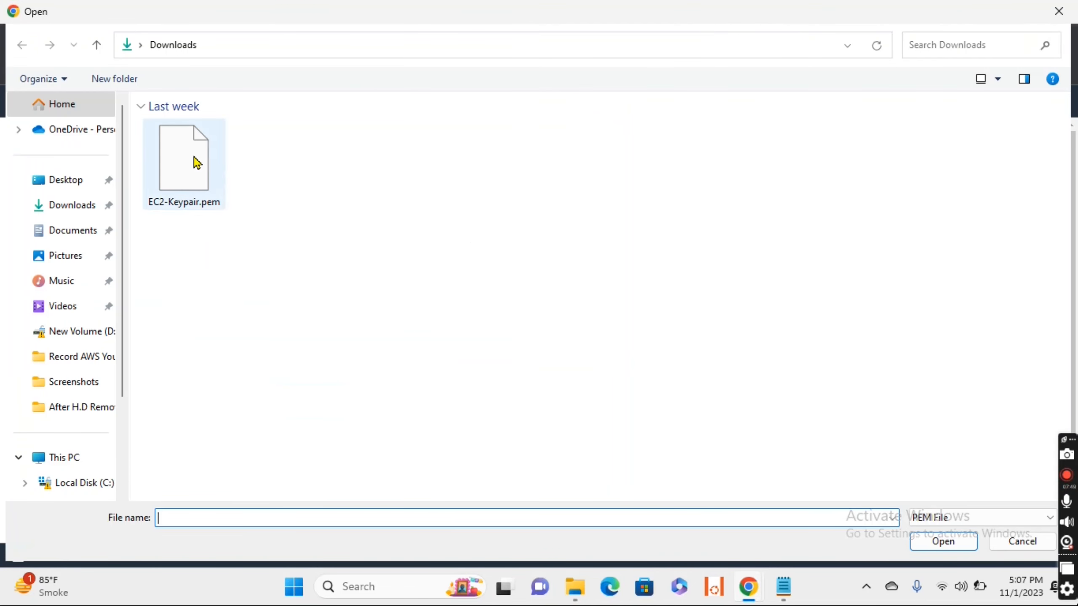
{"action": "left_click", "coordinate": [195, 163]}
{"action": "left_click", "coordinate": [948, 546]}
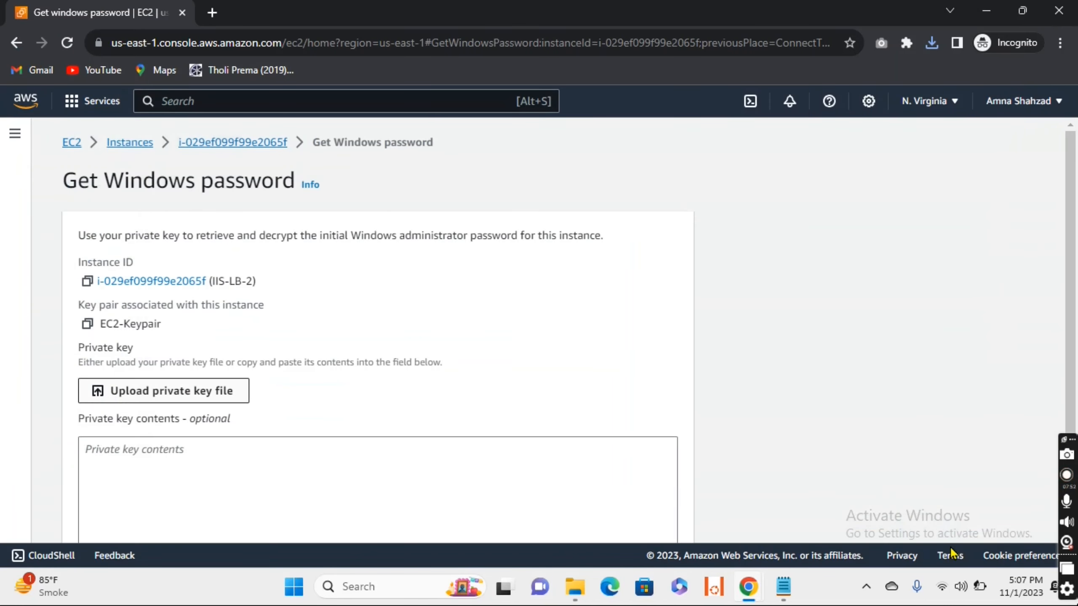
{"action": "scroll", "coordinate": [565, 450], "scroll_direction": "down", "scroll_amount": 3}
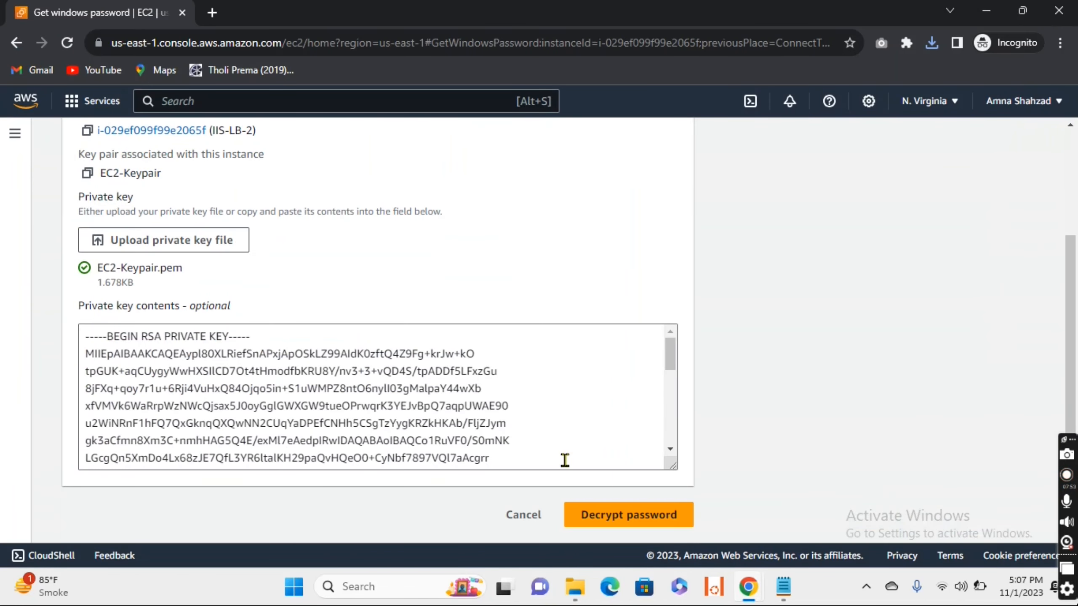
{"action": "left_click", "coordinate": [624, 523]}
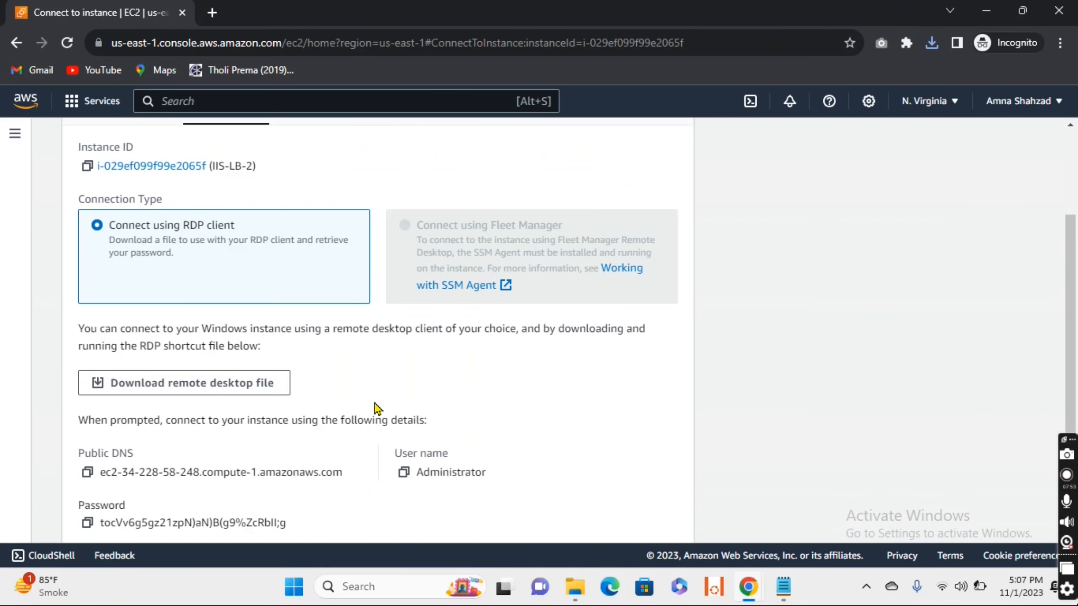
Copy the decrypted administrator password of IIS-LB-2 and paste it into the untitled Notepad note.
{"action": "scroll", "coordinate": [376, 408], "scroll_direction": "down", "scroll_amount": 3}
{"action": "left_click", "coordinate": [88, 384]}
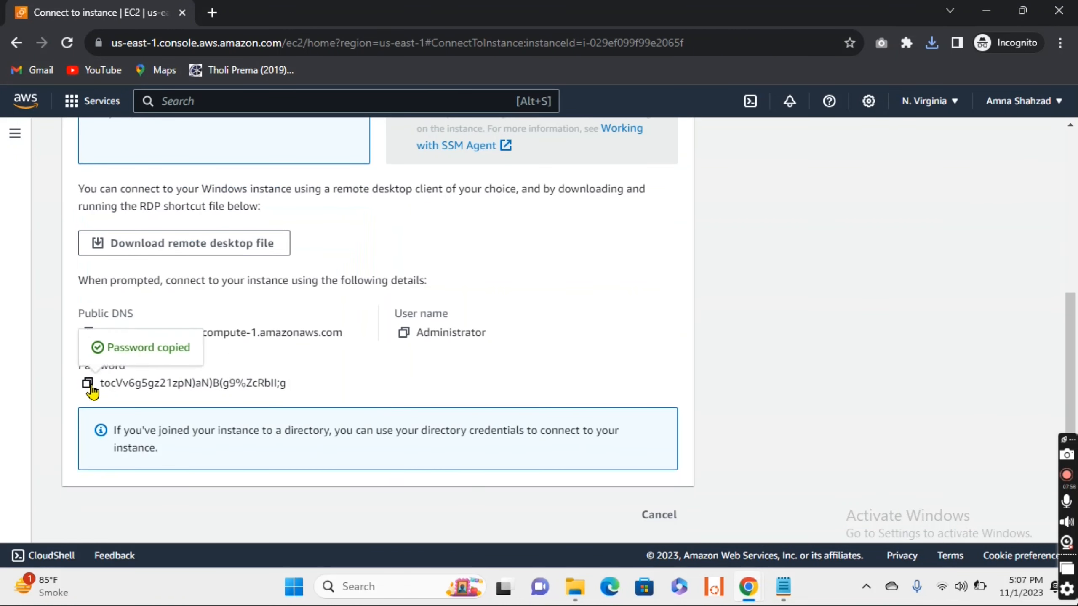
{"action": "left_click", "coordinate": [784, 587]}
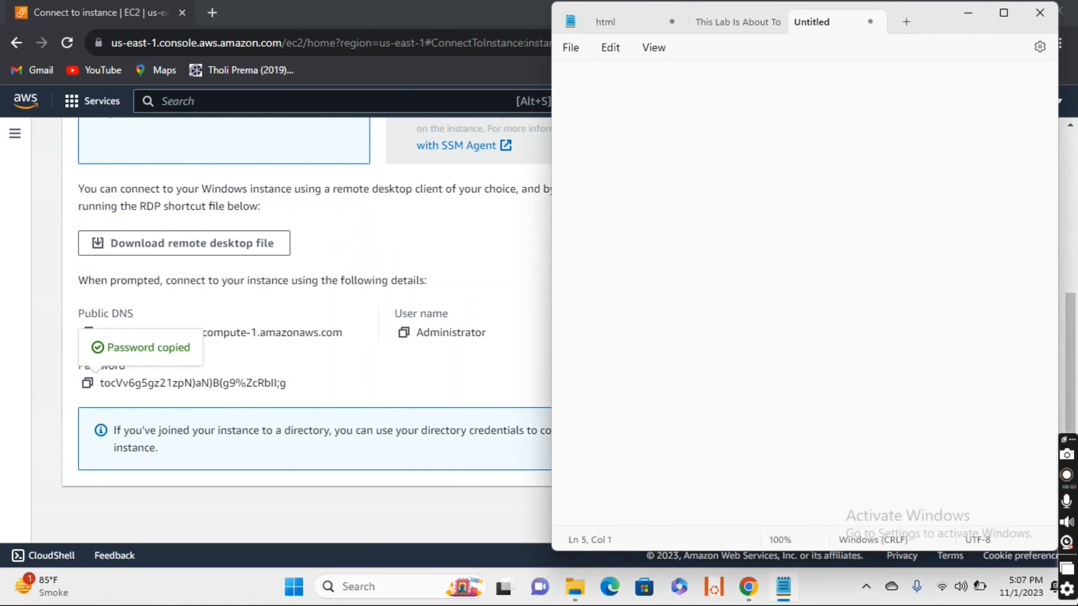
{"action": "key", "text": "ctrl+v"}
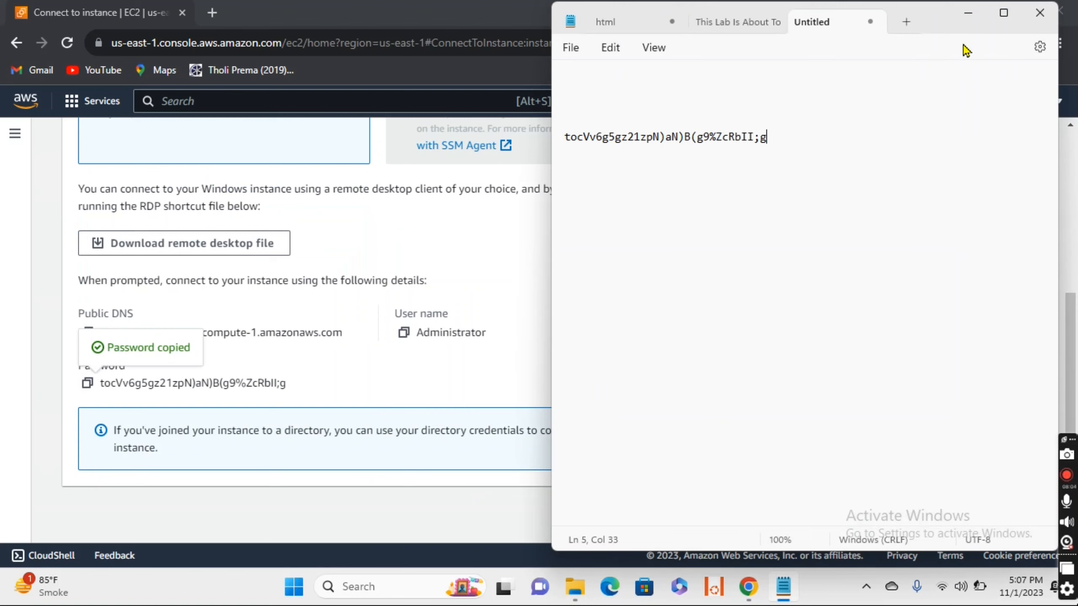
{"action": "left_click", "coordinate": [967, 20]}
Return to the EC2 instances list and refresh it to check whether IIS-LB-1 has finished initializing.
{"action": "scroll", "coordinate": [471, 186], "scroll_direction": "up", "scroll_amount": 6}
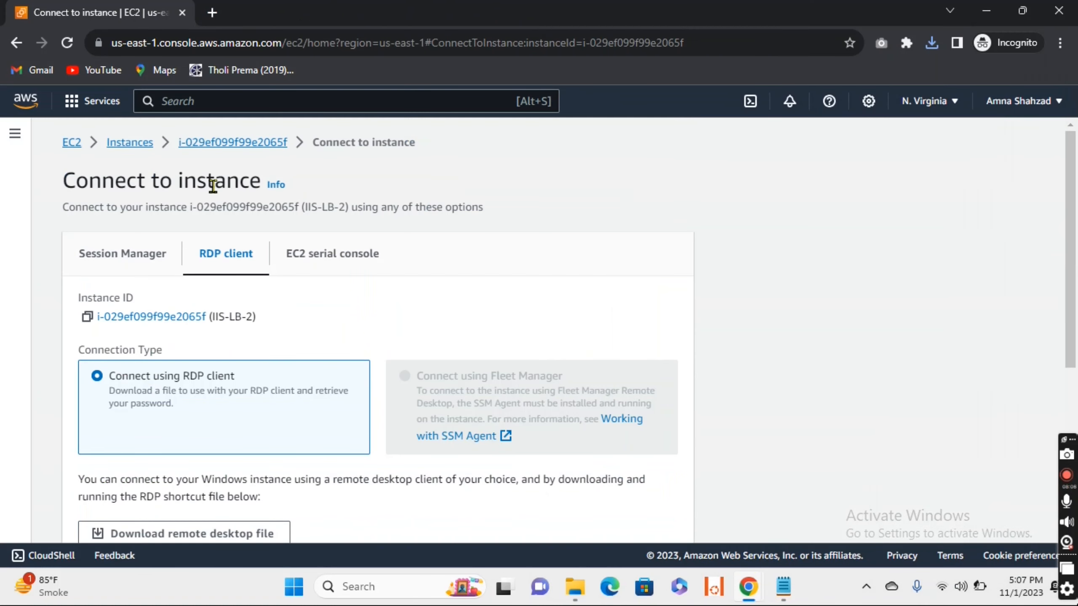
{"action": "left_click", "coordinate": [138, 147]}
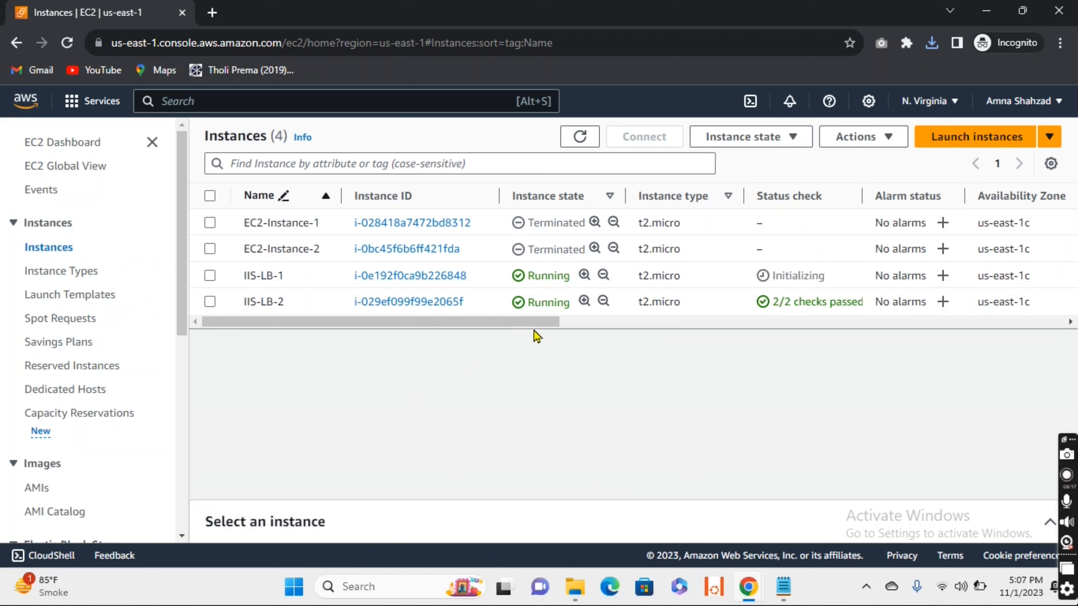
{"action": "left_click", "coordinate": [581, 140]}
Start the IIS-LB-2 remote desktop connection from the Windows desktop and accept connecting to the unknown publisher.
{"action": "left_click", "coordinate": [987, 12]}
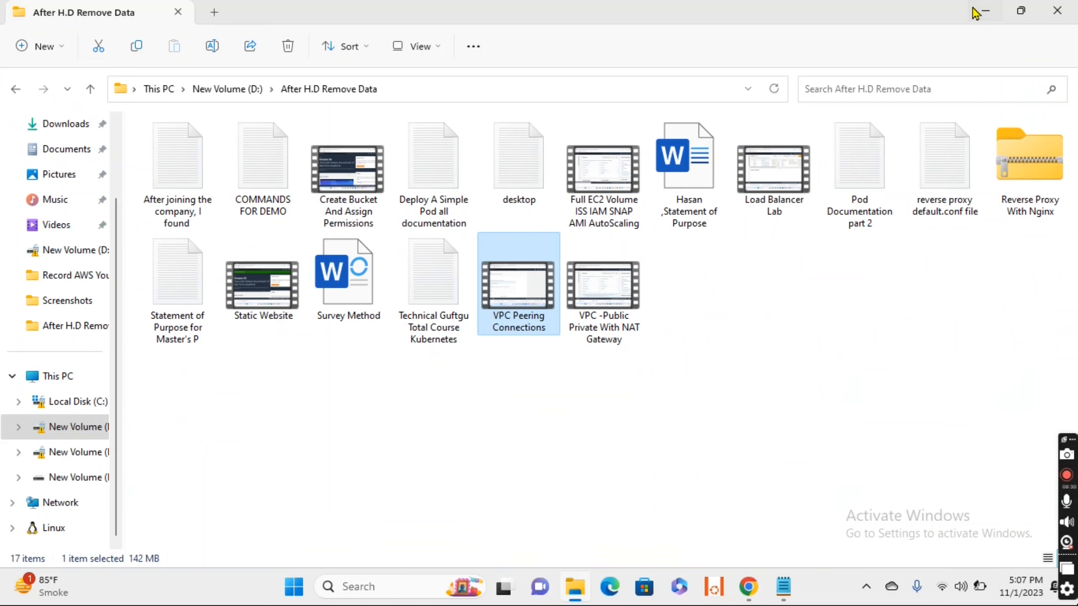
{"action": "left_click", "coordinate": [976, 12]}
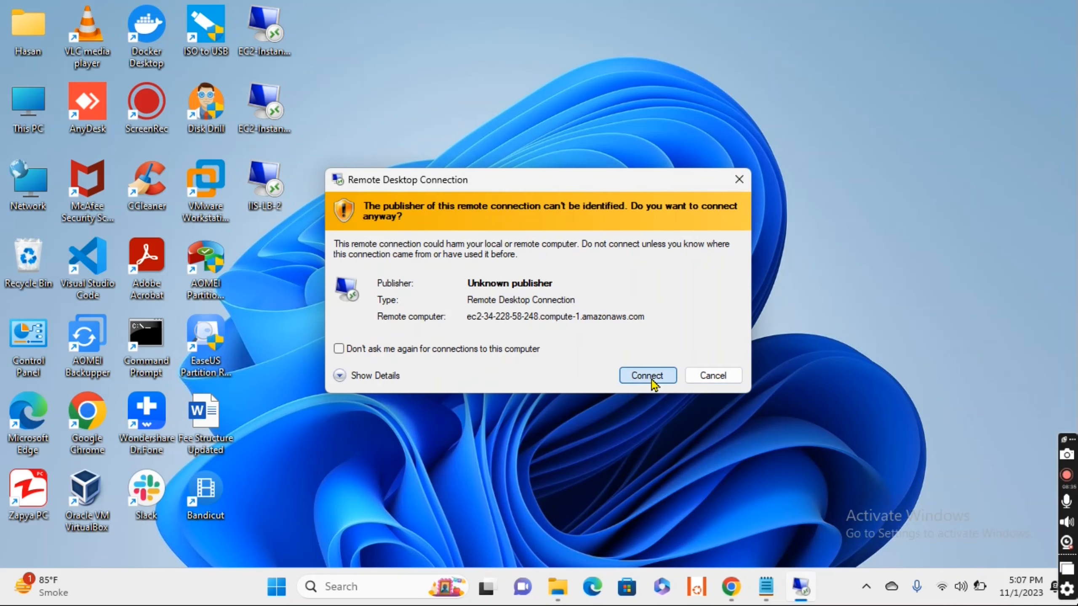
{"action": "left_click", "coordinate": [647, 375]}
Sign in to the IIS-LB-2 remote session as Administrator with the account password stored in Notepad.
{"action": "left_click", "coordinate": [767, 591]}
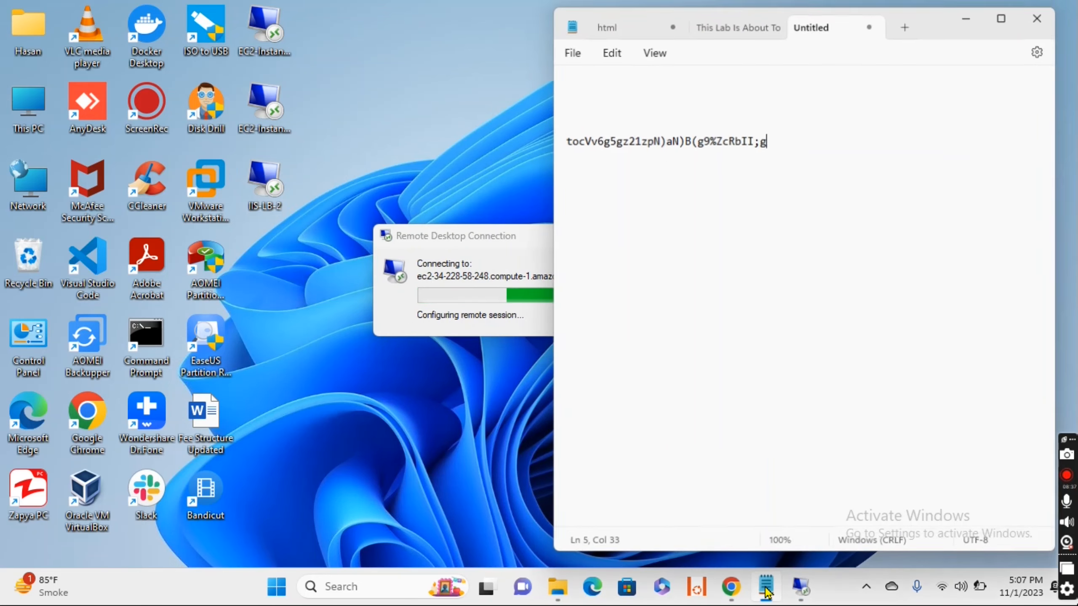
{"action": "left_click_drag", "start_coordinate": [774, 137], "coordinate": [563, 141]}
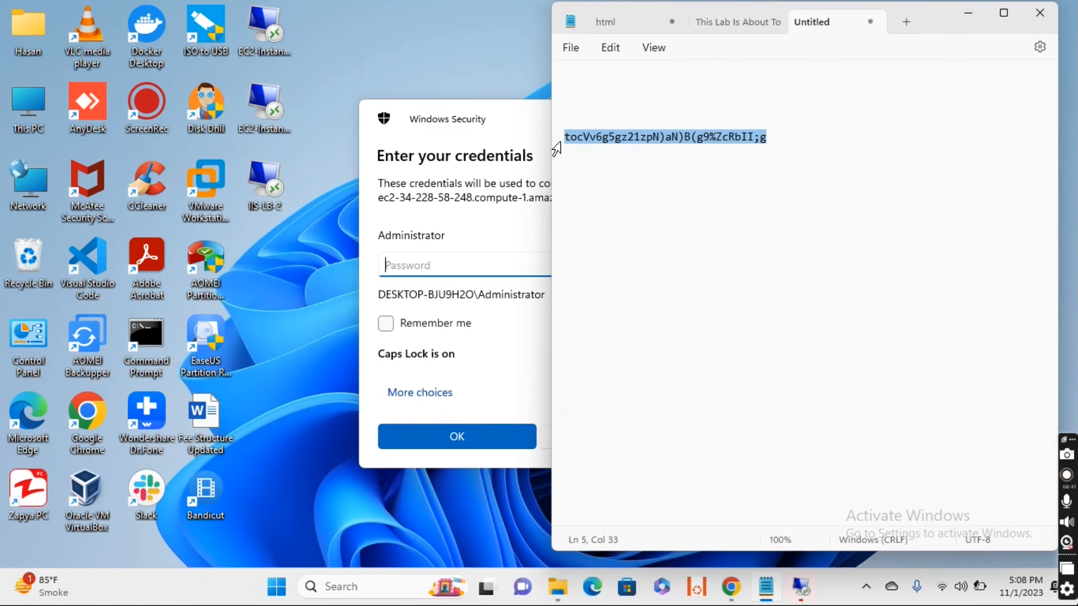
{"action": "left_click", "coordinate": [969, 15]}
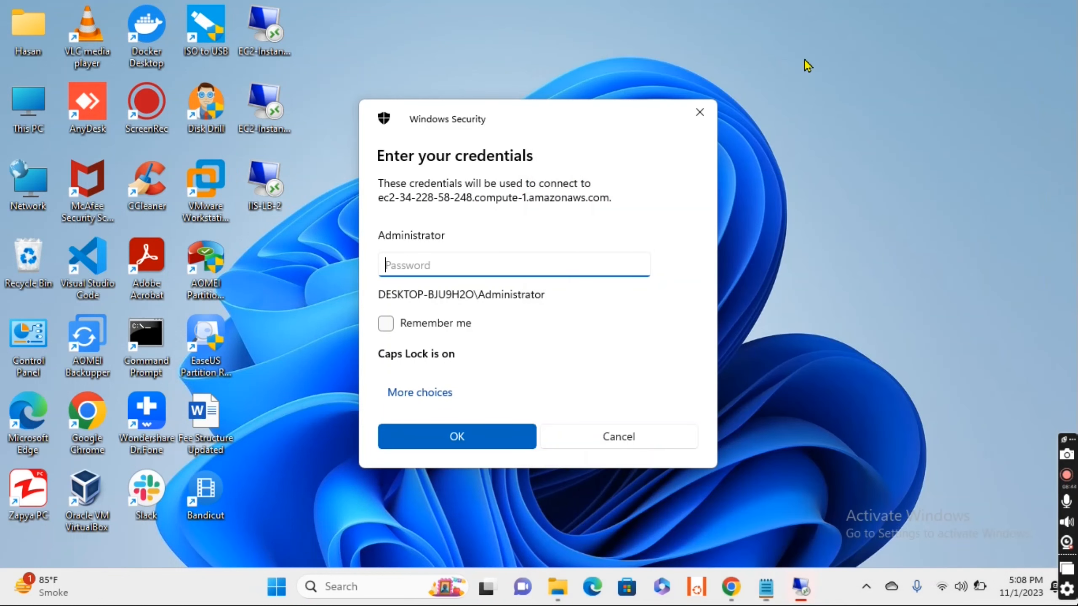
{"action": "key", "text": "ctrl+v"}
{"action": "left_click", "coordinate": [451, 447]}
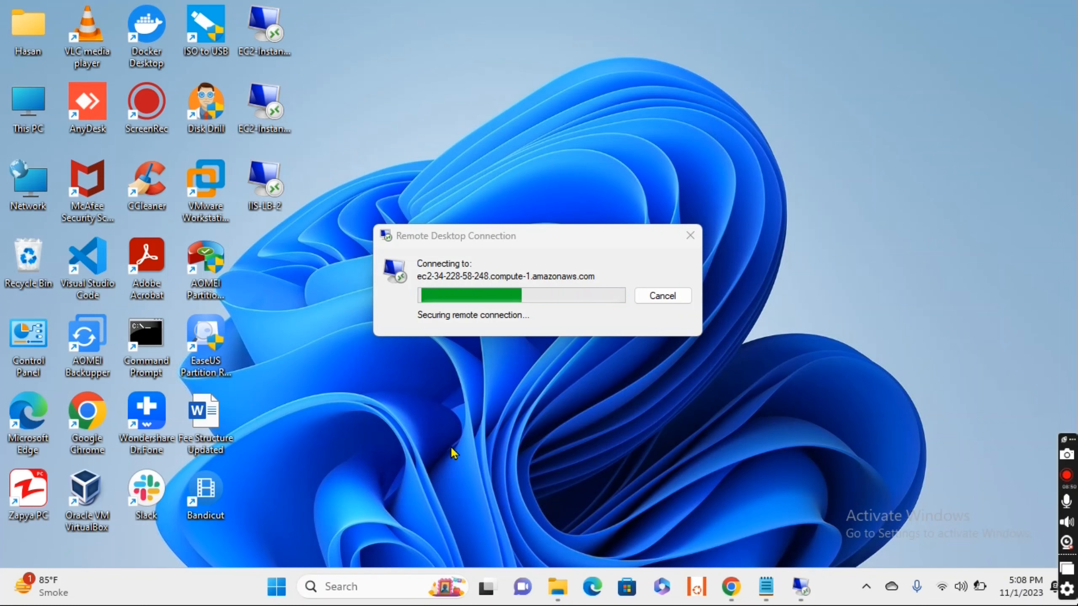
{"action": "left_click", "coordinate": [585, 419]}
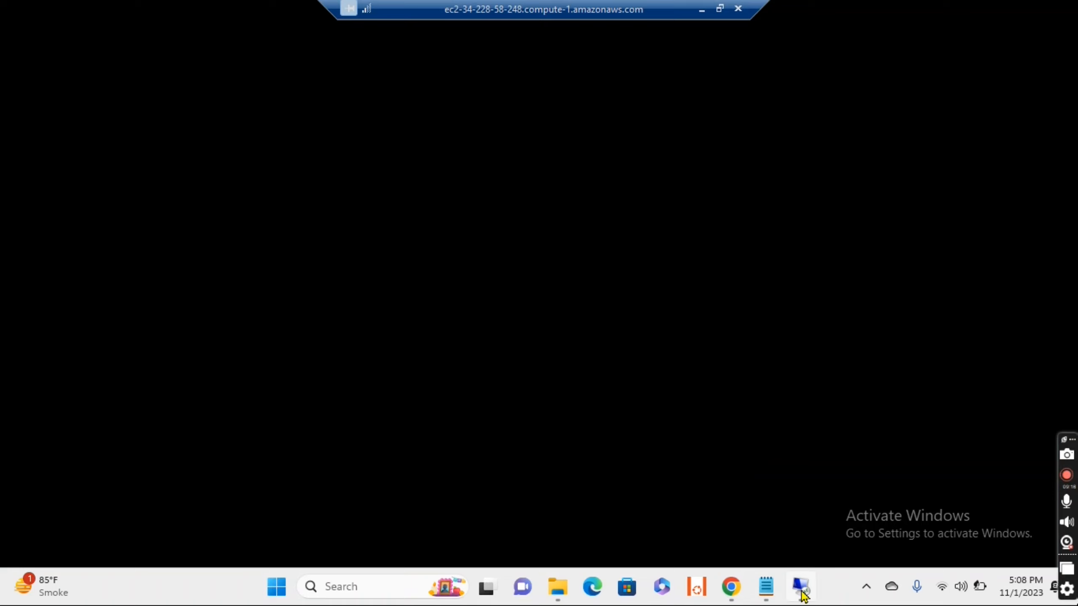
Switch back to the EC2 instances list in Chrome and refresh it to check the IIS-LB-1 status check.
{"action": "mouse_move", "coordinate": [802, 592]}
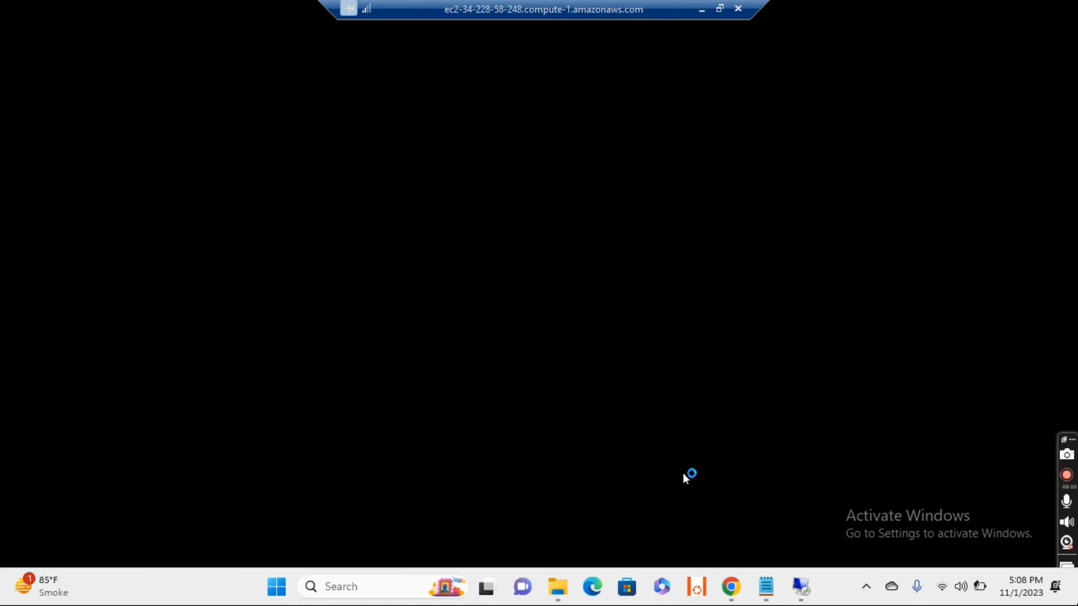
{"action": "mouse_move", "coordinate": [731, 588]}
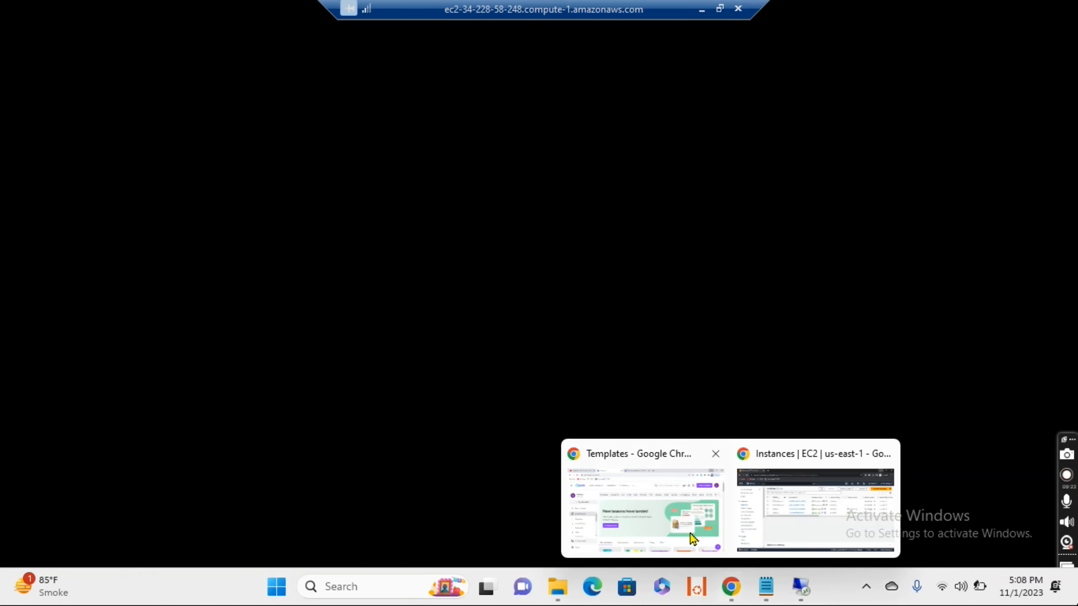
{"action": "left_click", "coordinate": [787, 525]}
{"action": "left_click", "coordinate": [580, 138]}
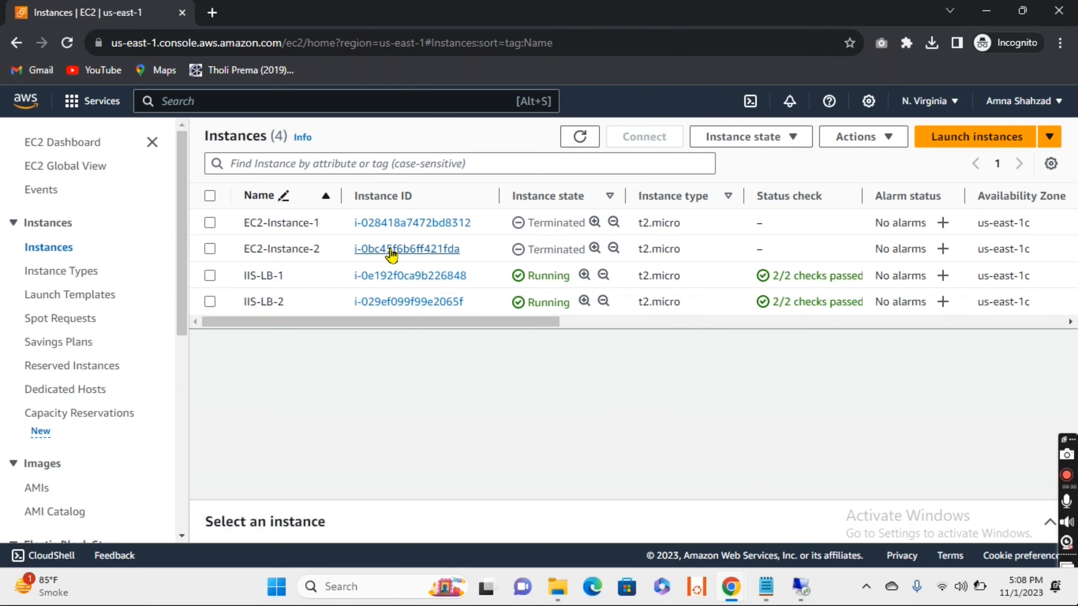
Download the remote desktop file for instance IIS-LB-1 and save it on the Desktop as IIS-LB-1.
{"action": "left_click", "coordinate": [210, 275]}
{"action": "left_click", "coordinate": [644, 137]}
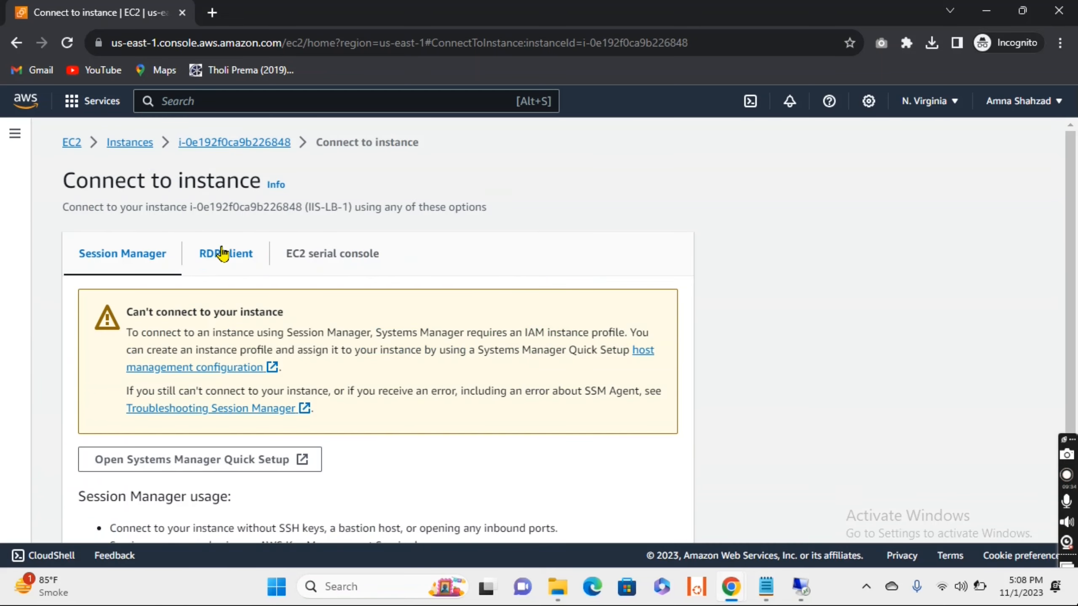
{"action": "left_click", "coordinate": [222, 254]}
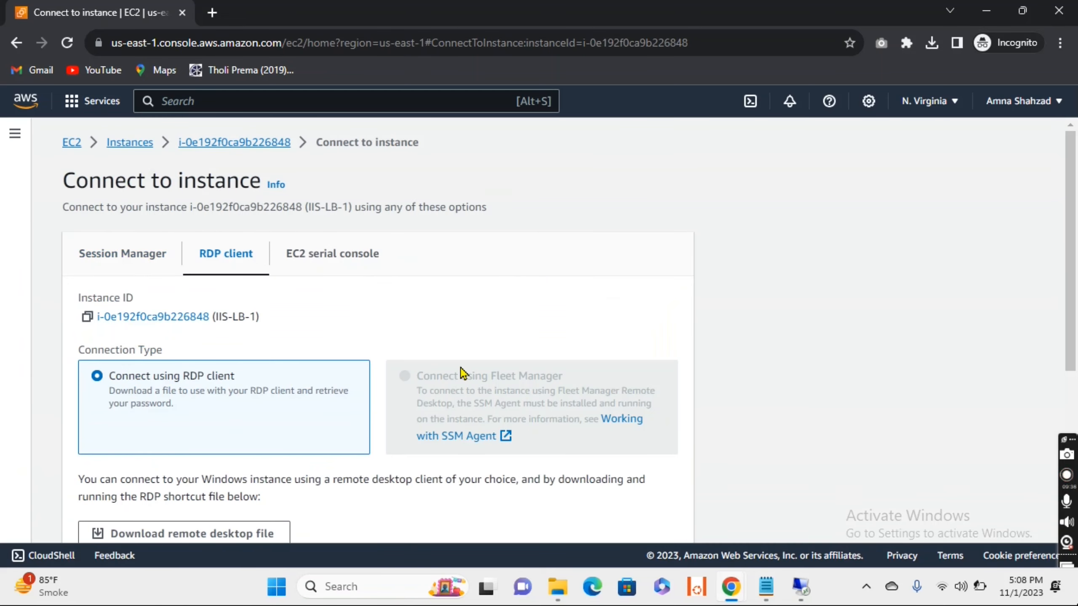
{"action": "scroll", "coordinate": [462, 373], "scroll_direction": "down", "scroll_amount": 5}
{"action": "left_click", "coordinate": [210, 264]}
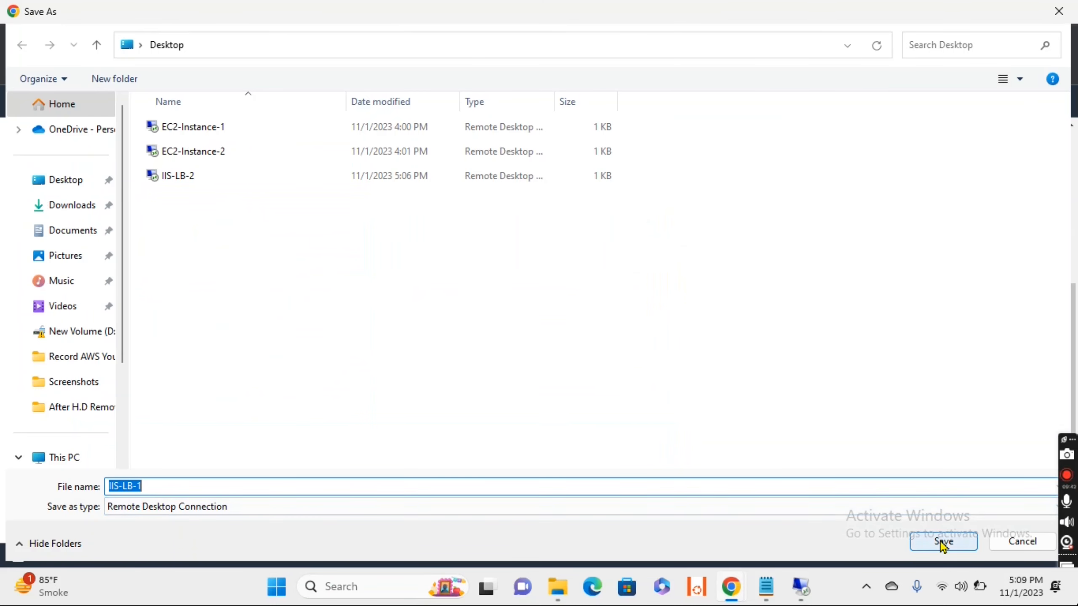
{"action": "left_click", "coordinate": [941, 542]}
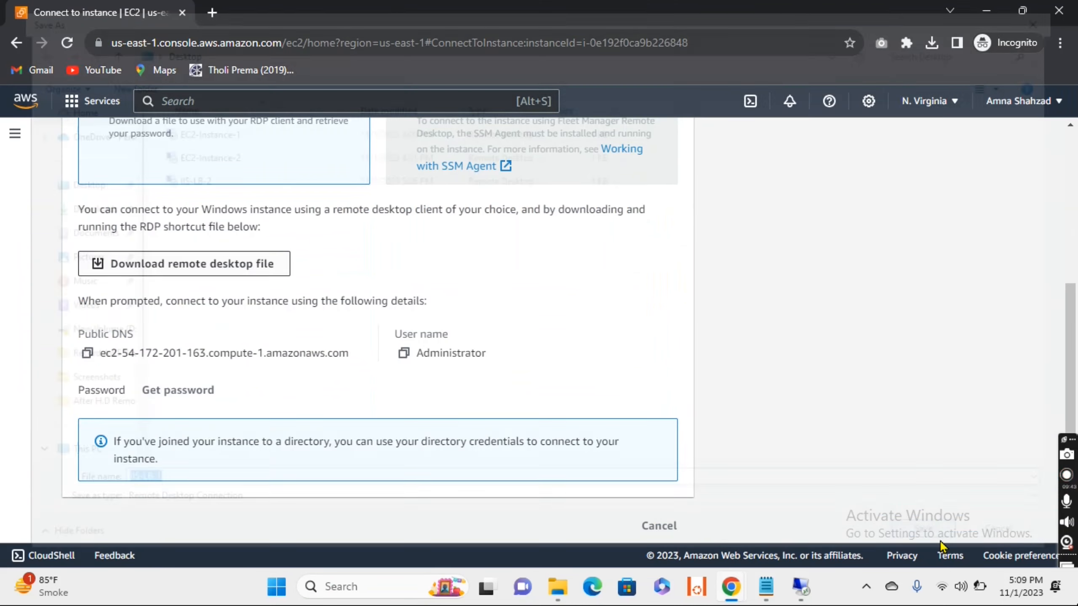
Decrypt the IIS-LB-1 Windows administrator password with the EC2-Keypair.pem private key file and copy the password.
{"action": "left_click", "coordinate": [175, 395]}
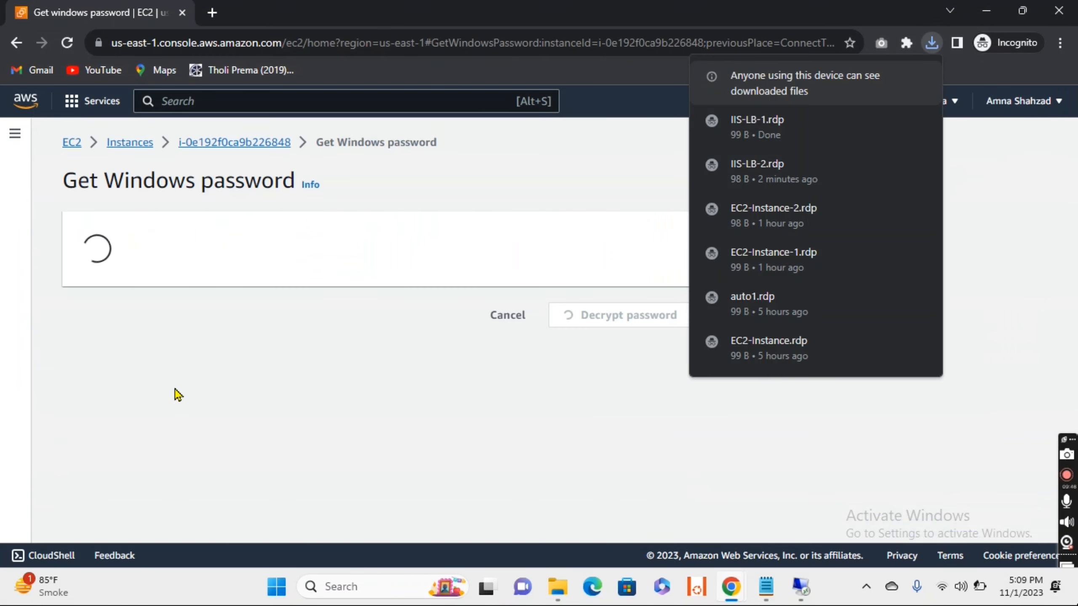
{"action": "left_click", "coordinate": [177, 394]}
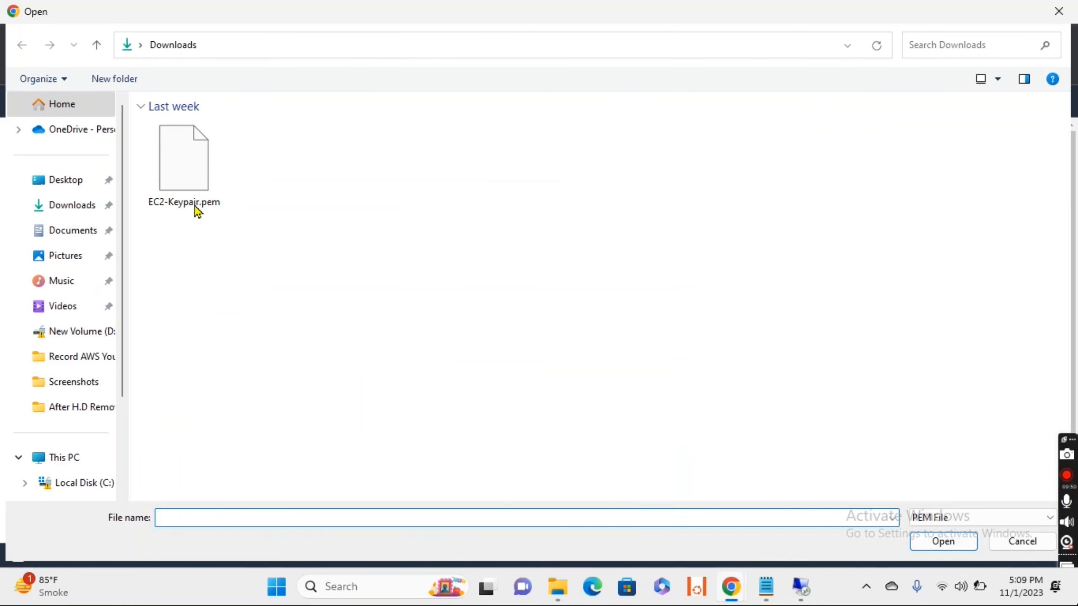
{"action": "left_click", "coordinate": [189, 187]}
{"action": "left_click", "coordinate": [942, 541]}
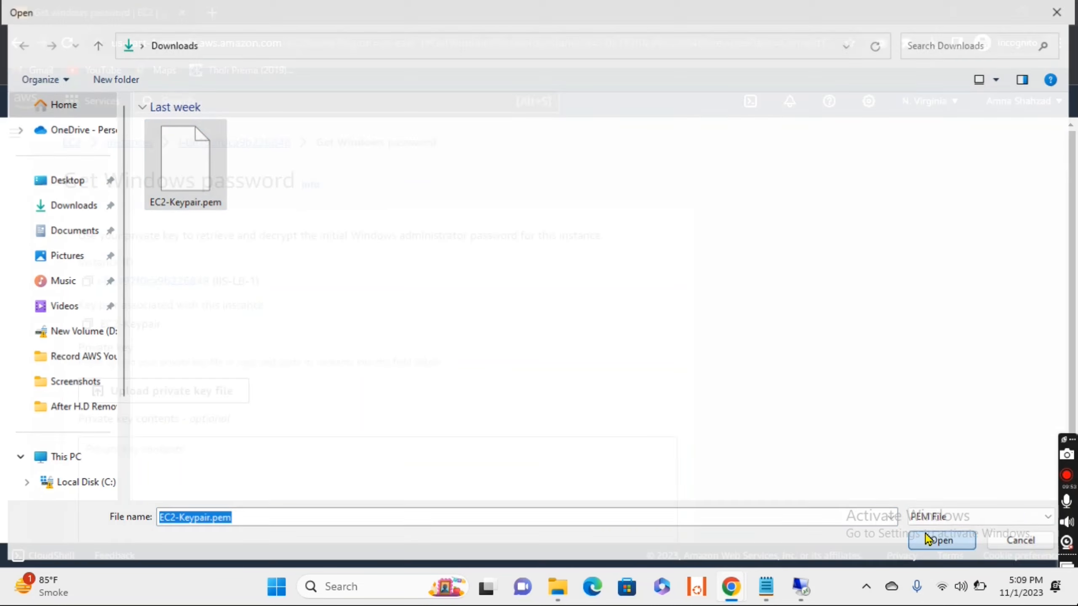
{"action": "scroll", "coordinate": [591, 408], "scroll_direction": "down", "scroll_amount": 3}
{"action": "left_click", "coordinate": [631, 517]}
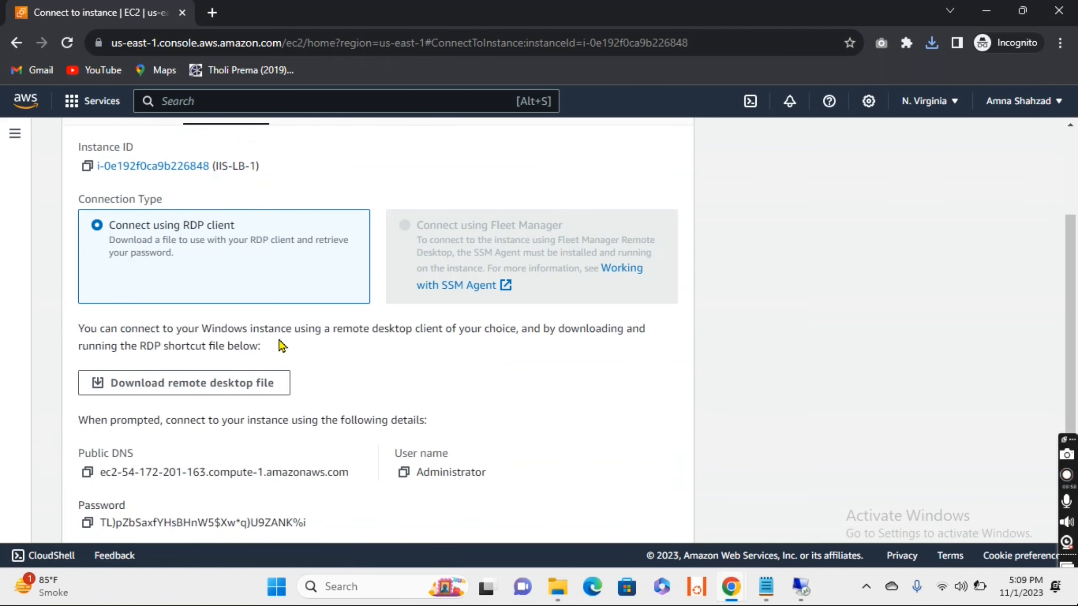
{"action": "scroll", "coordinate": [280, 345], "scroll_direction": "down", "scroll_amount": 3}
{"action": "left_click", "coordinate": [87, 383]}
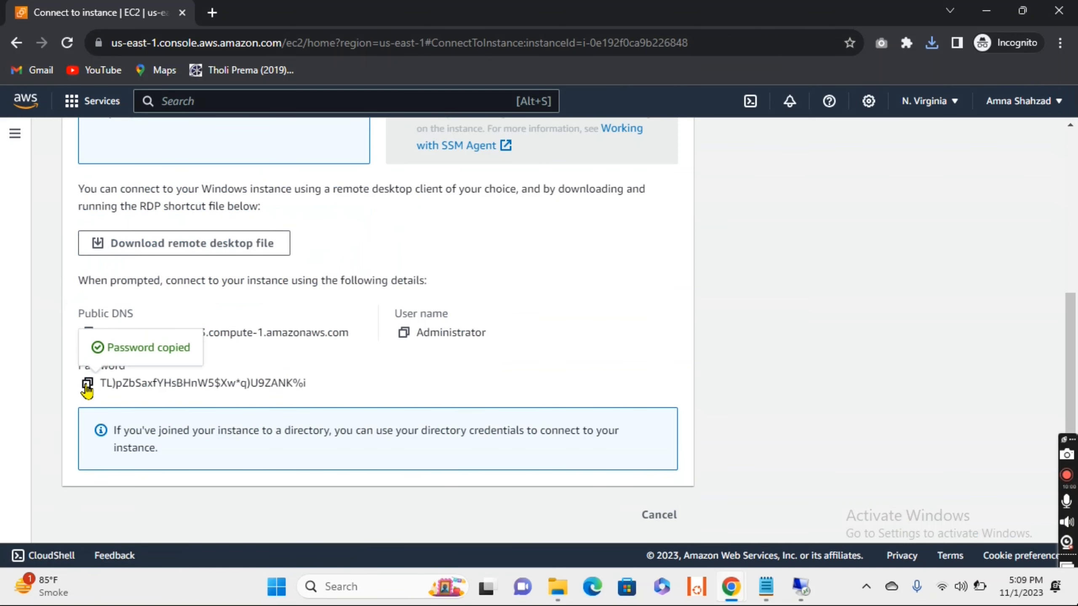
Start the IIS-LB-1 remote desktop connection from the Windows desktop and accept connecting to the unknown publisher.
{"action": "scroll", "coordinate": [730, 426], "scroll_direction": "up", "scroll_amount": 7}
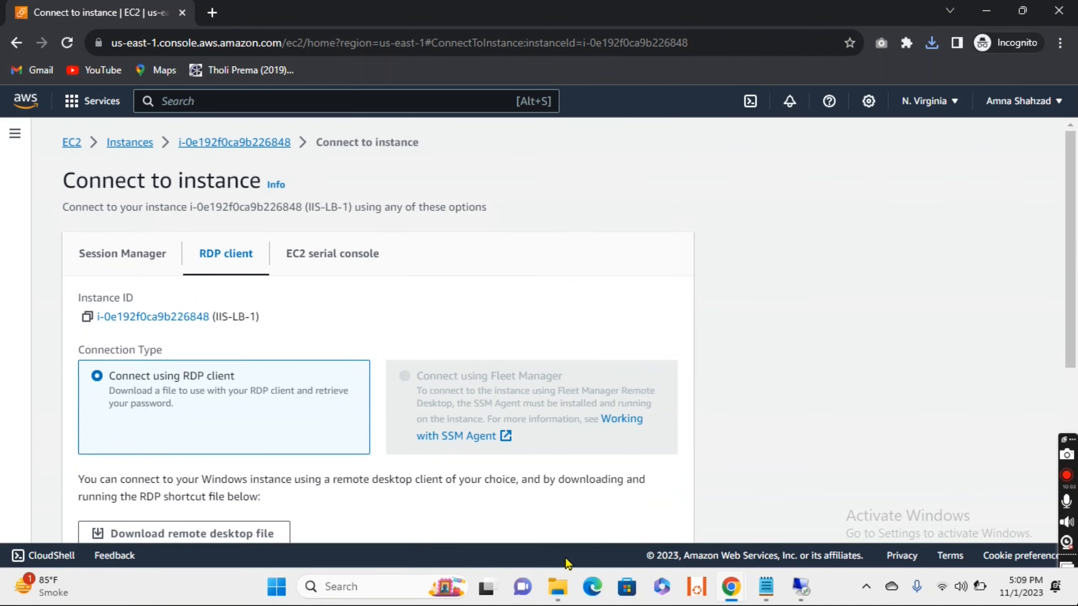
{"action": "left_click", "coordinate": [801, 586]}
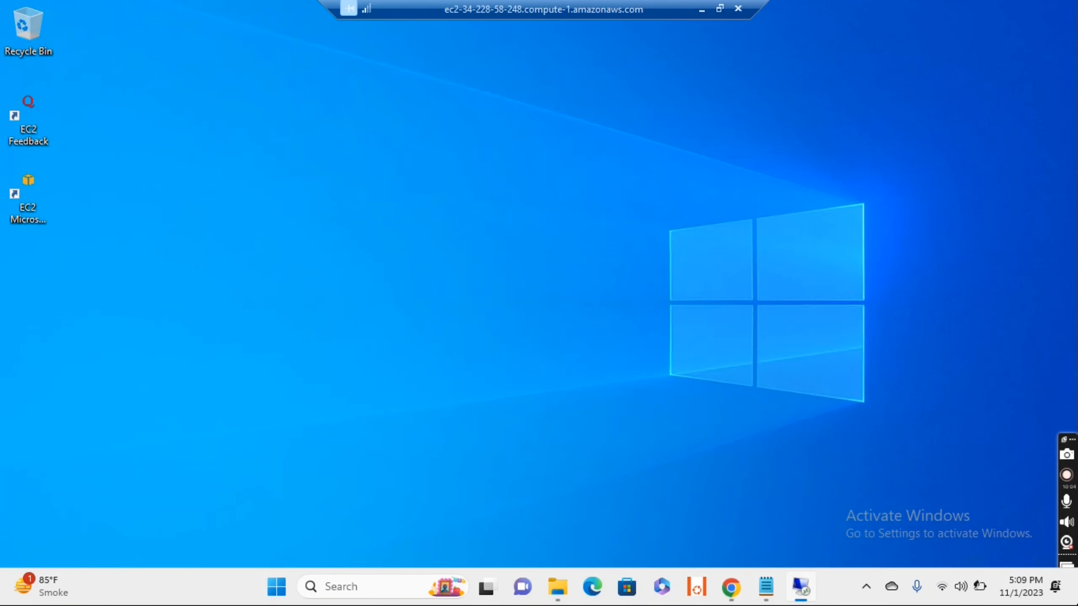
{"action": "left_click", "coordinate": [700, 10]}
{"action": "left_click", "coordinate": [274, 268]}
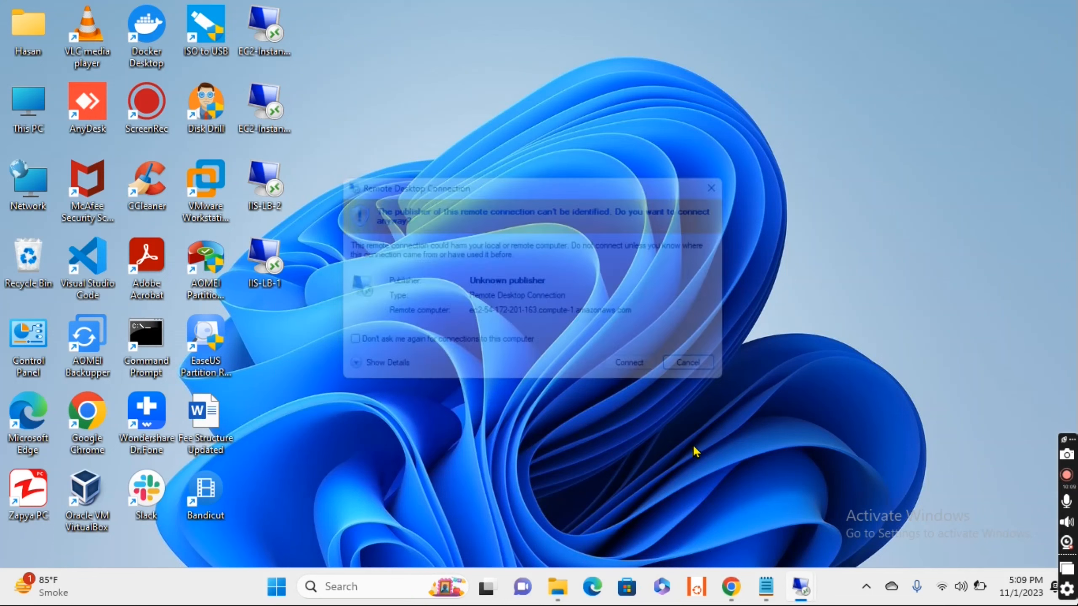
{"action": "left_click", "coordinate": [648, 376]}
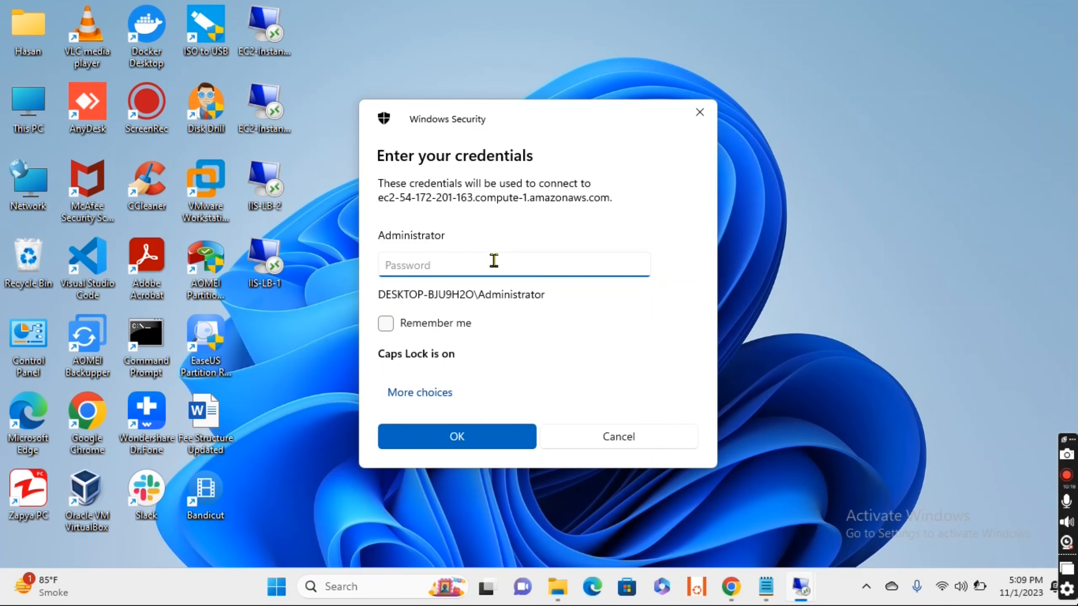
Sign in to IIS-LB-1 as Administrator with the copied account password and accept the untrusted certificate.
{"action": "key", "text": "ctrl+v"}
{"action": "left_click", "coordinate": [489, 442]}
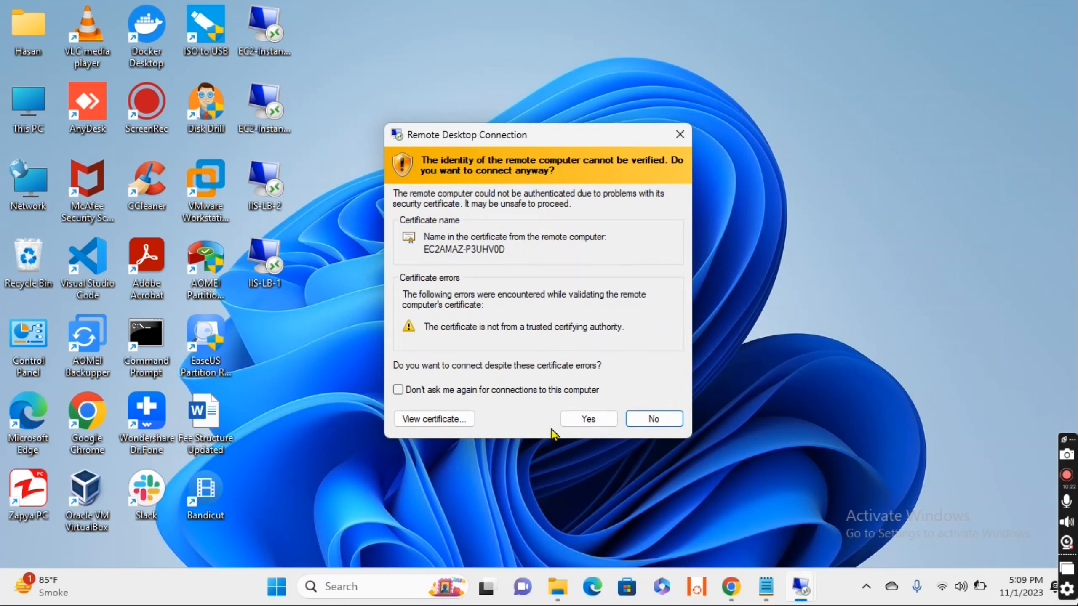
{"action": "left_click", "coordinate": [590, 419]}
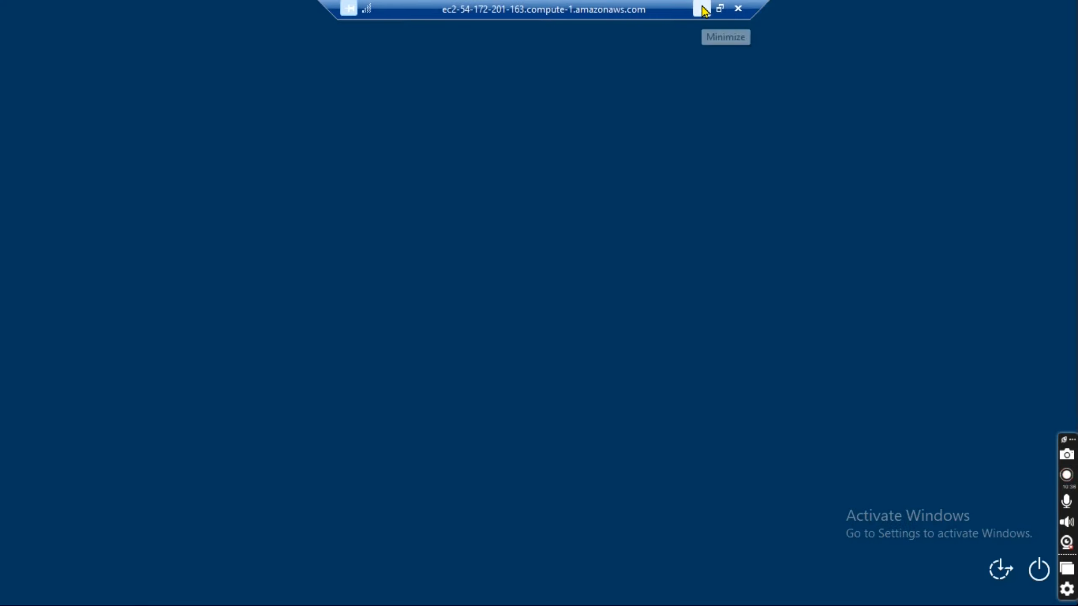
Minimize the IIS-LB-1 remote session and return to the EC2 instances list in Chrome.
{"action": "left_click", "coordinate": [701, 9]}
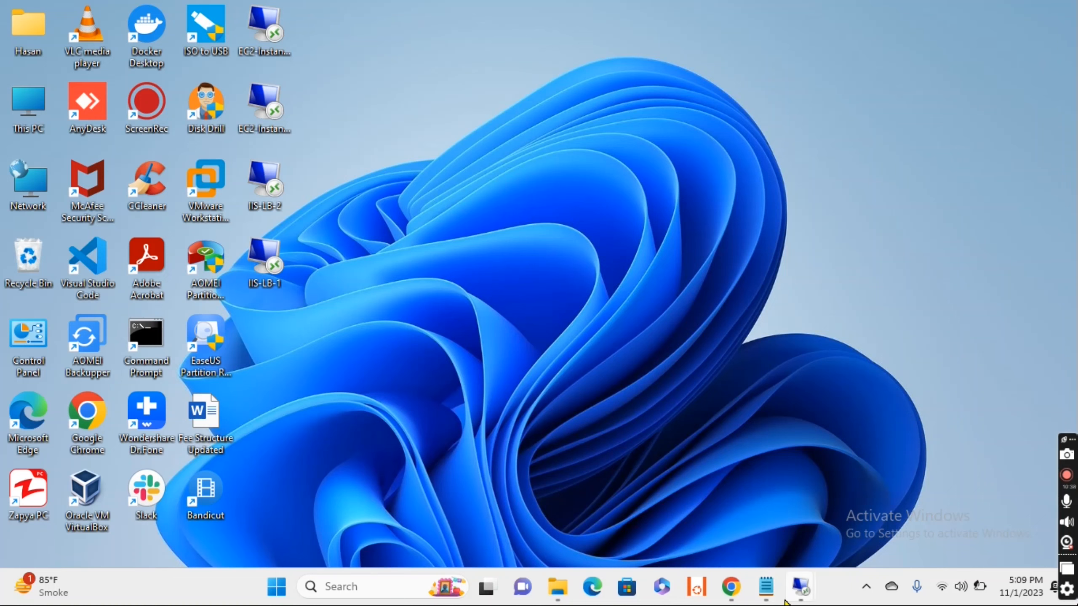
{"action": "mouse_move", "coordinate": [732, 588]}
{"action": "left_click", "coordinate": [780, 530]}
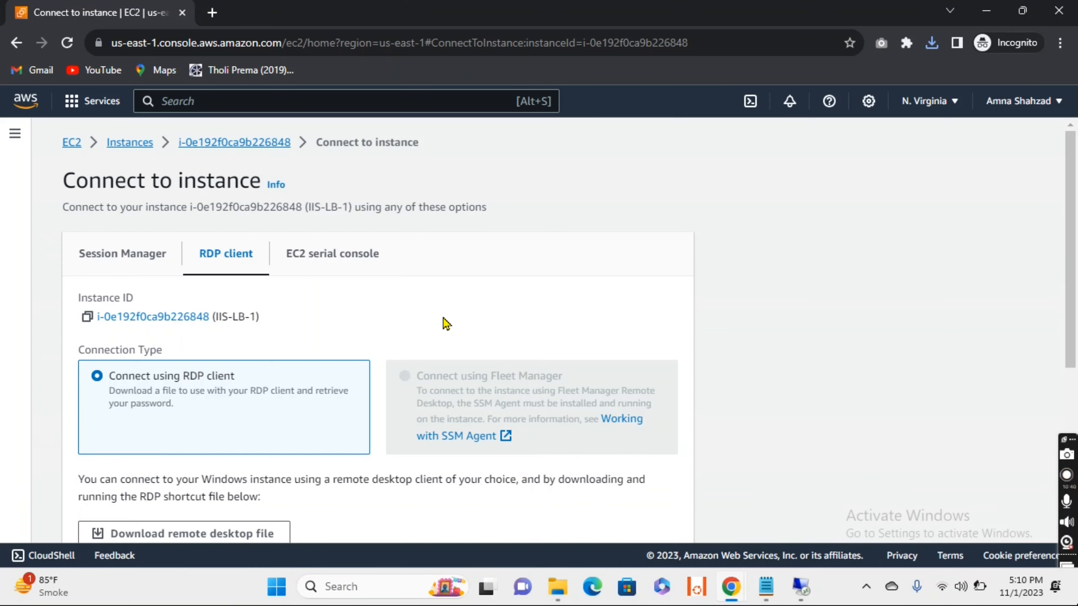
{"action": "left_click", "coordinate": [130, 144]}
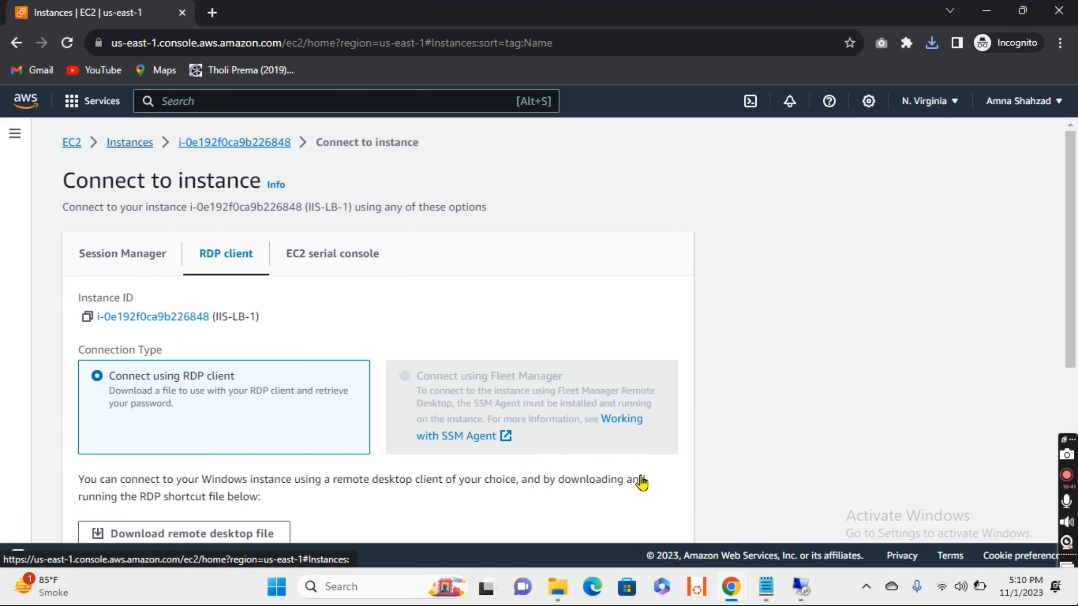
Switch to the IIS-LB-2 remote session, find and launch Server Manager, and dismiss its startup pop-up.
{"action": "mouse_move", "coordinate": [800, 588]}
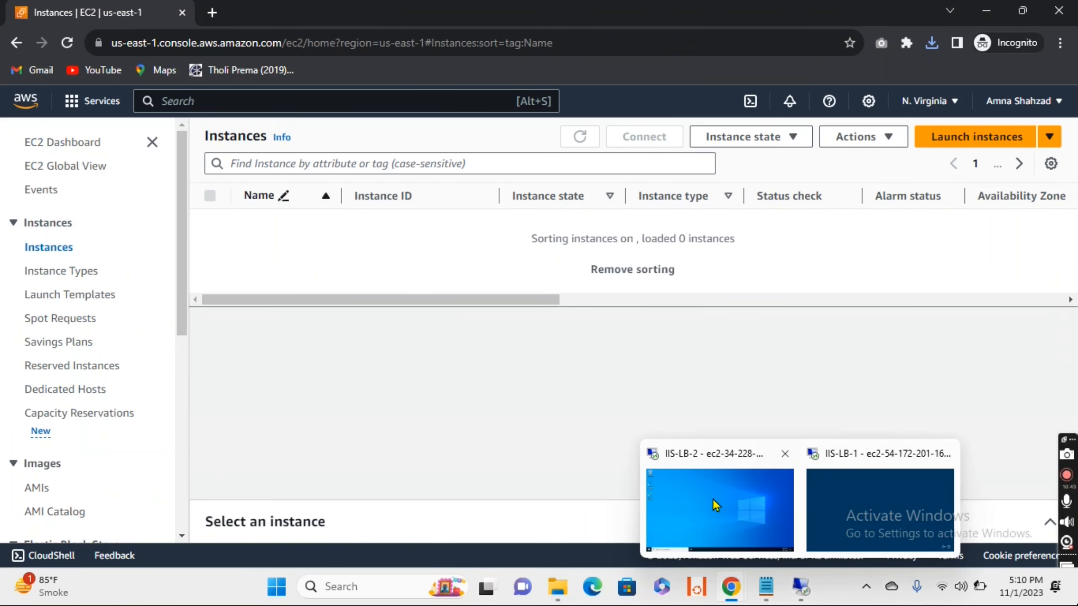
{"action": "left_click", "coordinate": [725, 487]}
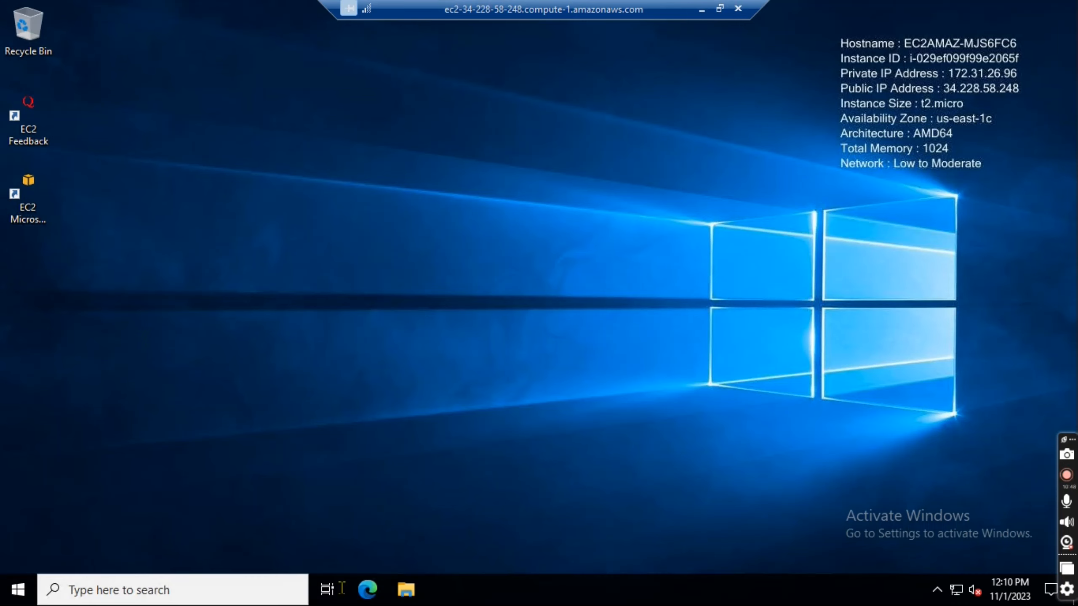
{"action": "left_click", "coordinate": [312, 584]}
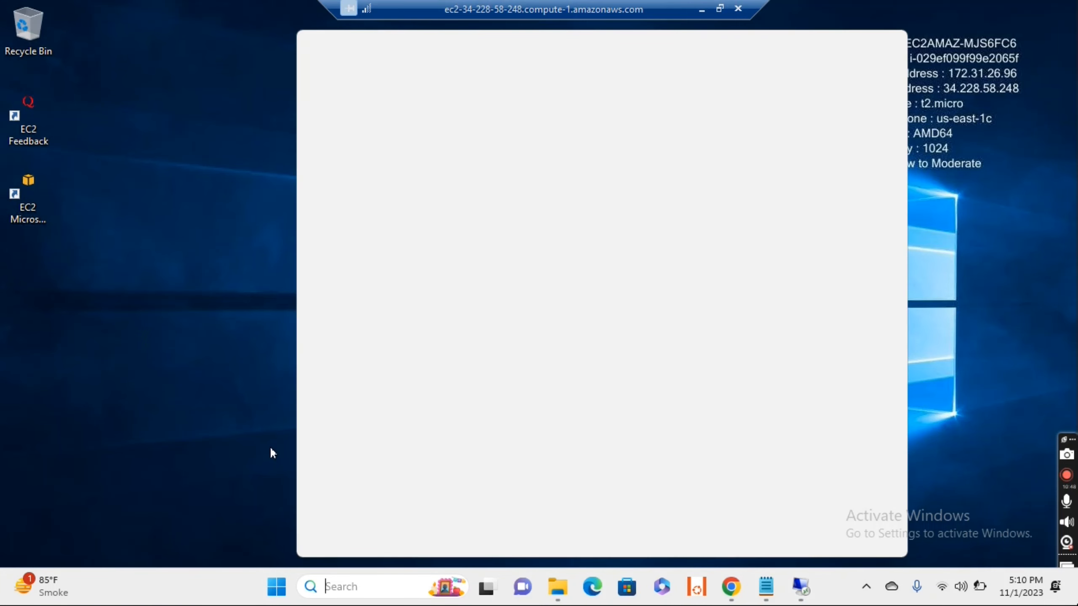
{"action": "left_click", "coordinate": [184, 590]}
{"action": "left_click", "coordinate": [185, 590]}
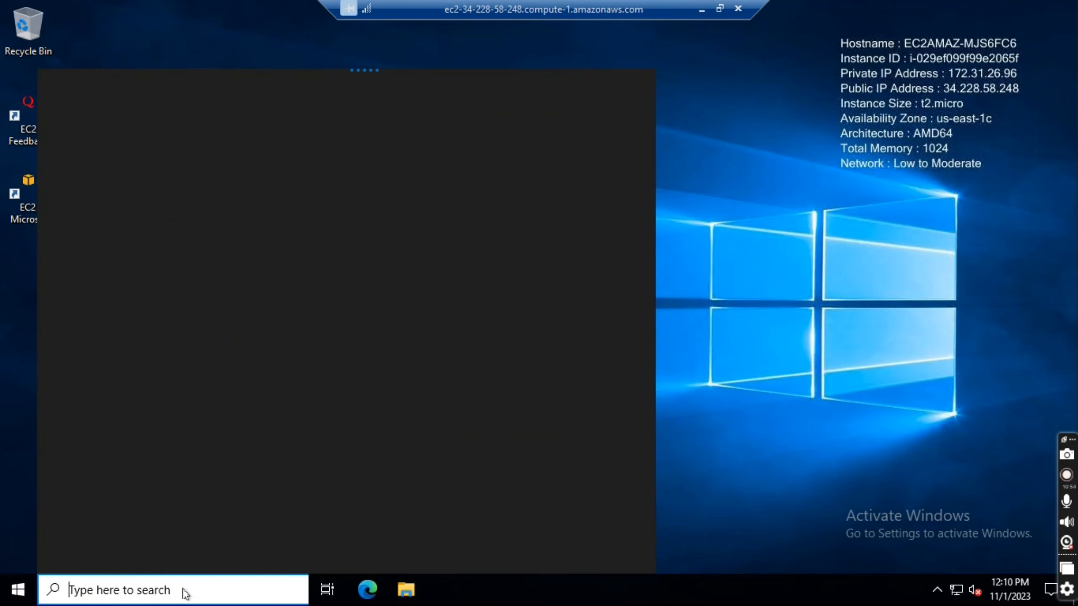
{"action": "type", "text": "SERVER"}
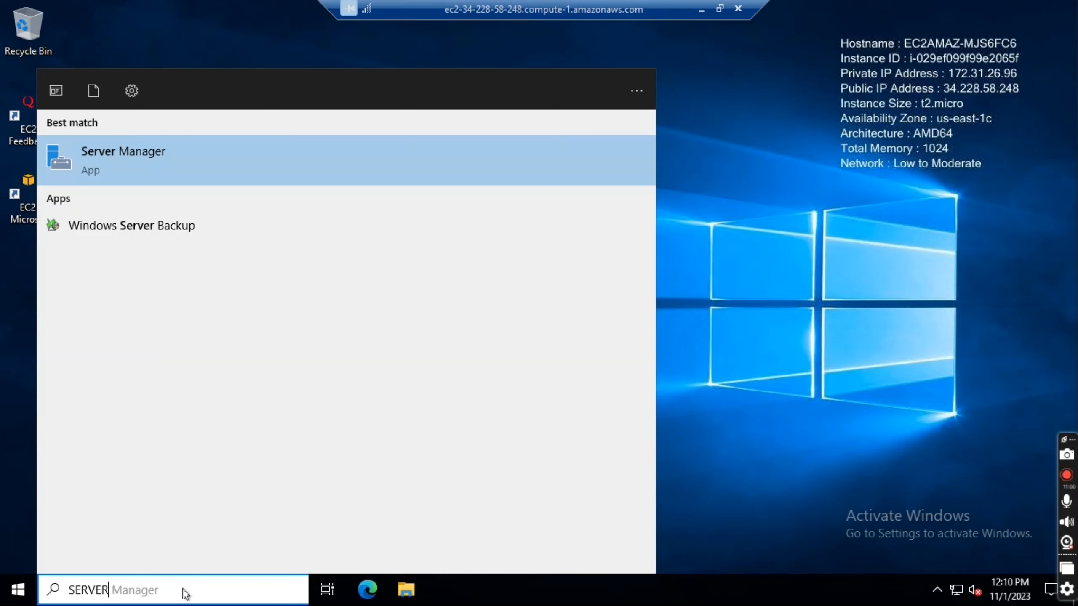
{"action": "left_click", "coordinate": [120, 169]}
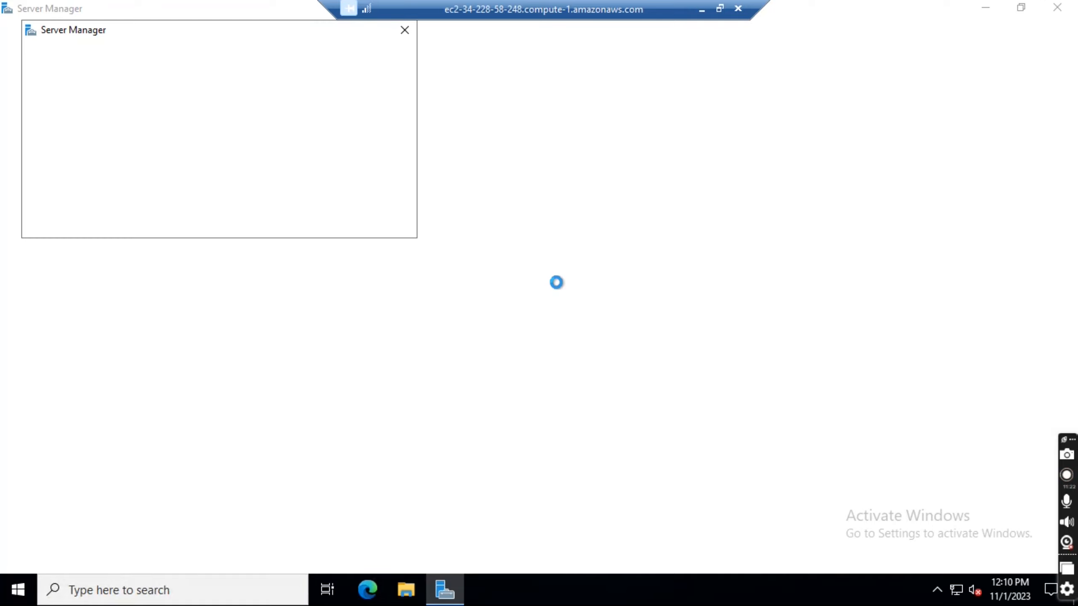
{"action": "left_click", "coordinate": [403, 31]}
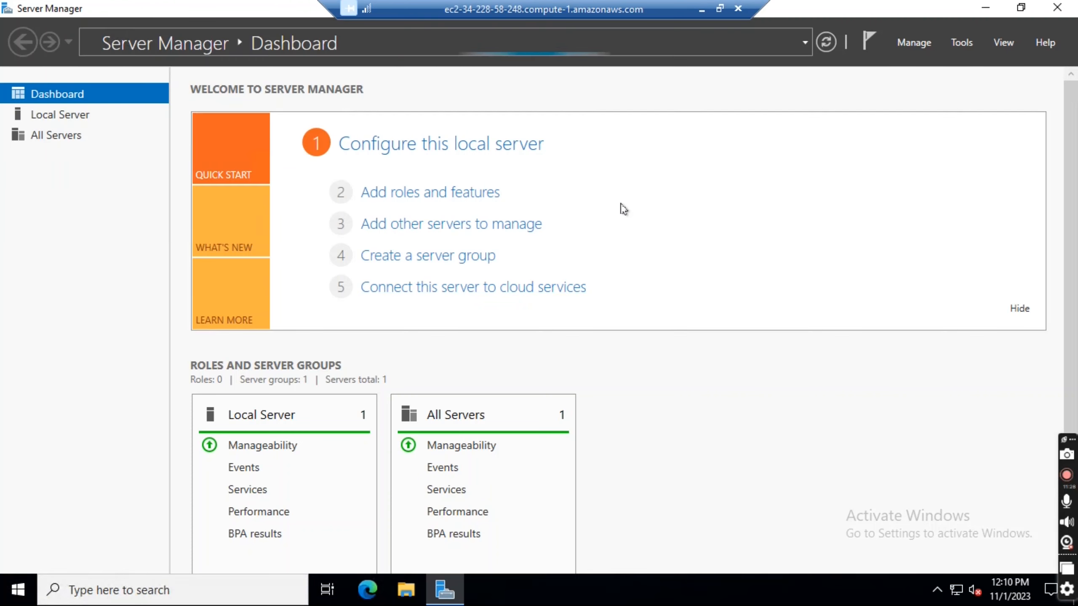
Try to start the Add roles and features wizard from the IIS-LB-2 Server Manager dashboard.
{"action": "left_click", "coordinate": [445, 207]}
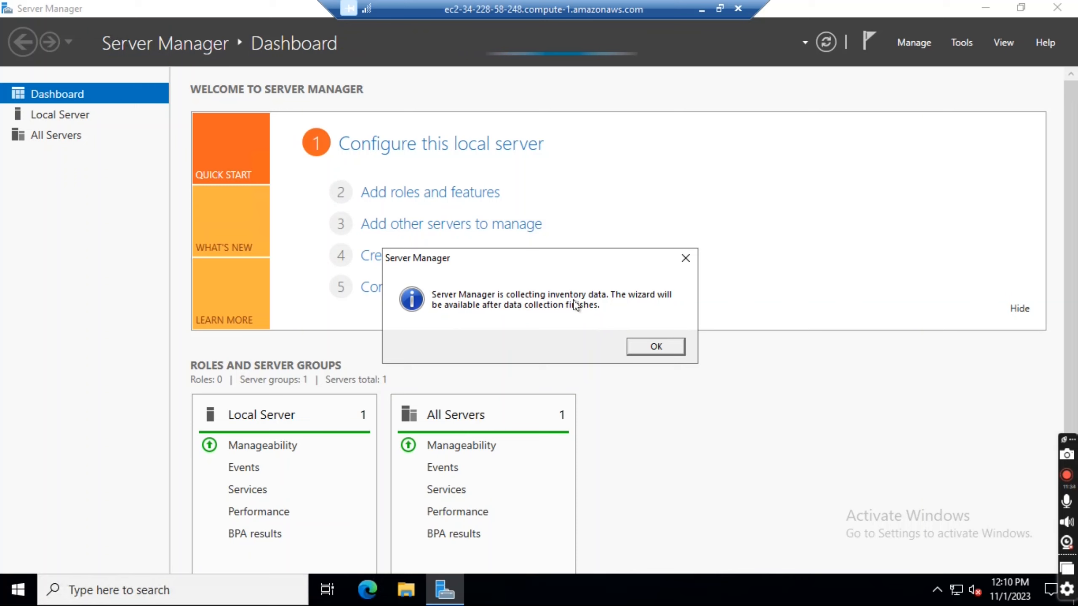
{"action": "left_click", "coordinate": [656, 347]}
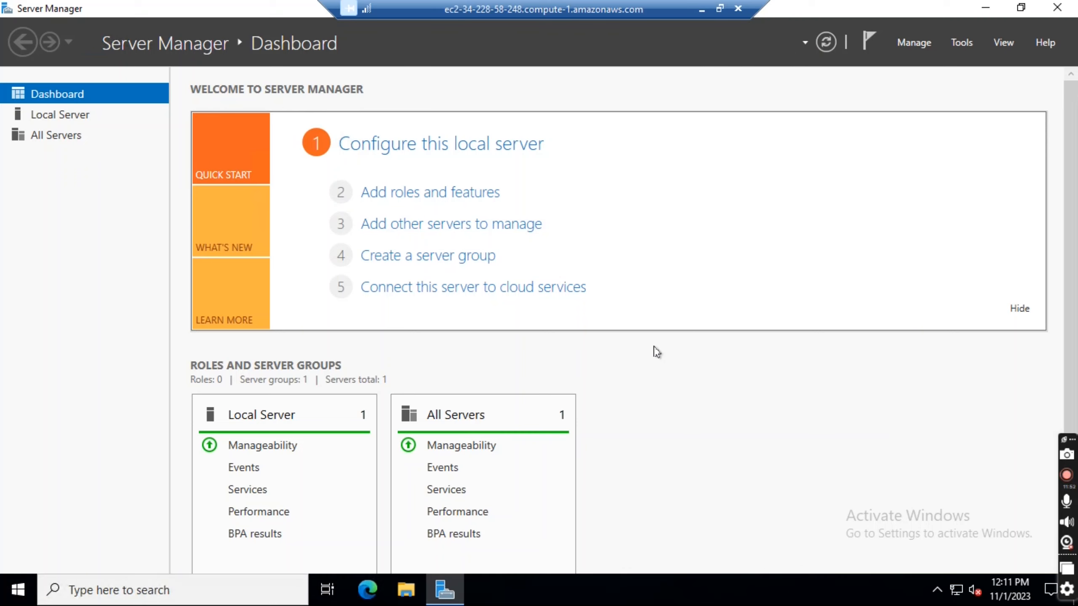
{"action": "left_click", "coordinate": [426, 198]}
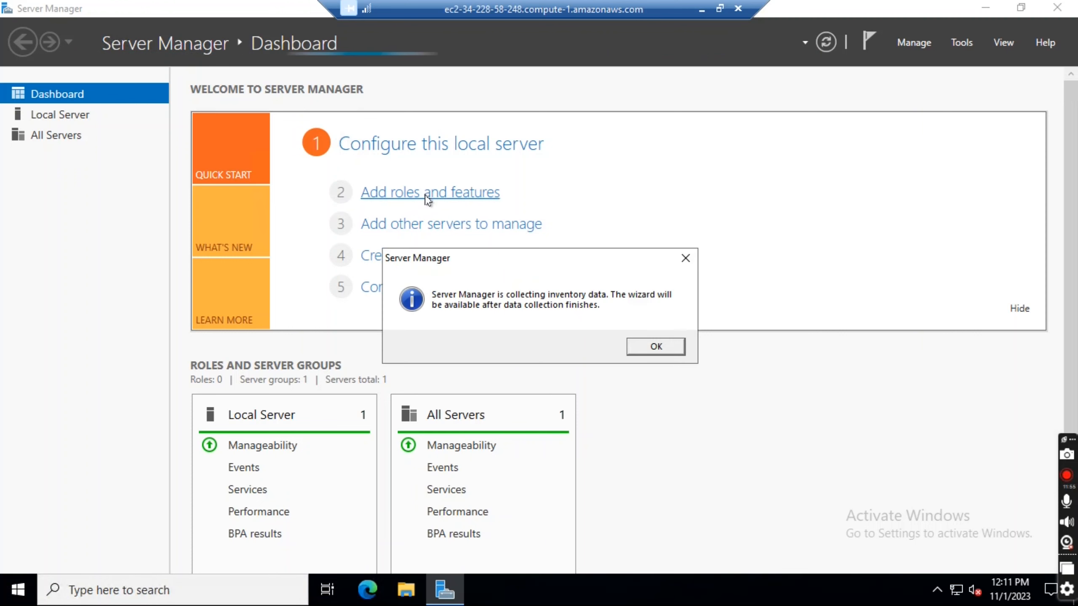
{"action": "left_click", "coordinate": [656, 347]}
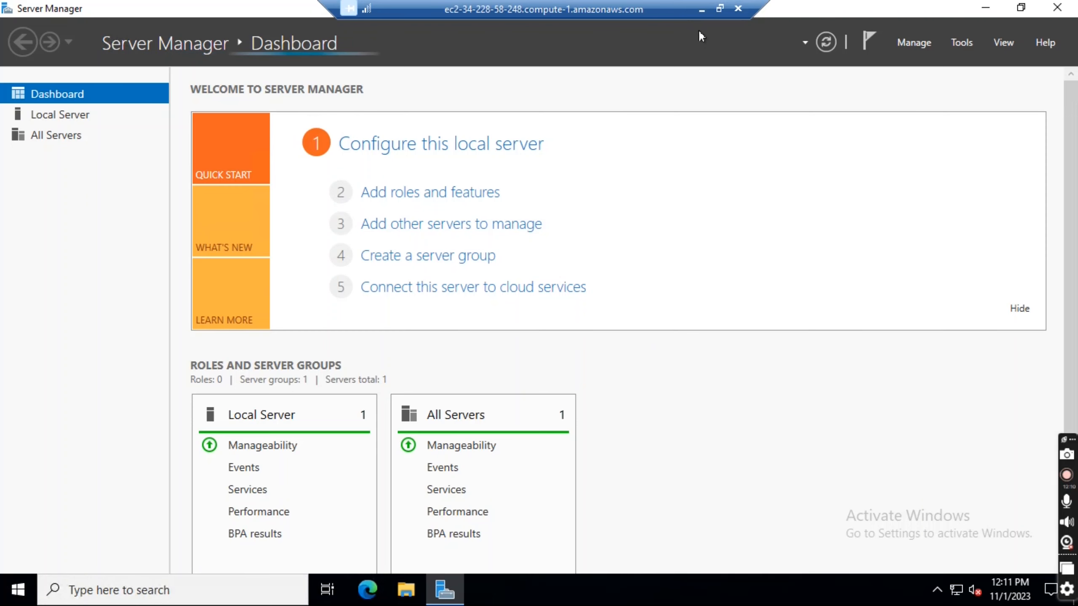
Minimize the IIS-LB-2 remote session and switch to the IIS-LB-1 remote desktop.
{"action": "left_click", "coordinate": [701, 8]}
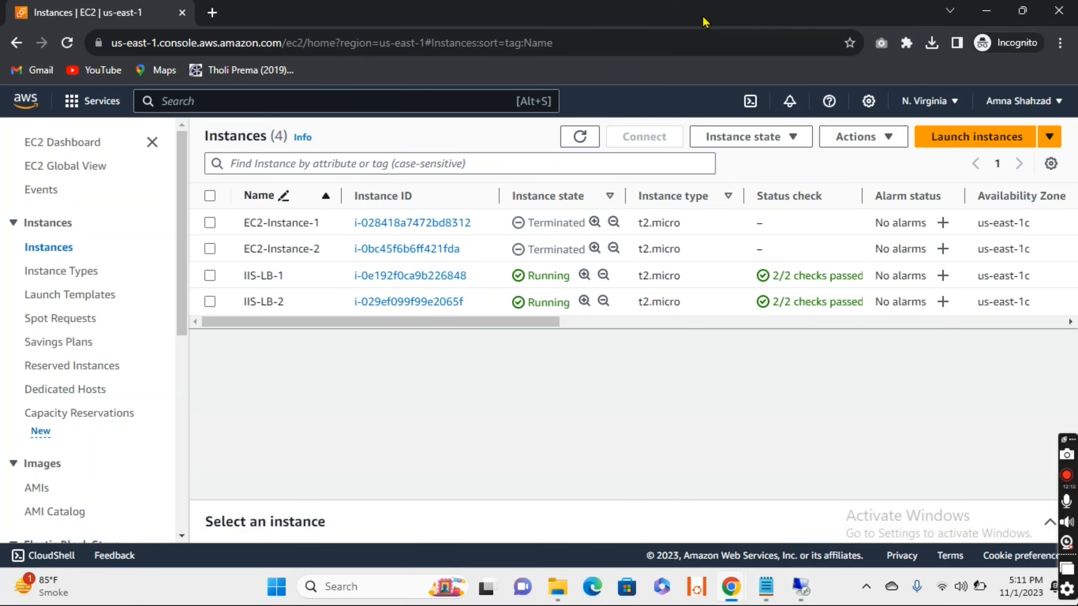
{"action": "mouse_move", "coordinate": [805, 592]}
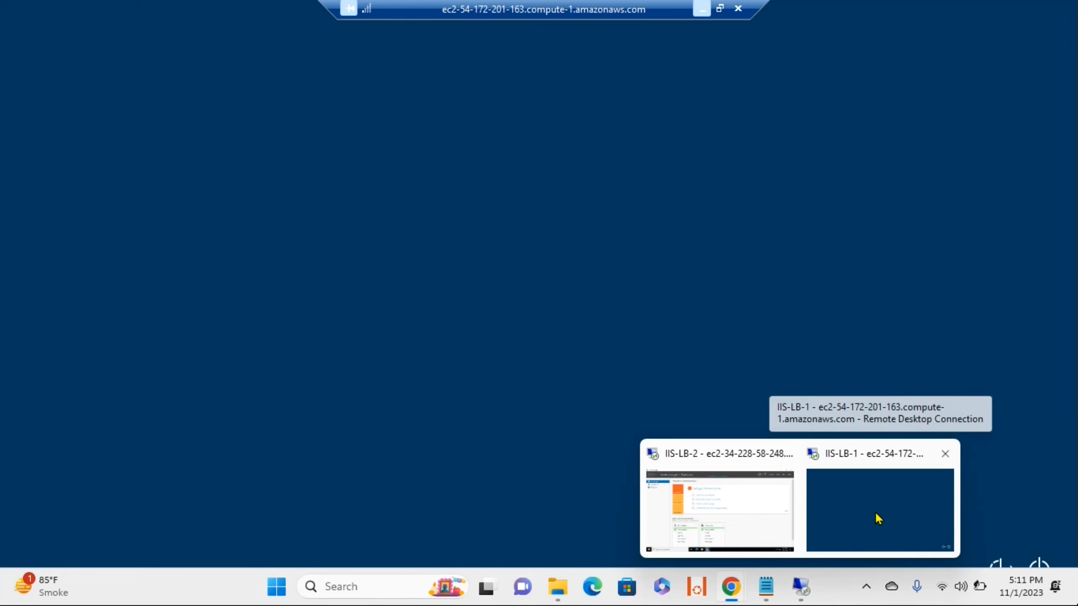
{"action": "left_click", "coordinate": [876, 514]}
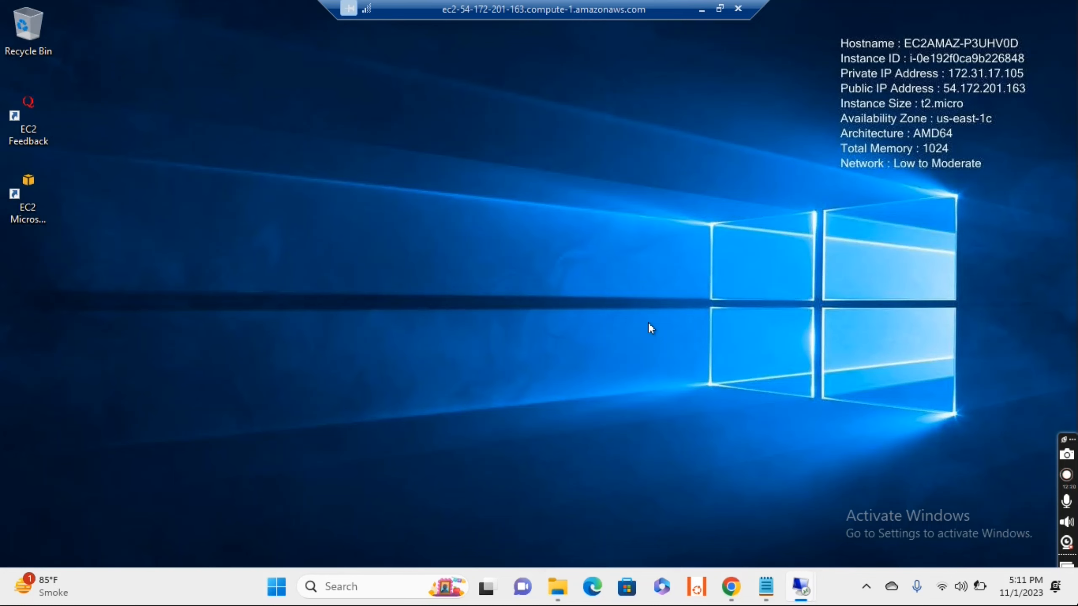
{"action": "left_click", "coordinate": [386, 589]}
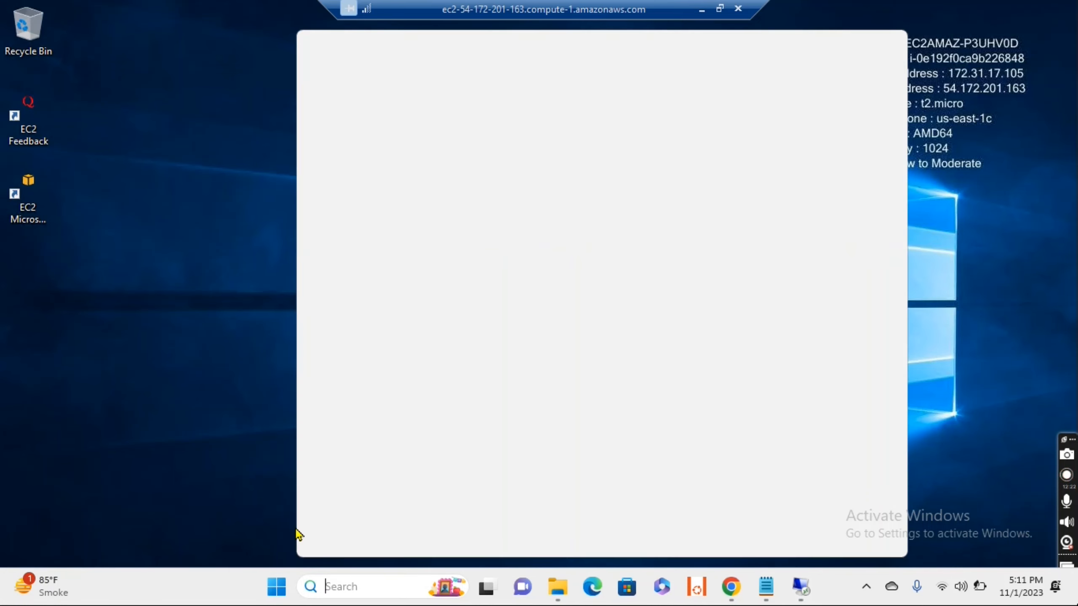
{"action": "left_click", "coordinate": [162, 407]}
Search for "server" on IIS-LB-1, launch Server Manager, and dismiss its Windows Admin Center pop-up.
{"action": "left_click", "coordinate": [193, 591]}
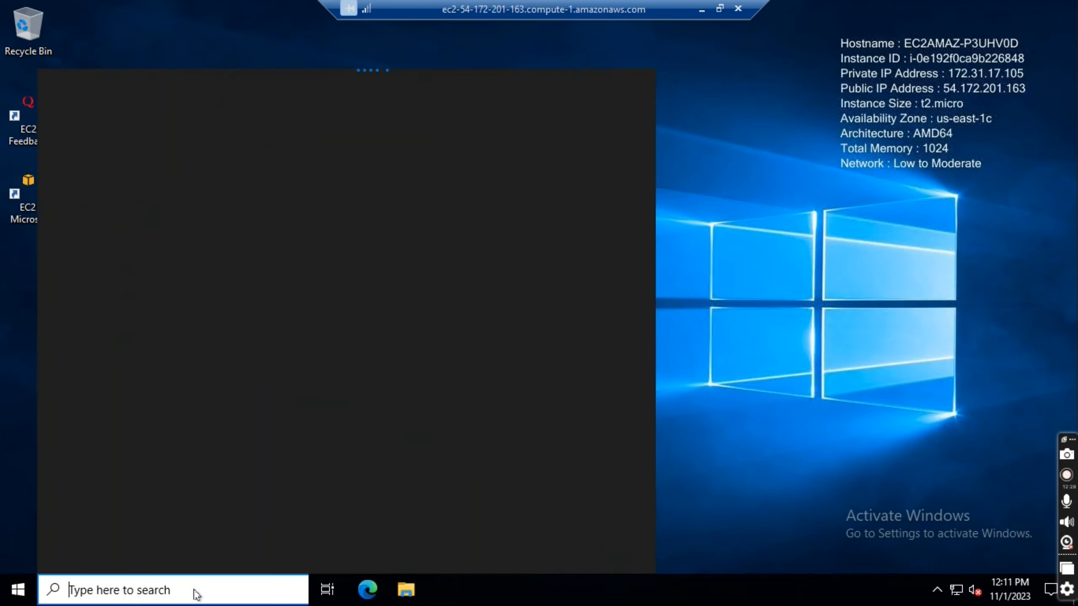
{"action": "type", "text": "serve"}
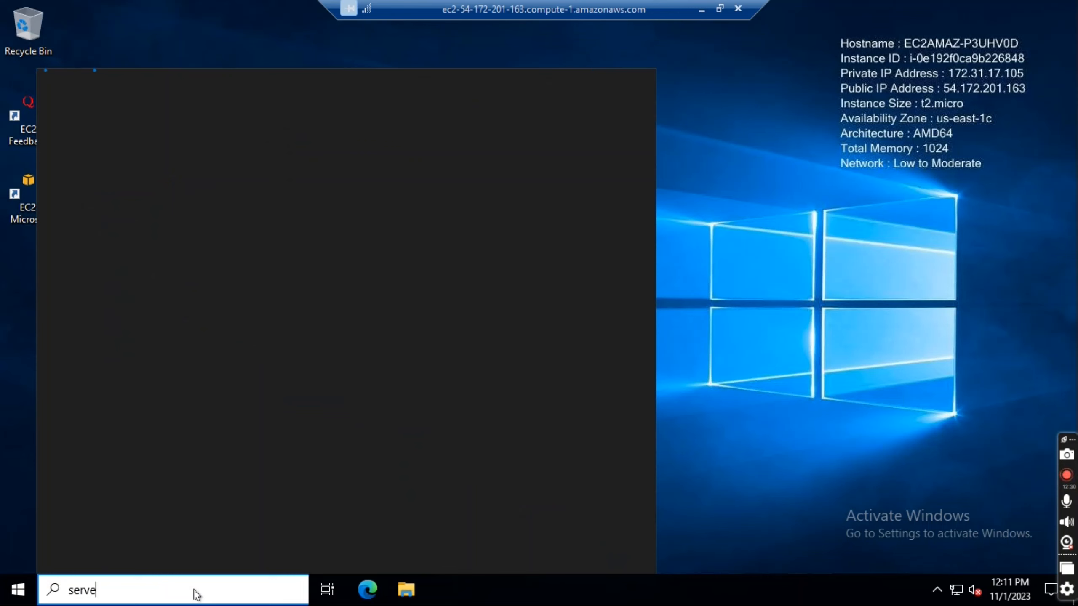
{"action": "type", "text": "r"}
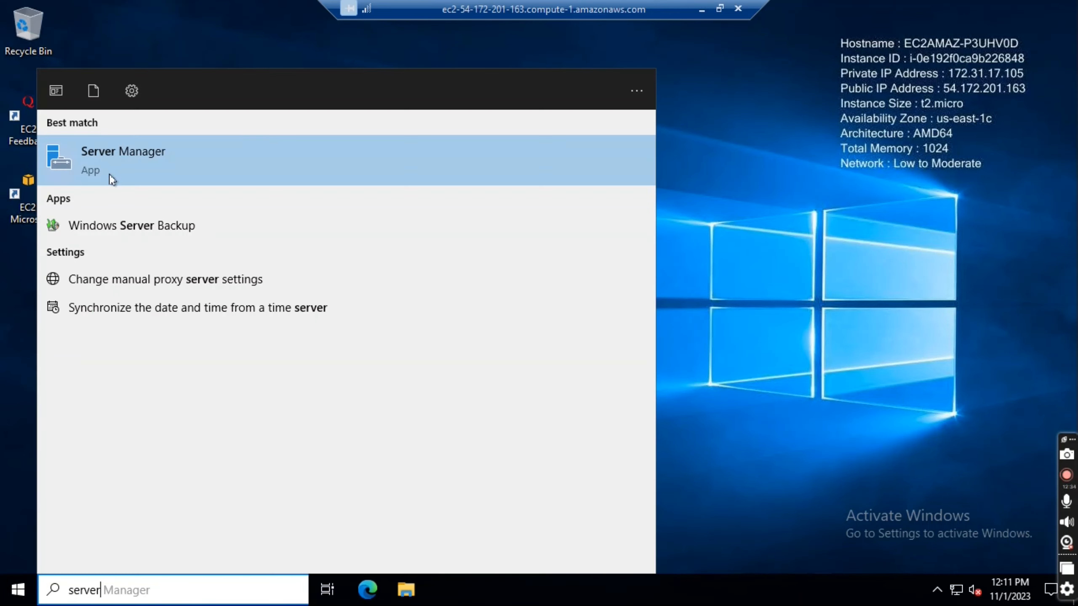
{"action": "left_click", "coordinate": [113, 147]}
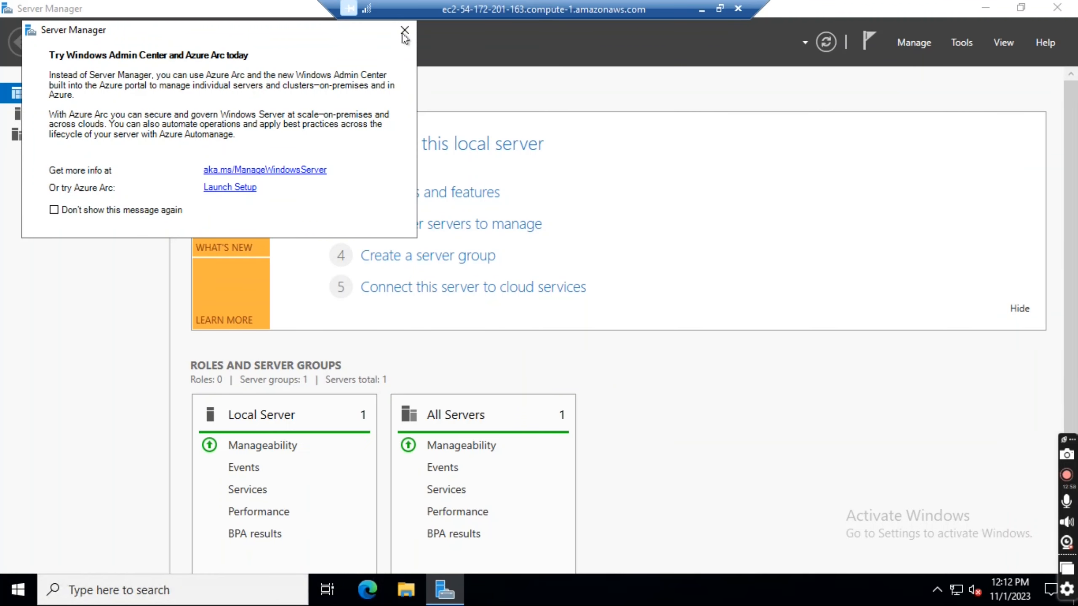
{"action": "left_click", "coordinate": [405, 31]}
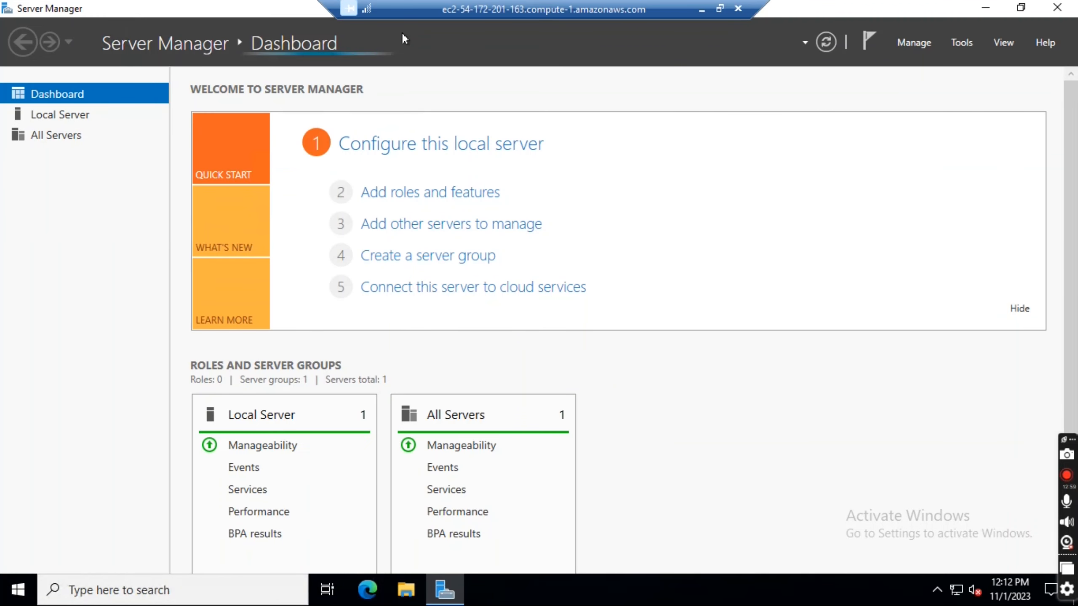
Try to start the Add roles and features wizard on IIS-LB-1, and return to the IIS-LB-2 remote session.
{"action": "left_click", "coordinate": [440, 199]}
{"action": "left_click", "coordinate": [656, 347]}
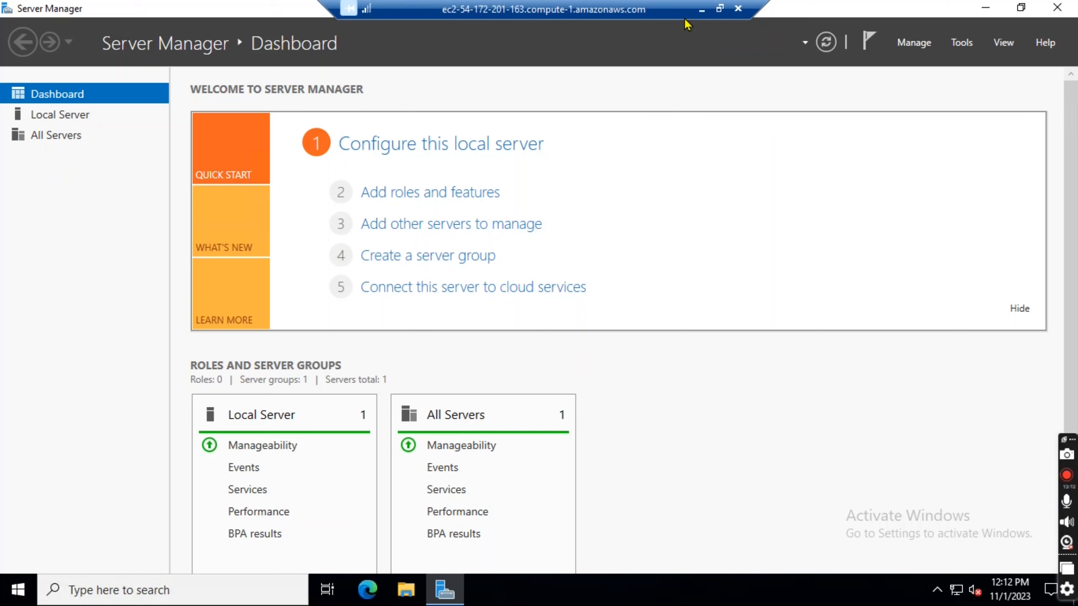
{"action": "left_click", "coordinate": [701, 9]}
{"action": "mouse_move", "coordinate": [730, 588]}
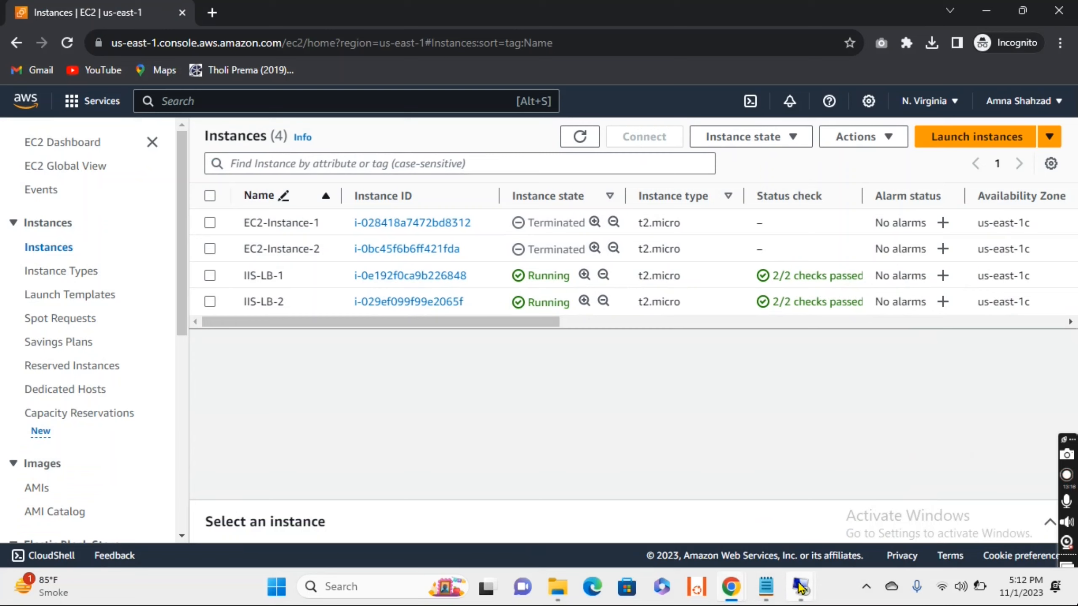
{"action": "mouse_move", "coordinate": [801, 587]}
{"action": "left_click", "coordinate": [701, 512]}
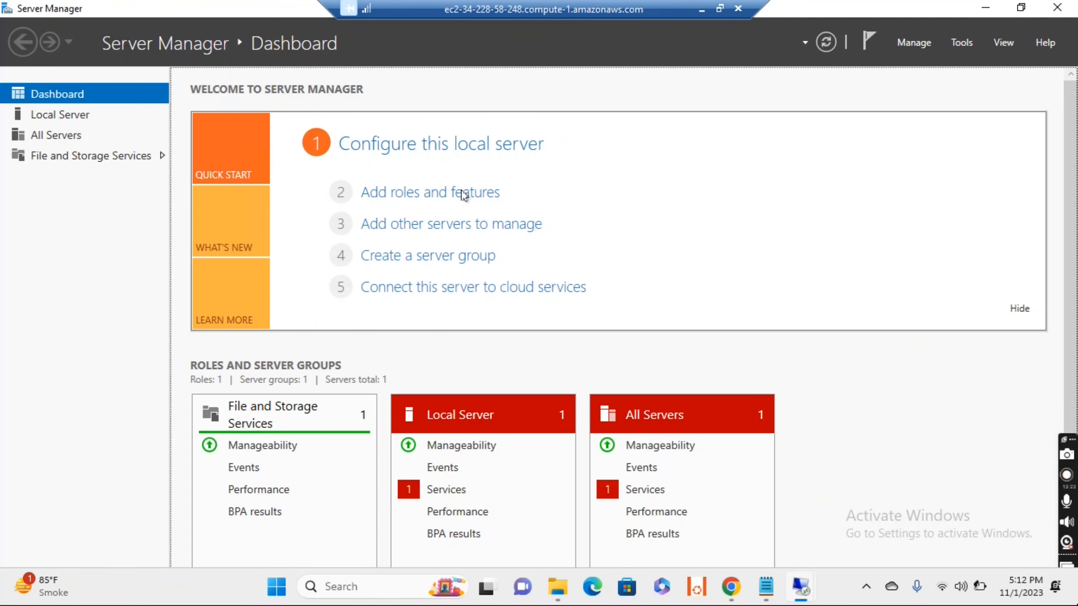
Start a role-based Add Roles and Features installation on IIS-LB-2 and select Web Server (IIS) with its required management tools.
{"action": "left_click", "coordinate": [455, 201]}
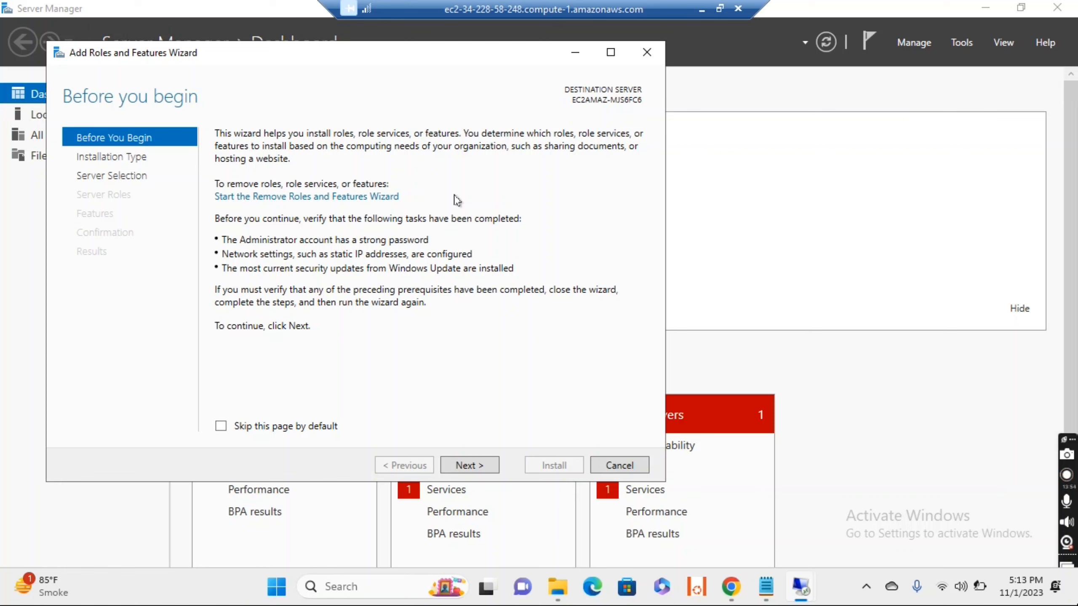
{"action": "left_click", "coordinate": [466, 466]}
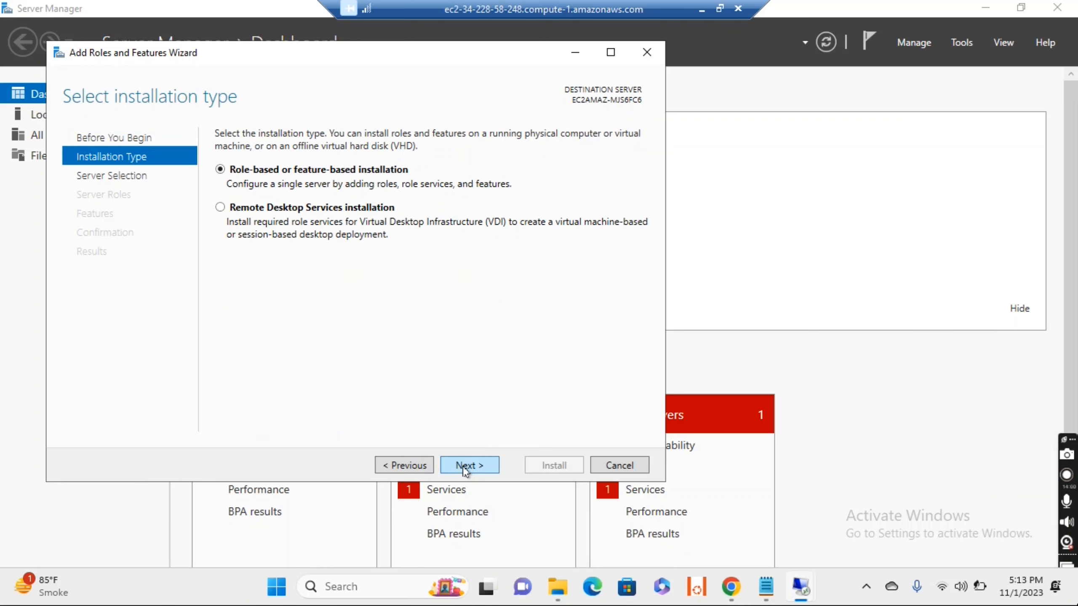
{"action": "left_click", "coordinate": [465, 466]}
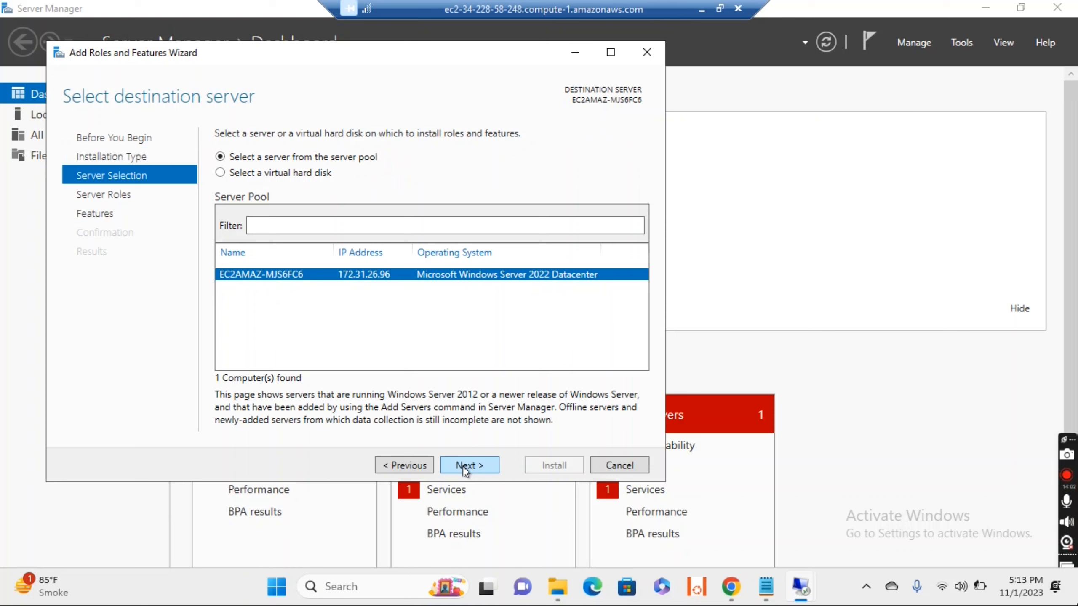
{"action": "left_click", "coordinate": [465, 467]}
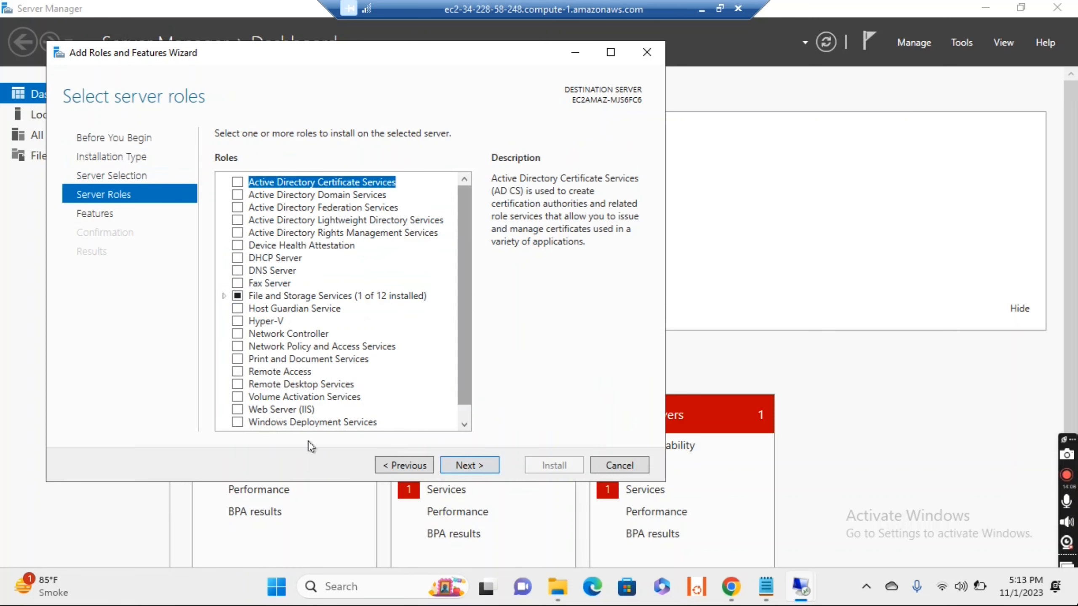
{"action": "left_click", "coordinate": [237, 410]}
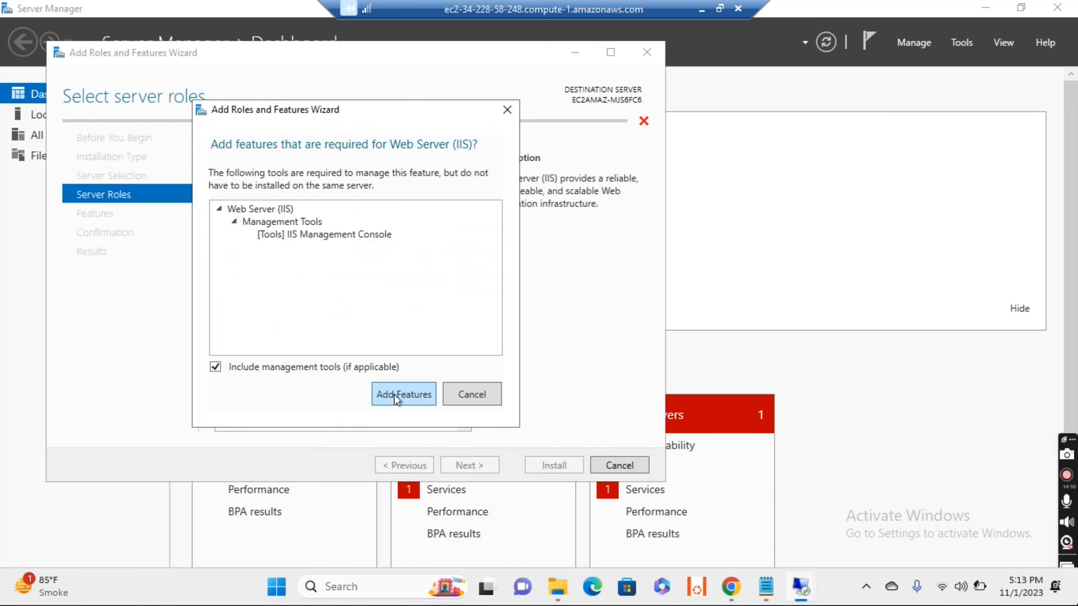
{"action": "left_click", "coordinate": [406, 394]}
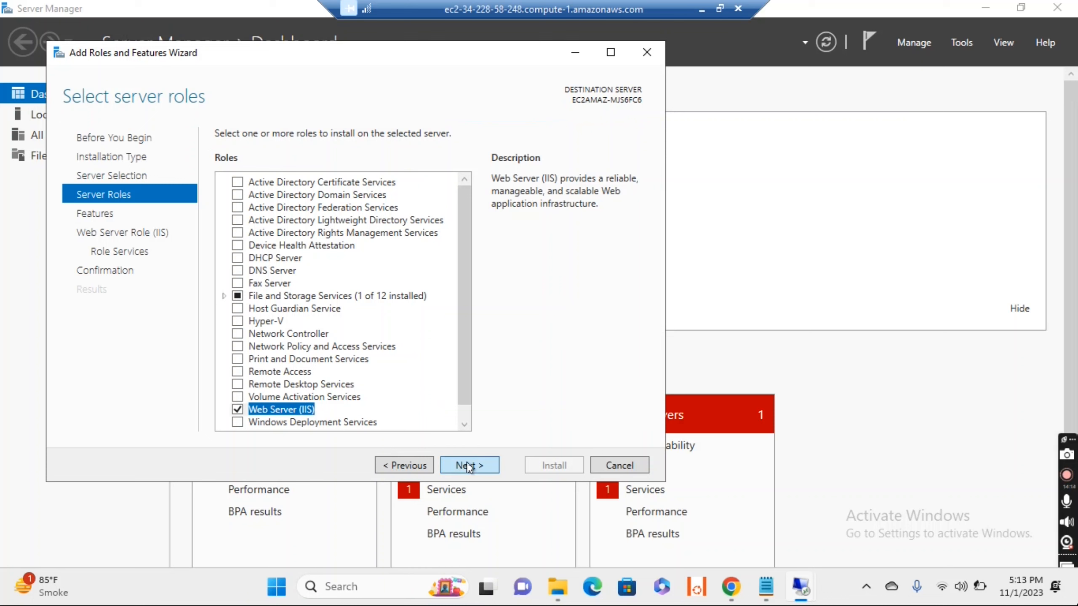
Keep the default features and IIS role services, and start the Web Server (IIS) installation on IIS-LB-2.
{"action": "left_click", "coordinate": [467, 461]}
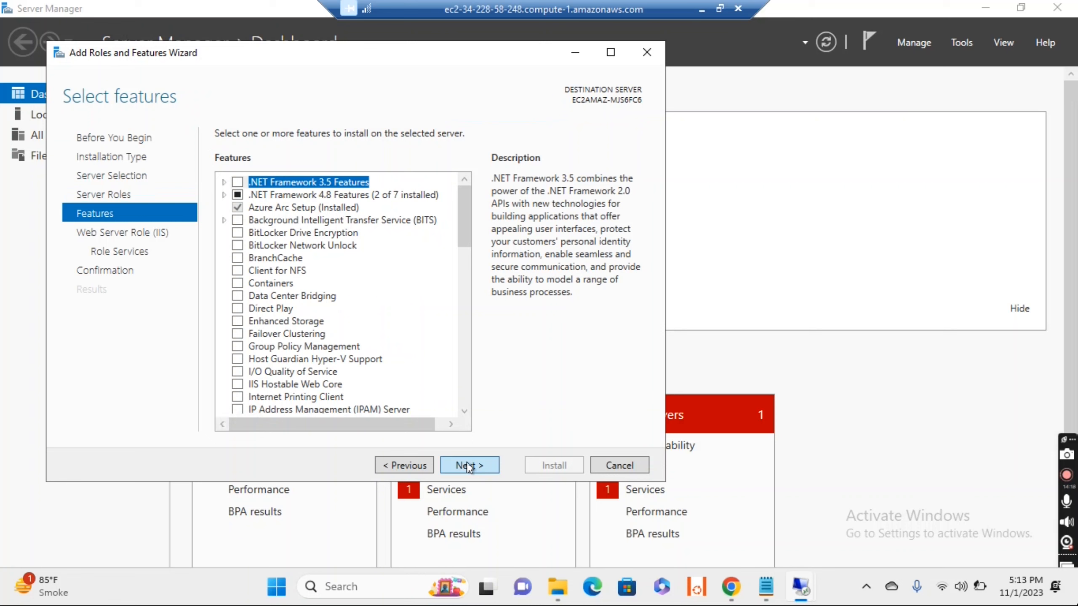
{"action": "left_click", "coordinate": [478, 465]}
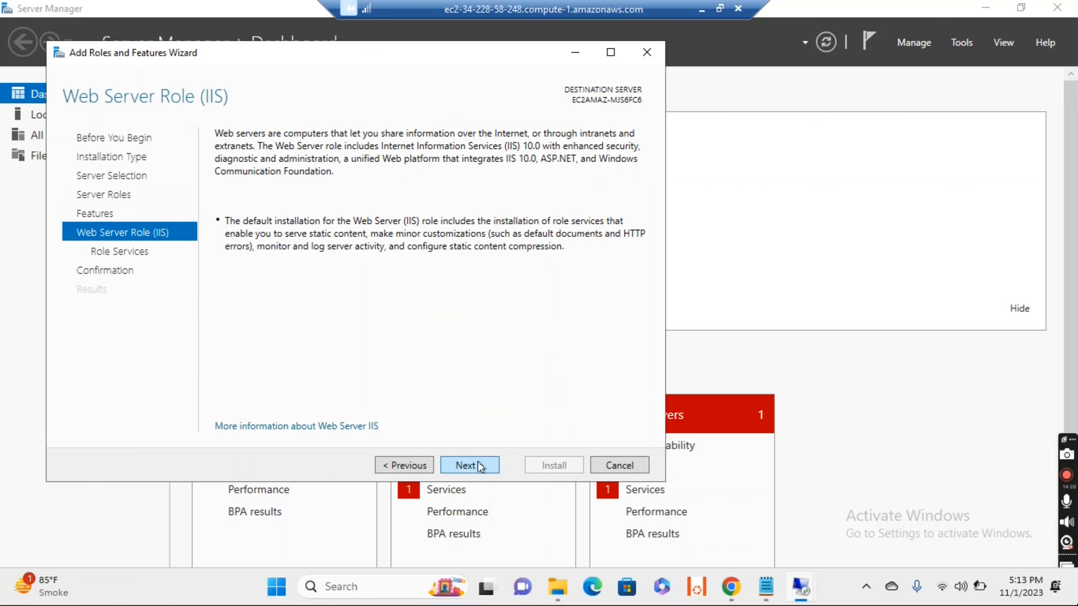
{"action": "left_click", "coordinate": [480, 466]}
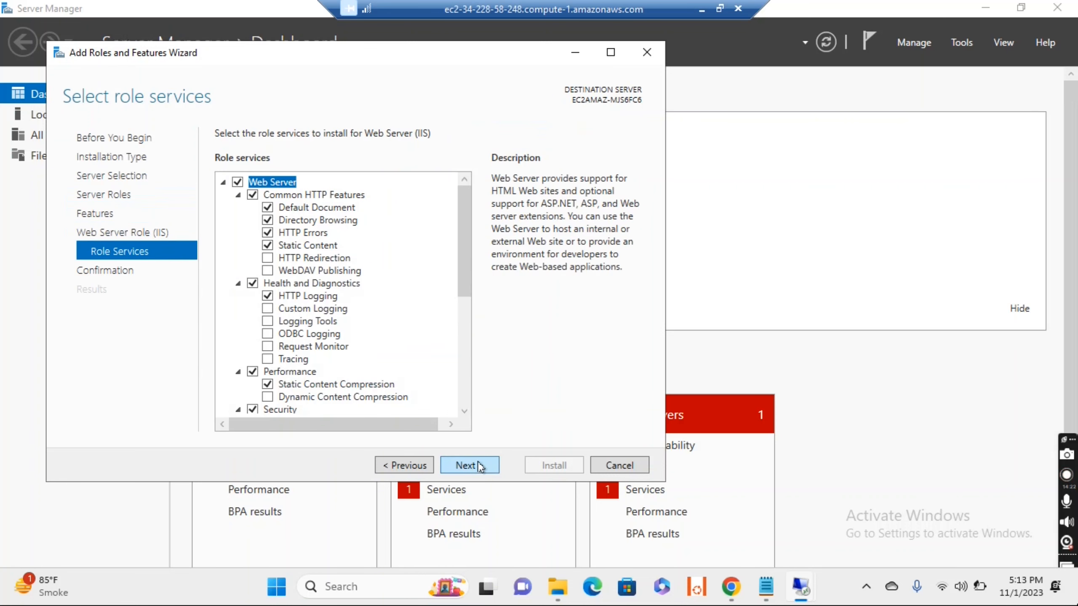
{"action": "left_click", "coordinate": [480, 466]}
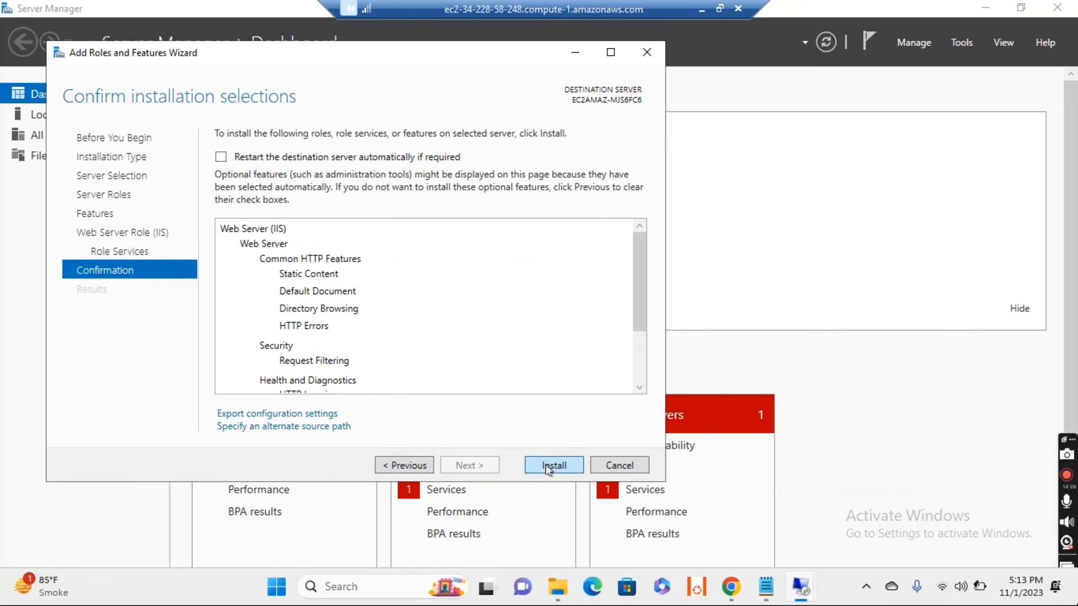
{"action": "left_click", "coordinate": [548, 467]}
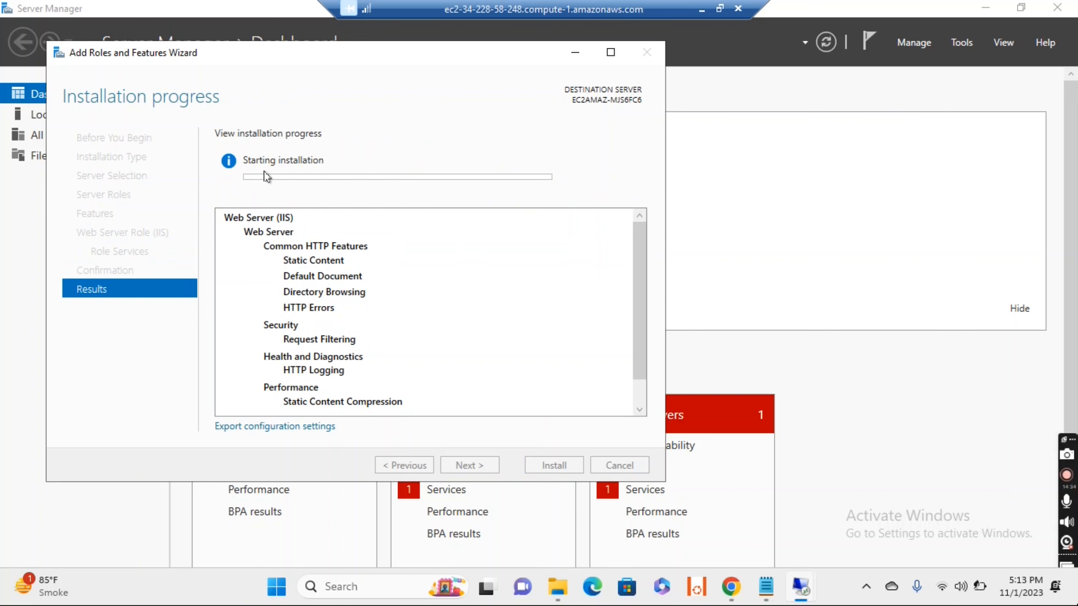
Switch to IIS-LB-1 and start the Add Roles and Features Wizard, keeping role-based installation and the server from the pool.
{"action": "mouse_move", "coordinate": [800, 590]}
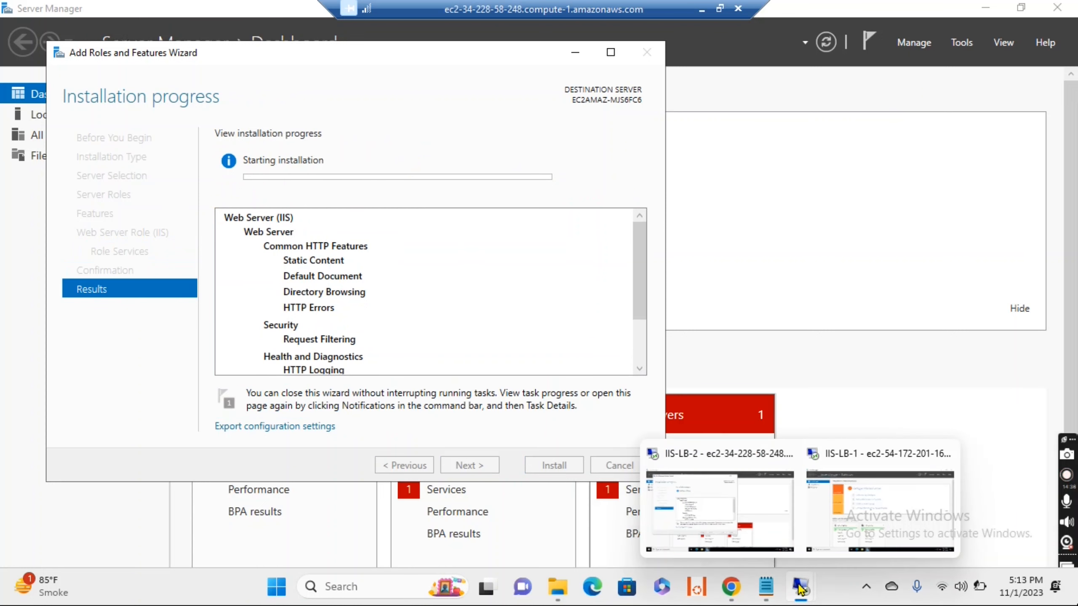
{"action": "left_click", "coordinate": [850, 506]}
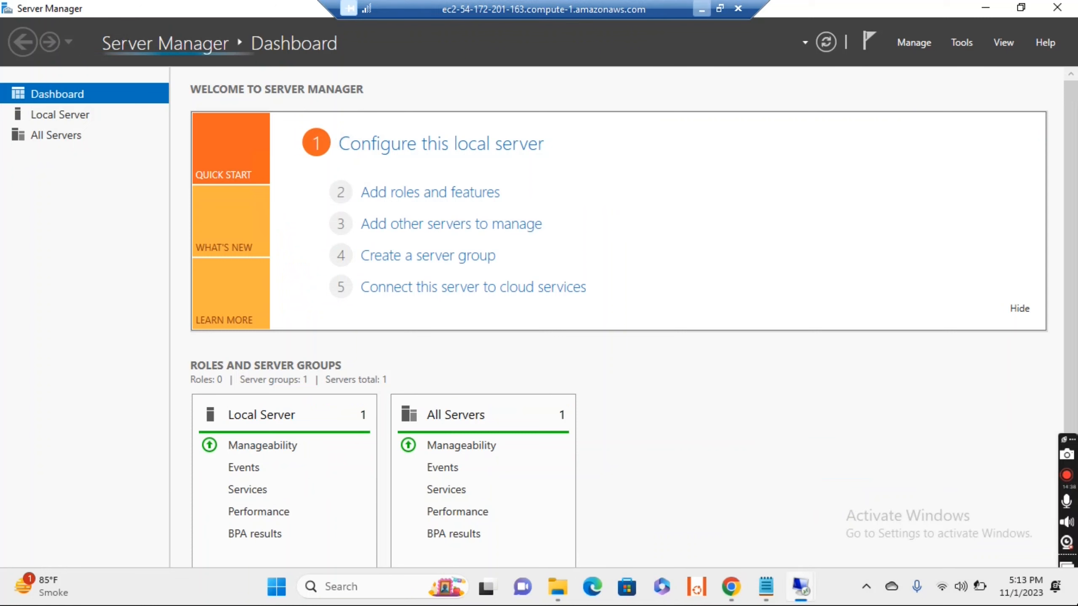
{"action": "left_click", "coordinate": [412, 195]}
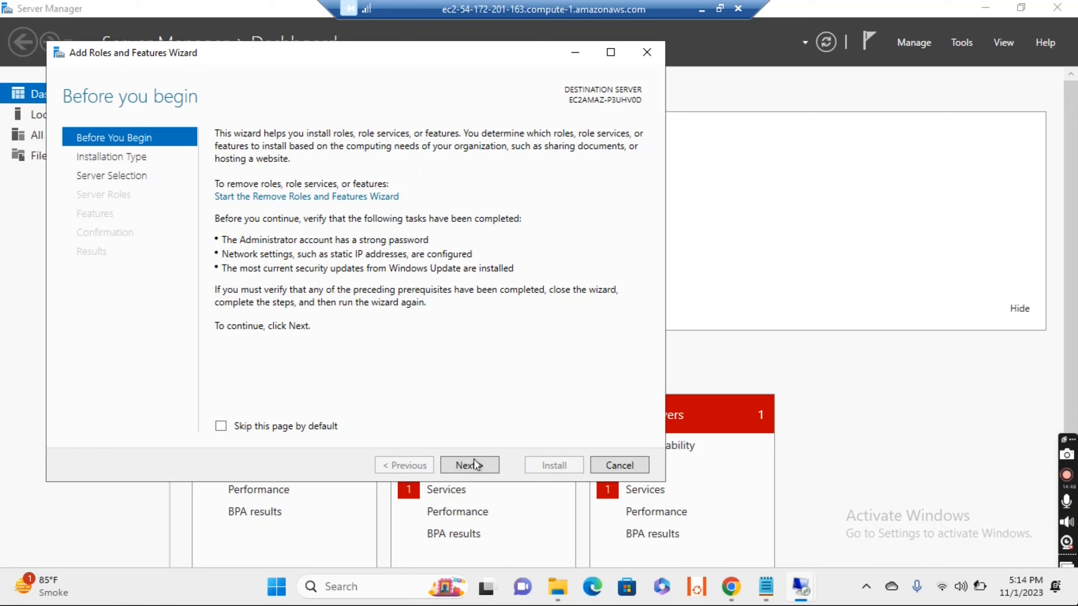
{"action": "left_click", "coordinate": [468, 466]}
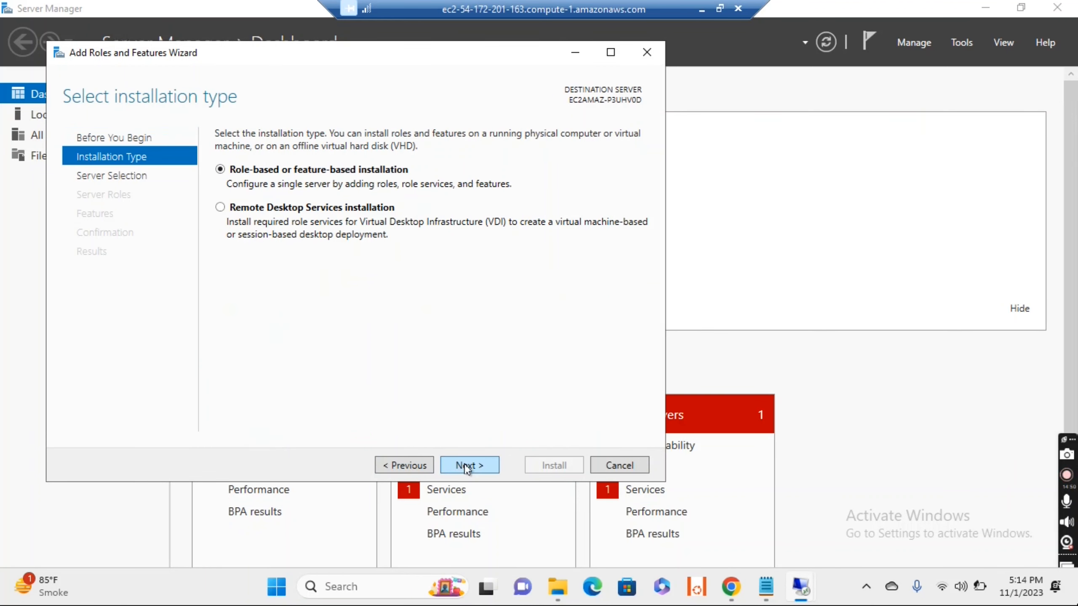
{"action": "left_click", "coordinate": [468, 465]}
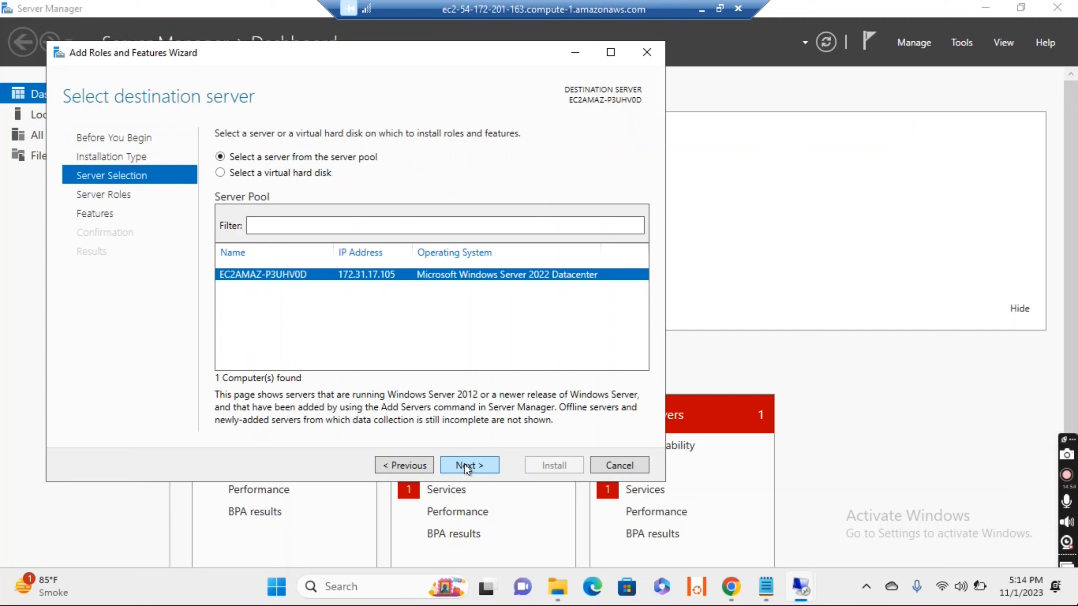
{"action": "left_click", "coordinate": [467, 465]}
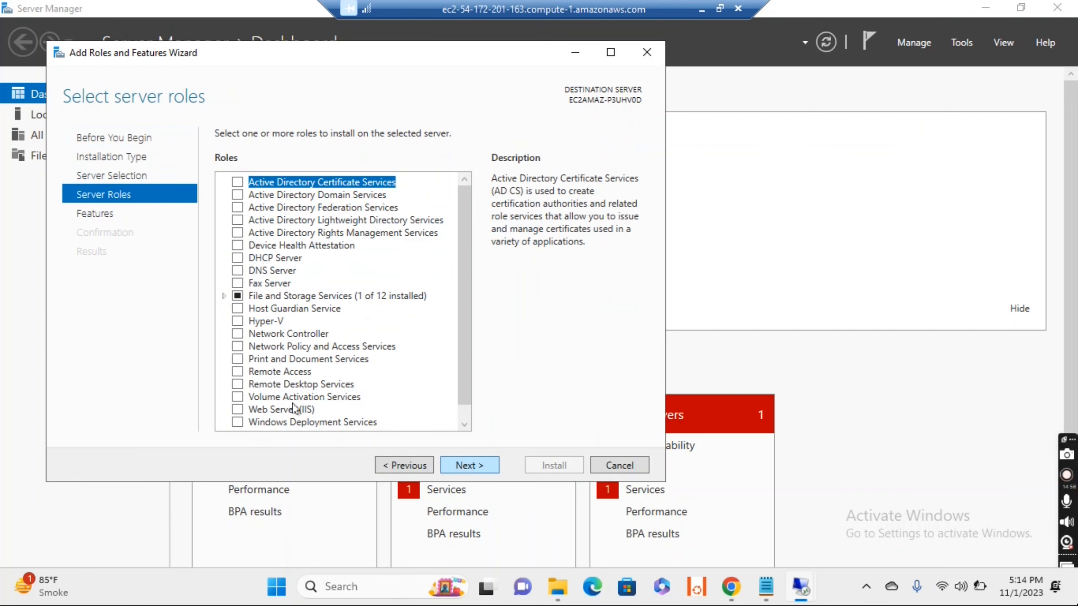
Select Web Server (IIS) with its required management tools, keep the default features and role services, and start the installation on IIS-LB-1.
{"action": "left_click", "coordinate": [237, 410]}
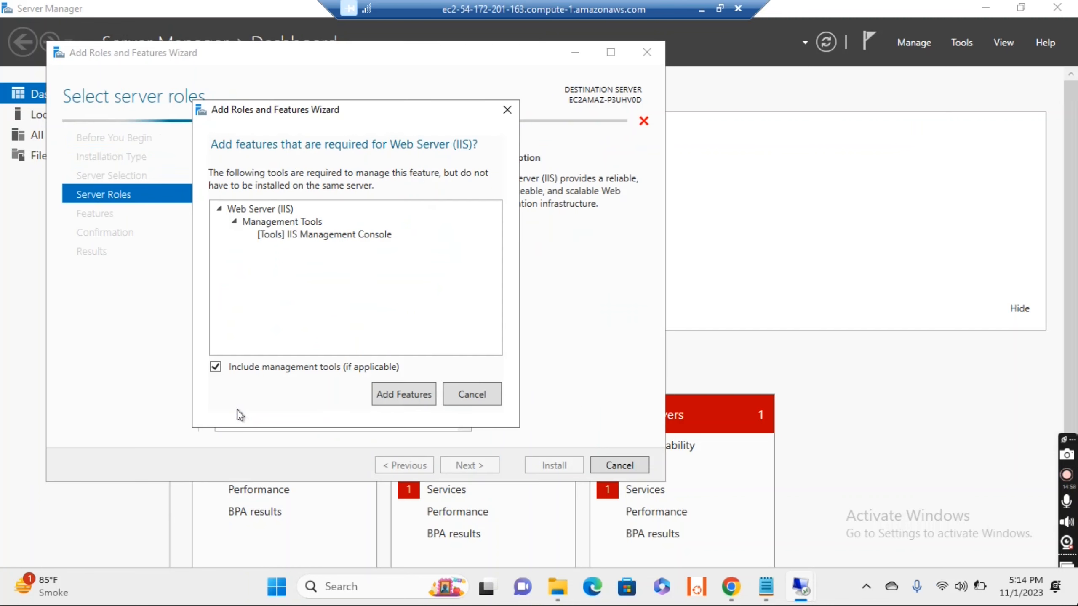
{"action": "left_click", "coordinate": [394, 394]}
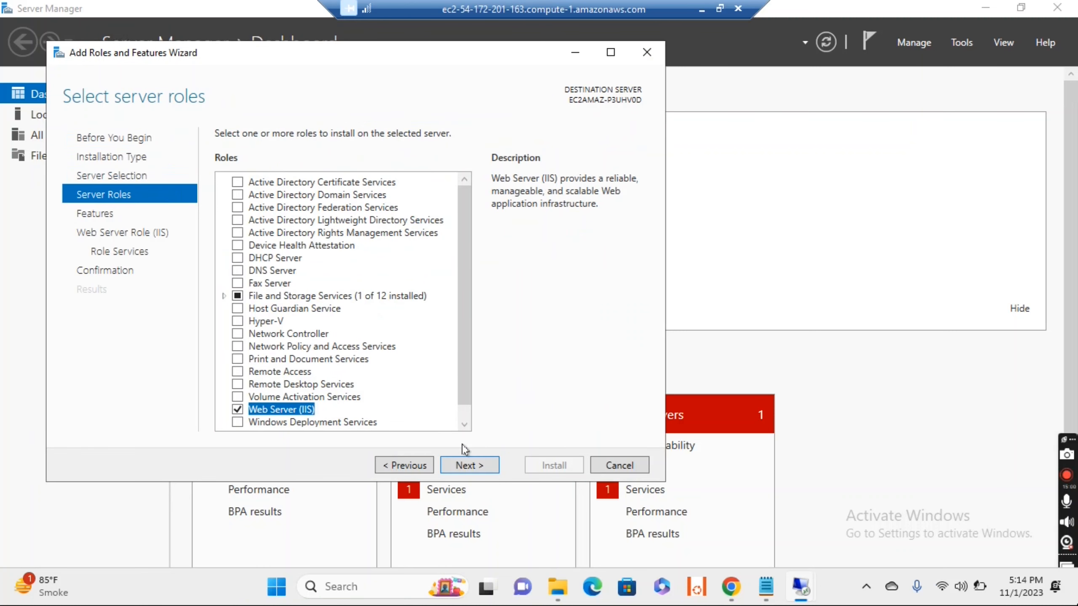
{"action": "left_click", "coordinate": [467, 465]}
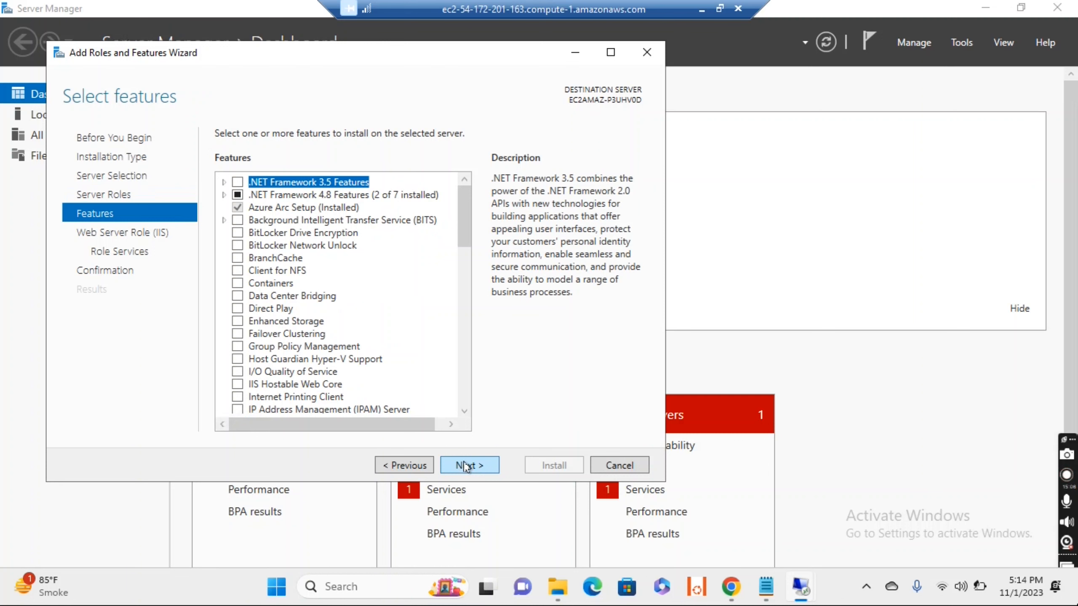
{"action": "left_click", "coordinate": [467, 465]}
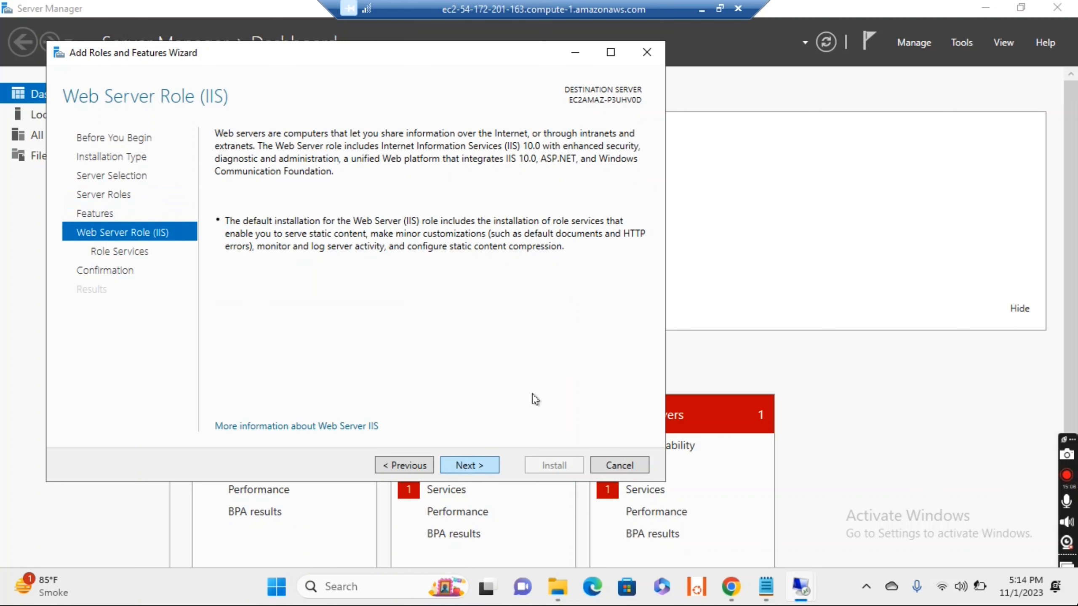
{"action": "left_click", "coordinate": [472, 467]}
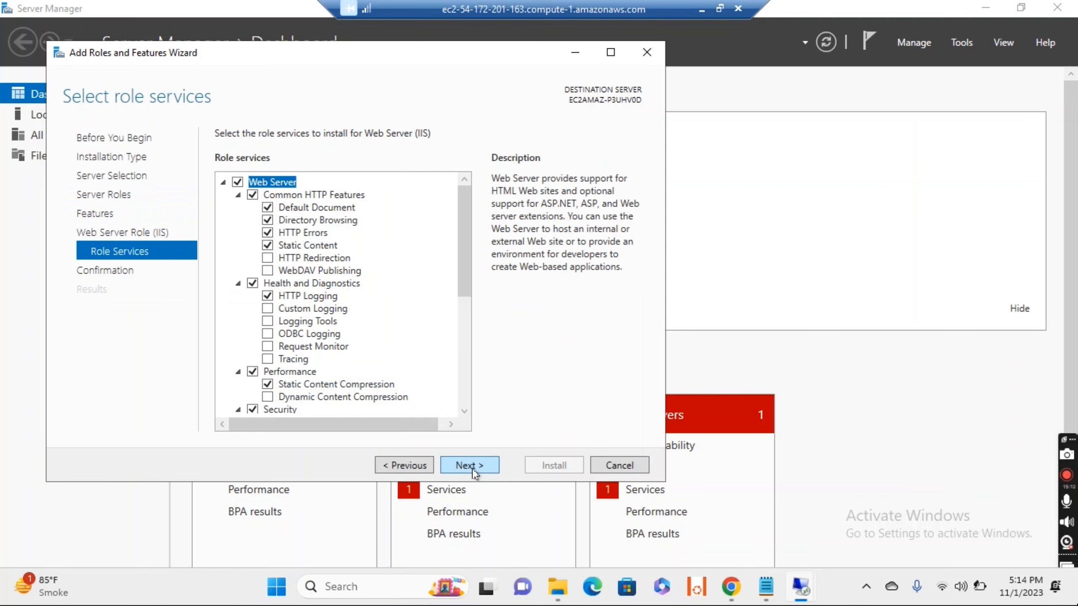
{"action": "left_click", "coordinate": [472, 469]}
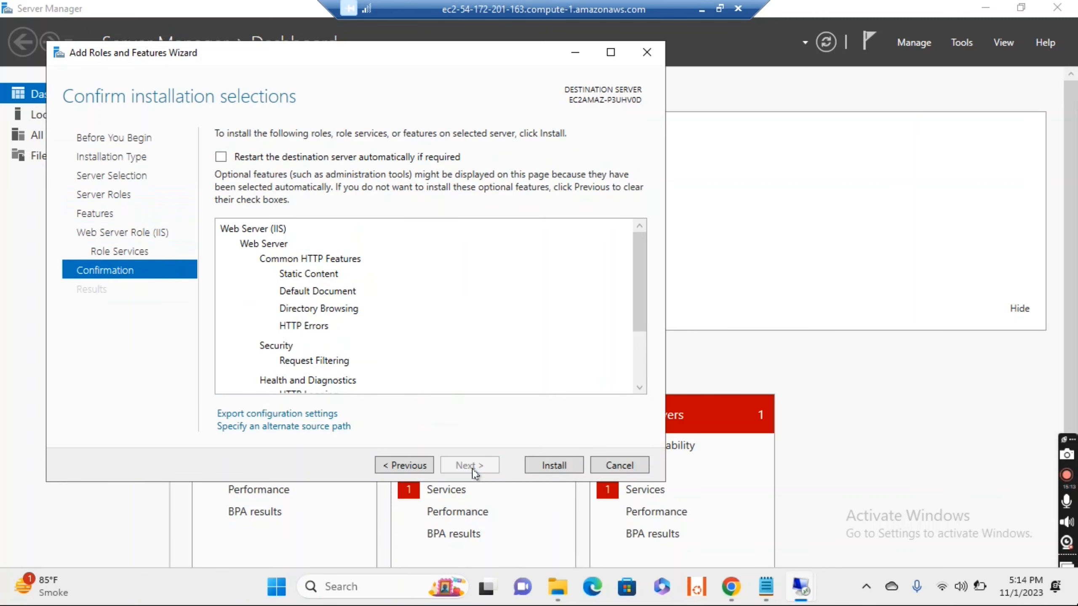
{"action": "left_click", "coordinate": [560, 471]}
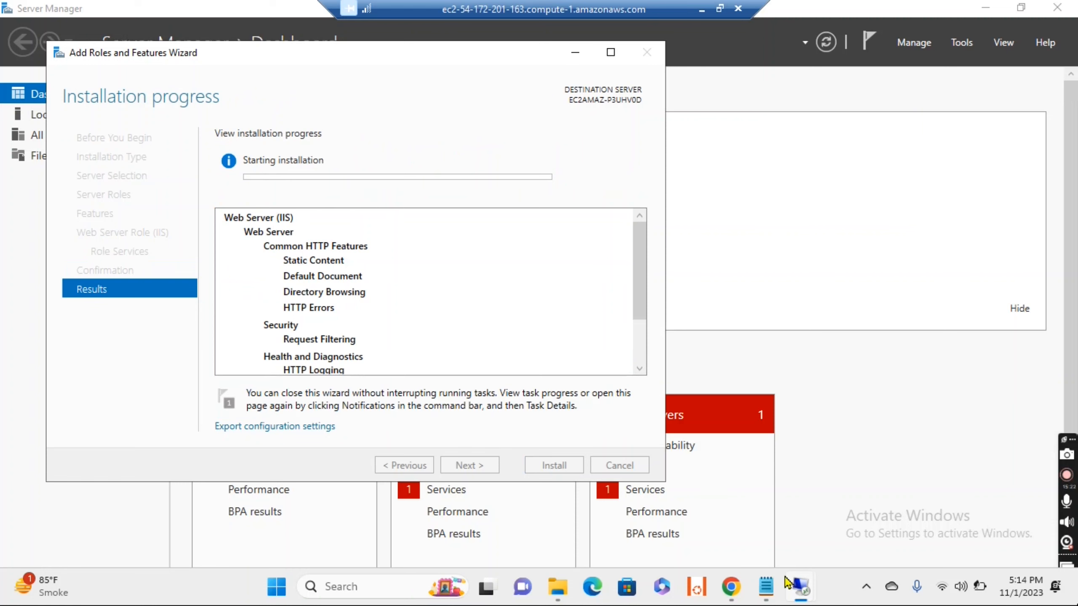
Switch to the IIS-LB-2 remote session, wait for its role installation to finish, and close the wizard and Server Manager.
{"action": "mouse_move", "coordinate": [792, 585]}
{"action": "left_click", "coordinate": [719, 522]}
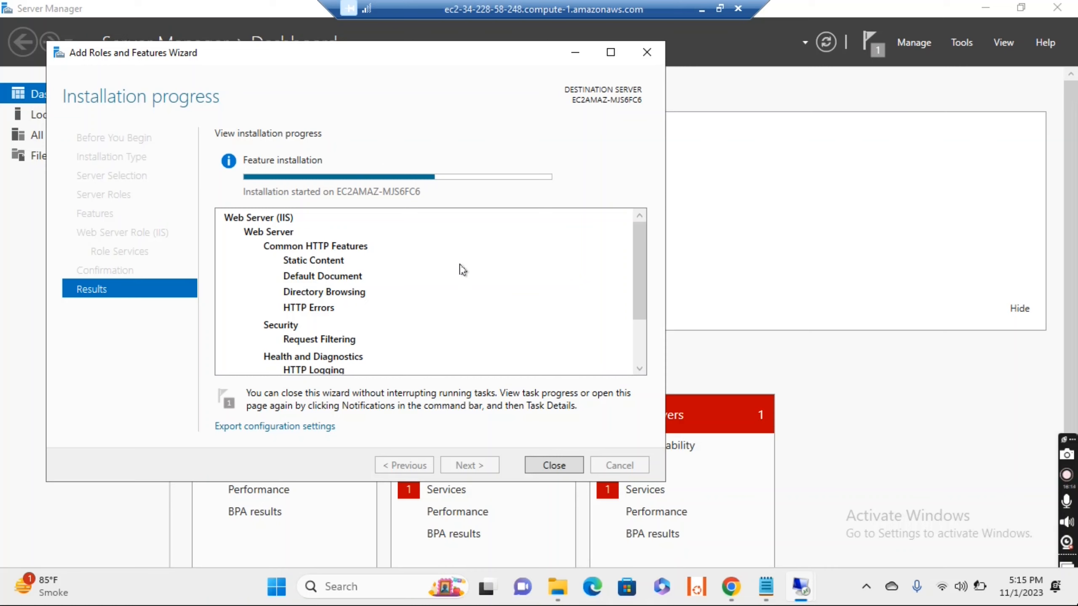
{"action": "mouse_move", "coordinate": [808, 577]}
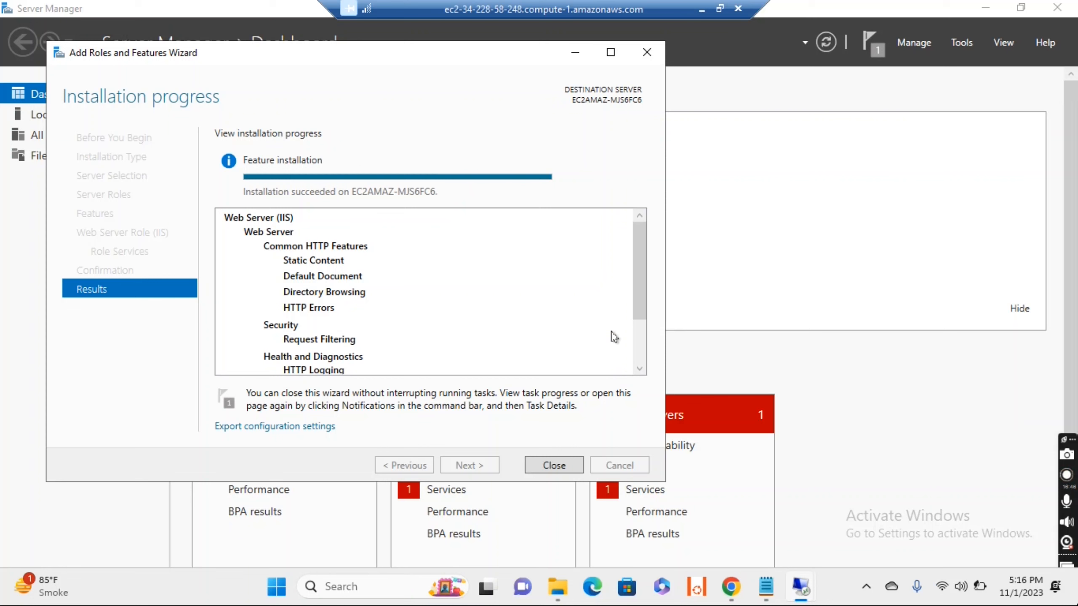
{"action": "left_click", "coordinate": [554, 466]}
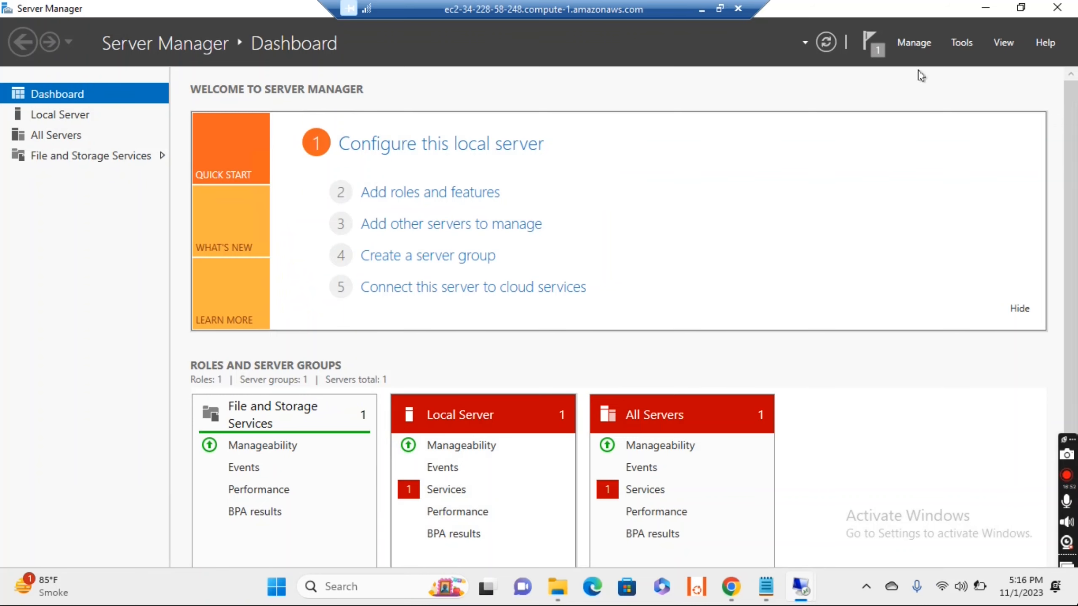
{"action": "left_click", "coordinate": [1060, 10]}
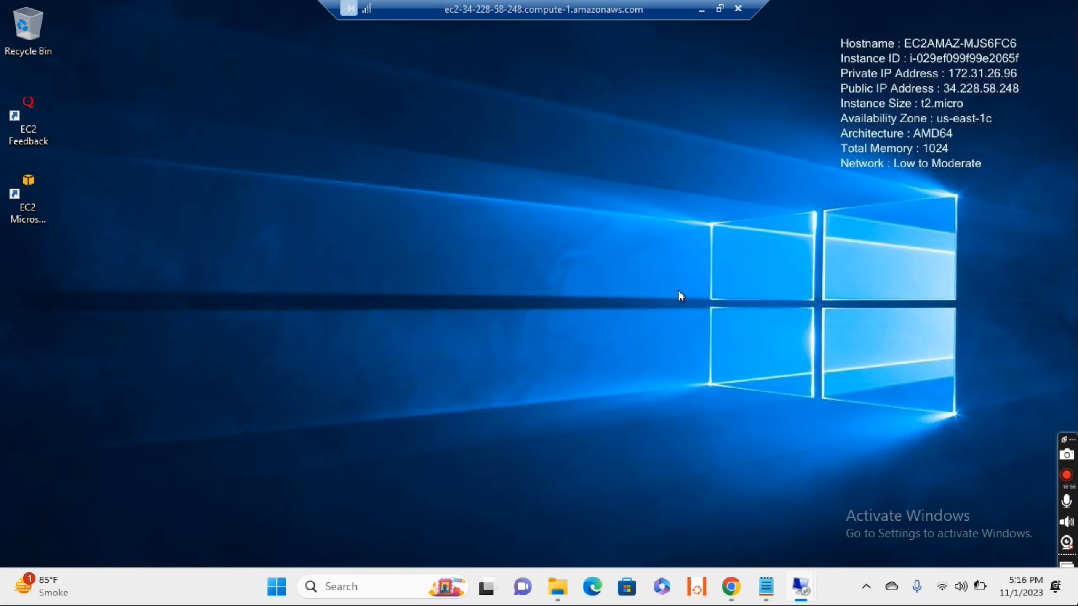
Return to the IIS-LB-1 remote session and close its installation wizard and Server Manager once the role installation finishes.
{"action": "mouse_move", "coordinate": [802, 589]}
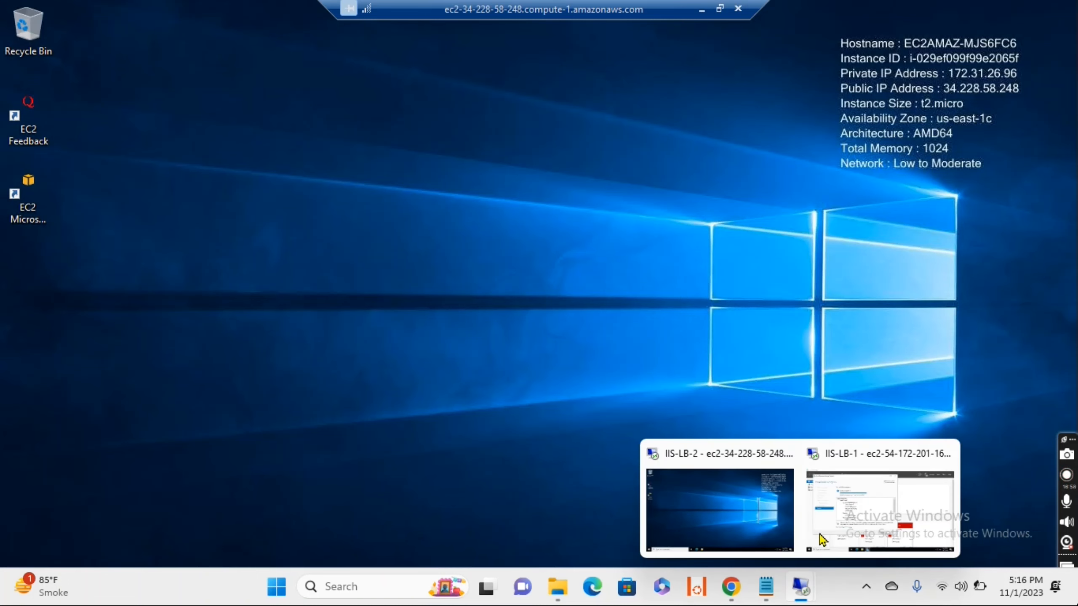
{"action": "left_click", "coordinate": [860, 499]}
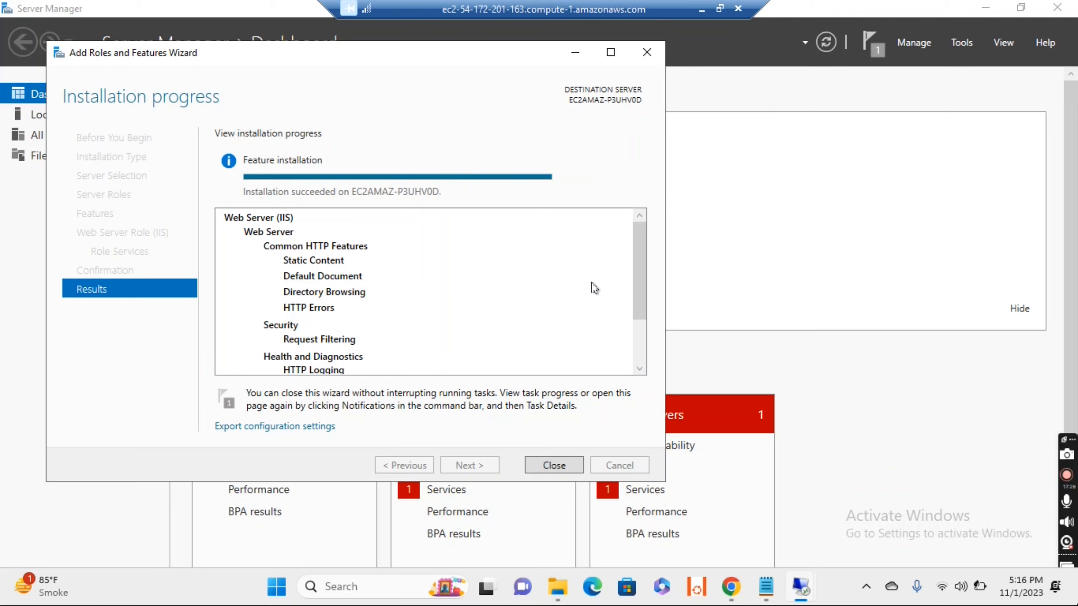
{"action": "left_click", "coordinate": [554, 467]}
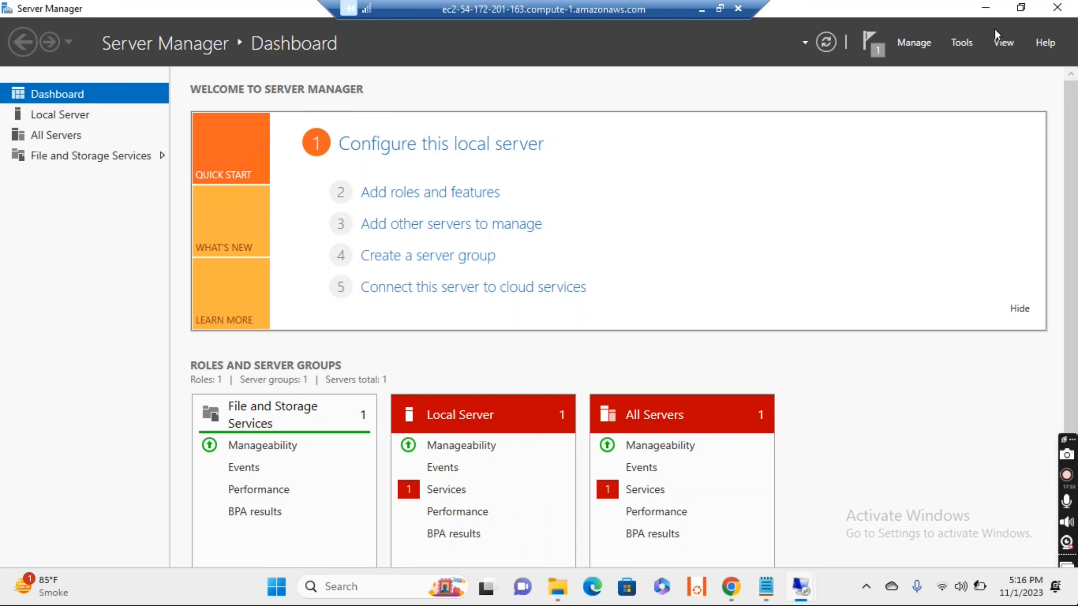
{"action": "left_click", "coordinate": [1063, 8]}
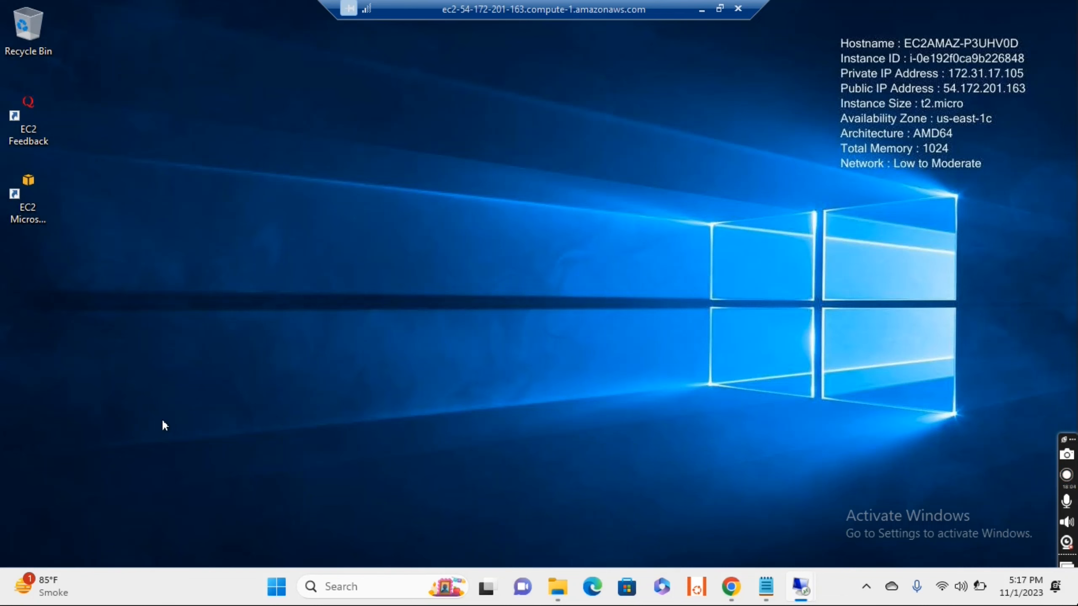
Bring the IIS-LB-1 remote desktop into focus and open Local Disk (C:) in its File Explorer.
{"action": "mouse_move", "coordinate": [800, 587]}
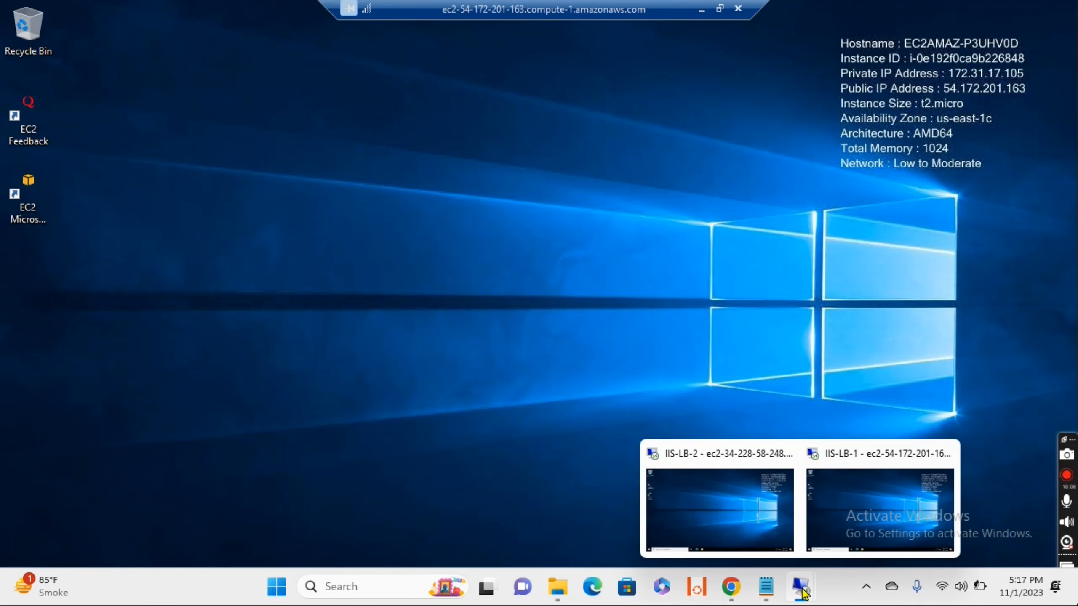
{"action": "left_click", "coordinate": [872, 472]}
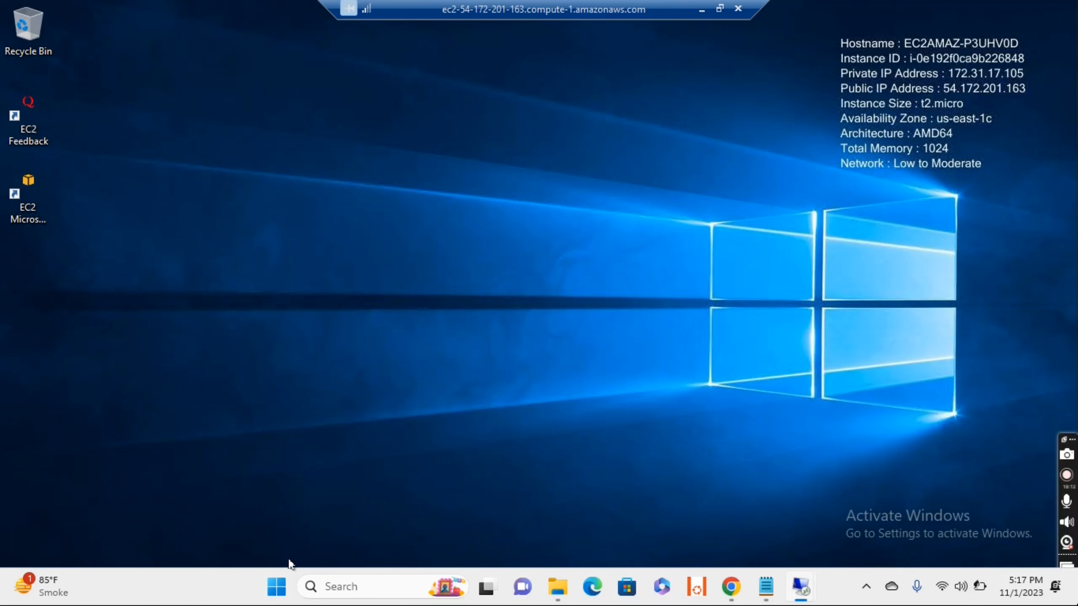
{"action": "left_click", "coordinate": [347, 590]}
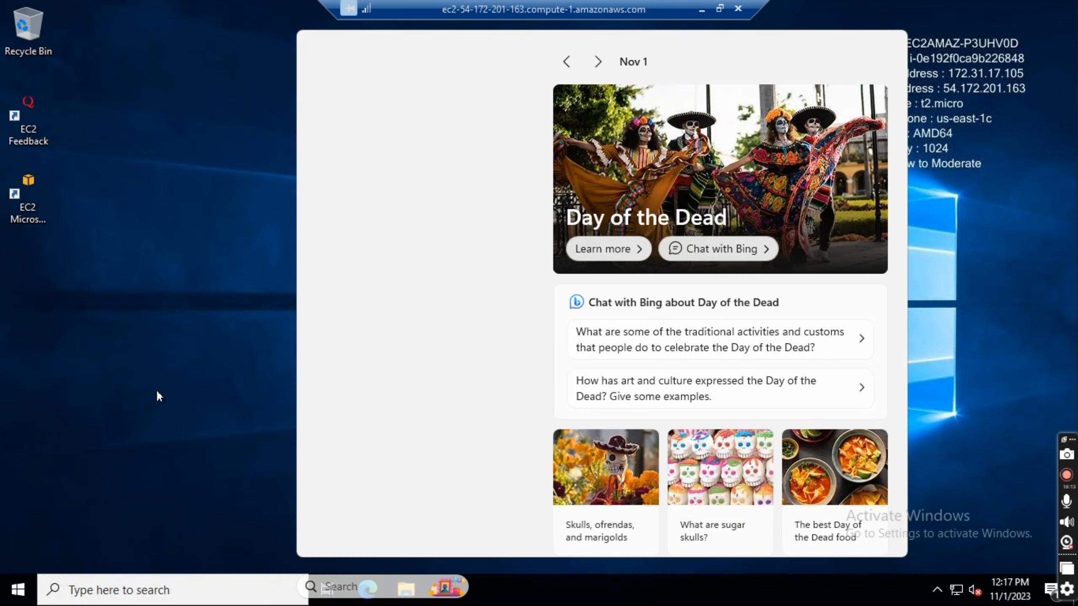
{"action": "left_click", "coordinate": [158, 394]}
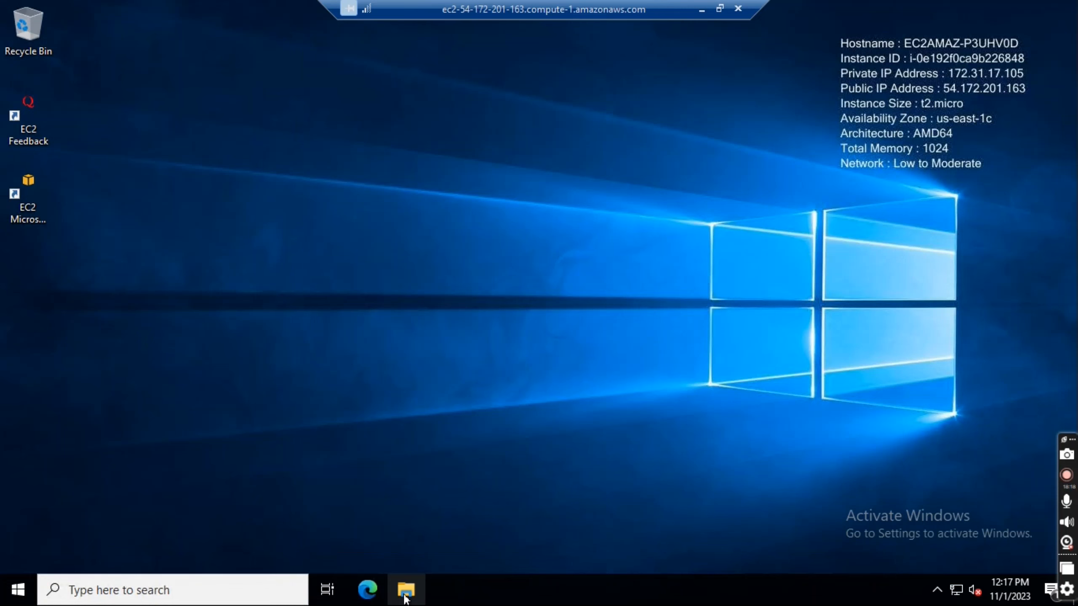
{"action": "left_click", "coordinate": [405, 590]}
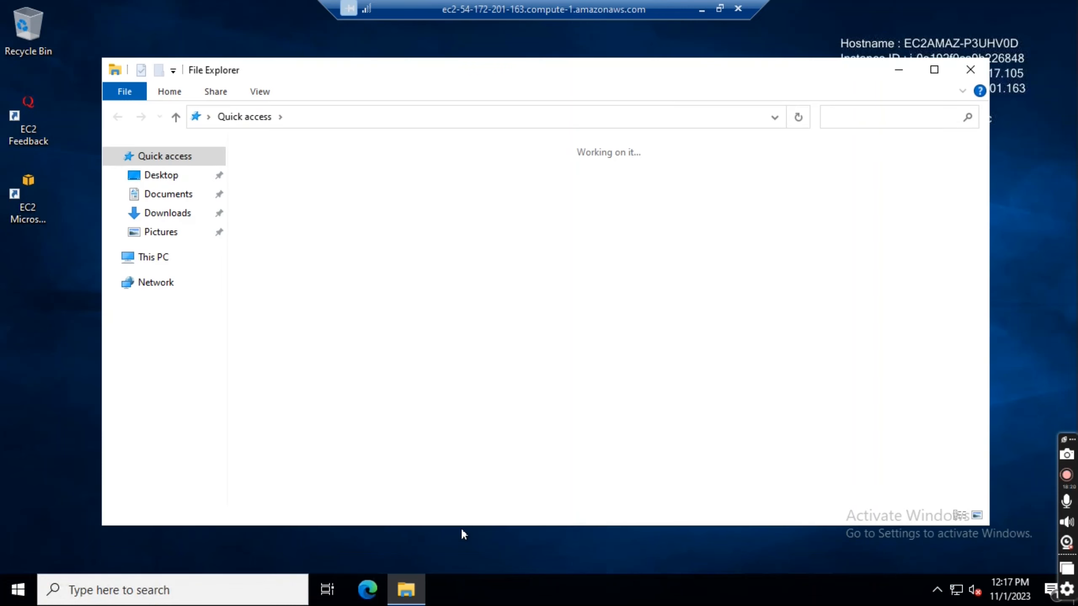
{"action": "left_click", "coordinate": [157, 264]}
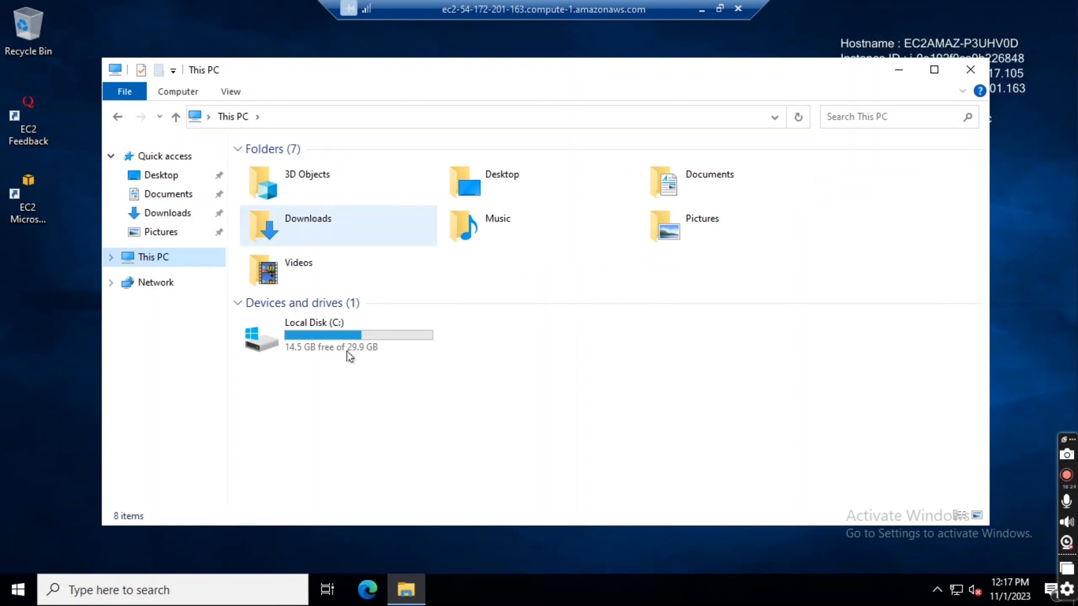
{"action": "left_click", "coordinate": [349, 354]}
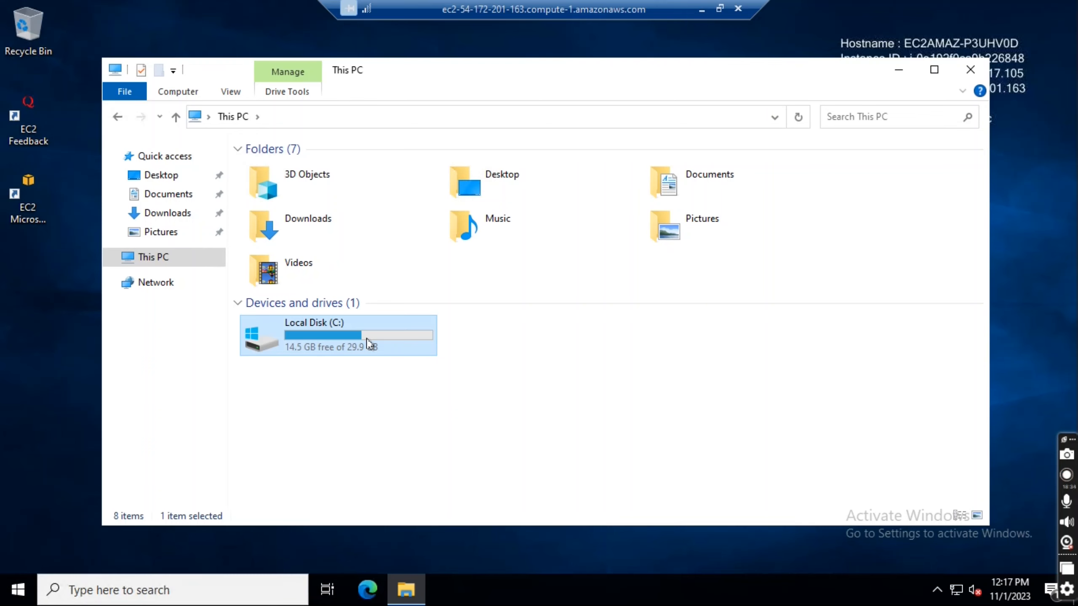
{"action": "double_click", "coordinate": [366, 339]}
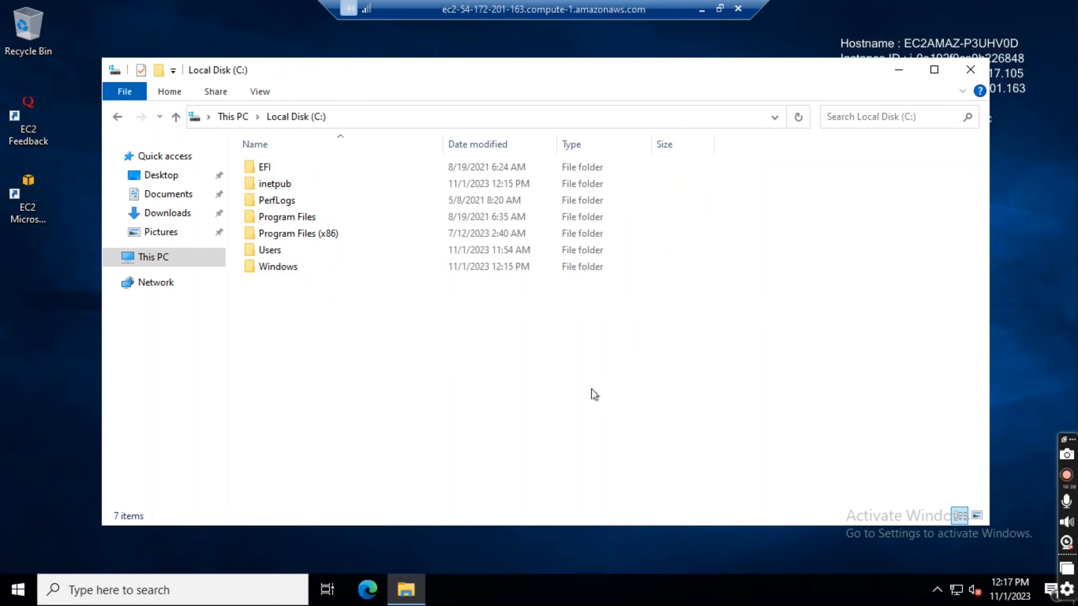
Open the inetpub\wwwroot folder on the C: drive and delete both default iisstart files.
{"action": "double_click", "coordinate": [274, 187]}
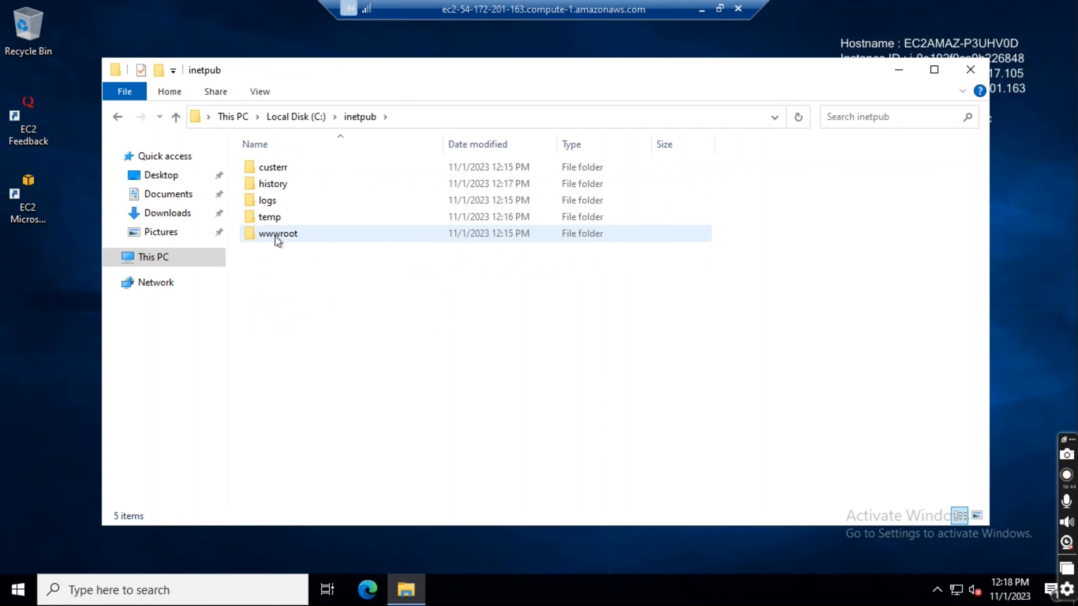
{"action": "double_click", "coordinate": [278, 235]}
{"action": "left_click_drag", "start_coordinate": [276, 225], "coordinate": [275, 162]}
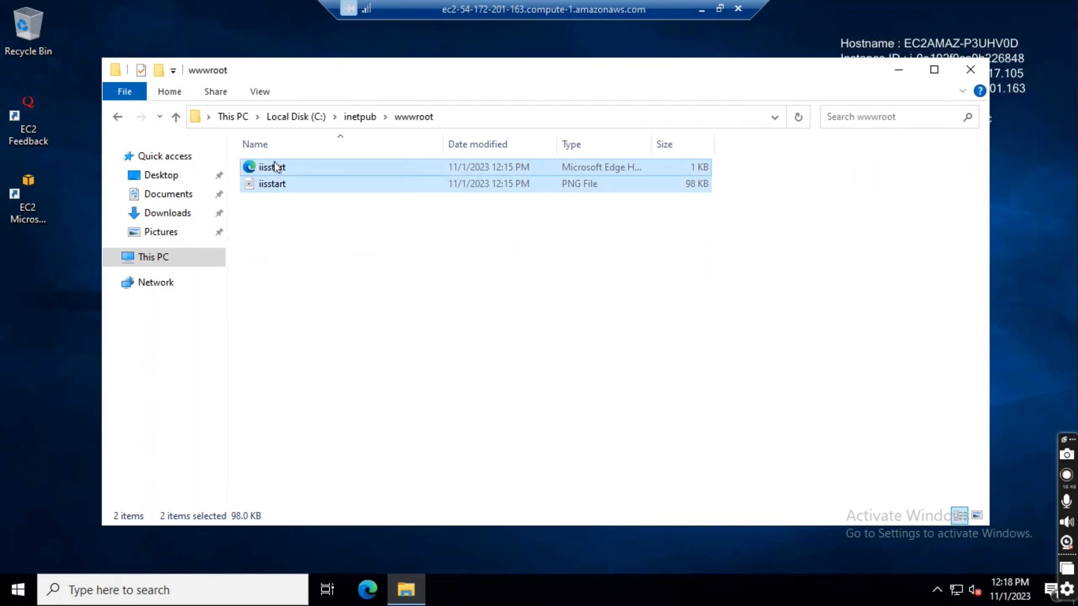
{"action": "key", "text": "Delete"}
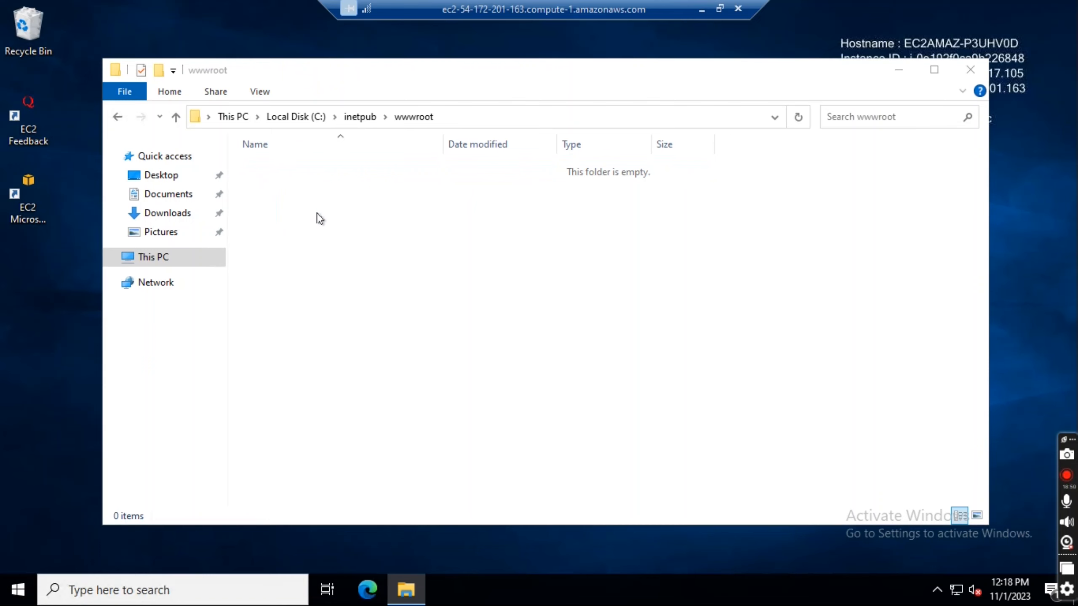
Create a new text document in wwwroot, open it in Notepad and enter the text "Hello i am server 1".
{"action": "right_click", "coordinate": [317, 214]}
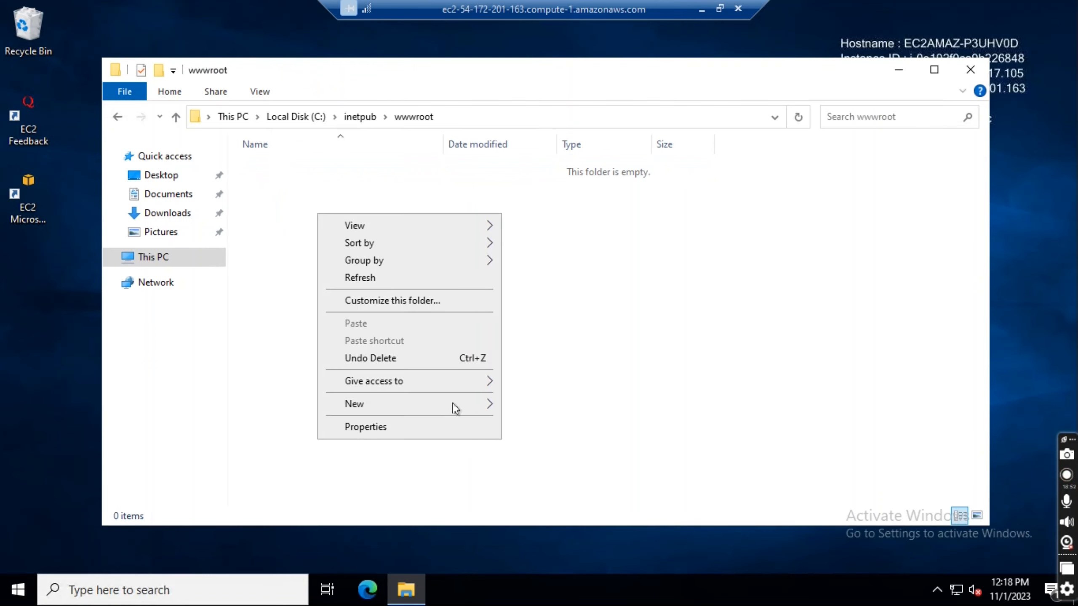
{"action": "mouse_move", "coordinate": [475, 408]}
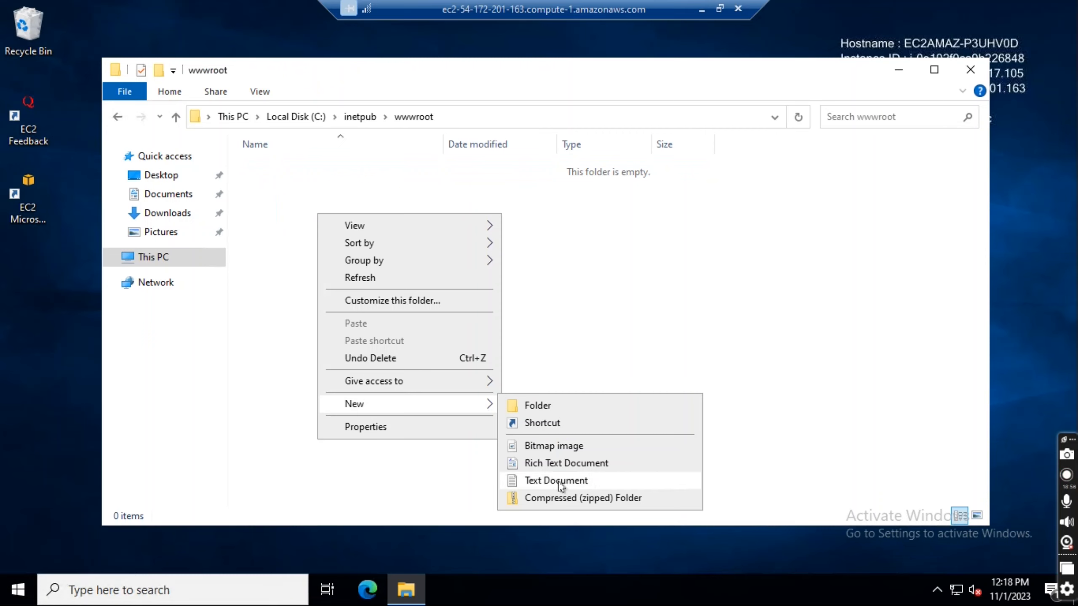
{"action": "left_click", "coordinate": [561, 486]}
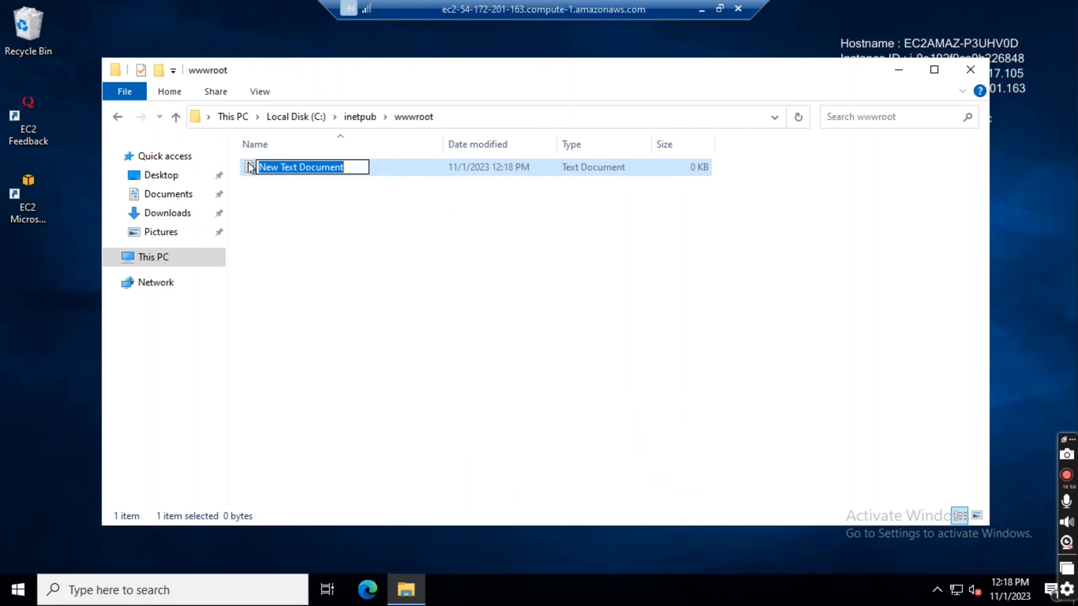
{"action": "key", "text": "Return"}
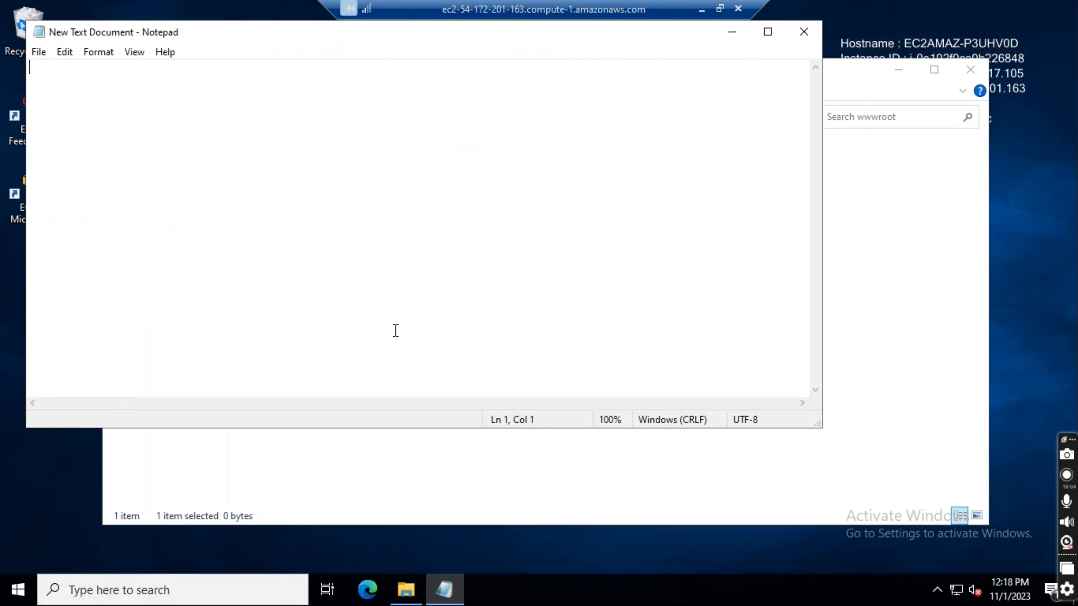
{"action": "type", "text": "He"}
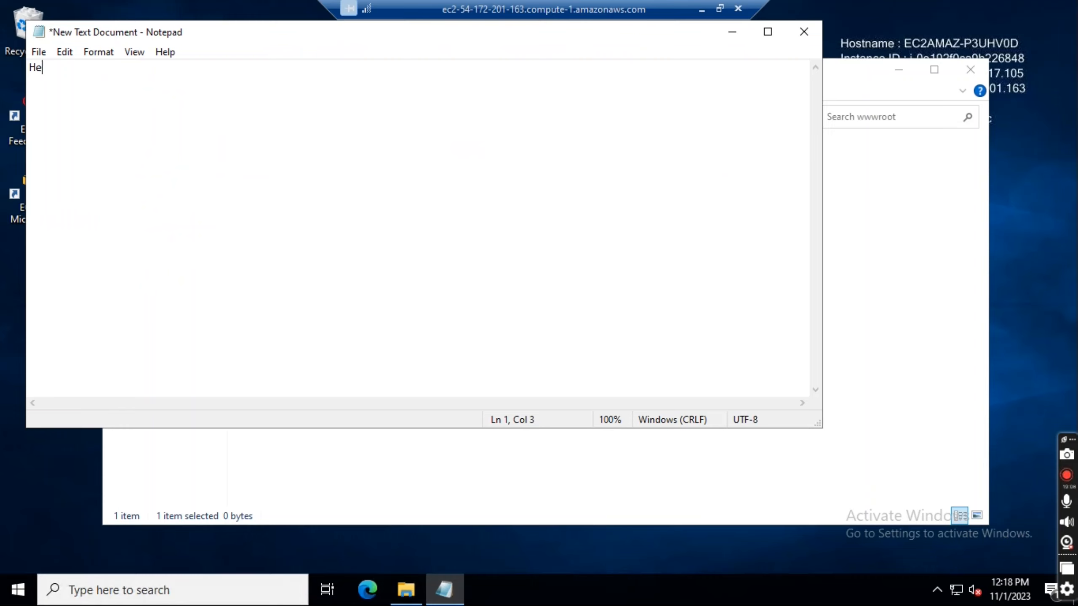
{"action": "type", "text": "llo i am server 1"}
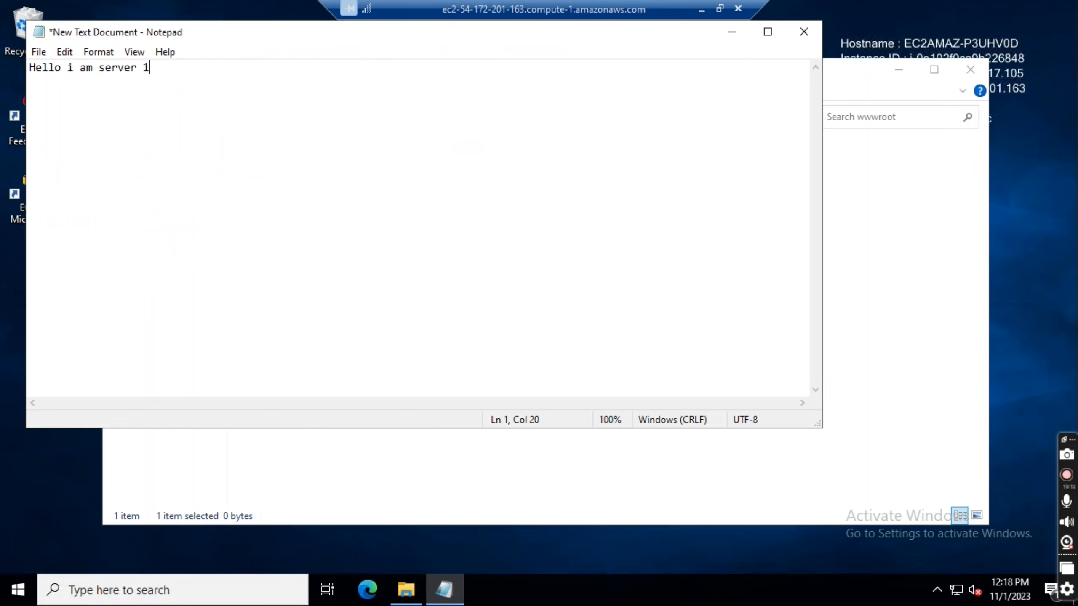
Save the Notepad text in the wwwroot folder as index.html, and close Notepad and the wwwroot folder window.
{"action": "left_click", "coordinate": [39, 54]}
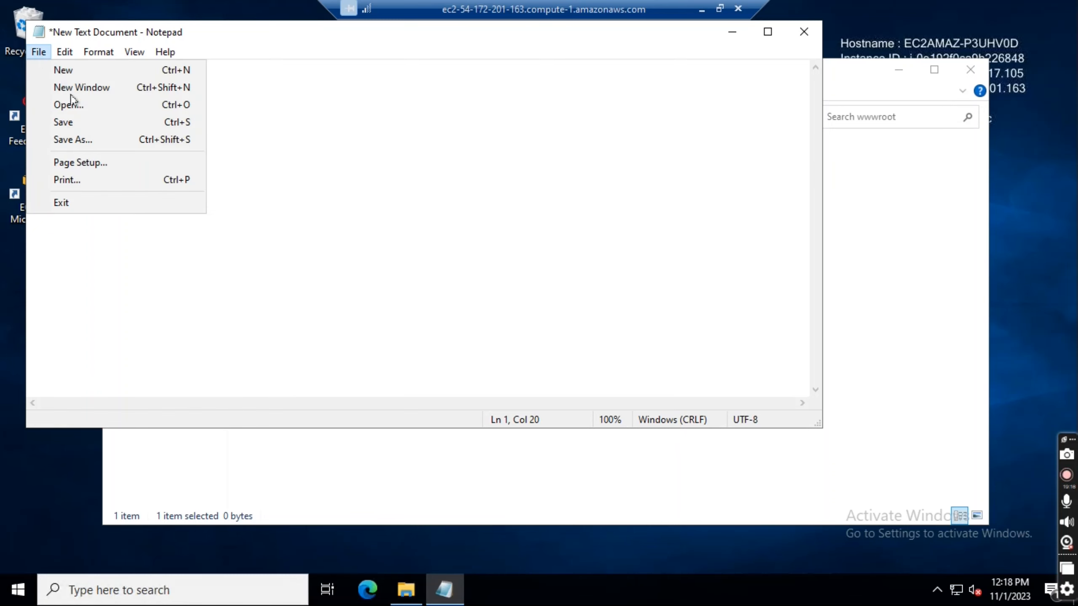
{"action": "left_click", "coordinate": [82, 141]}
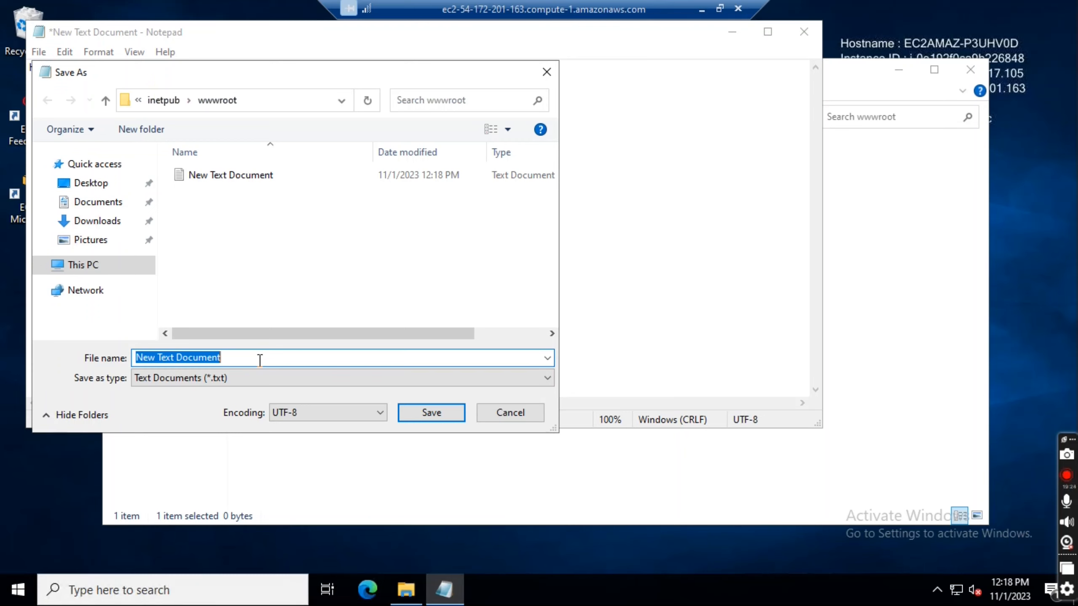
{"action": "type", "text": "inde"}
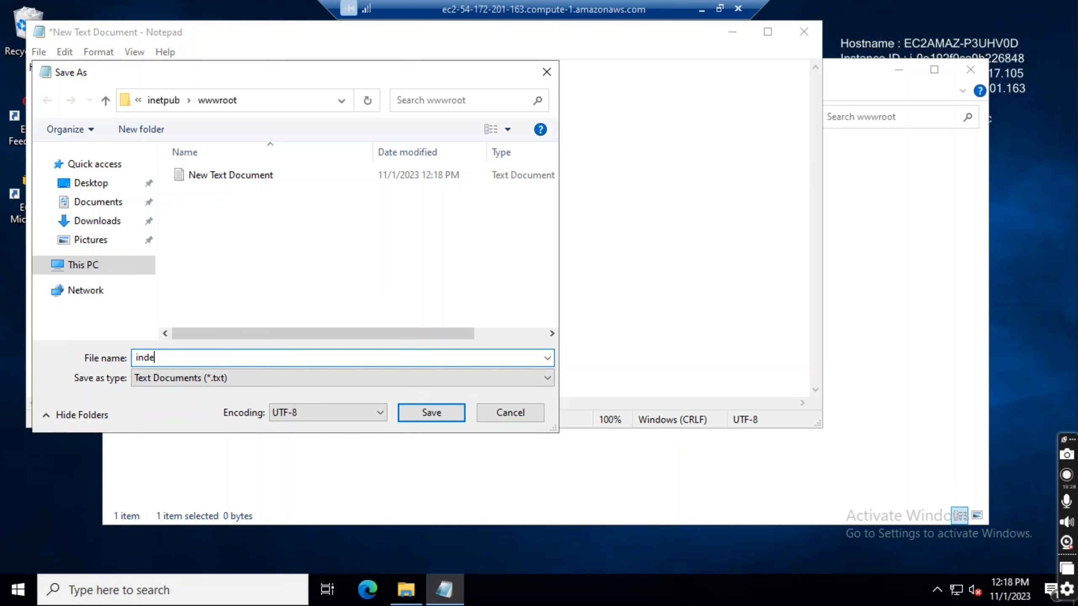
{"action": "type", "text": "x.html"}
{"action": "left_click", "coordinate": [429, 414]}
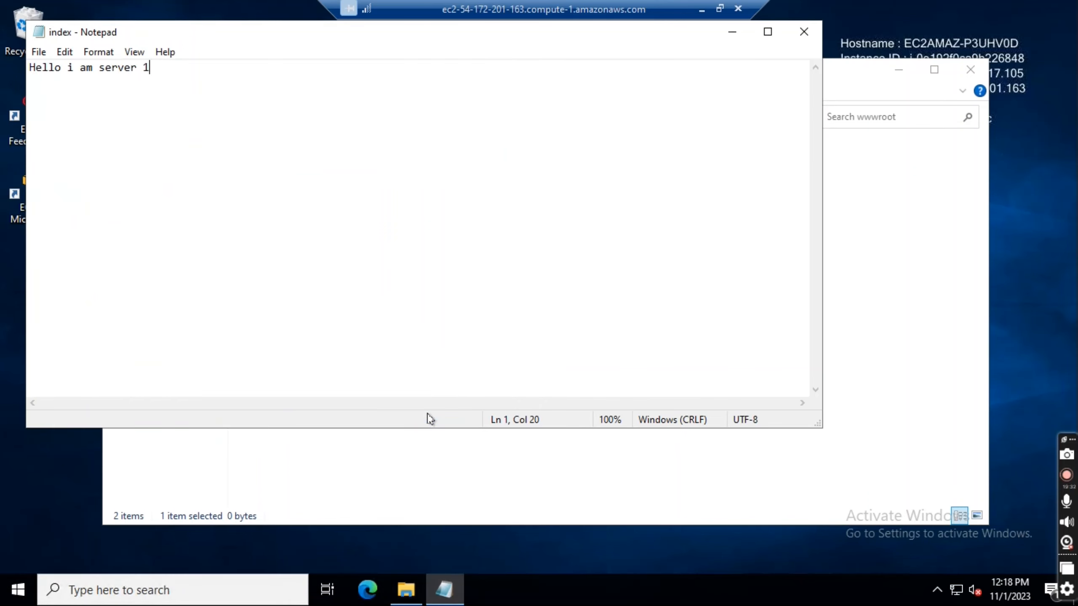
{"action": "left_click", "coordinate": [804, 34]}
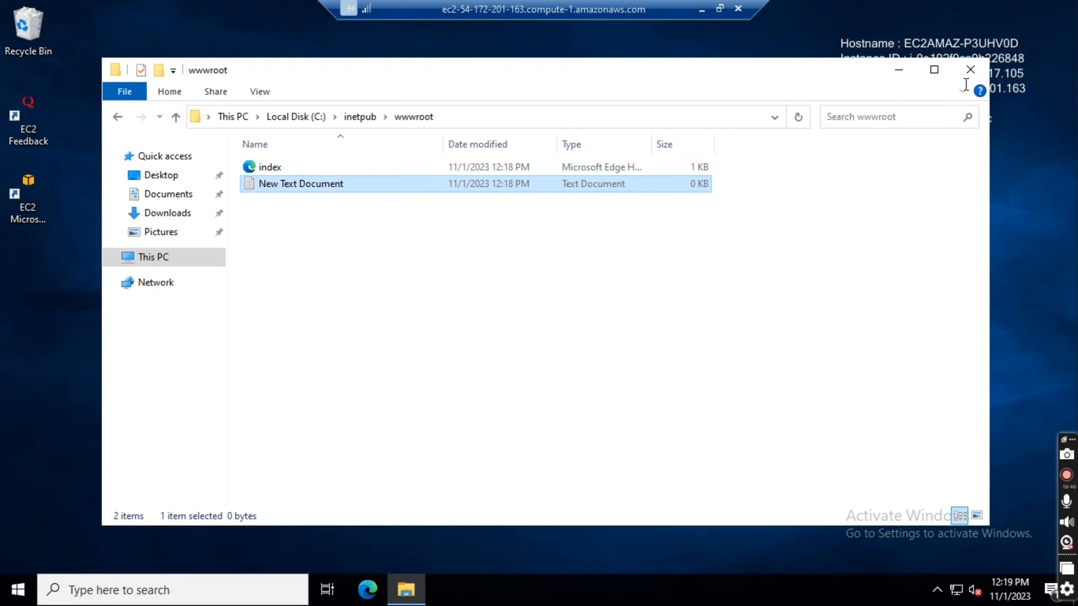
{"action": "left_click", "coordinate": [971, 70]}
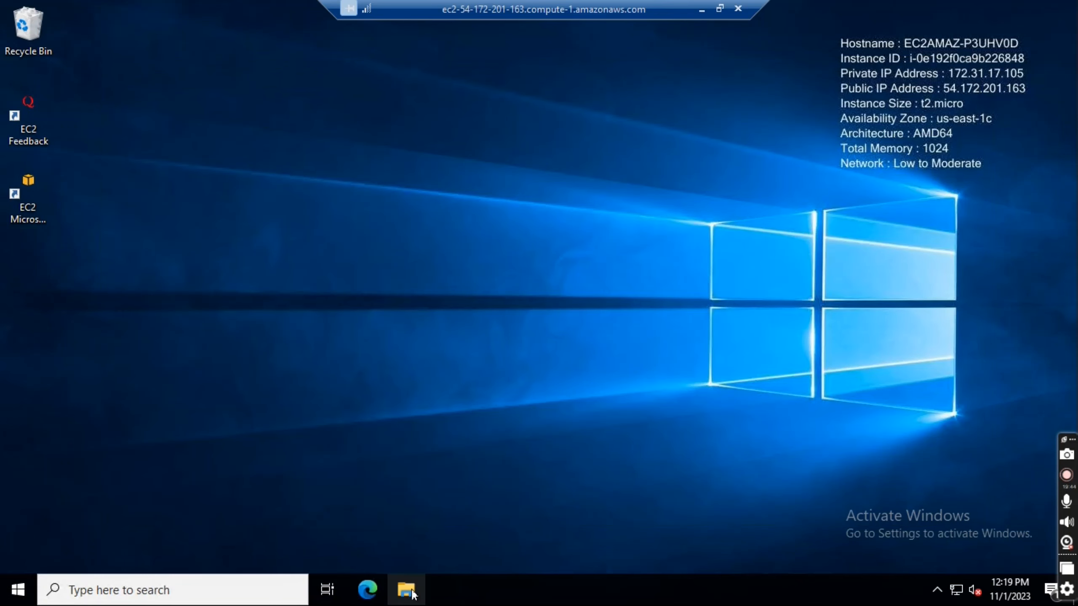
Minimize the IIS-LB-1 remote session and bring the IIS-LB-2 remote desktop into focus.
{"action": "left_click", "coordinate": [701, 11]}
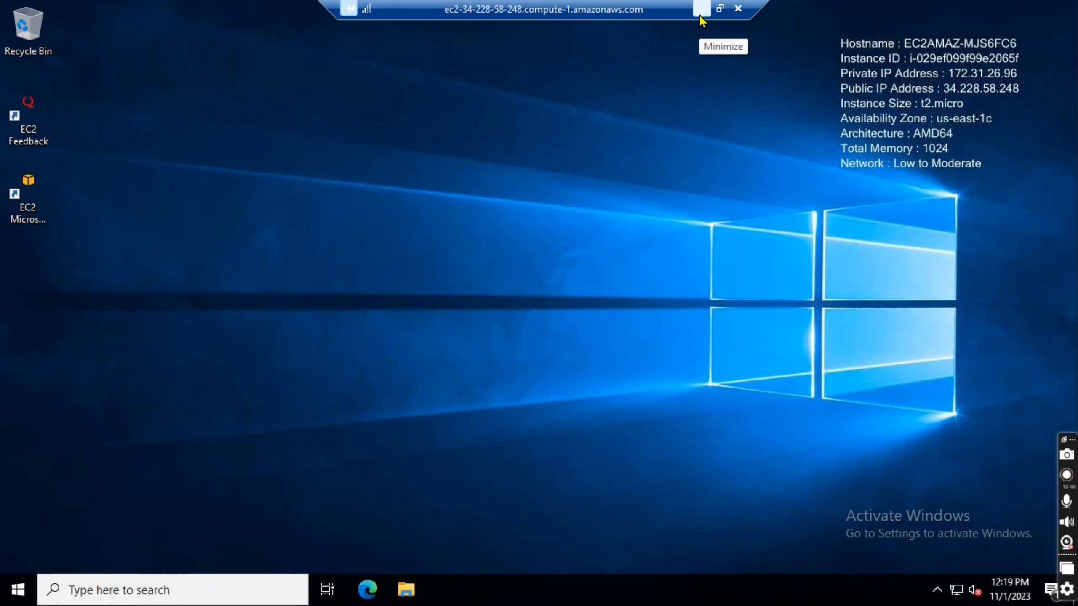
{"action": "left_click", "coordinate": [701, 17]}
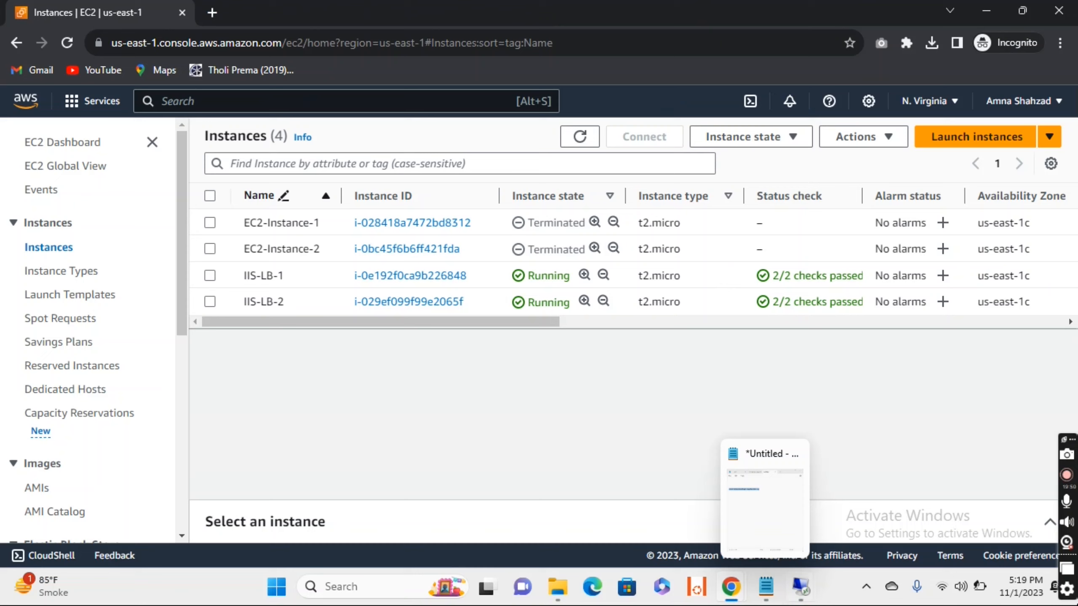
{"action": "mouse_move", "coordinate": [808, 588]}
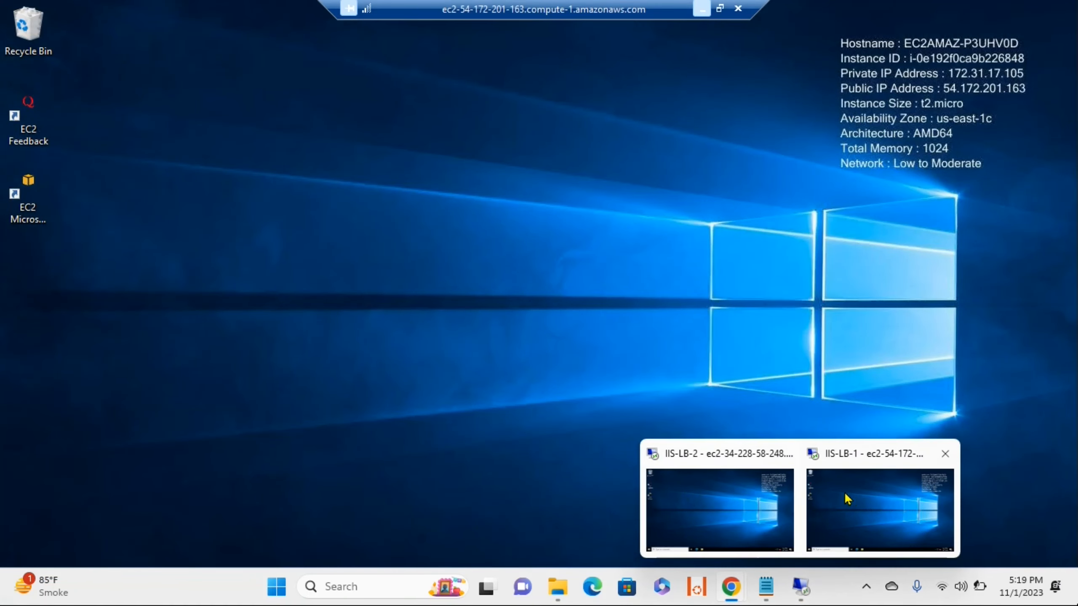
{"action": "left_click", "coordinate": [733, 511]}
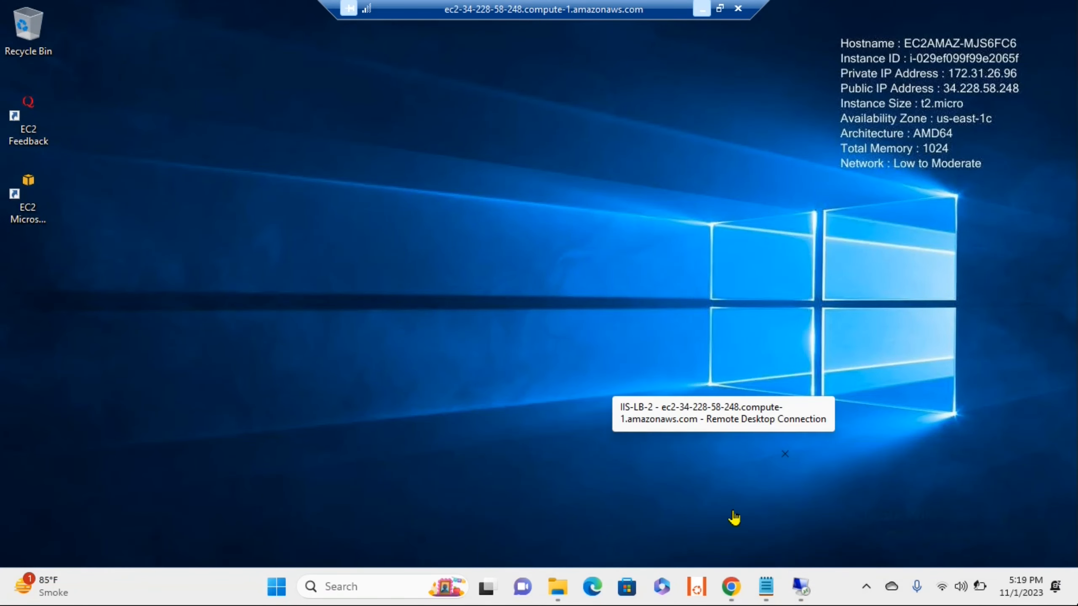
{"action": "left_click", "coordinate": [335, 587]}
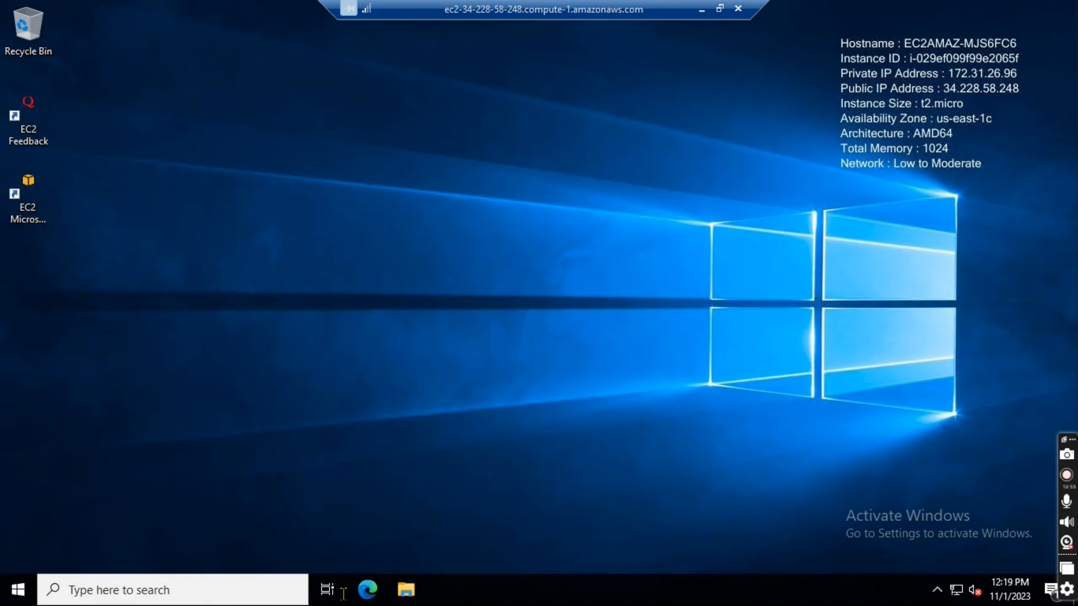
{"action": "left_click", "coordinate": [201, 286]}
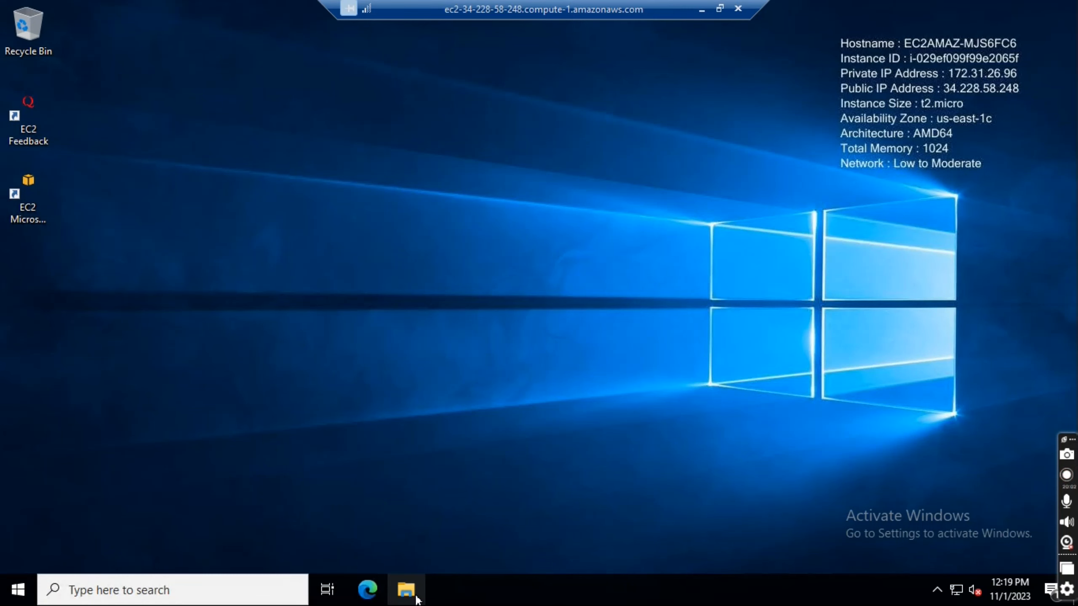
Open the inetpub\wwwroot folder on Local Disk (C:) in File Explorer on IIS-LB-2.
{"action": "left_click", "coordinate": [416, 598]}
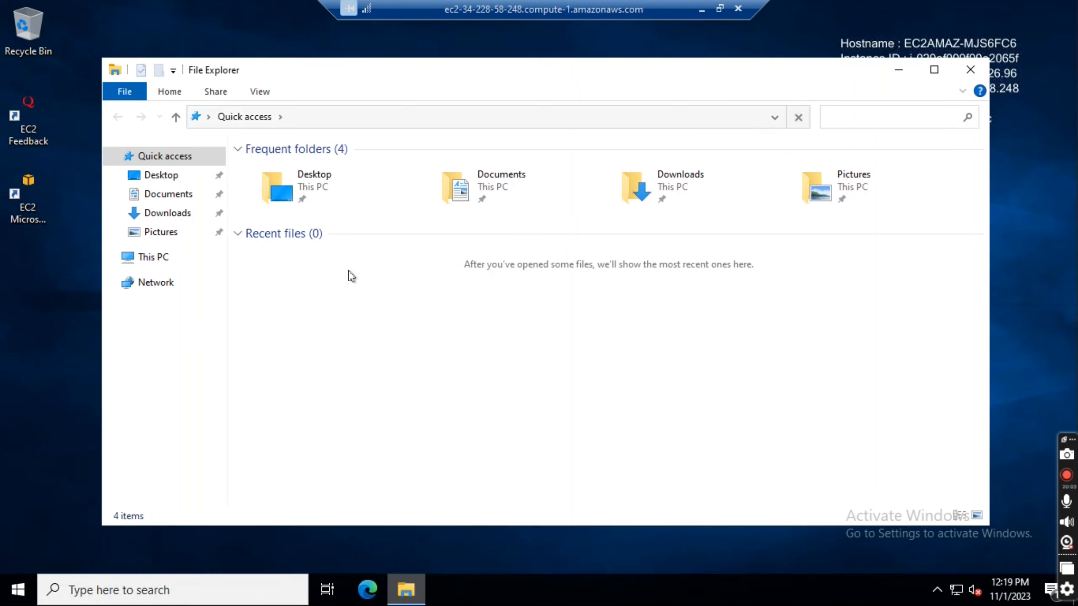
{"action": "left_click", "coordinate": [149, 260]}
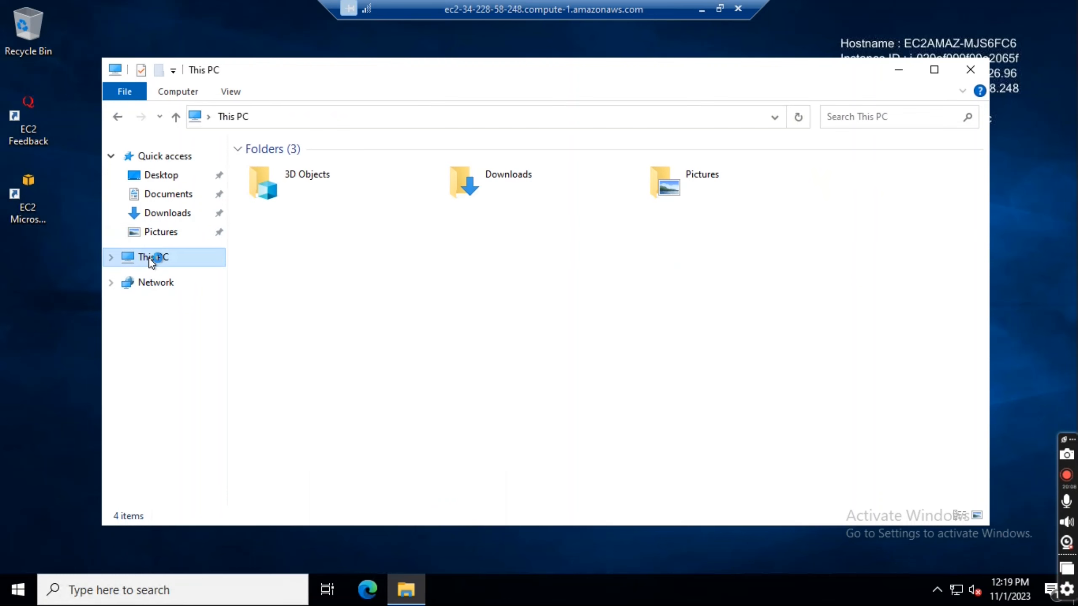
{"action": "left_click", "coordinate": [333, 350]}
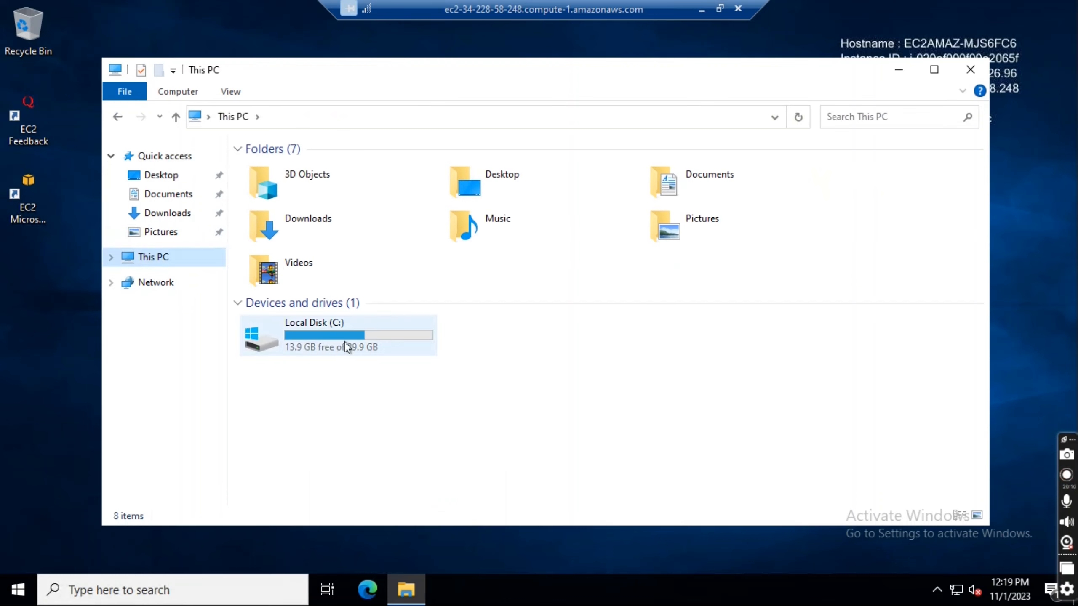
{"action": "double_click", "coordinate": [346, 347]}
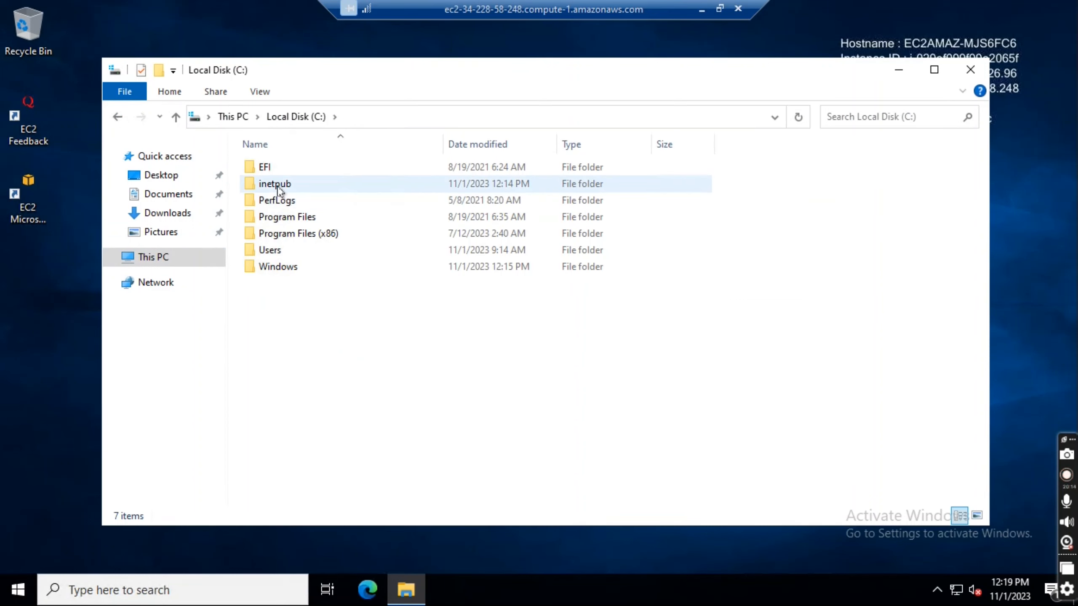
{"action": "left_click", "coordinate": [279, 190]}
{"action": "left_click", "coordinate": [278, 190]}
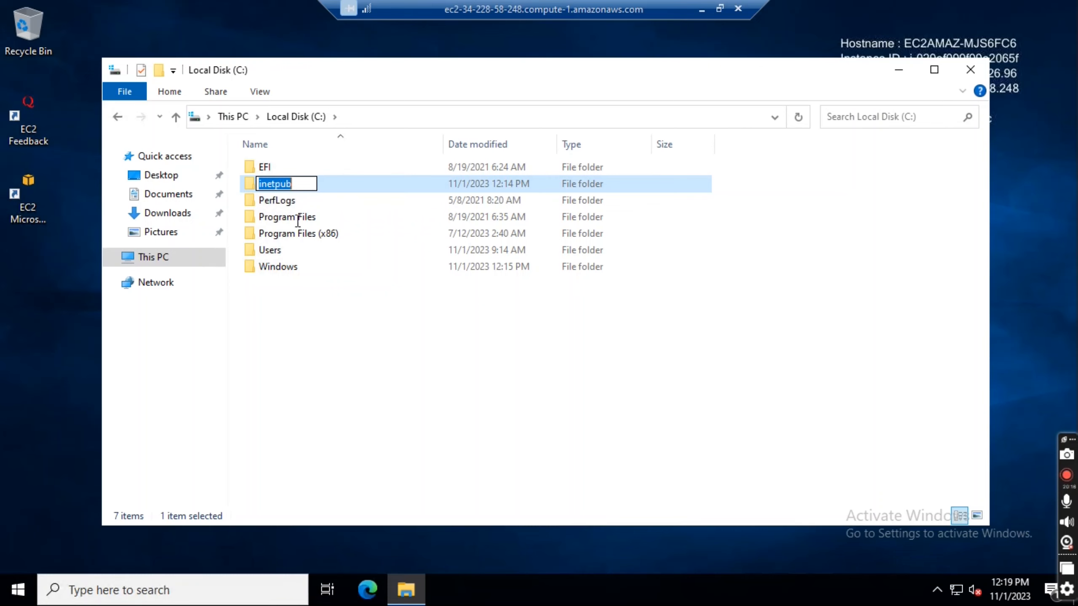
{"action": "key", "text": "Escape"}
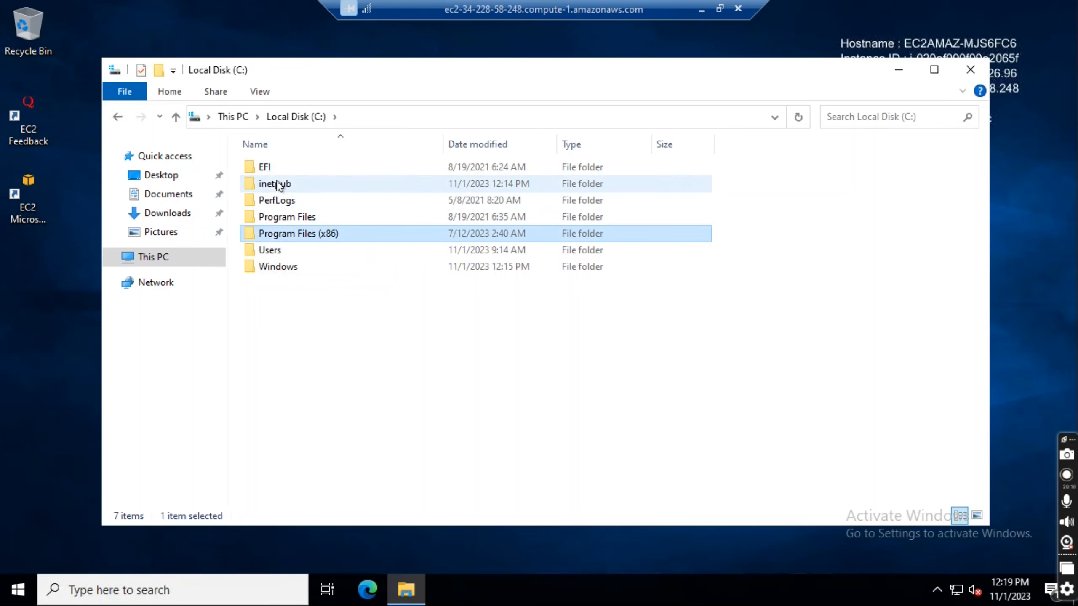
{"action": "double_click", "coordinate": [276, 186]}
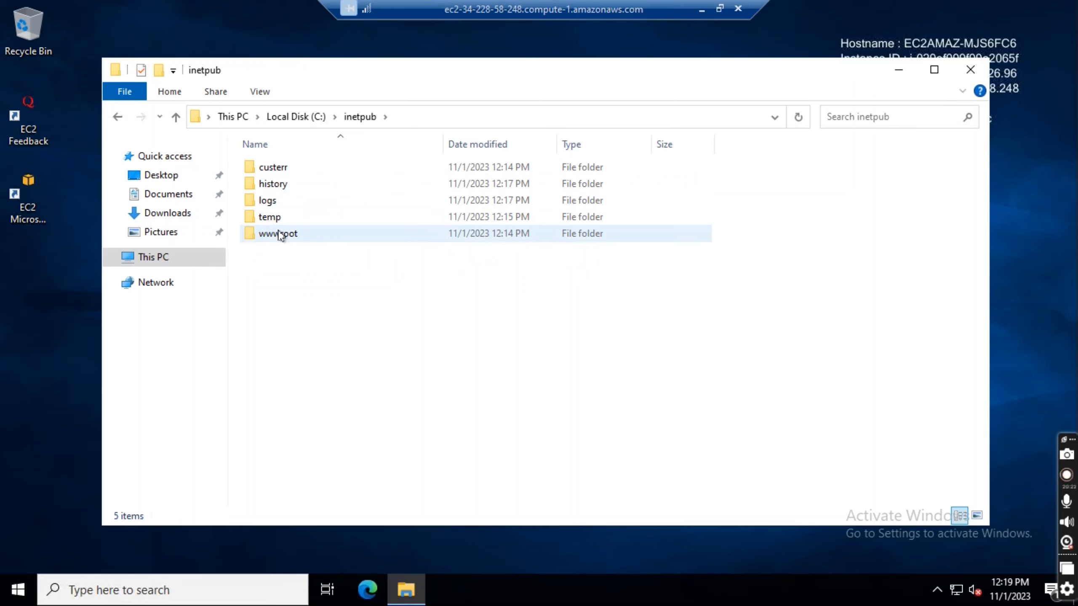
{"action": "double_click", "coordinate": [279, 234]}
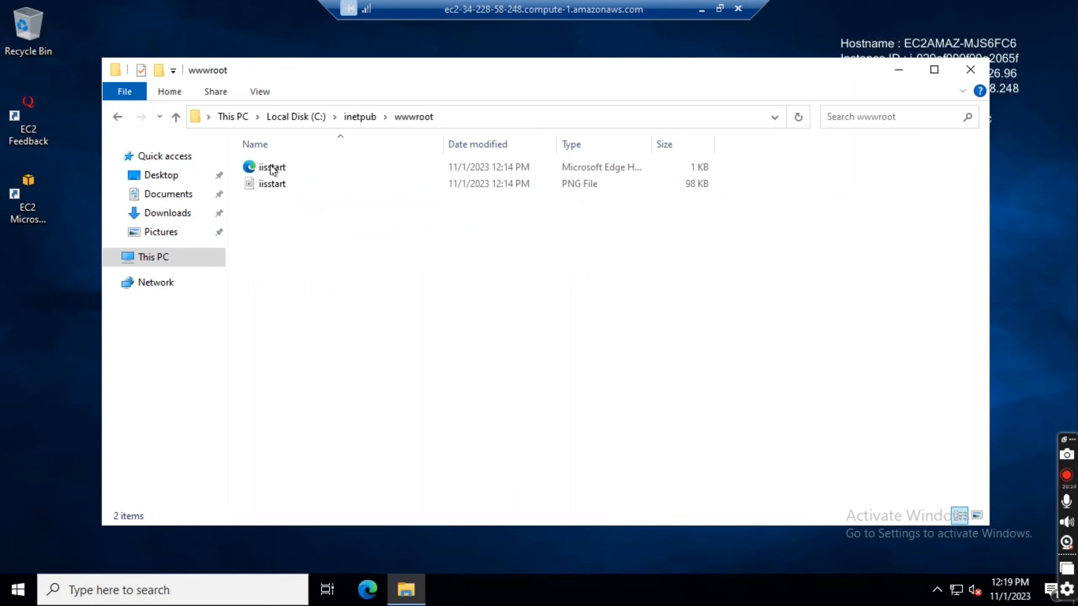
Delete both default iisstart files from the wwwroot folder on IIS-LB-2.
{"action": "left_click", "coordinate": [275, 186]}
{"action": "left_click", "coordinate": [272, 169], "text": "shift"}
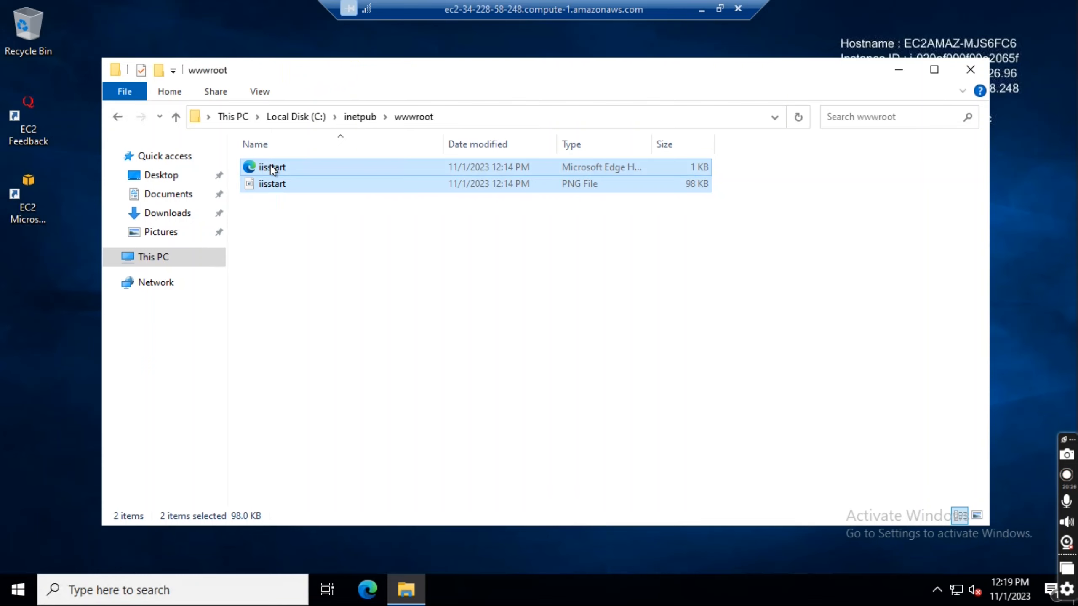
{"action": "right_click", "coordinate": [272, 169]}
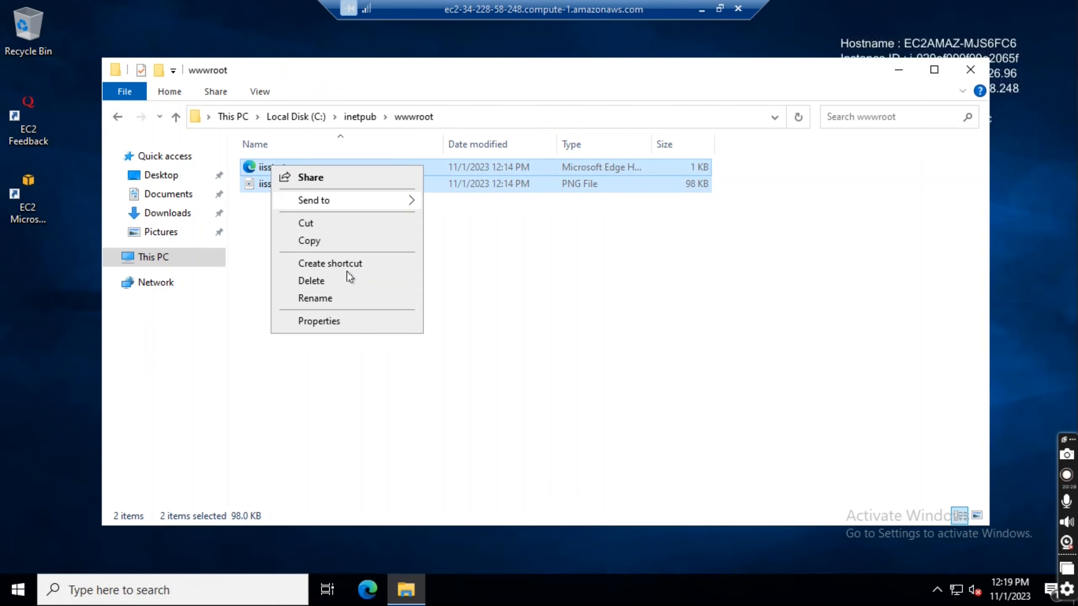
{"action": "left_click", "coordinate": [312, 282]}
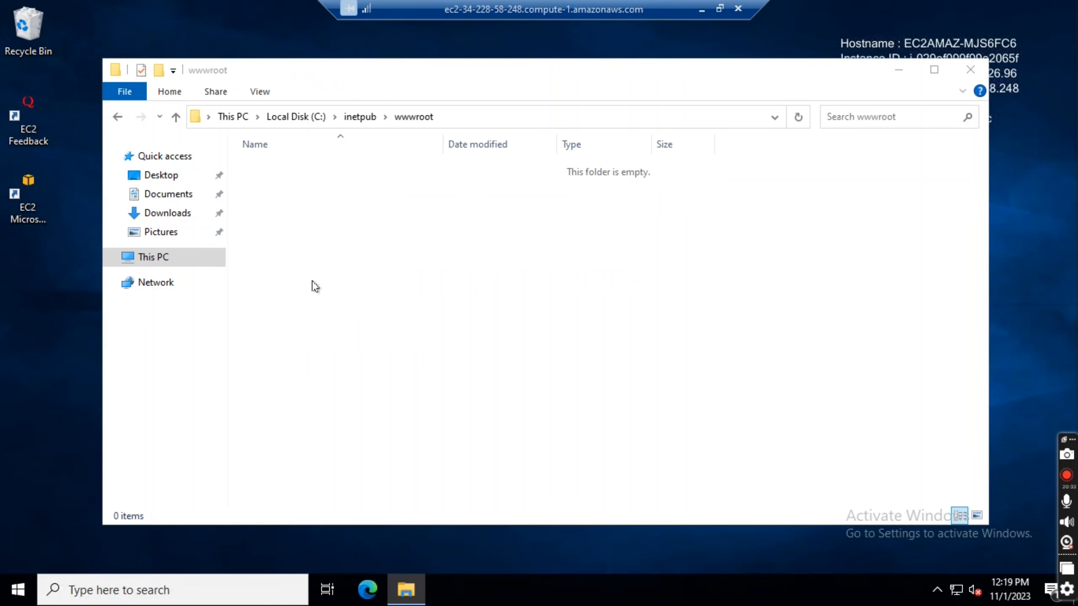
Create a new text document in wwwroot on IIS-LB-2, open it in Notepad and enter the text "Hello i am server 2".
{"action": "right_click", "coordinate": [313, 282]}
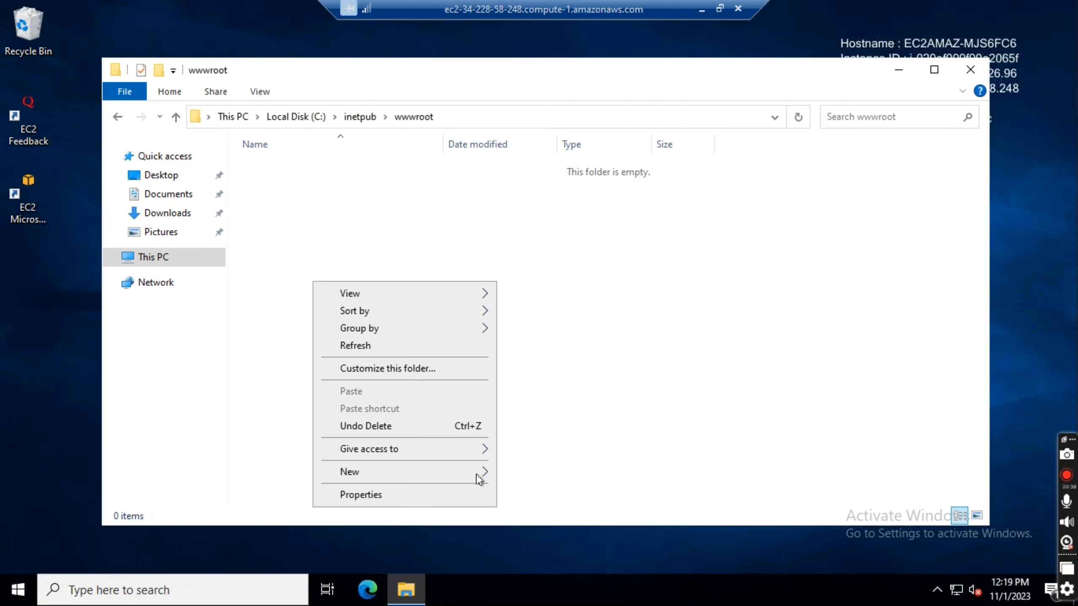
{"action": "mouse_move", "coordinate": [479, 476]}
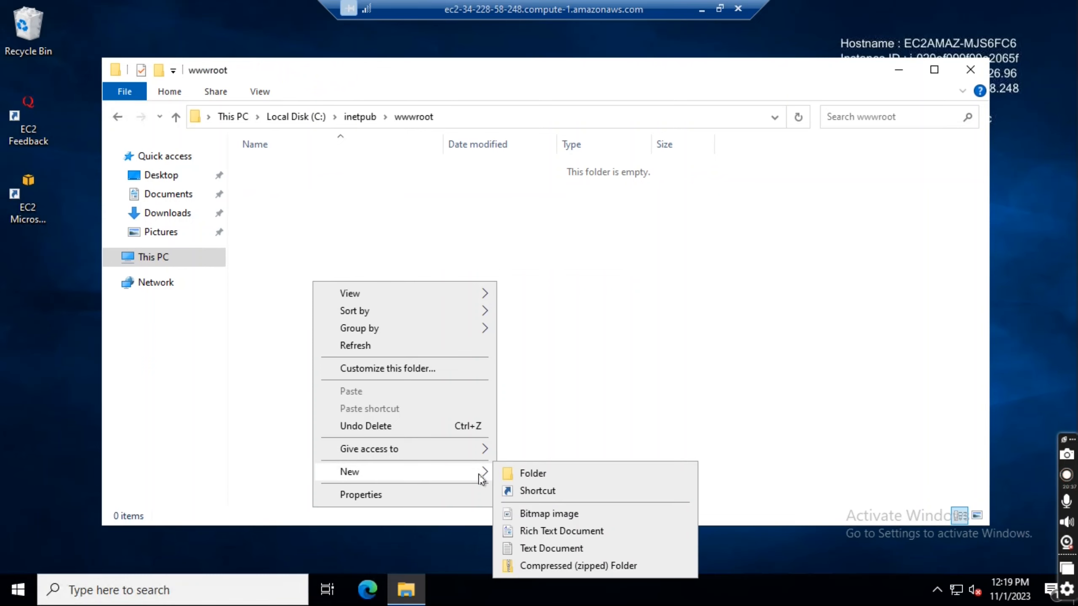
{"action": "left_click", "coordinate": [545, 553]}
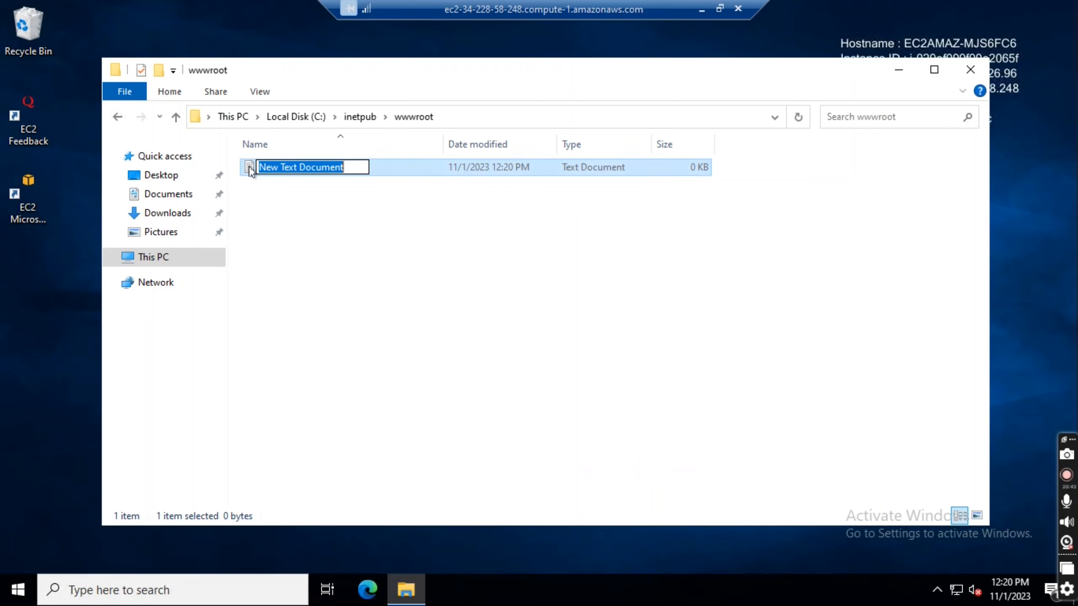
{"action": "key", "text": "Return"}
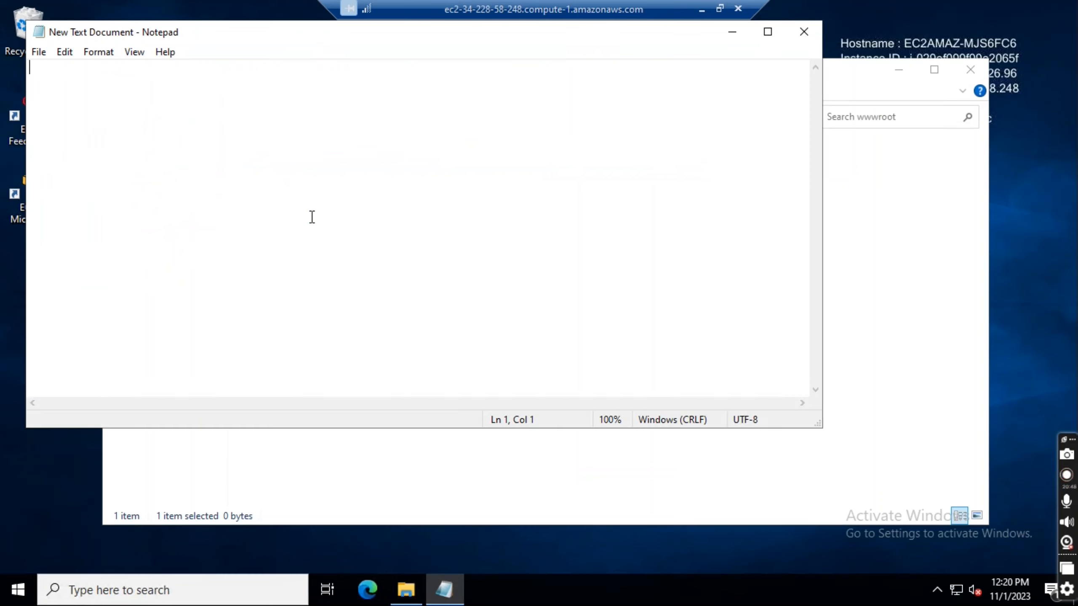
{"action": "type", "text": "He"}
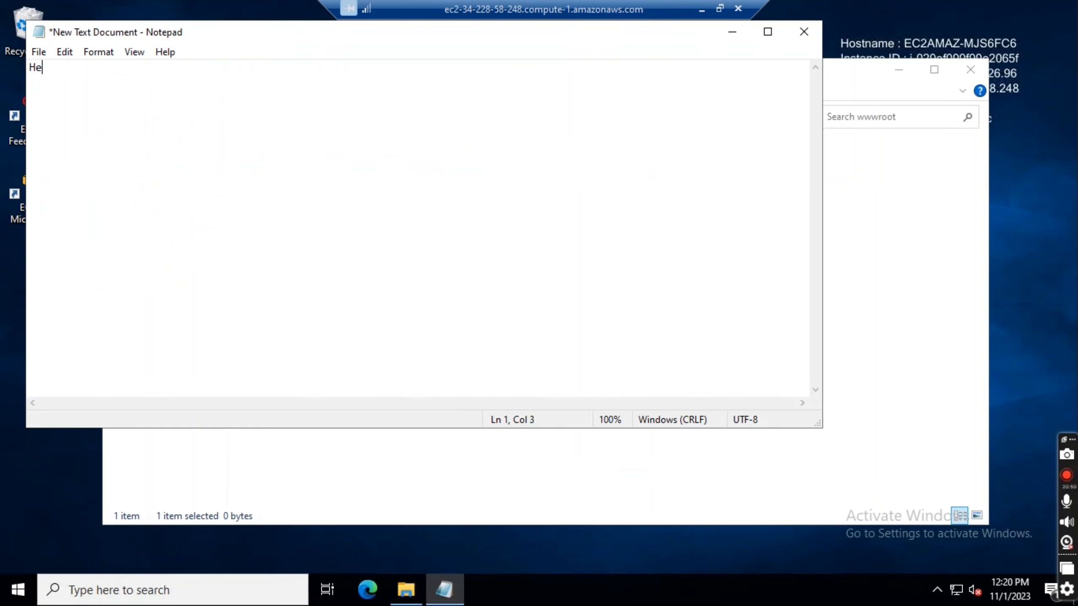
{"action": "type", "text": "llo i am server 2"}
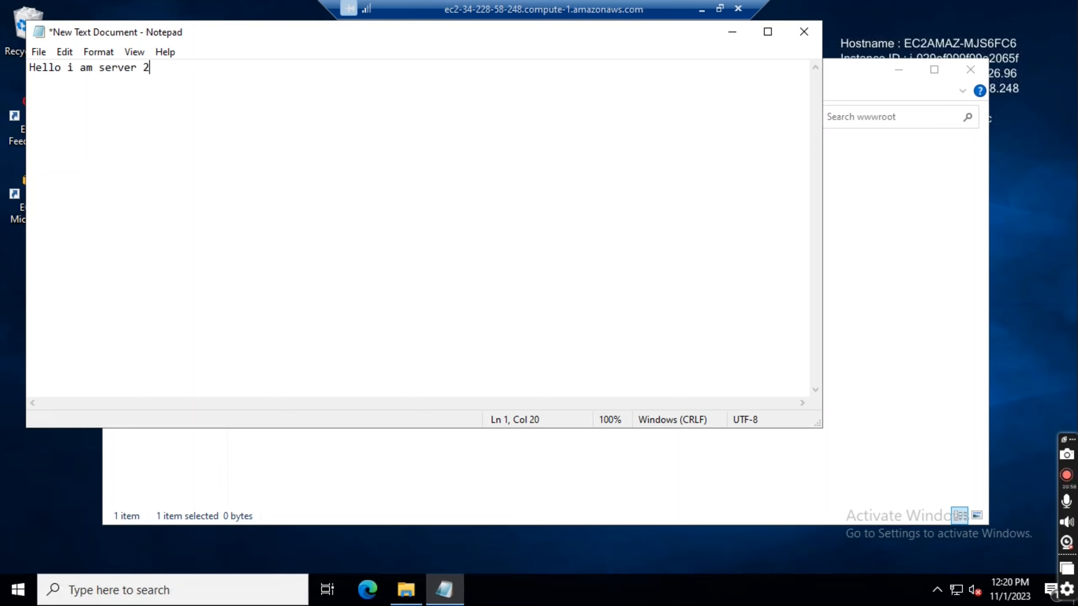
Save the server 2 text in the wwwroot folder under the file name index.html.
{"action": "left_click", "coordinate": [40, 51]}
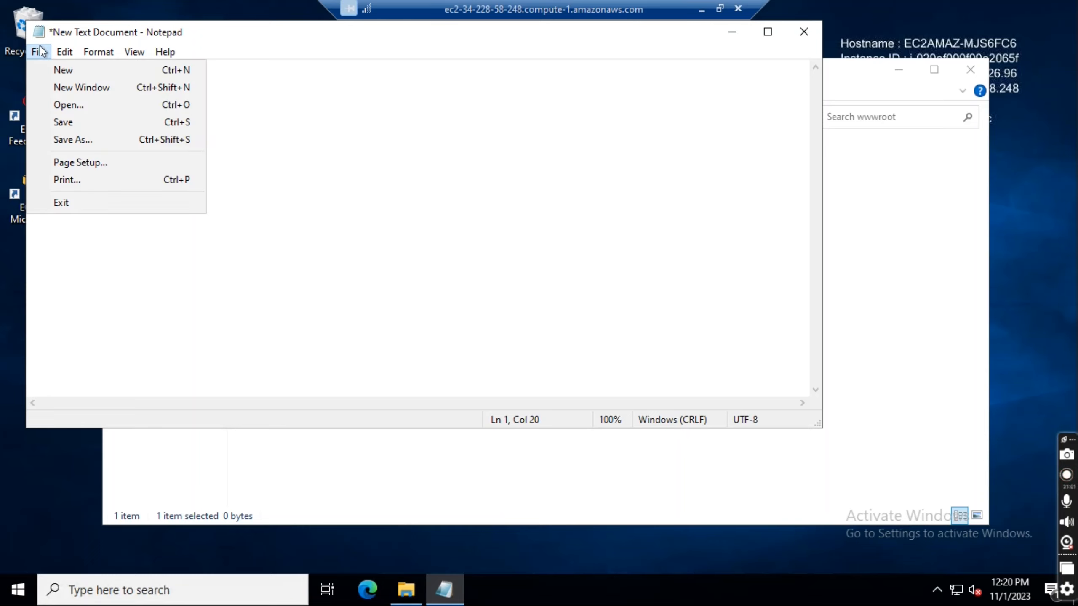
{"action": "left_click", "coordinate": [80, 140]}
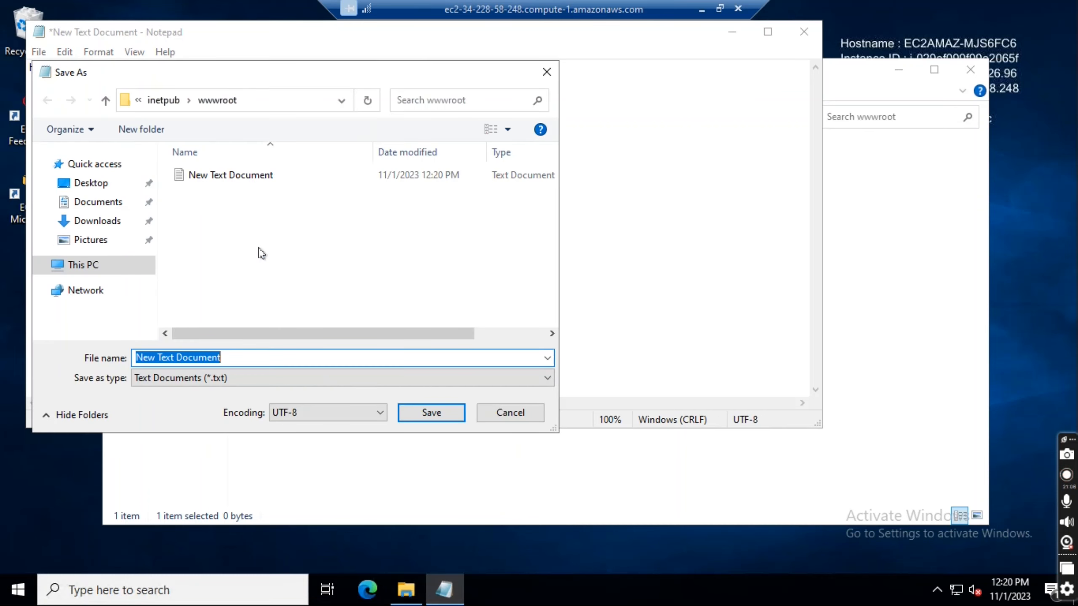
{"action": "type", "text": "index.html"}
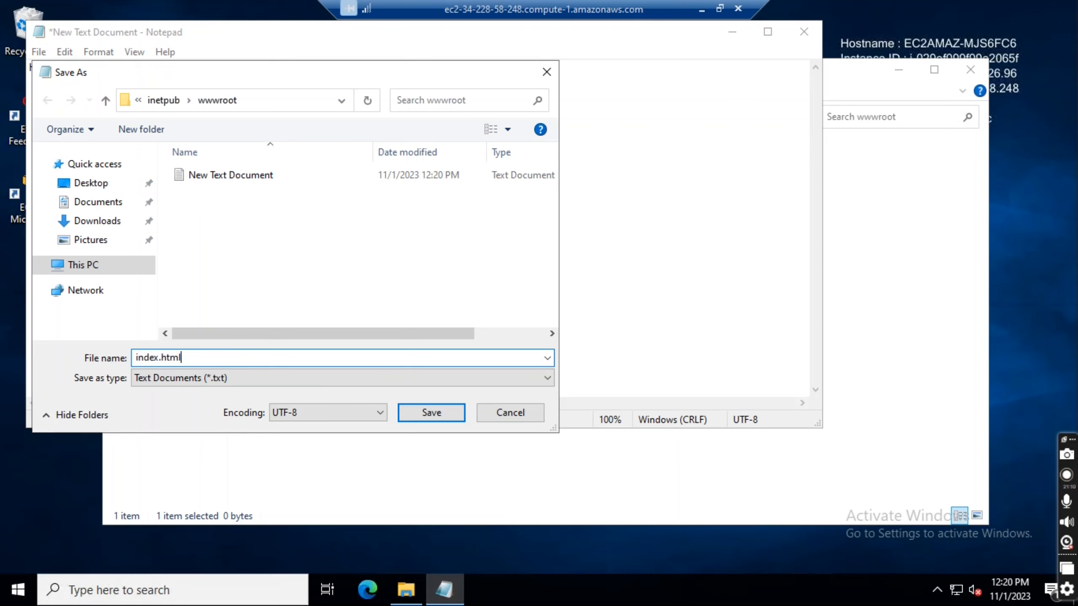
{"action": "left_click", "coordinate": [431, 412]}
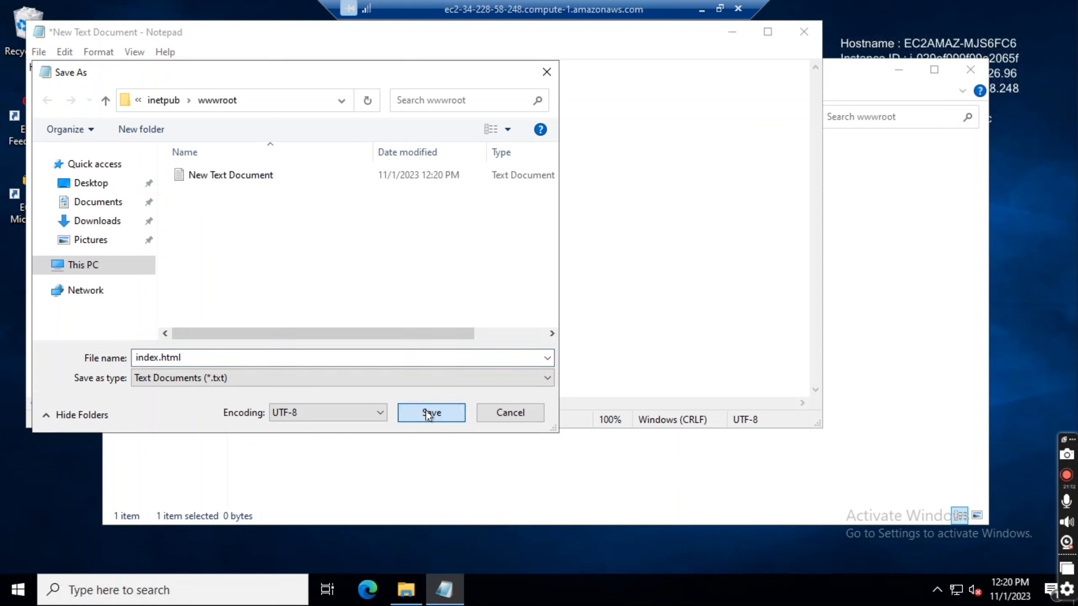
Close Notepad and the wwwroot window on IIS-LB-2 and minimize the remote session to return to the EC2 console.
{"action": "left_click", "coordinate": [797, 40]}
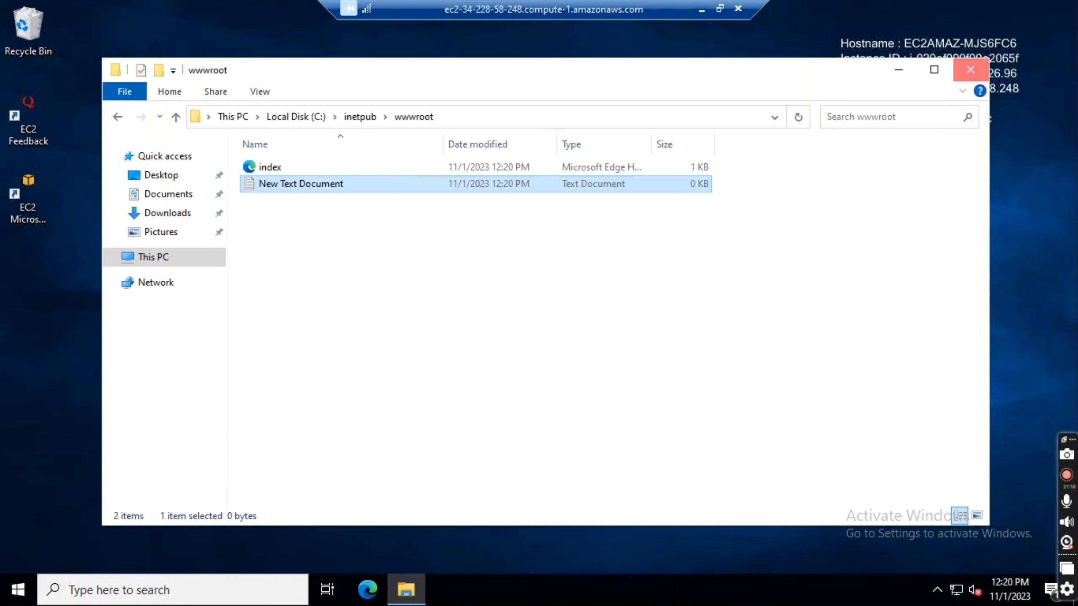
{"action": "left_click", "coordinate": [971, 72]}
{"action": "left_click", "coordinate": [702, 9]}
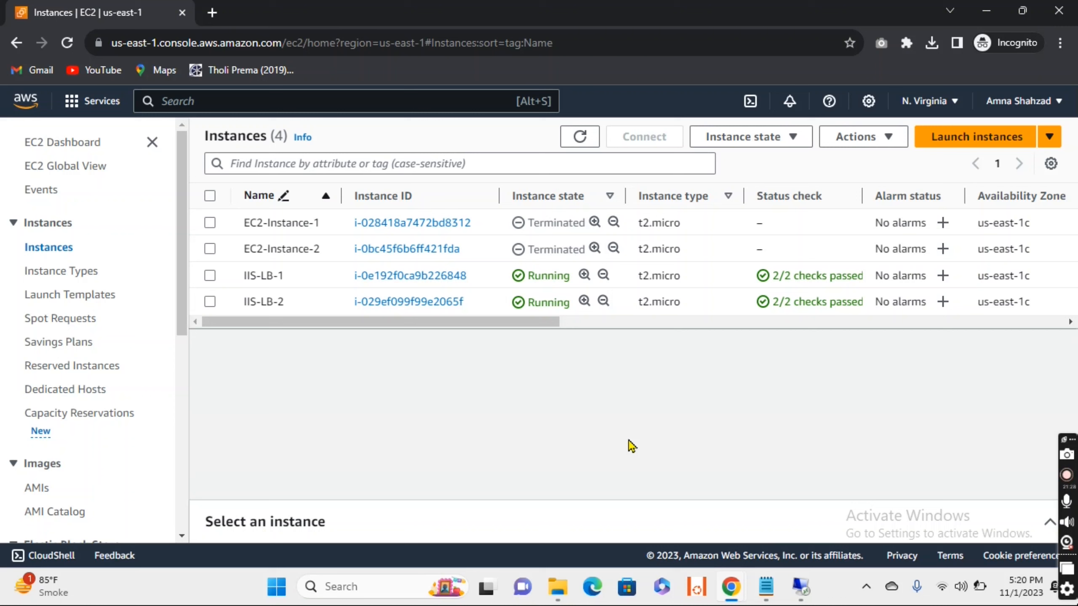
Check the web page served by IIS-LB-1 by opening its public IPv4 address in a separate browser tab, then close that tab.
{"action": "left_click", "coordinate": [210, 275]}
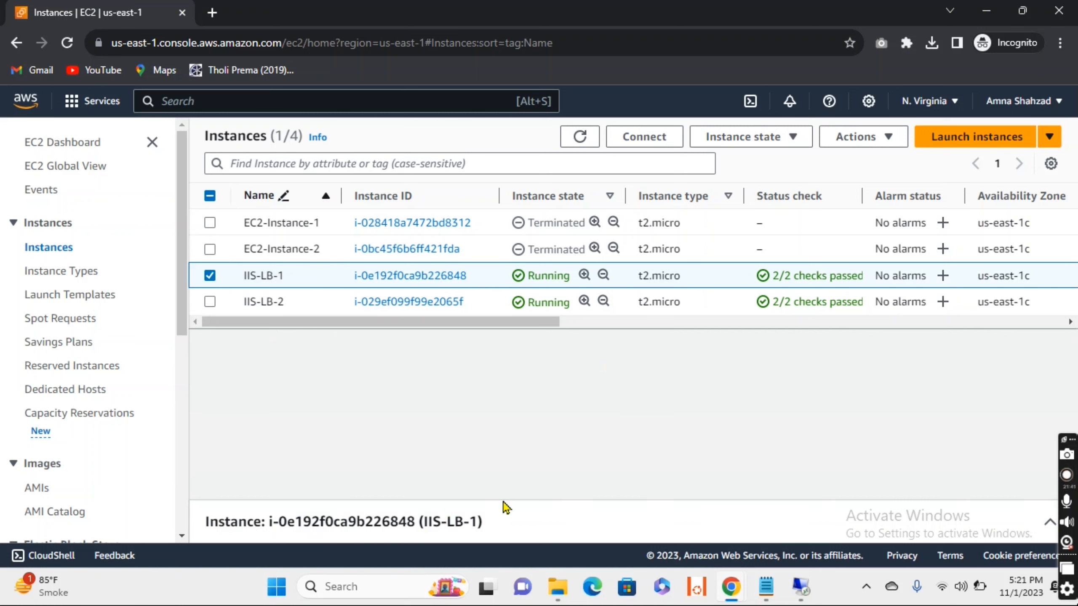
{"action": "left_click", "coordinate": [502, 522]}
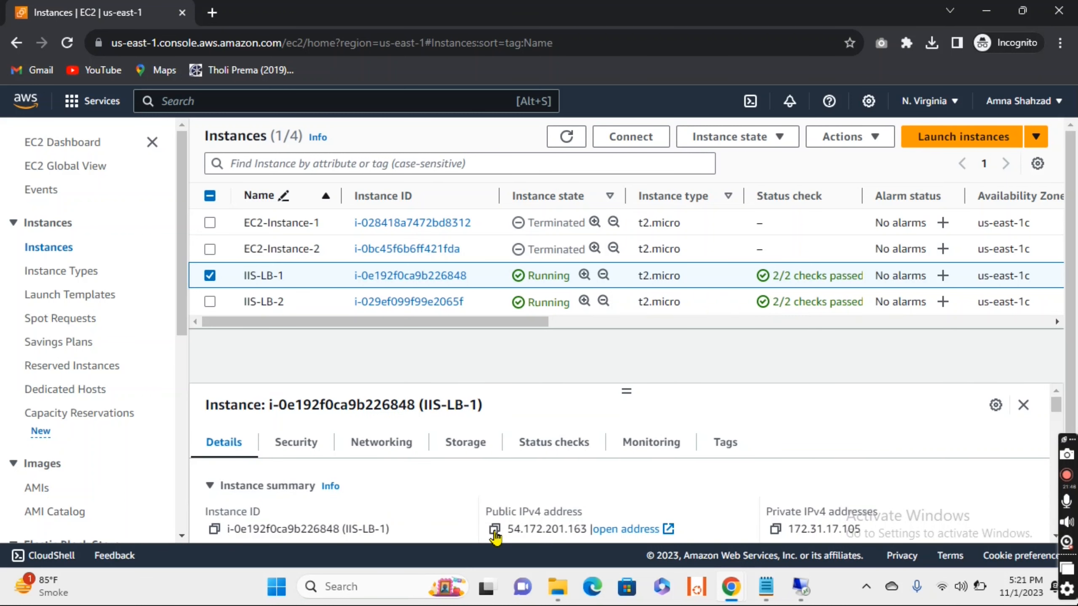
{"action": "left_click", "coordinate": [494, 530]}
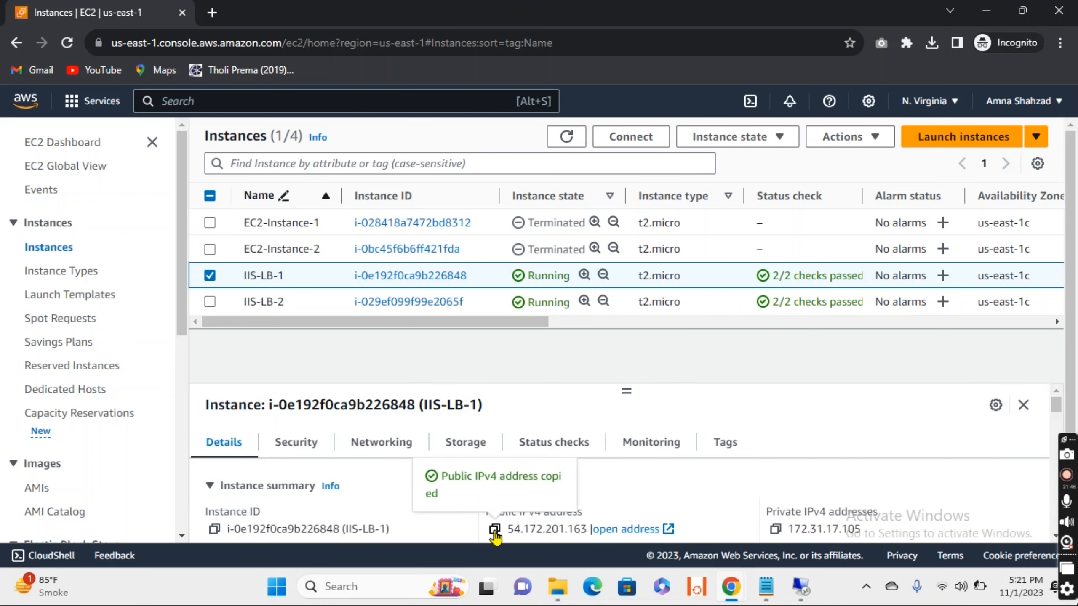
{"action": "left_click", "coordinate": [212, 12]}
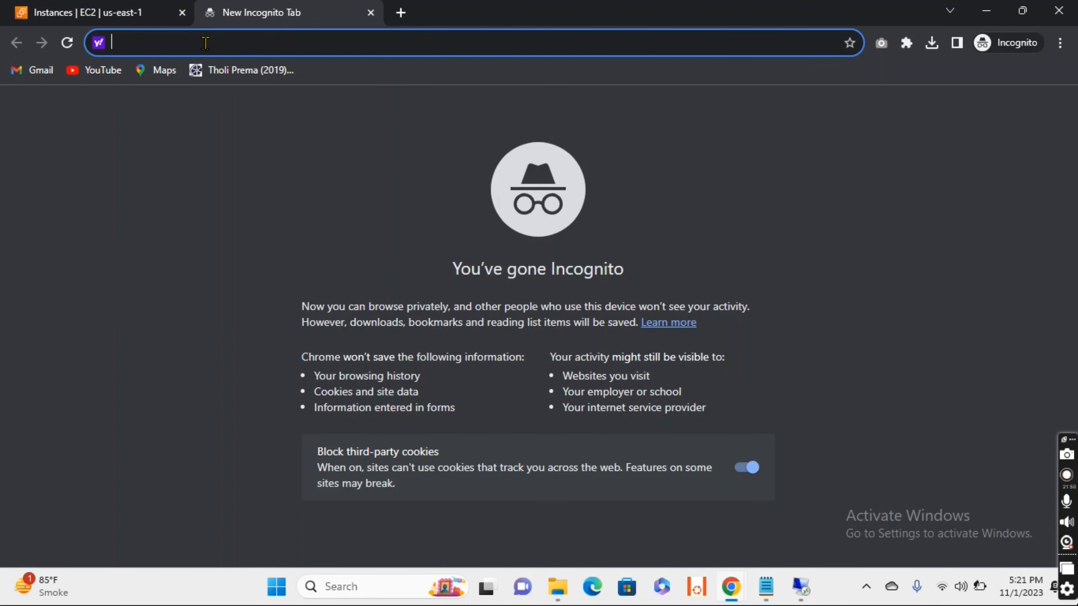
{"action": "key", "text": "ctrl+v"}
{"action": "key", "text": "Return"}
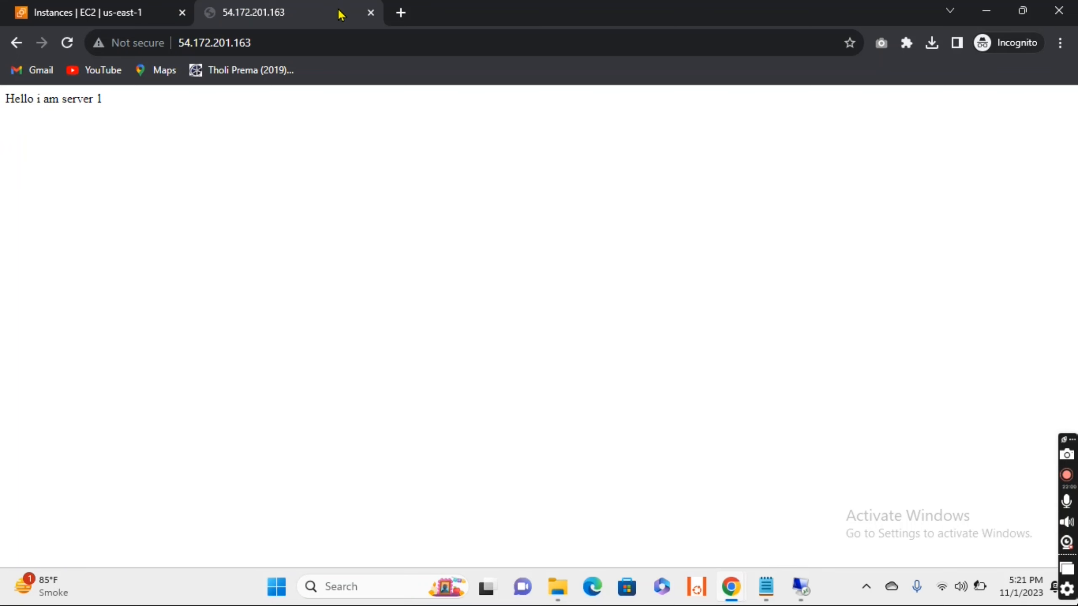
{"action": "left_click", "coordinate": [371, 13]}
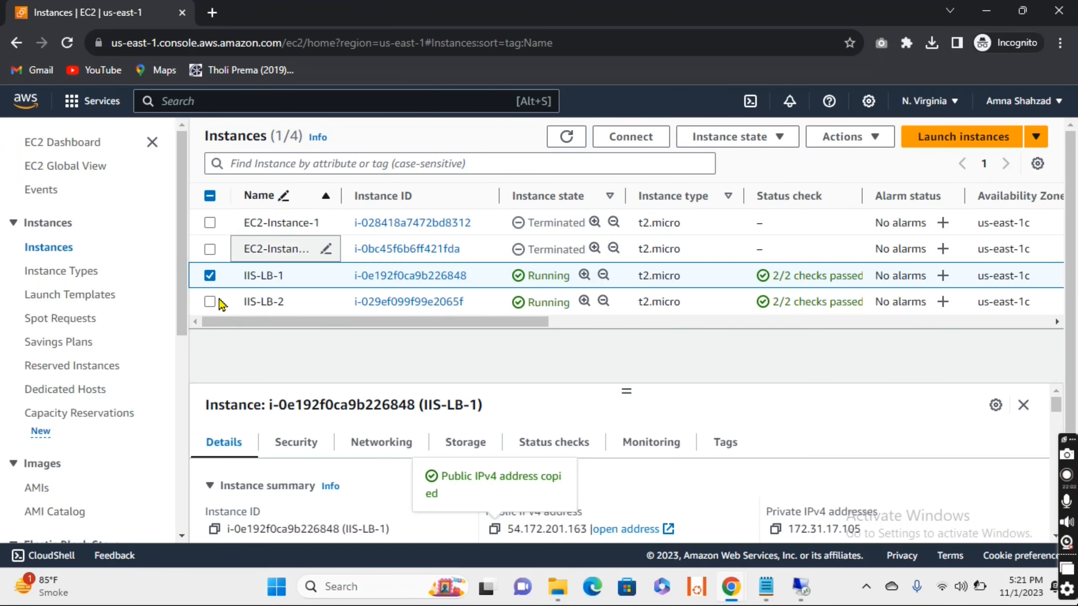
Check the web page served by IIS-LB-2 at its public IPv4 address in a separate browser tab and return to the instances list.
{"action": "left_click", "coordinate": [210, 276]}
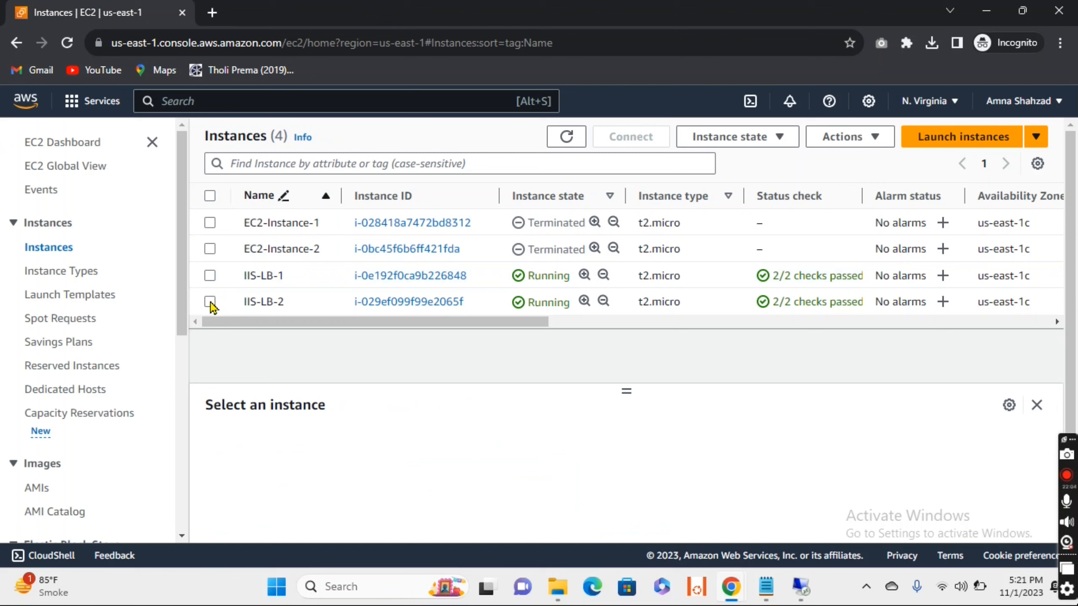
{"action": "left_click", "coordinate": [210, 302]}
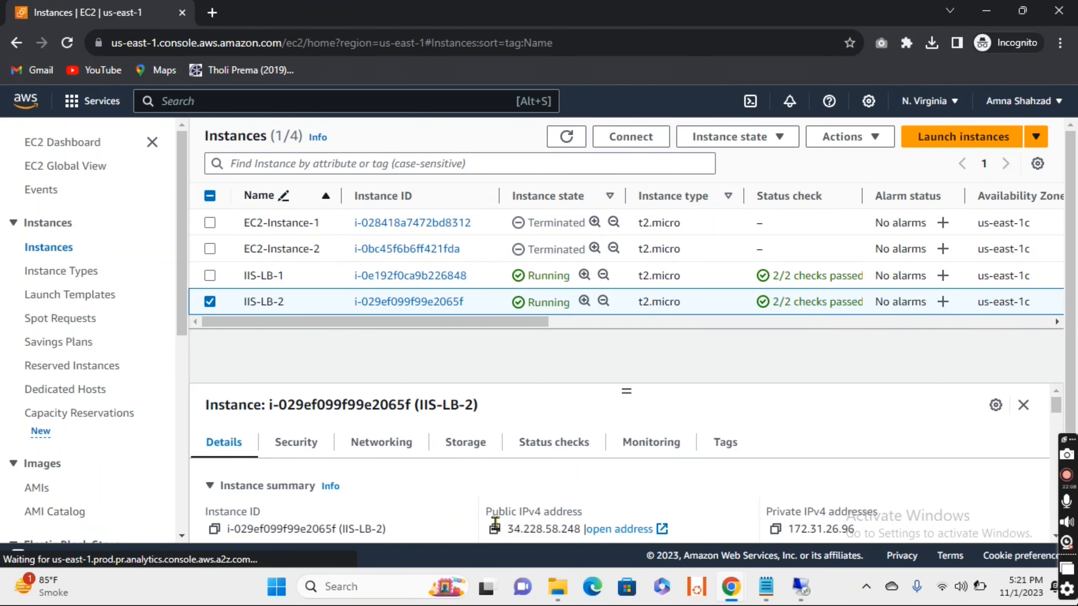
{"action": "left_click", "coordinate": [494, 528]}
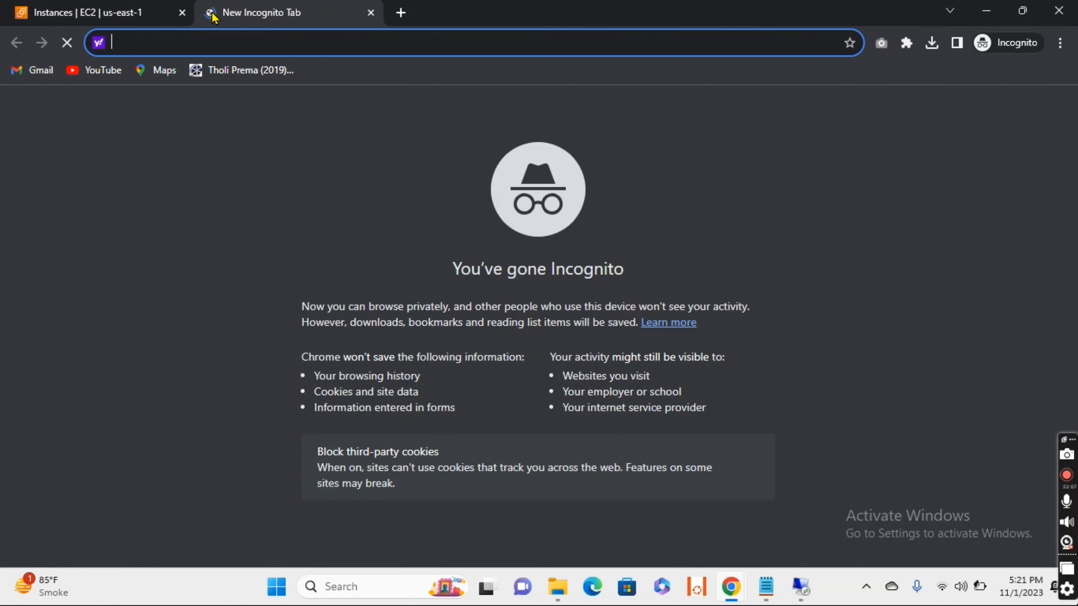
{"action": "left_click", "coordinate": [212, 13]}
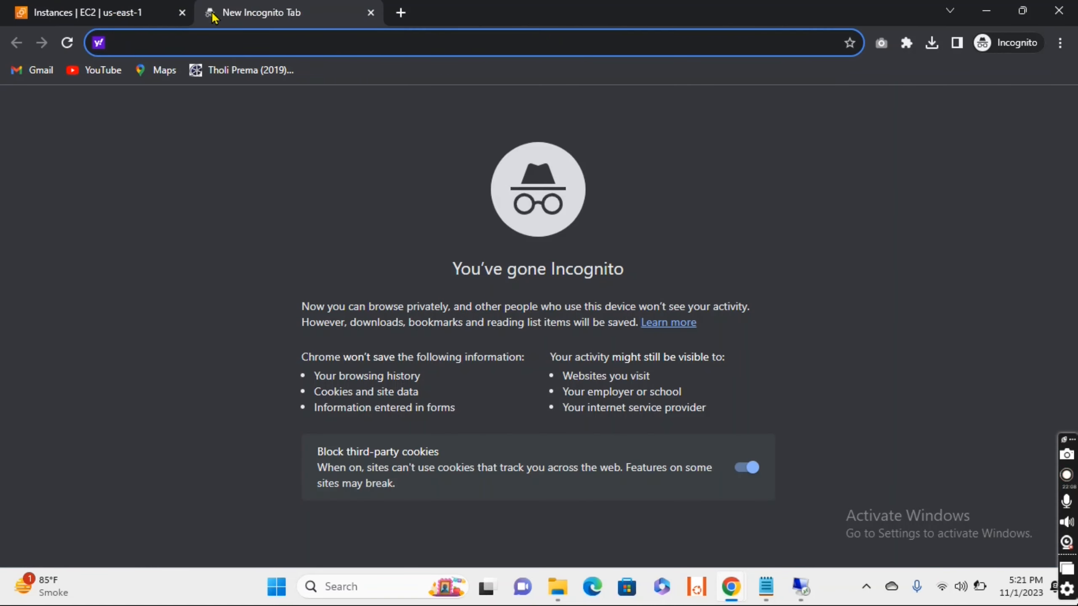
{"action": "key", "text": "ctrl+v"}
{"action": "key", "text": "Return"}
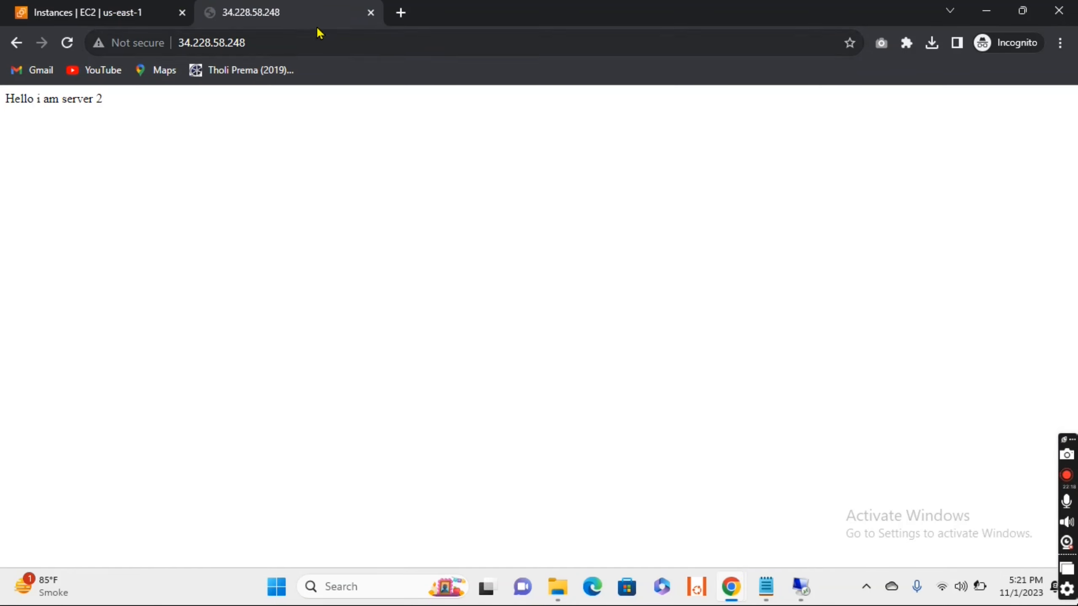
{"action": "left_click", "coordinate": [370, 12]}
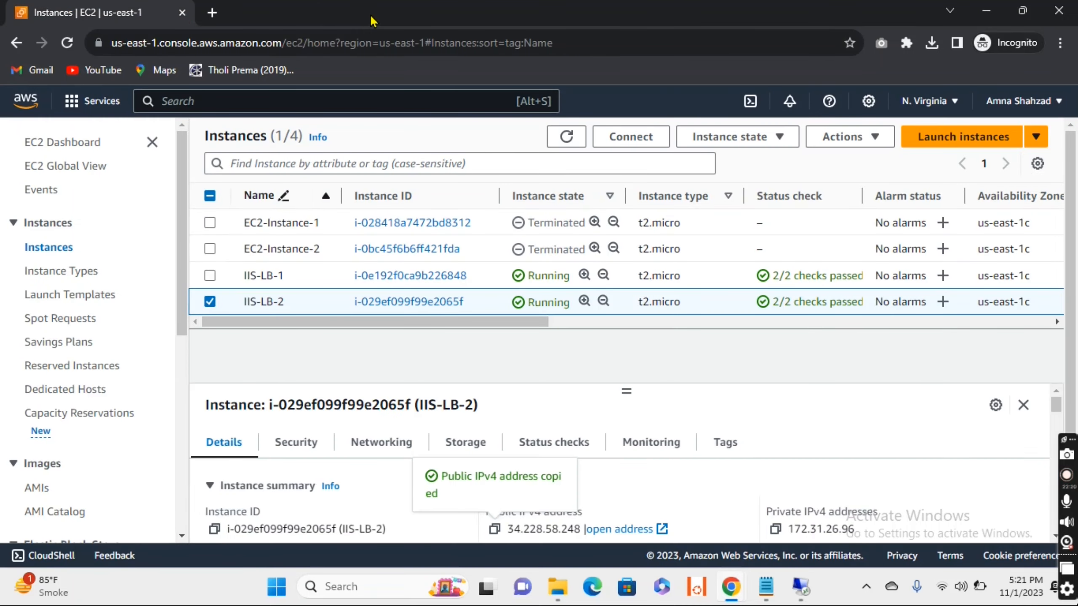
Refresh the EC2 instances list and start creating a target group for load balancing.
{"action": "left_click", "coordinate": [567, 138]}
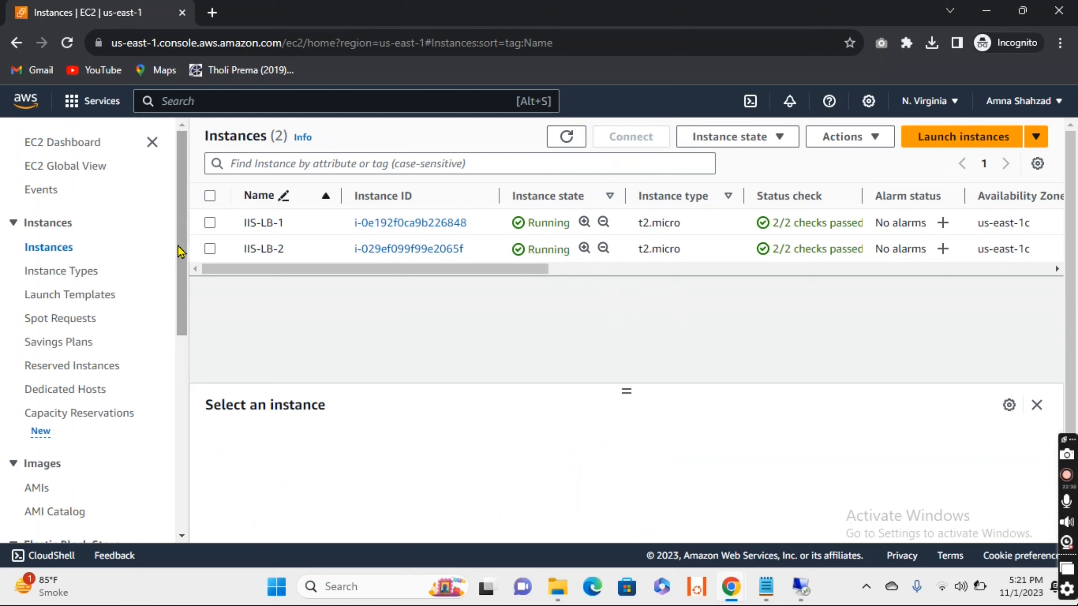
{"action": "left_click_drag", "start_coordinate": [183, 233], "coordinate": [191, 482]}
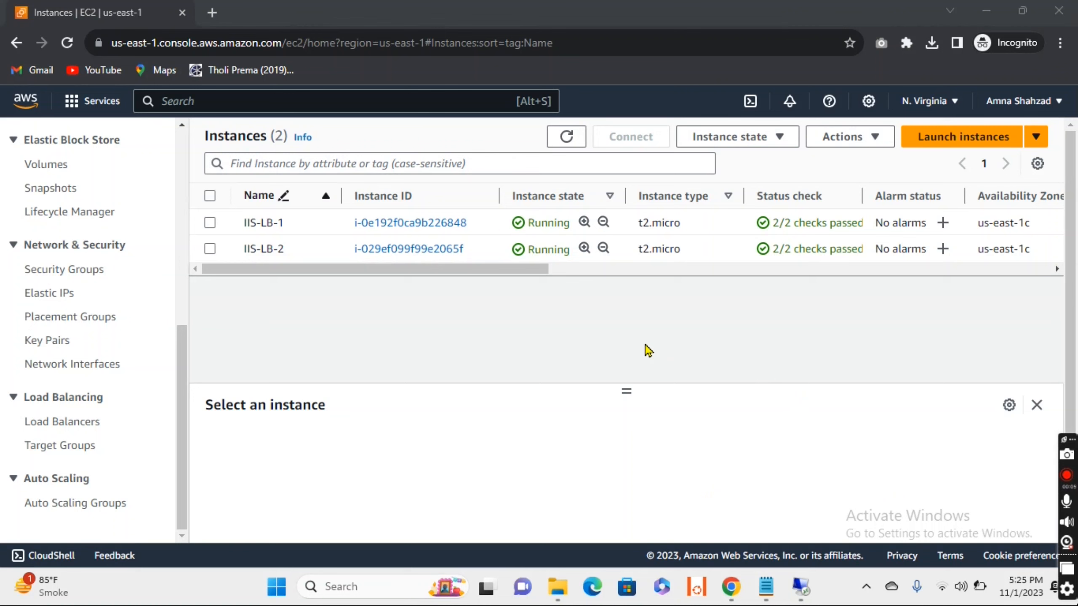
{"action": "left_click", "coordinate": [62, 451]}
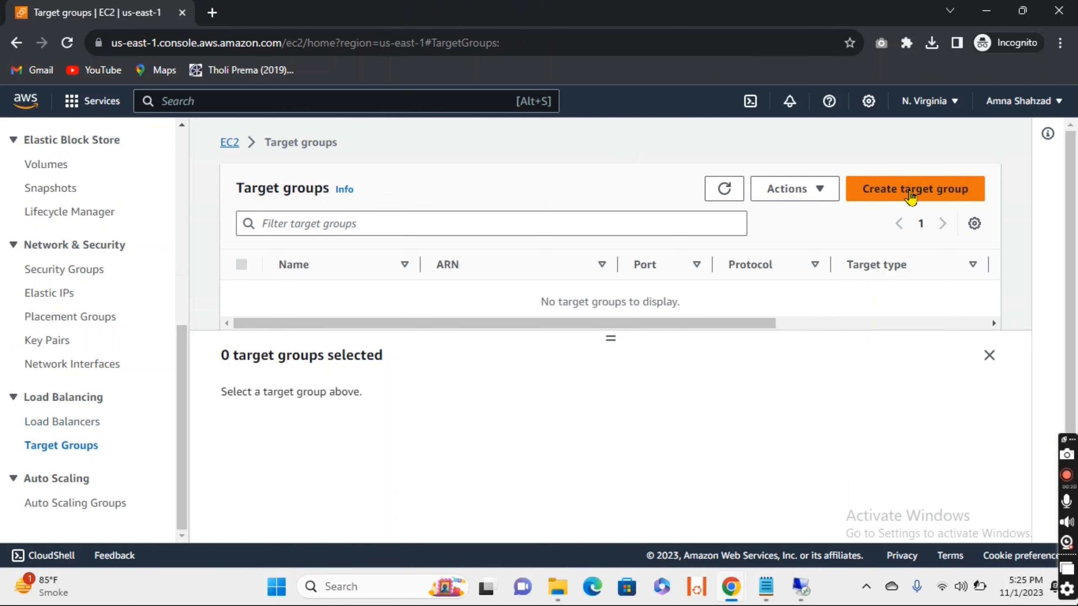
{"action": "left_click", "coordinate": [911, 195]}
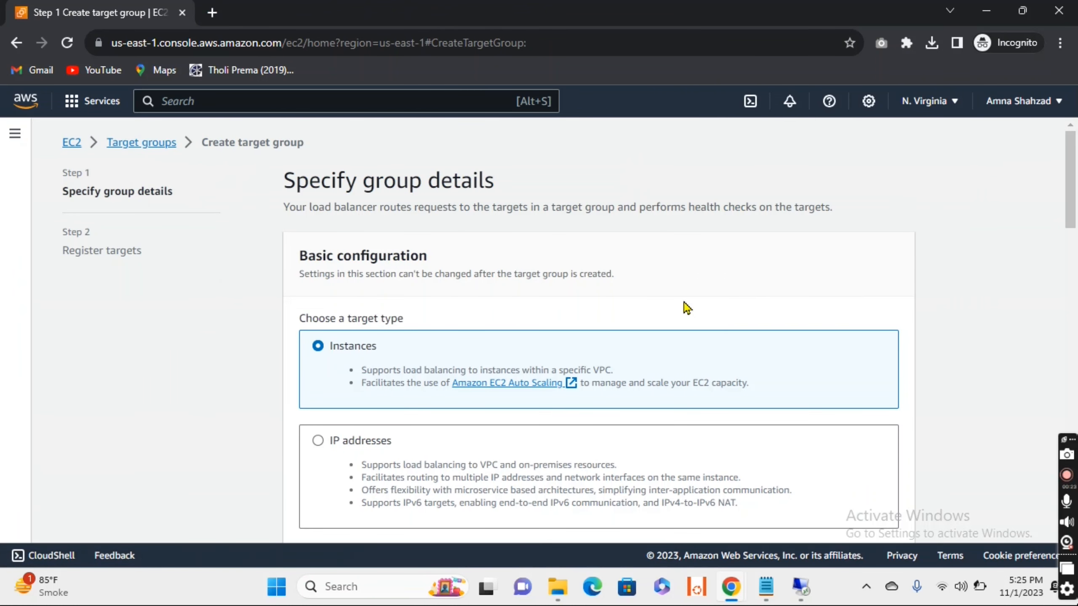
Keep Instances as the target type and name the target group IIS-TG.
{"action": "scroll", "coordinate": [684, 306], "scroll_direction": "down", "scroll_amount": 3}
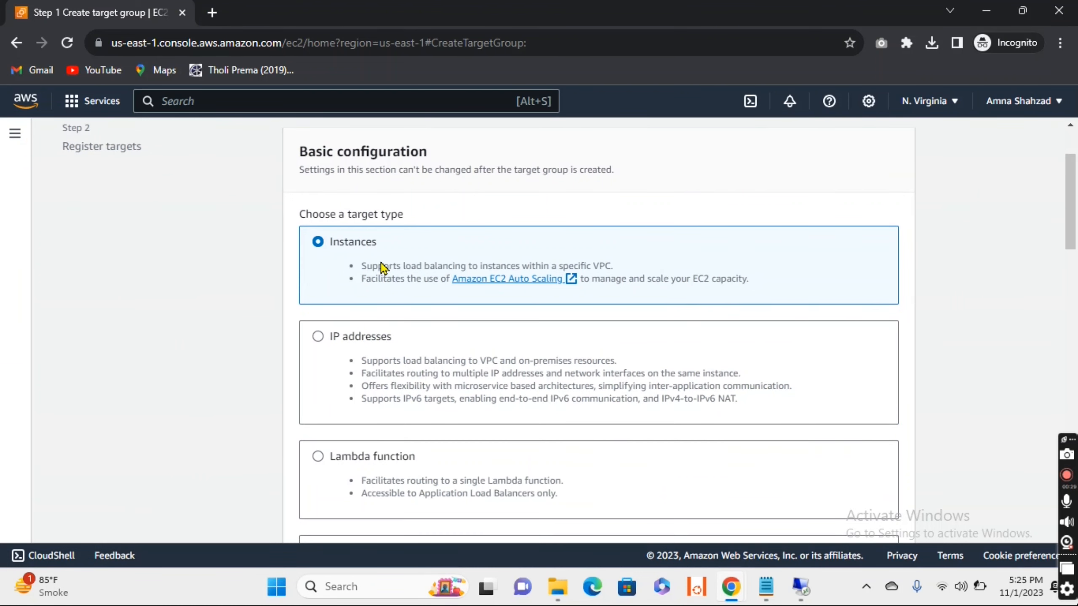
{"action": "scroll", "coordinate": [436, 197], "scroll_direction": "down", "scroll_amount": 5}
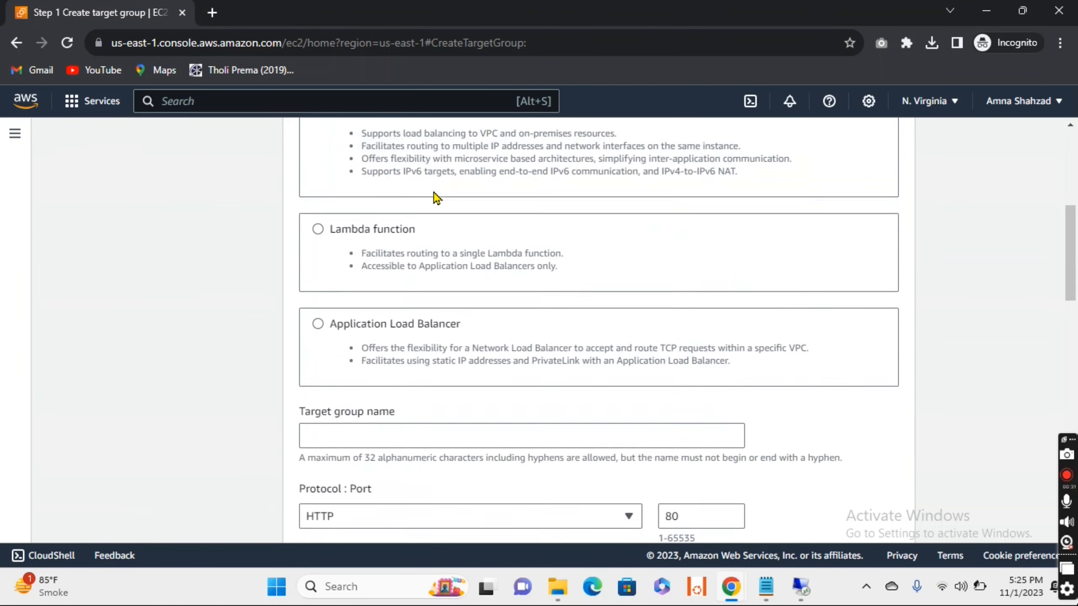
{"action": "scroll", "coordinate": [436, 197], "scroll_direction": "down", "scroll_amount": 2}
{"action": "left_click", "coordinate": [364, 359]}
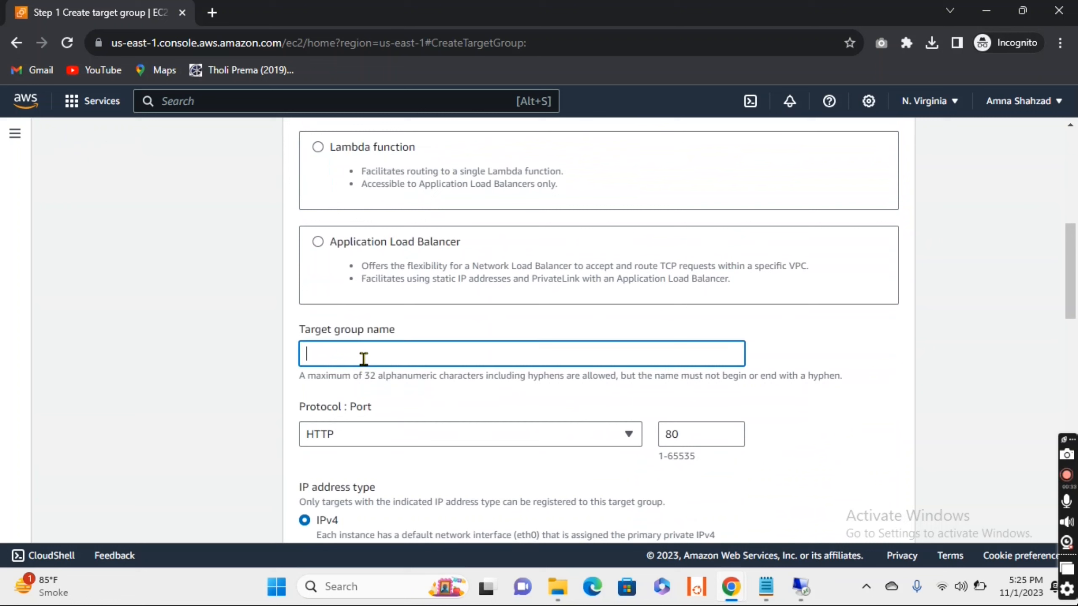
{"action": "type", "text": "lIS-TG"}
Keep HTTP port 80, IPv4, the preselected VPC, HTTP1 and health check path "/", and continue to target registration.
{"action": "scroll", "coordinate": [462, 398], "scroll_direction": "down", "scroll_amount": 2}
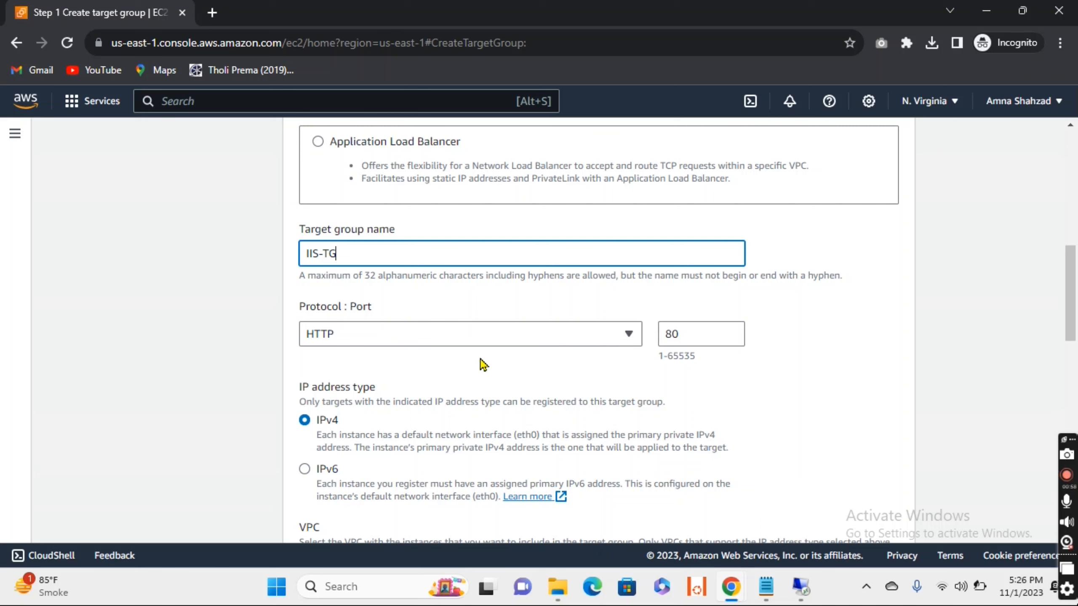
{"action": "scroll", "coordinate": [396, 360], "scroll_direction": "down", "scroll_amount": 1}
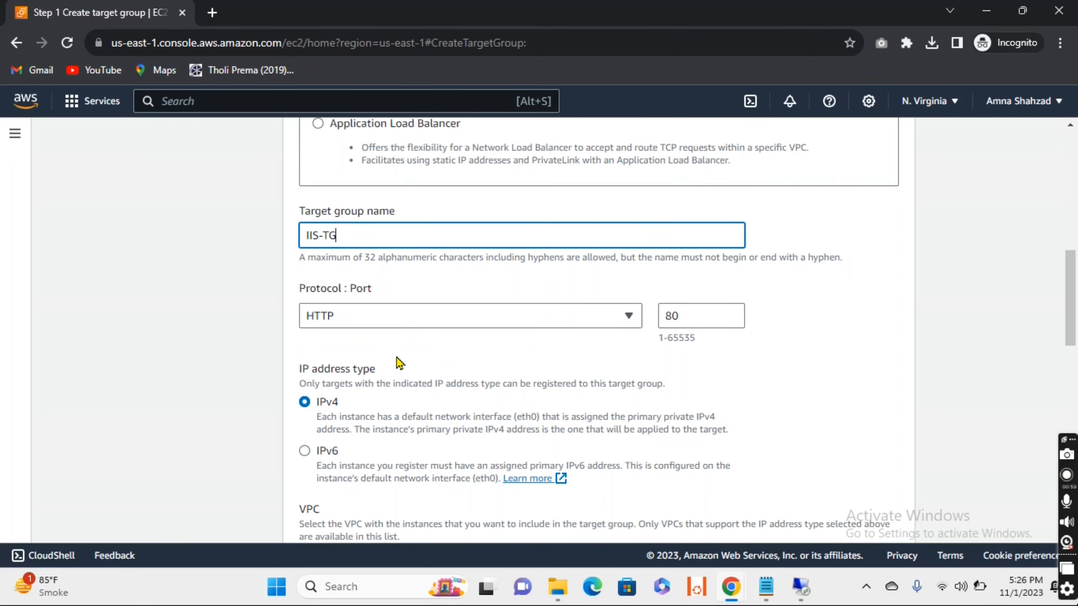
{"action": "scroll", "coordinate": [536, 349], "scroll_direction": "down", "scroll_amount": 3}
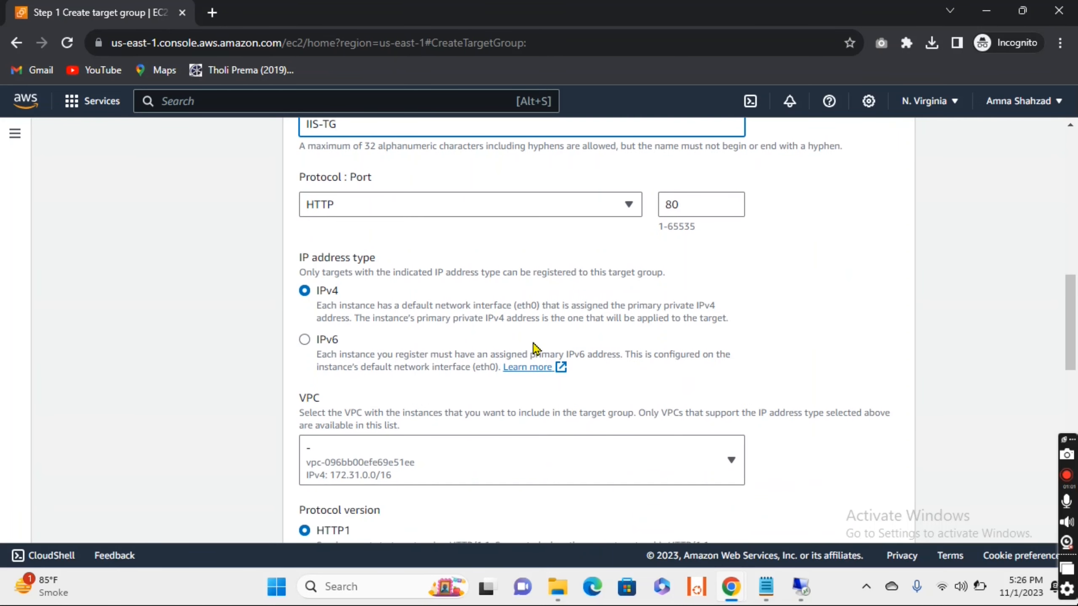
{"action": "scroll", "coordinate": [436, 333], "scroll_direction": "down", "scroll_amount": 4}
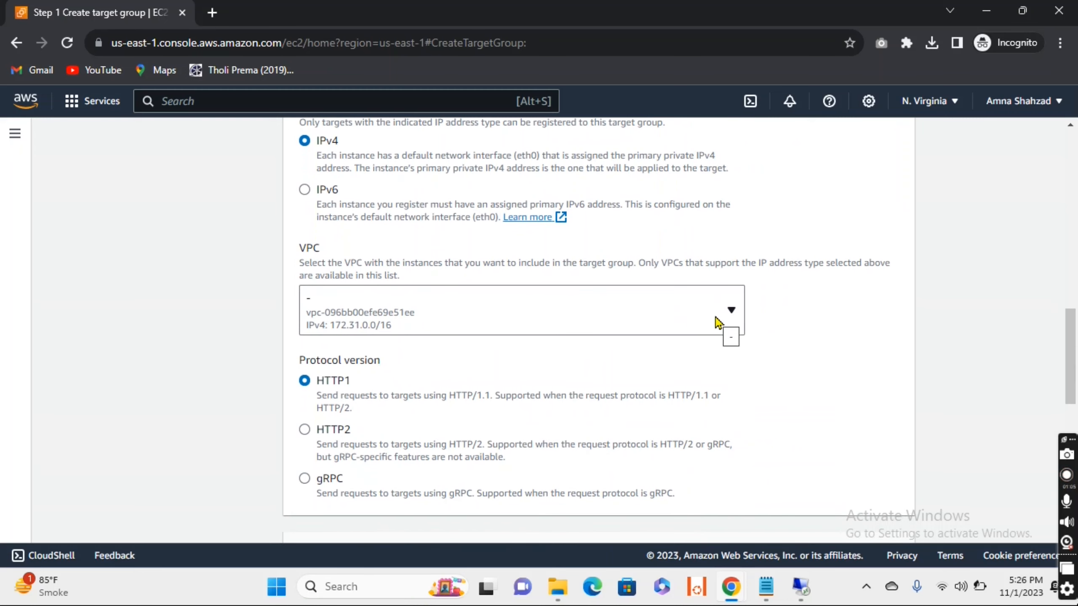
{"action": "scroll", "coordinate": [719, 323], "scroll_direction": "down", "scroll_amount": 6}
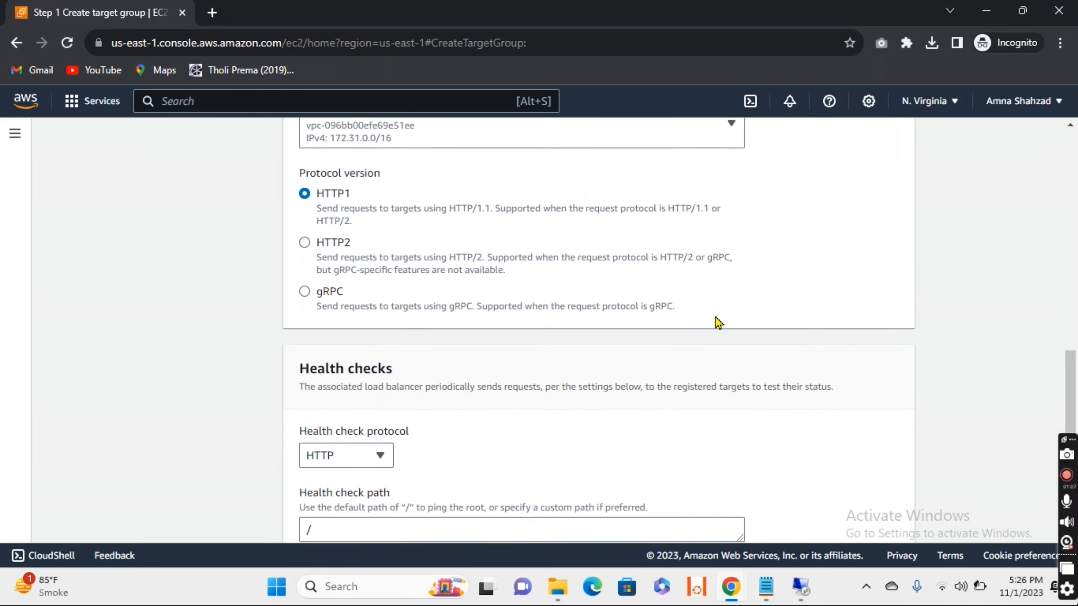
{"action": "scroll", "coordinate": [718, 322], "scroll_direction": "down", "scroll_amount": 4}
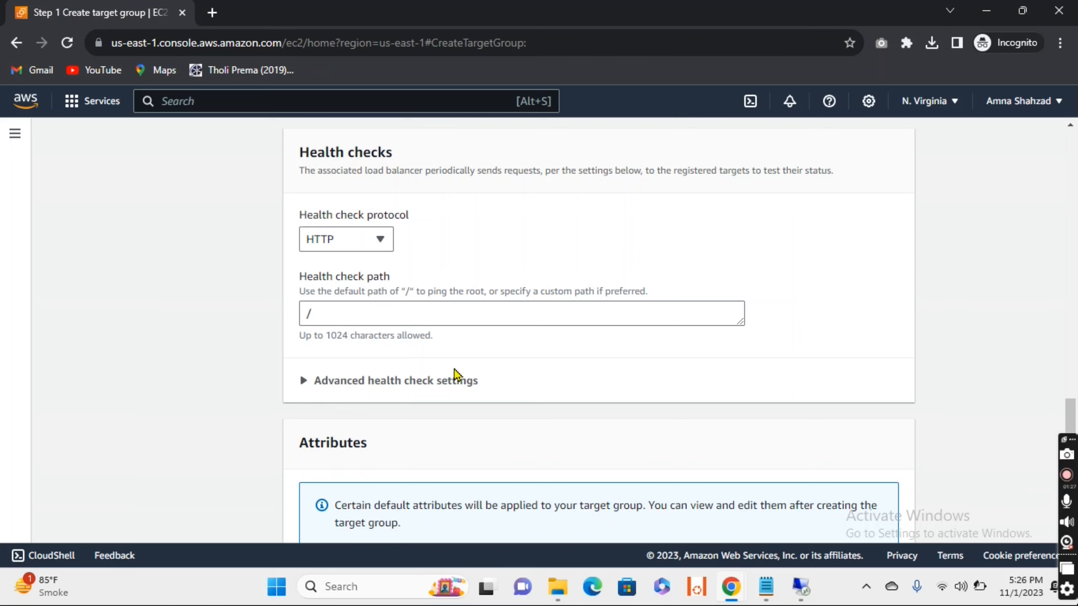
{"action": "scroll", "coordinate": [456, 376], "scroll_direction": "down", "scroll_amount": 3}
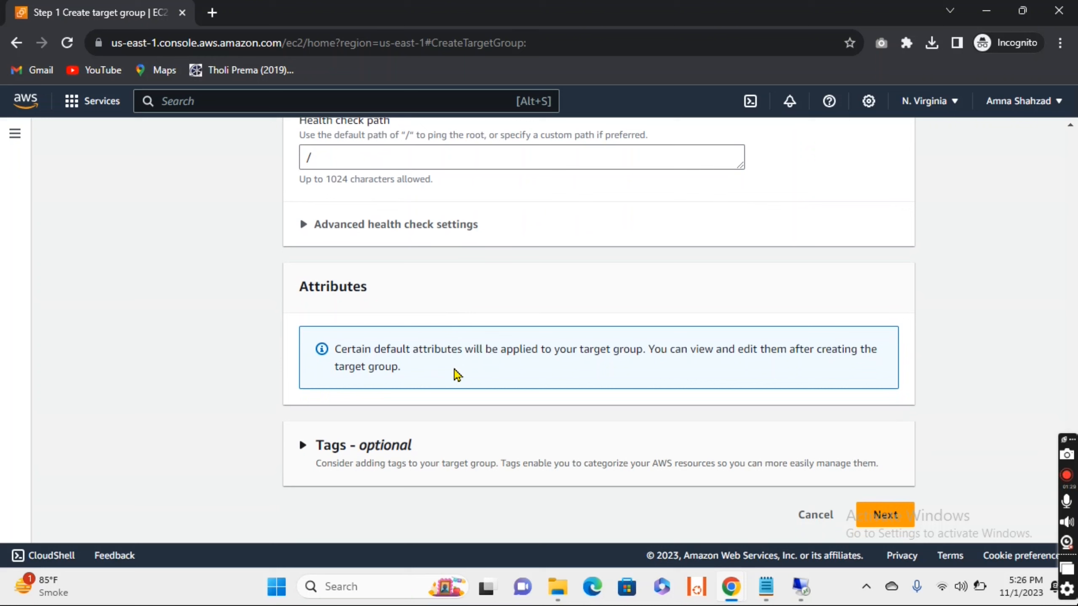
{"action": "left_click", "coordinate": [884, 514]}
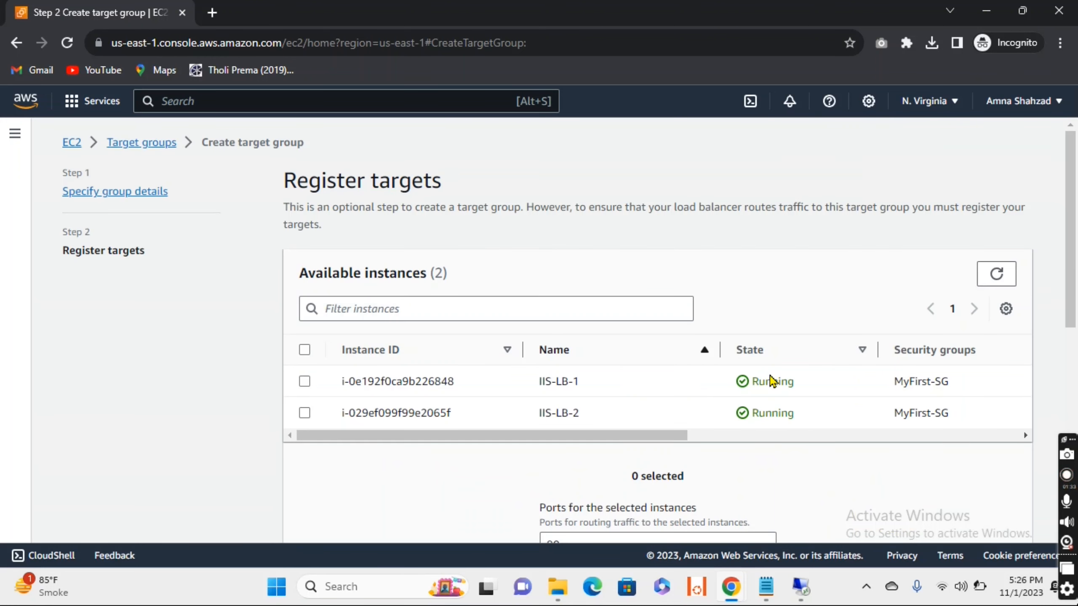
Include IIS-LB-1 and IIS-LB-2 as pending targets on port 80 and create the target group.
{"action": "scroll", "coordinate": [771, 379], "scroll_direction": "down", "scroll_amount": 3}
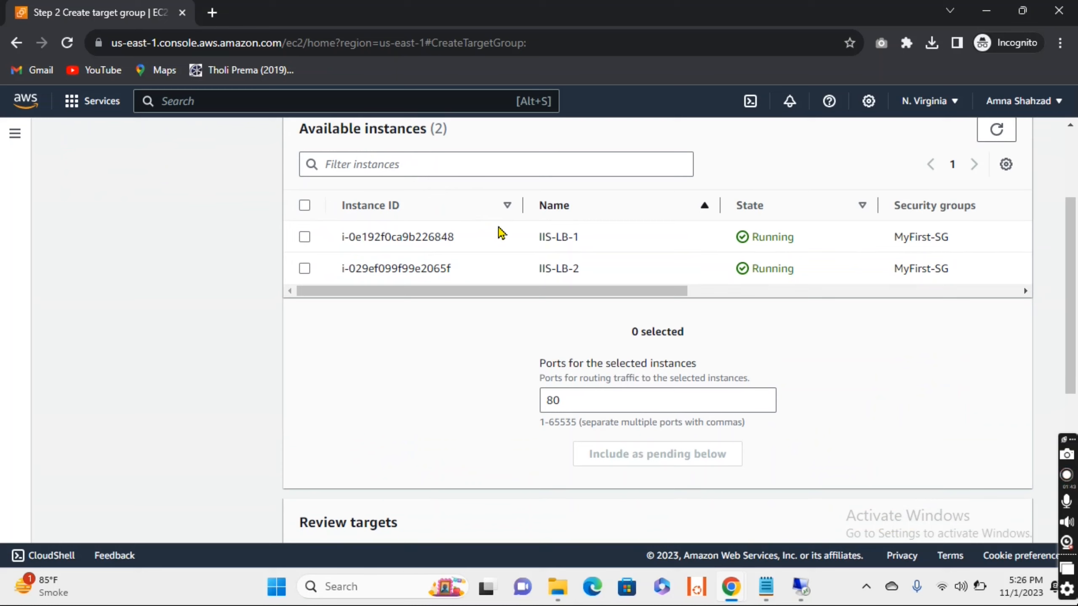
{"action": "left_click", "coordinate": [305, 237]}
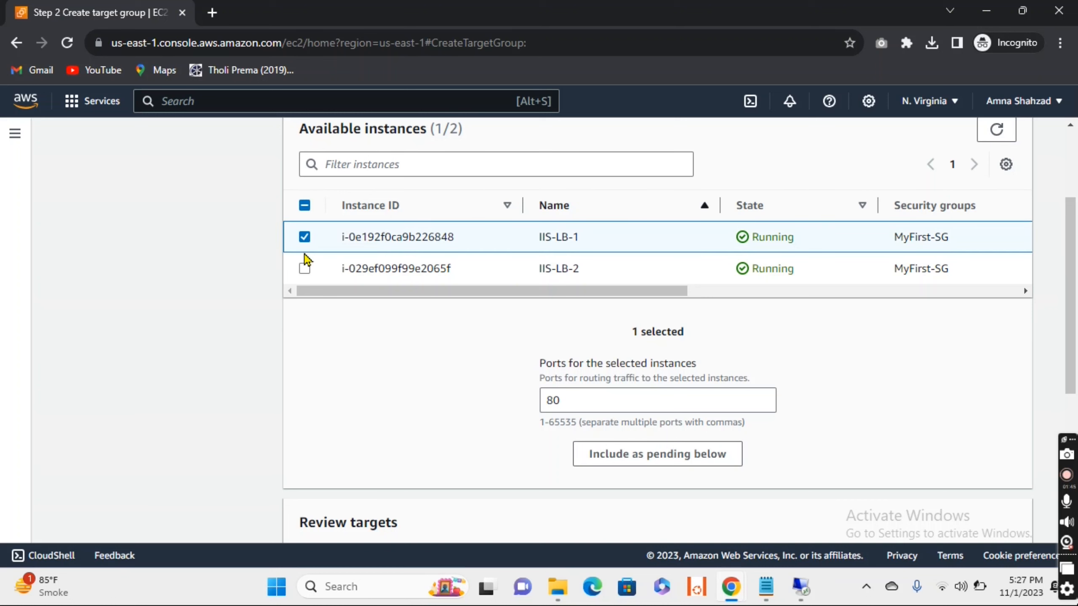
{"action": "left_click", "coordinate": [305, 269]}
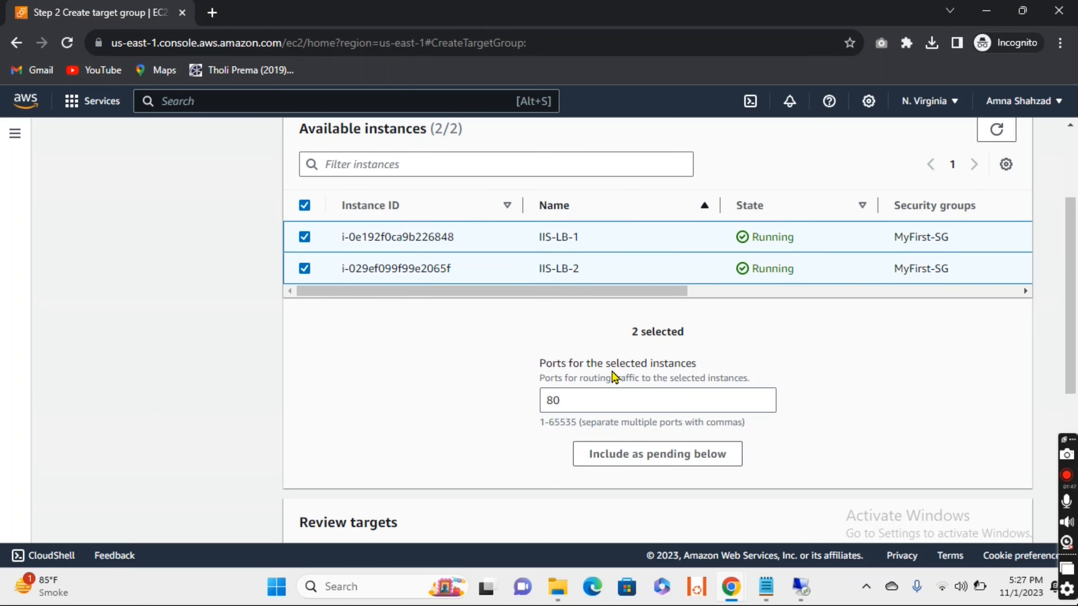
{"action": "scroll", "coordinate": [613, 376], "scroll_direction": "down", "scroll_amount": 2}
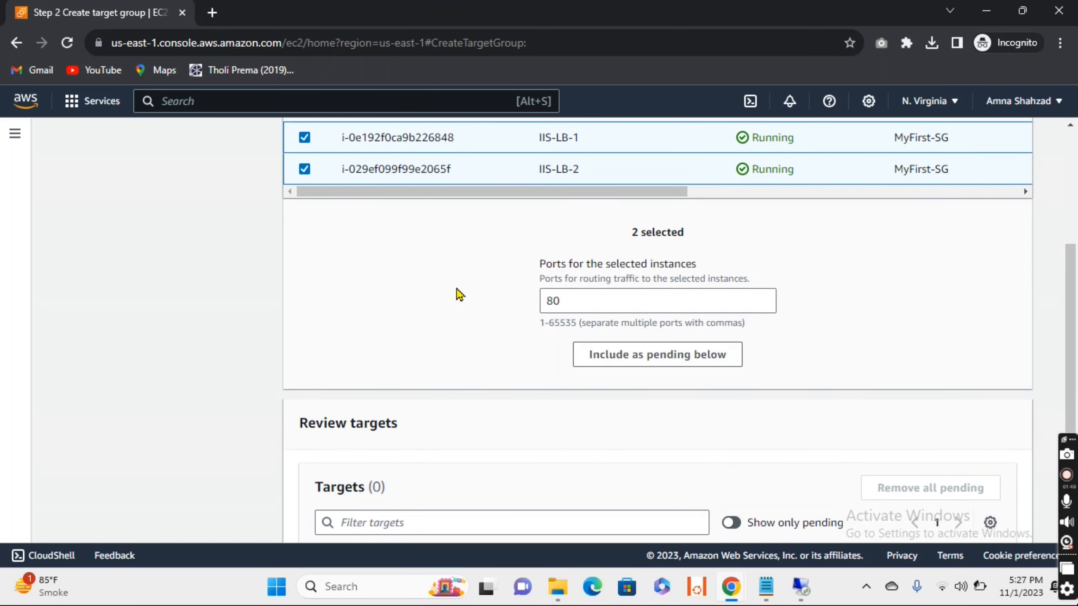
{"action": "scroll", "coordinate": [686, 385], "scroll_direction": "down", "scroll_amount": 2}
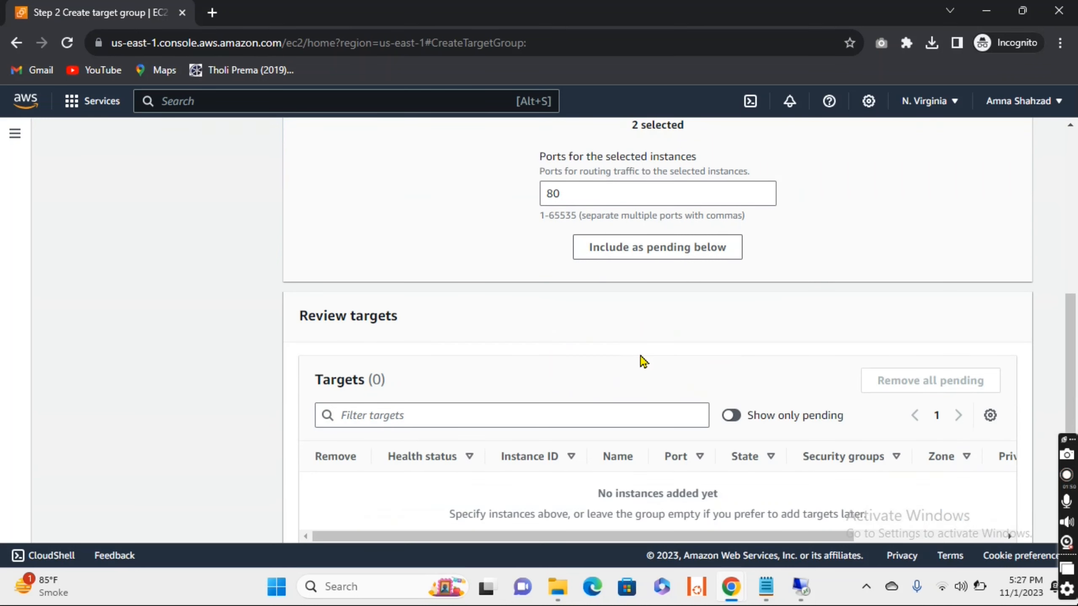
{"action": "scroll", "coordinate": [626, 515], "scroll_direction": "down", "scroll_amount": 1}
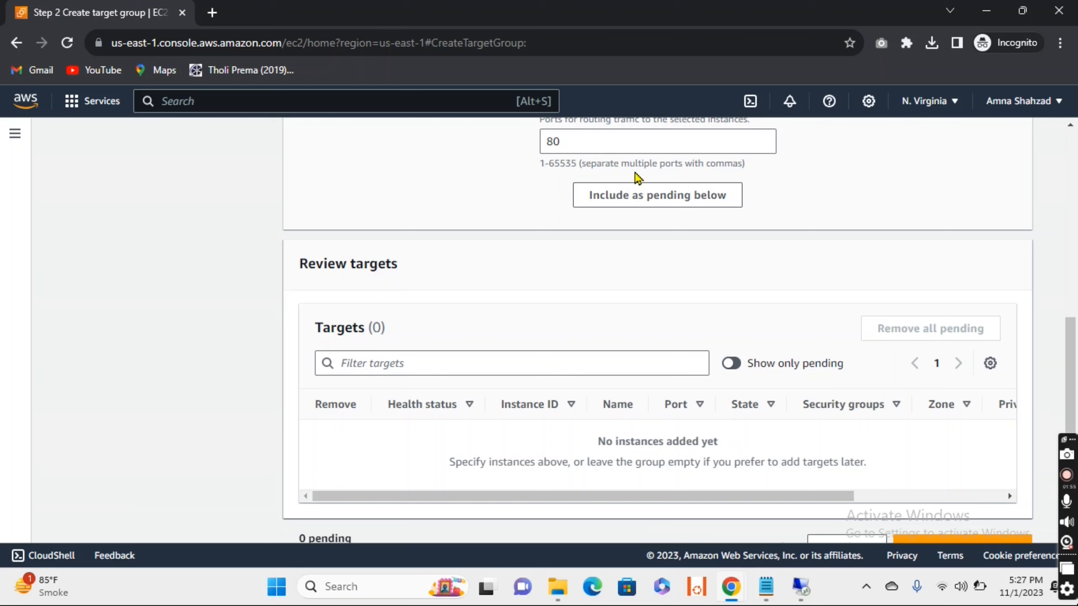
{"action": "left_click", "coordinate": [663, 195]}
{"action": "scroll", "coordinate": [584, 488], "scroll_direction": "down", "scroll_amount": 1}
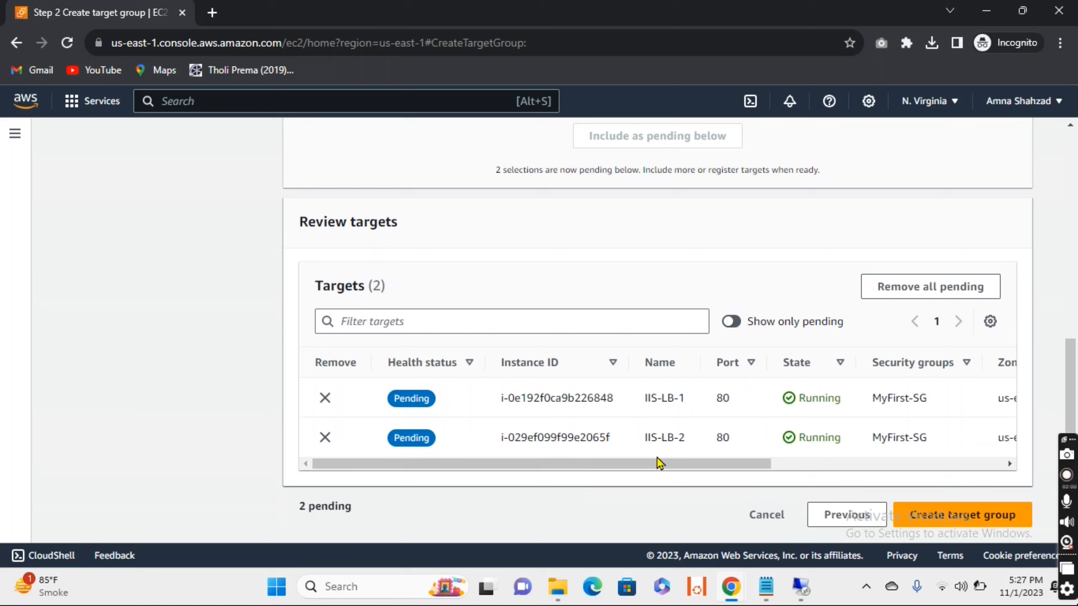
{"action": "left_click", "coordinate": [967, 517]}
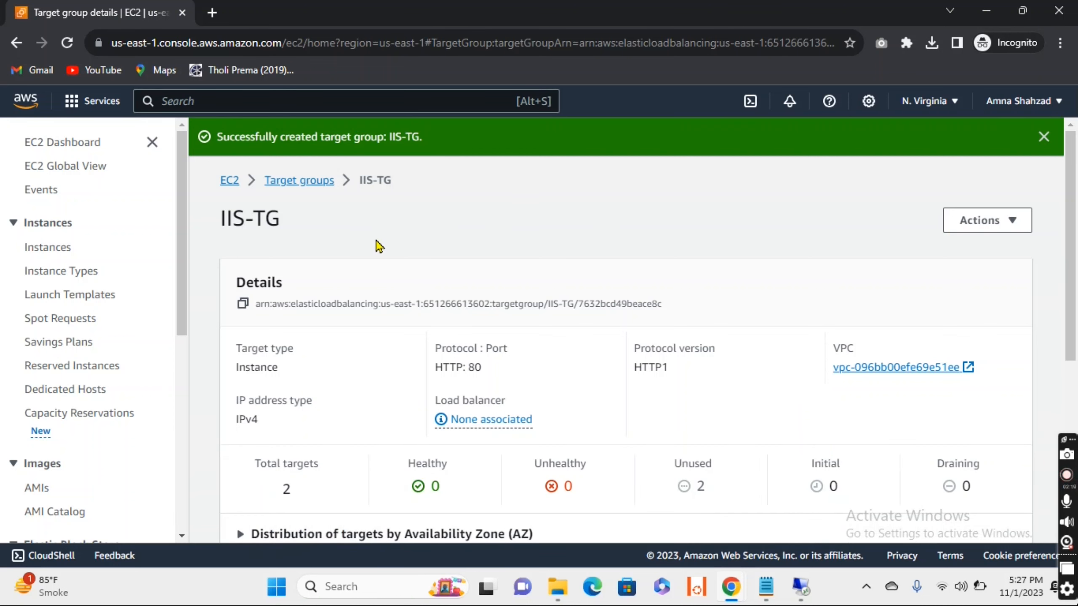
Return to the target groups list, refresh it and examine the port, target type, load balancer and VPC columns of IIS-TG.
{"action": "left_click", "coordinate": [305, 182]}
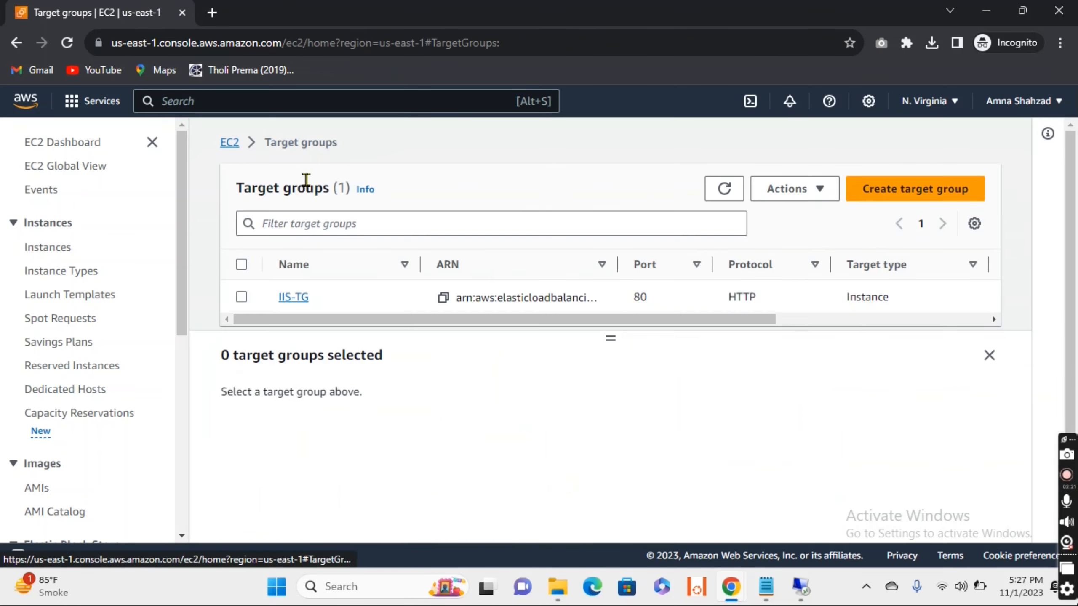
{"action": "left_click_drag", "start_coordinate": [470, 322], "coordinate": [698, 335]}
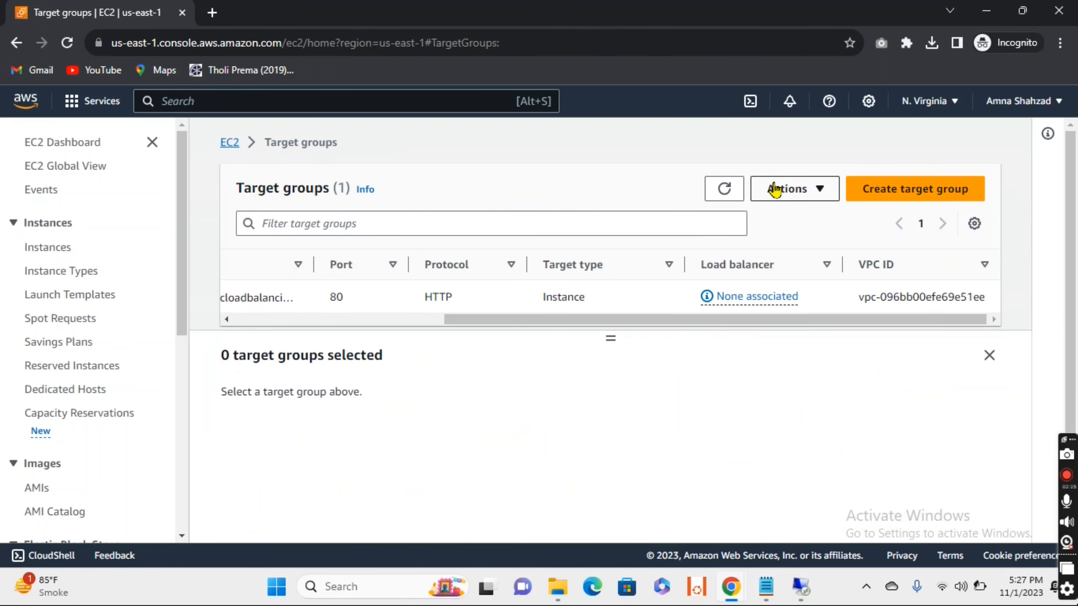
{"action": "left_click", "coordinate": [725, 189]}
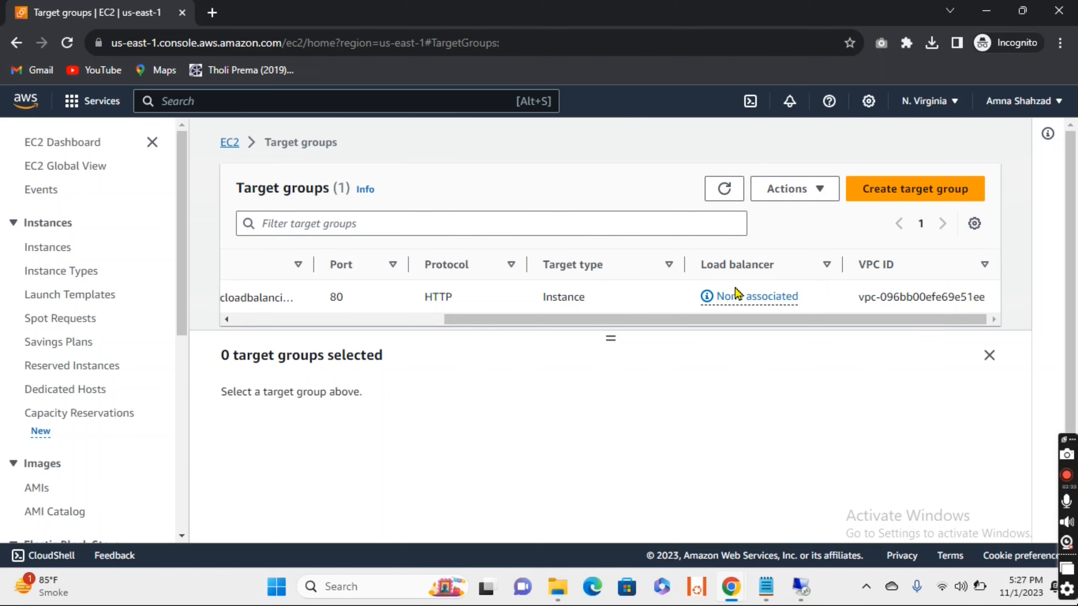
{"action": "left_click_drag", "start_coordinate": [664, 320], "coordinate": [388, 331]}
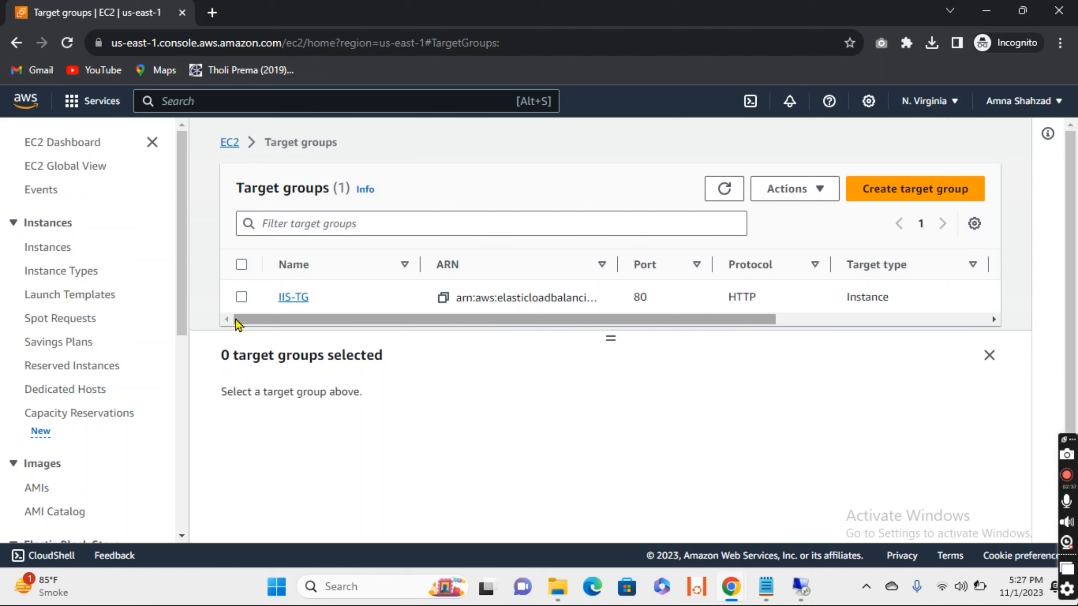
{"action": "left_click_drag", "start_coordinate": [486, 319], "coordinate": [738, 338]}
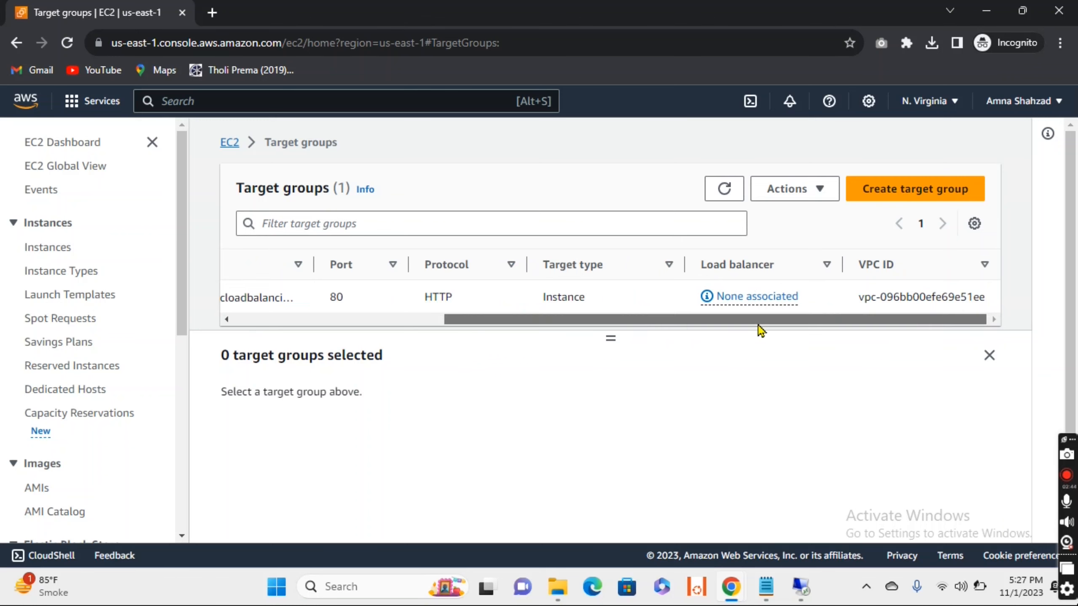
{"action": "left_click_drag", "start_coordinate": [758, 325], "coordinate": [464, 330]}
Go to the load balancers page and start creating an Application Load Balancer.
{"action": "left_click_drag", "start_coordinate": [181, 320], "coordinate": [174, 552]}
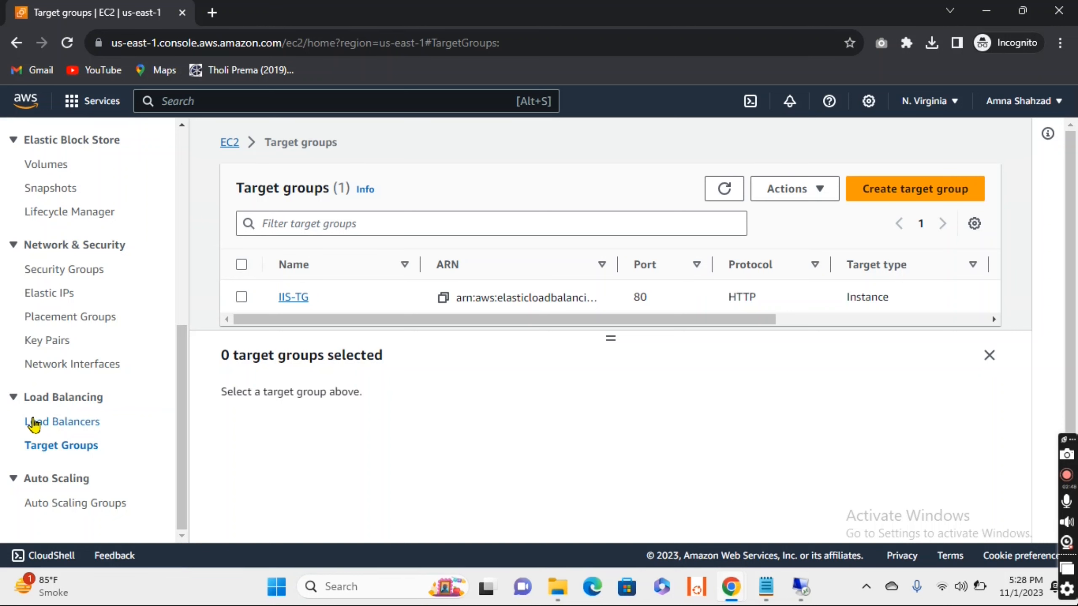
{"action": "left_click", "coordinate": [75, 429]}
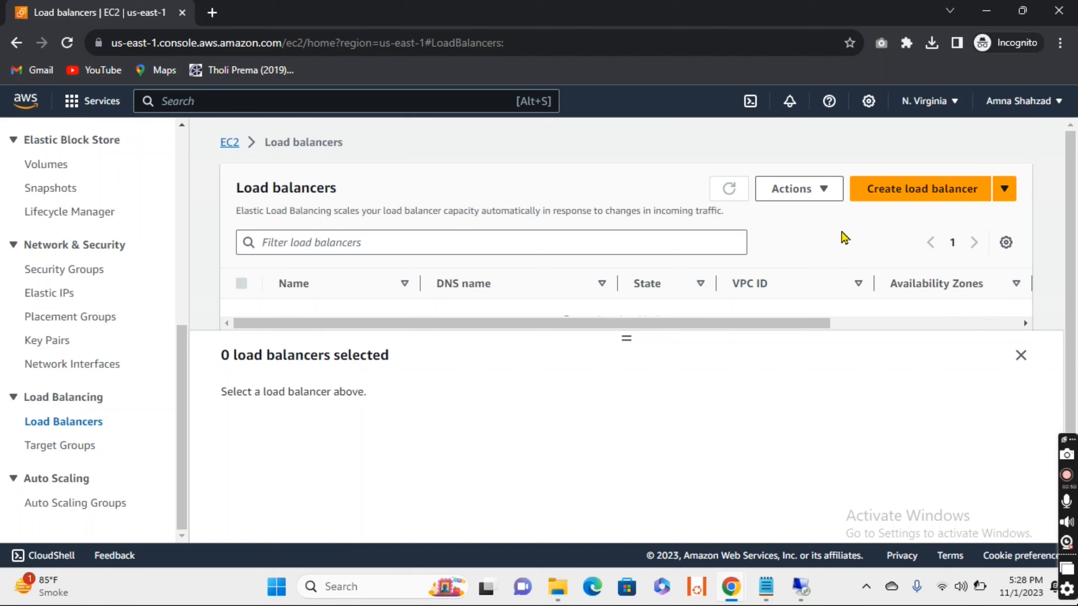
{"action": "left_click", "coordinate": [909, 198]}
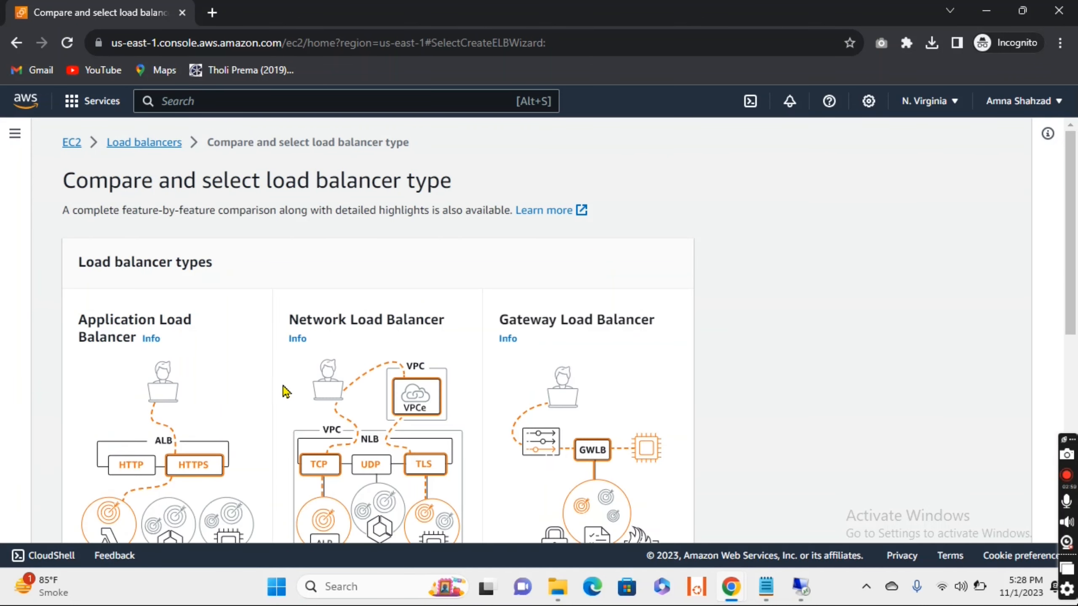
{"action": "scroll", "coordinate": [369, 414], "scroll_direction": "down", "scroll_amount": 4}
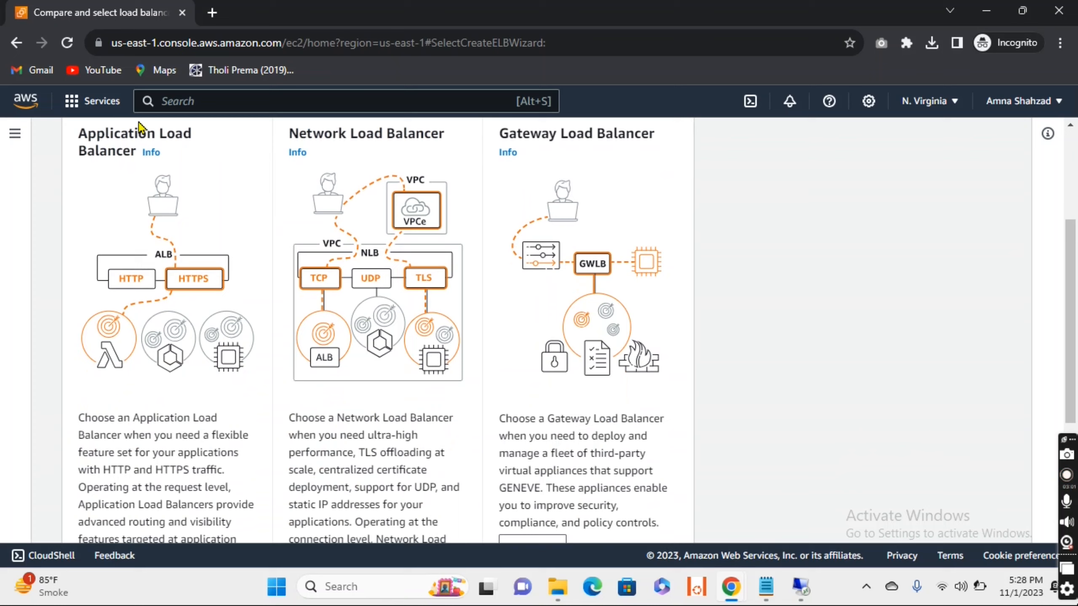
{"action": "scroll", "coordinate": [219, 365], "scroll_direction": "down", "scroll_amount": 5}
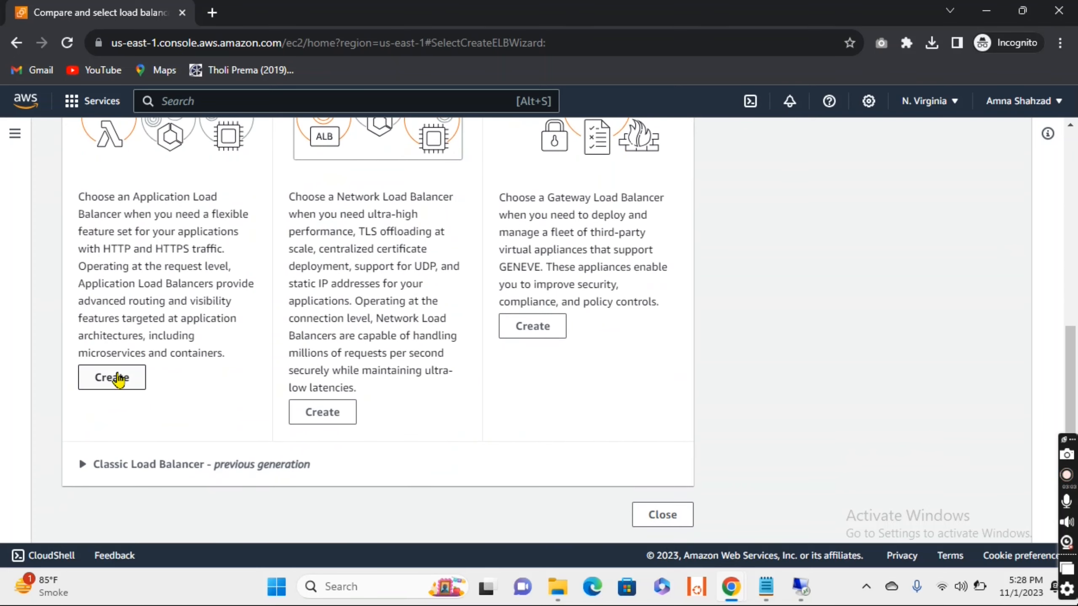
{"action": "left_click", "coordinate": [119, 380]}
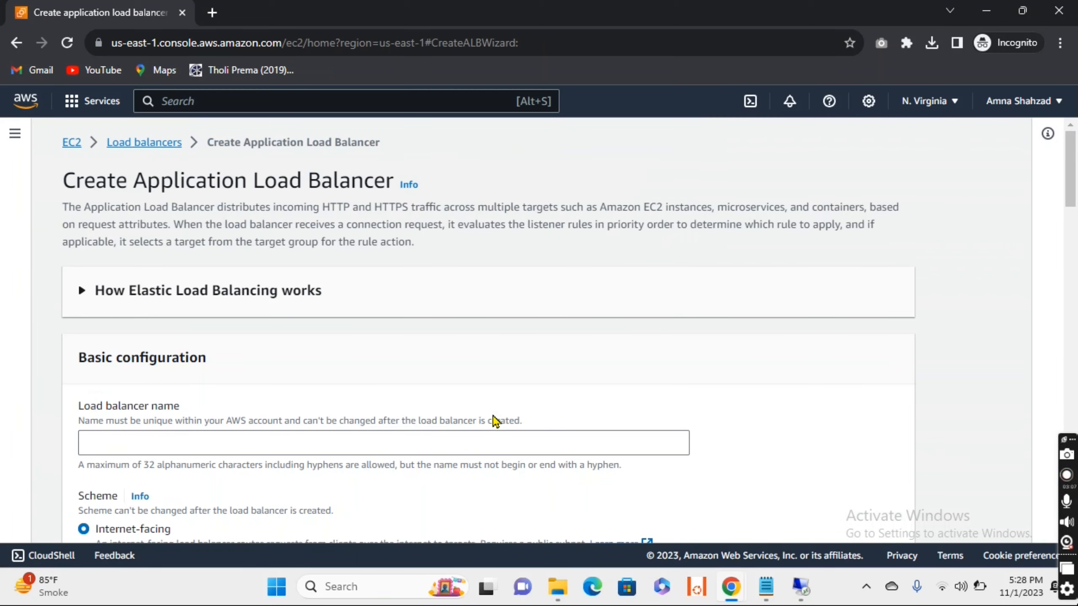
Name the load balancer App-LB and keep the Internet-facing scheme and IPv4 address type.
{"action": "scroll", "coordinate": [494, 420], "scroll_direction": "down", "scroll_amount": 3}
{"action": "left_click", "coordinate": [265, 287]}
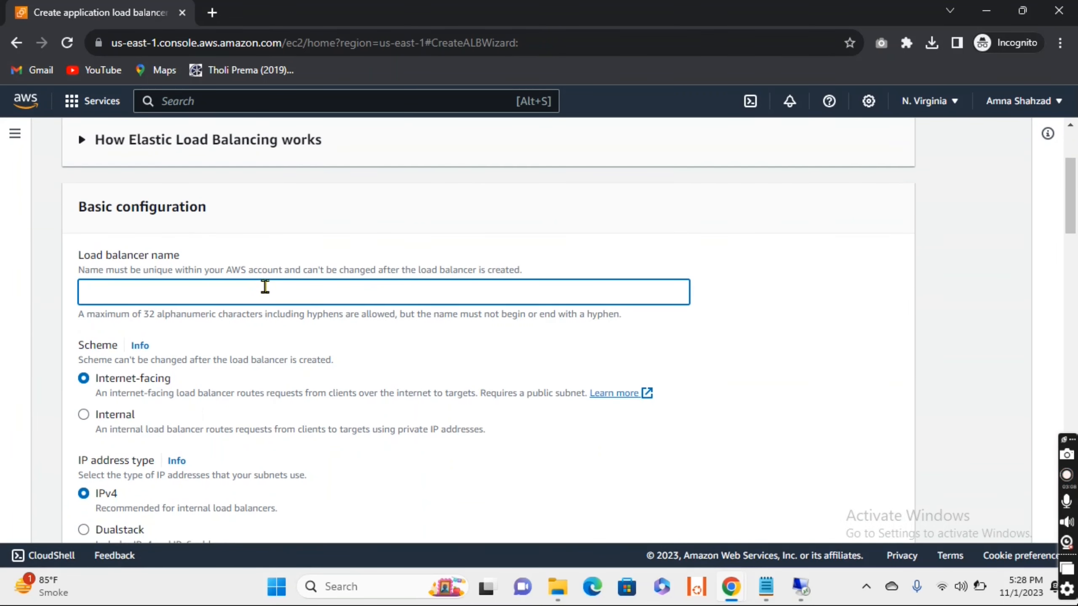
{"action": "type", "text": "App-LB"}
{"action": "scroll", "coordinate": [265, 287], "scroll_direction": "down", "scroll_amount": 2}
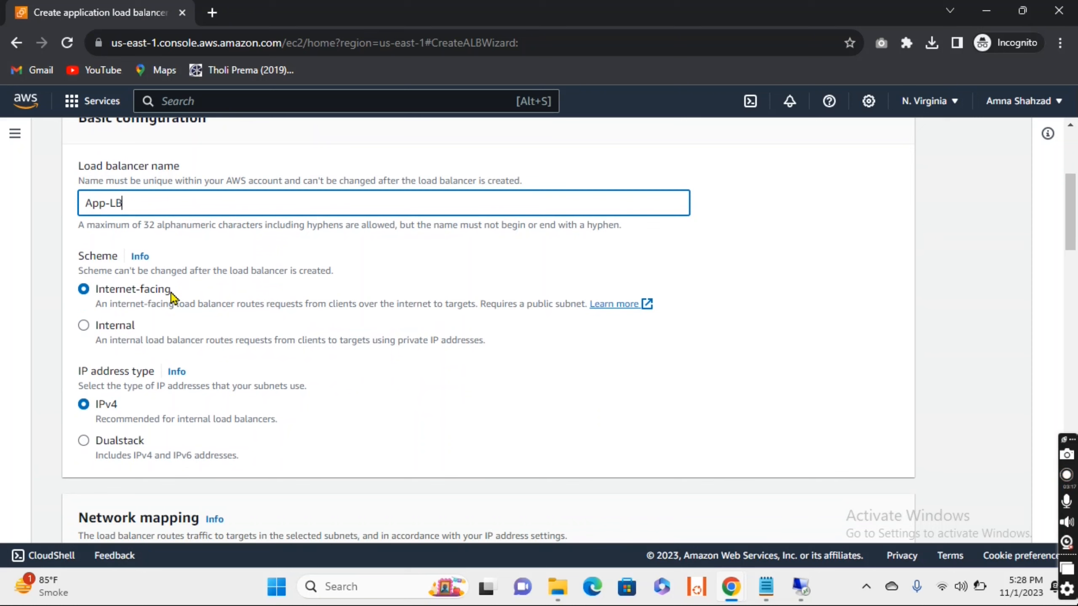
{"action": "scroll", "coordinate": [173, 300], "scroll_direction": "down", "scroll_amount": 1}
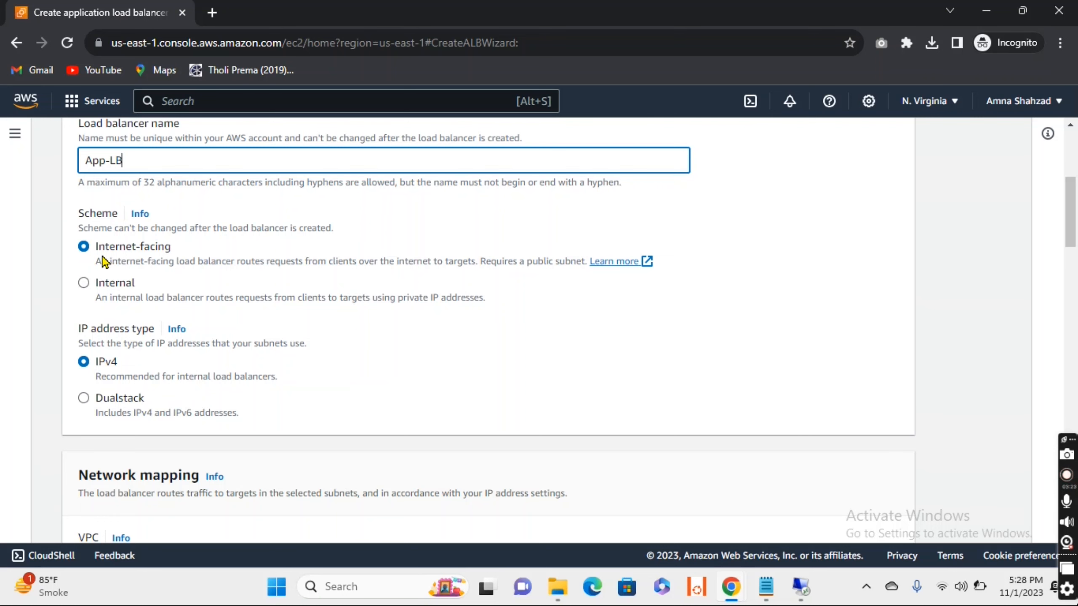
Keep the preselected VPC and map all six Availability Zones, us-east-1a through us-east-1f, with their preselected subnets.
{"action": "scroll", "coordinate": [360, 351], "scroll_direction": "down", "scroll_amount": 8}
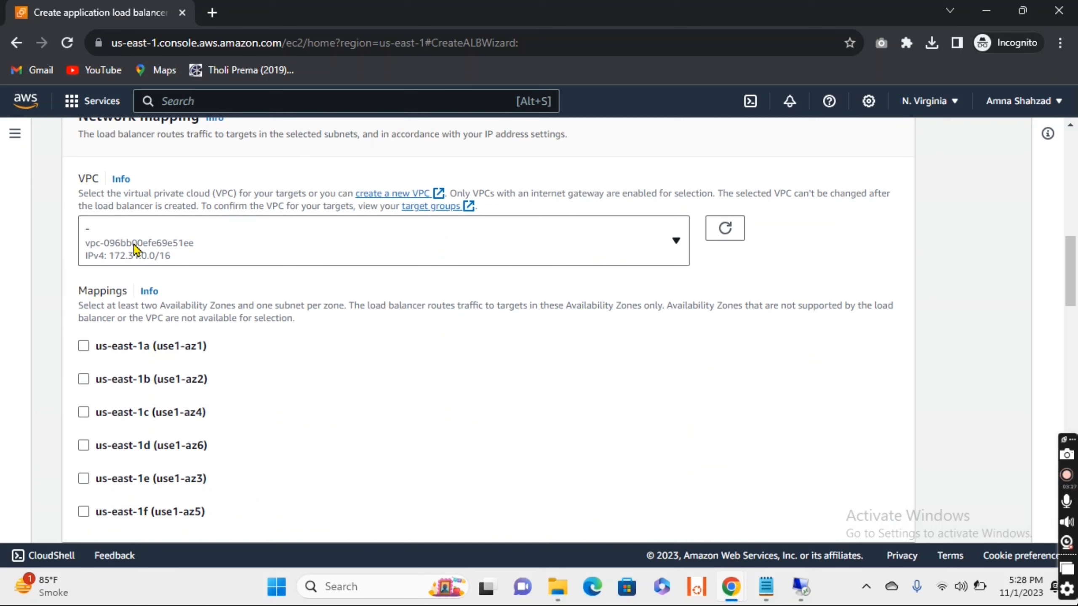
{"action": "scroll", "coordinate": [443, 303], "scroll_direction": "down", "scroll_amount": 3}
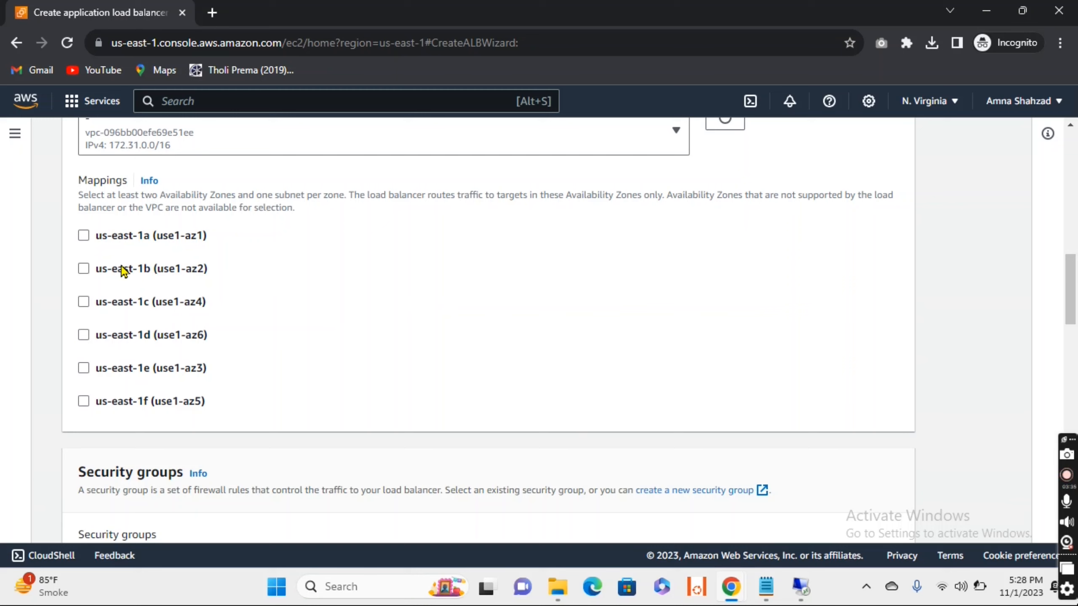
{"action": "left_click", "coordinate": [84, 236]}
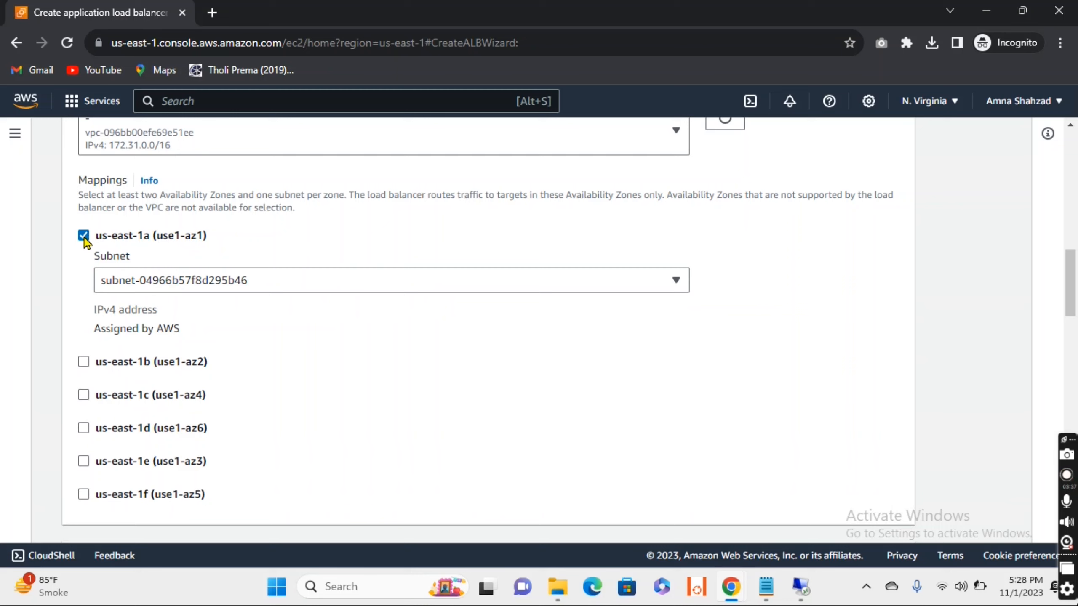
{"action": "left_click", "coordinate": [676, 285]}
{"action": "left_click", "coordinate": [675, 286]}
{"action": "left_click", "coordinate": [83, 364]}
{"action": "scroll", "coordinate": [351, 373], "scroll_direction": "down", "scroll_amount": 2}
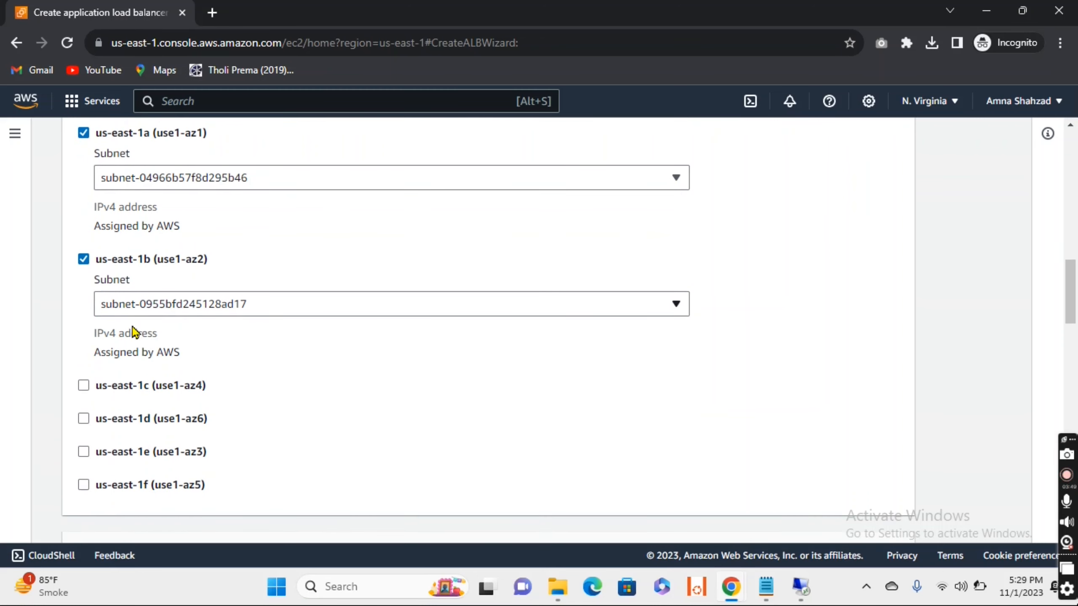
{"action": "left_click", "coordinate": [84, 385]}
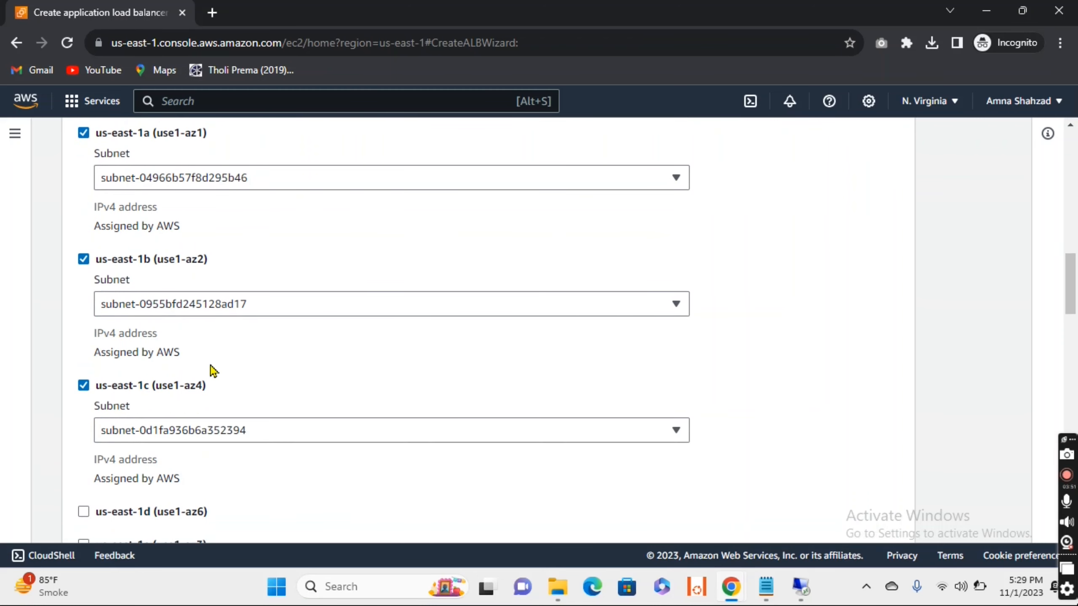
{"action": "scroll", "coordinate": [212, 371], "scroll_direction": "down", "scroll_amount": 3}
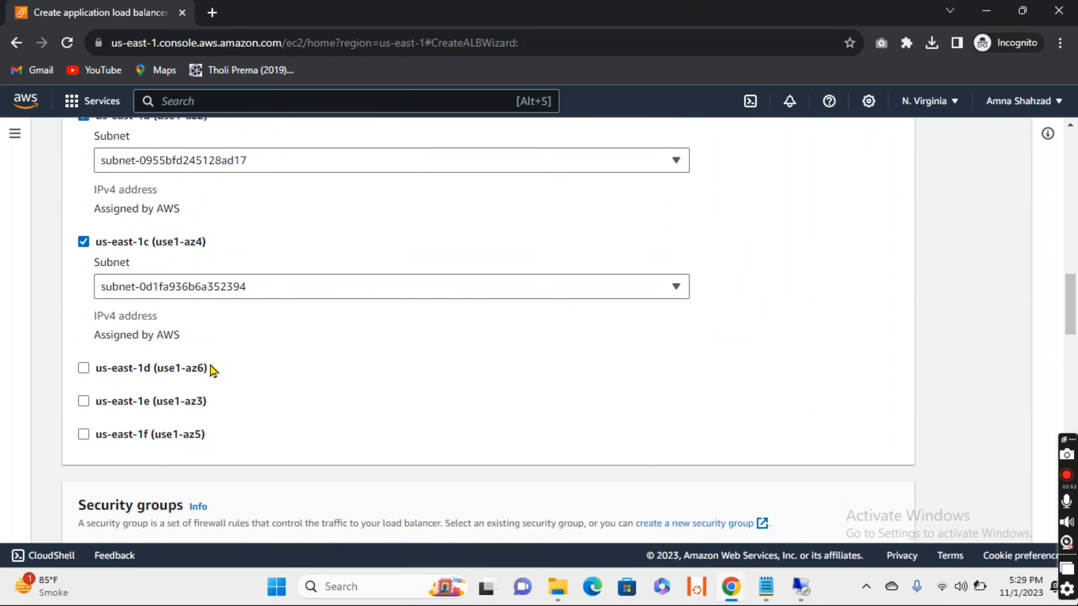
{"action": "left_click", "coordinate": [84, 367]}
{"action": "scroll", "coordinate": [277, 383], "scroll_direction": "down", "scroll_amount": 5}
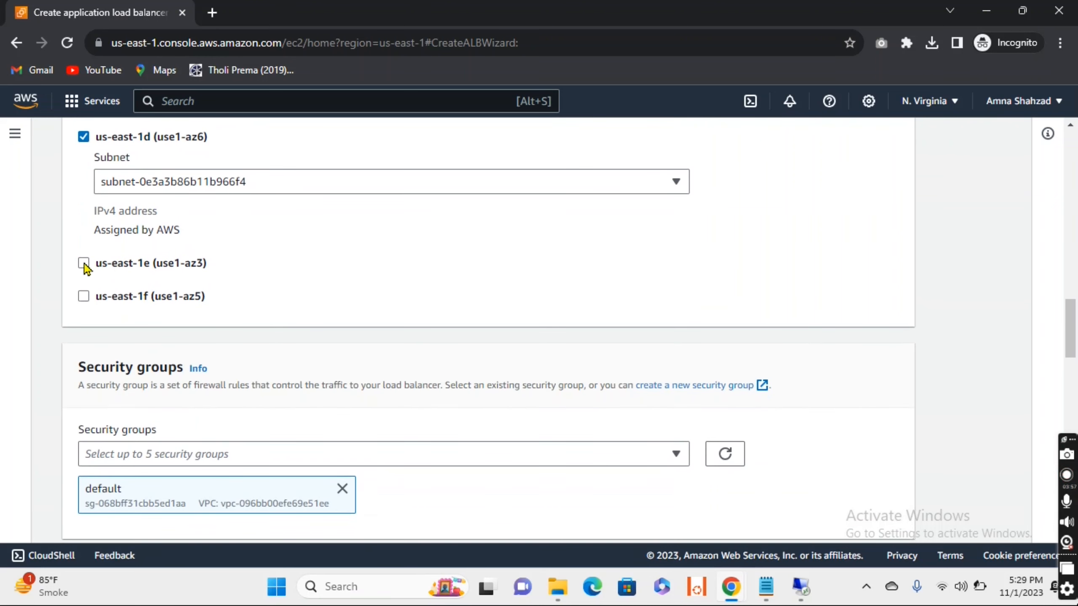
{"action": "left_click", "coordinate": [84, 265]}
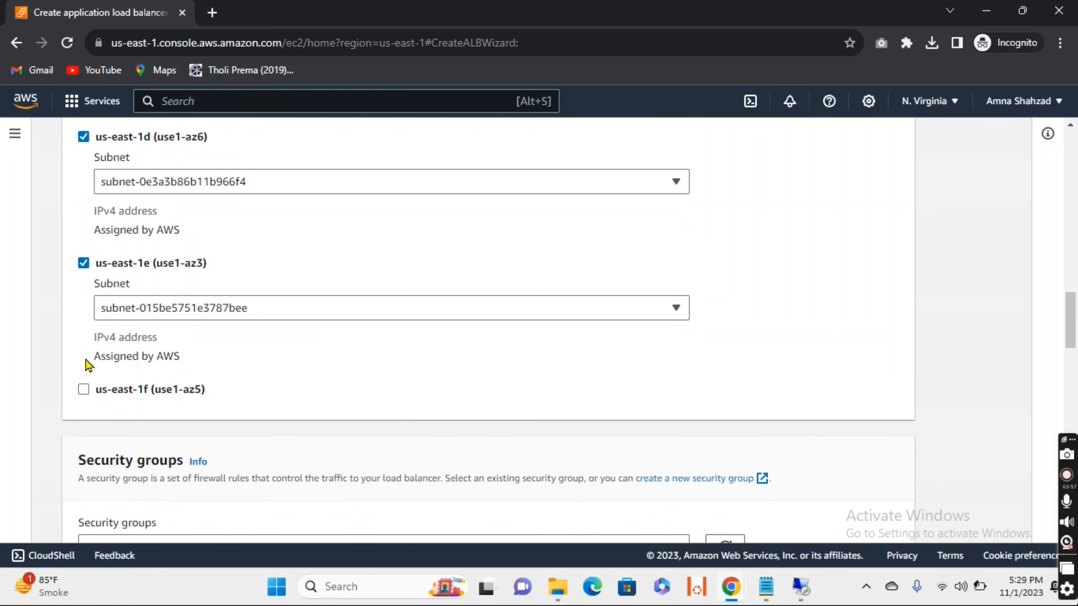
{"action": "left_click", "coordinate": [84, 390]}
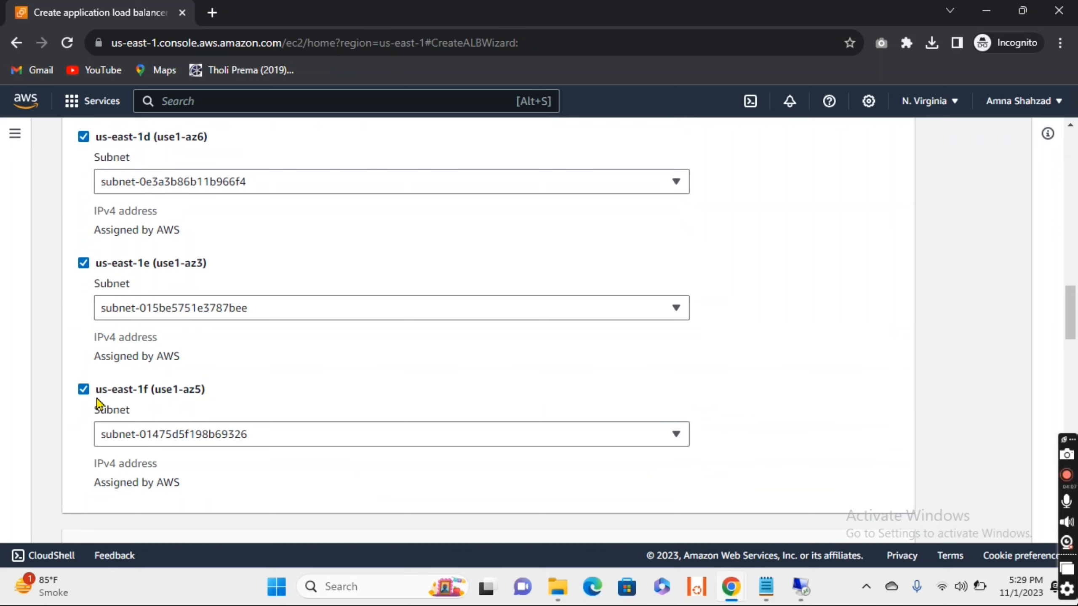
Check the subnet choices for us-east-1e and review the other zone mappings.
{"action": "left_click", "coordinate": [678, 312]}
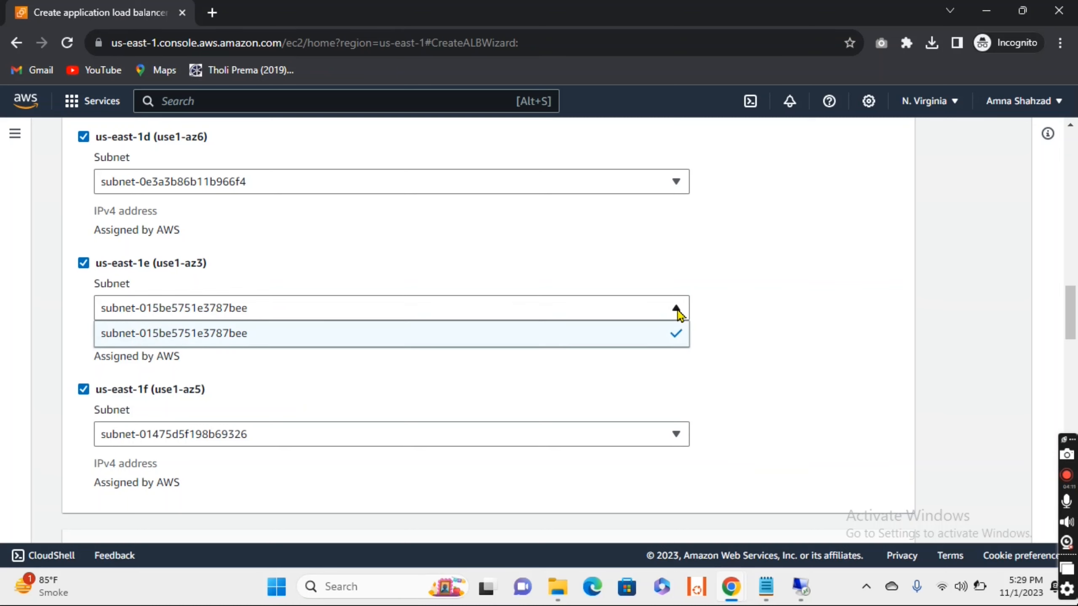
{"action": "scroll", "coordinate": [679, 313], "scroll_direction": "up", "scroll_amount": 12}
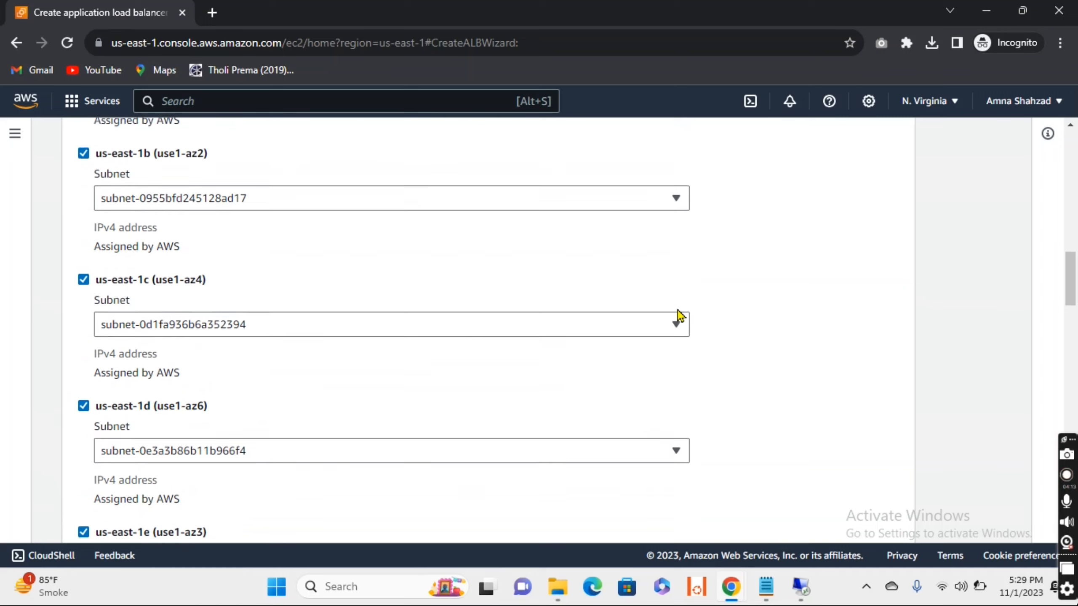
{"action": "scroll", "coordinate": [679, 315], "scroll_direction": "down", "scroll_amount": 12}
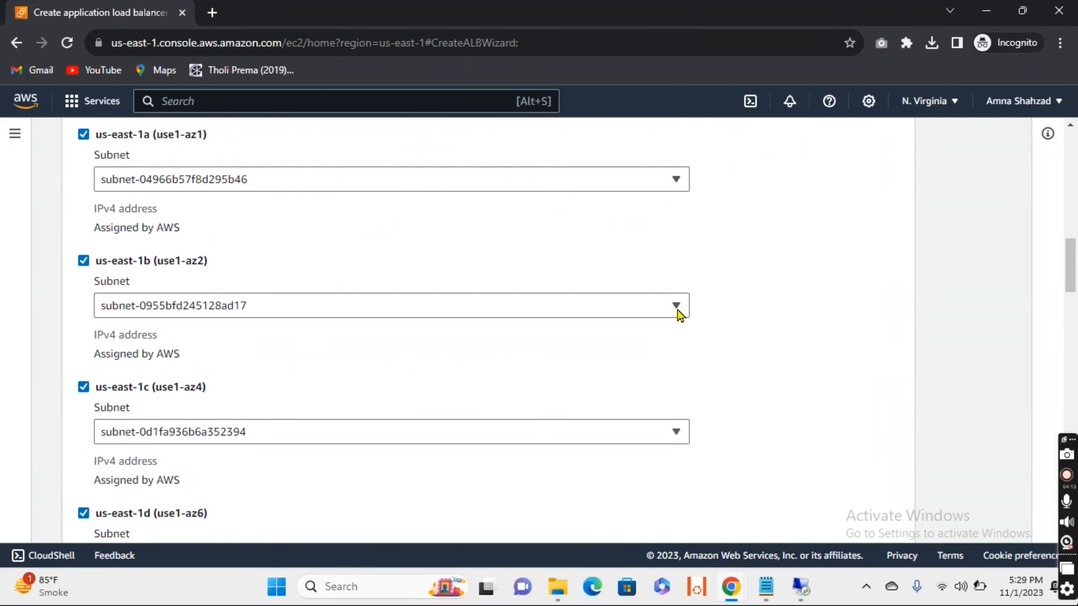
Assign the MyFirst-SG security group to the load balancer and remove the default one.
{"action": "scroll", "coordinate": [679, 315], "scroll_direction": "down", "scroll_amount": 1}
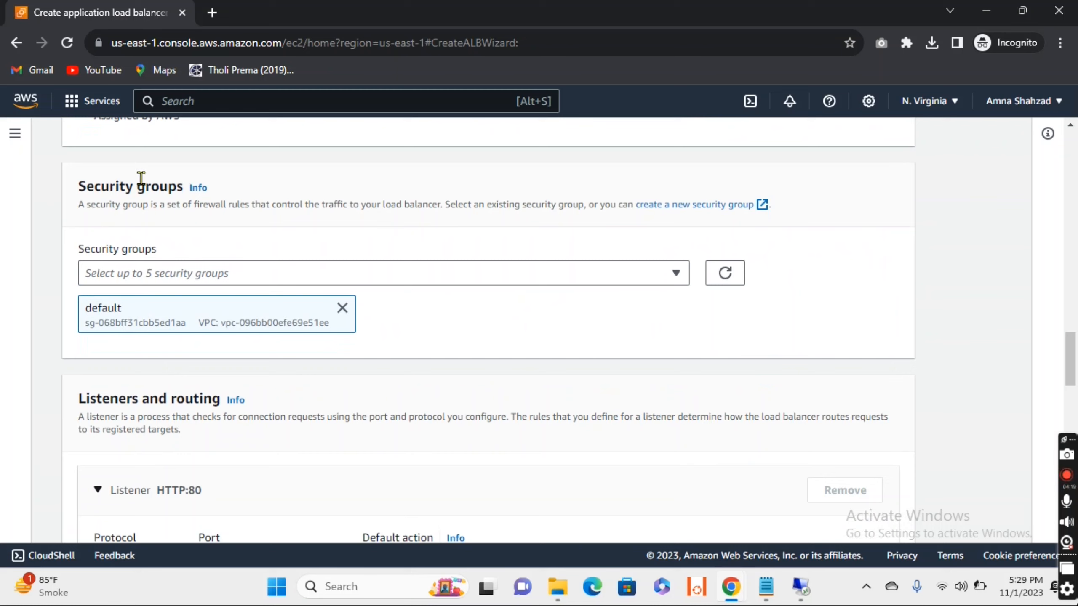
{"action": "left_click", "coordinate": [672, 279]}
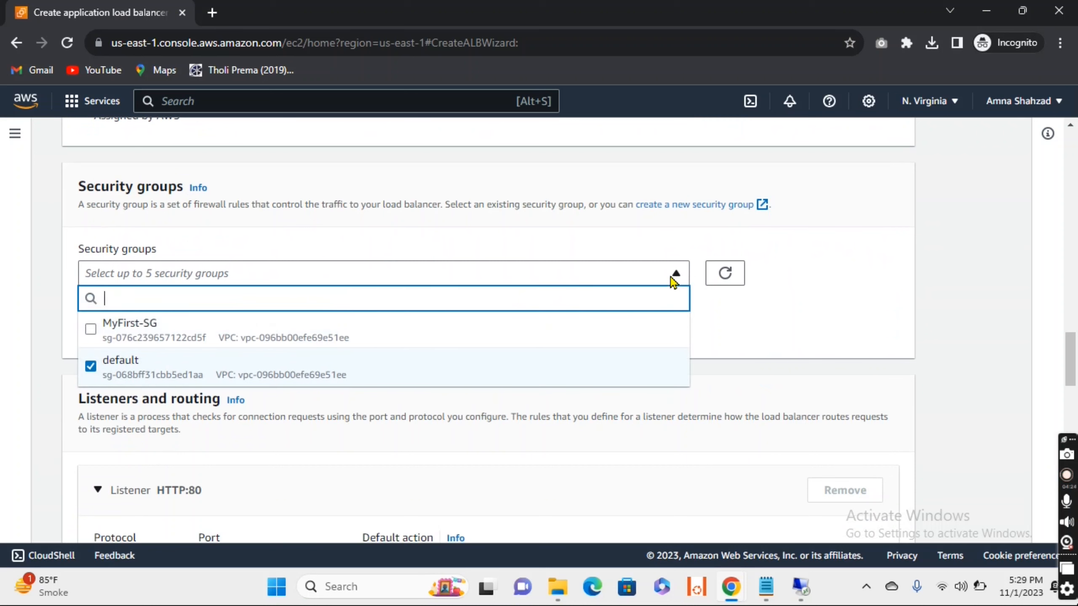
{"action": "left_click", "coordinate": [160, 336]}
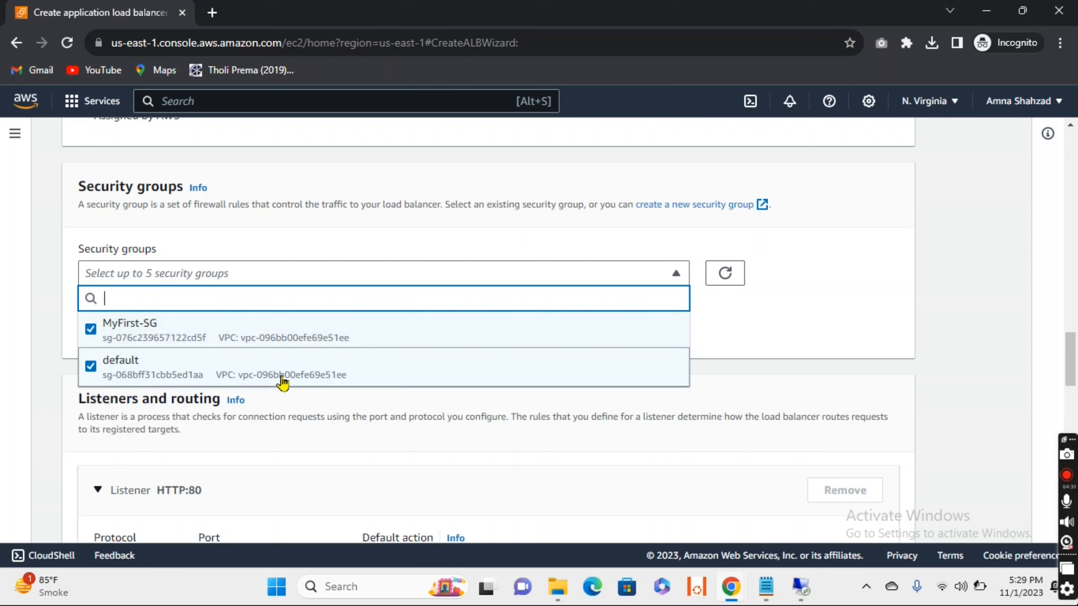
{"action": "left_click", "coordinate": [783, 308]}
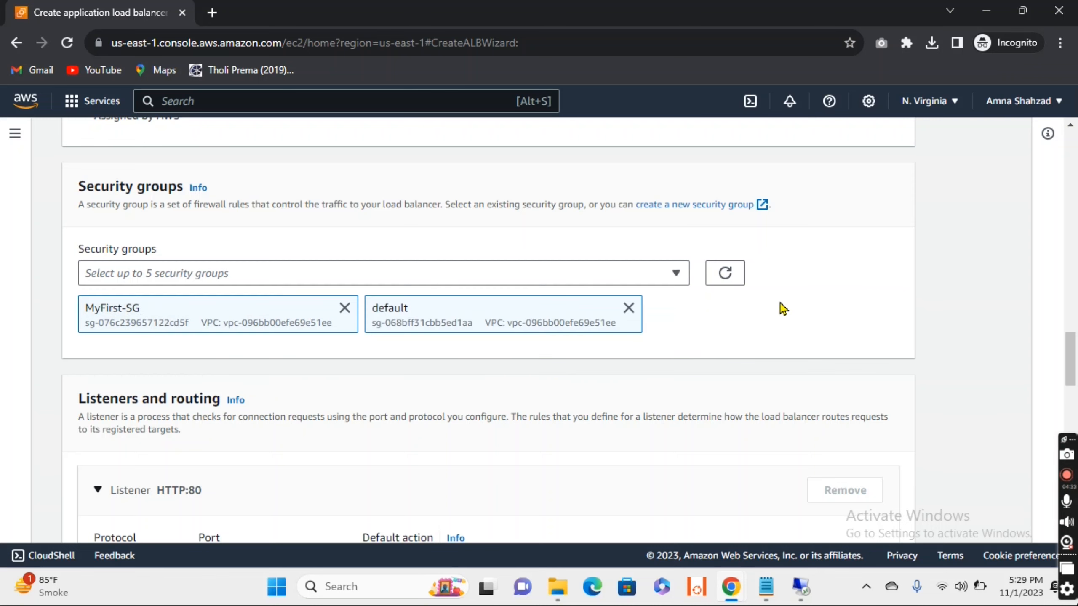
{"action": "left_click", "coordinate": [630, 309]}
Forward the HTTP port 80 listener to target group IIS-TG, skip add-on services and tags, and review the configuration summary.
{"action": "scroll", "coordinate": [637, 315], "scroll_direction": "down", "scroll_amount": 3}
{"action": "scroll", "coordinate": [638, 315], "scroll_direction": "down", "scroll_amount": 2}
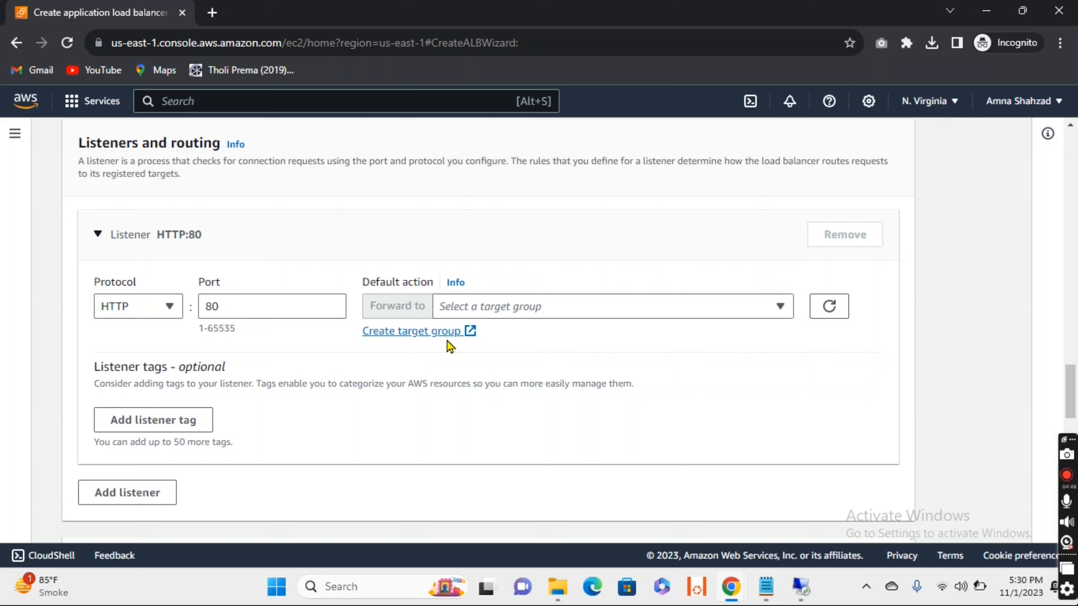
{"action": "left_click", "coordinate": [781, 314]}
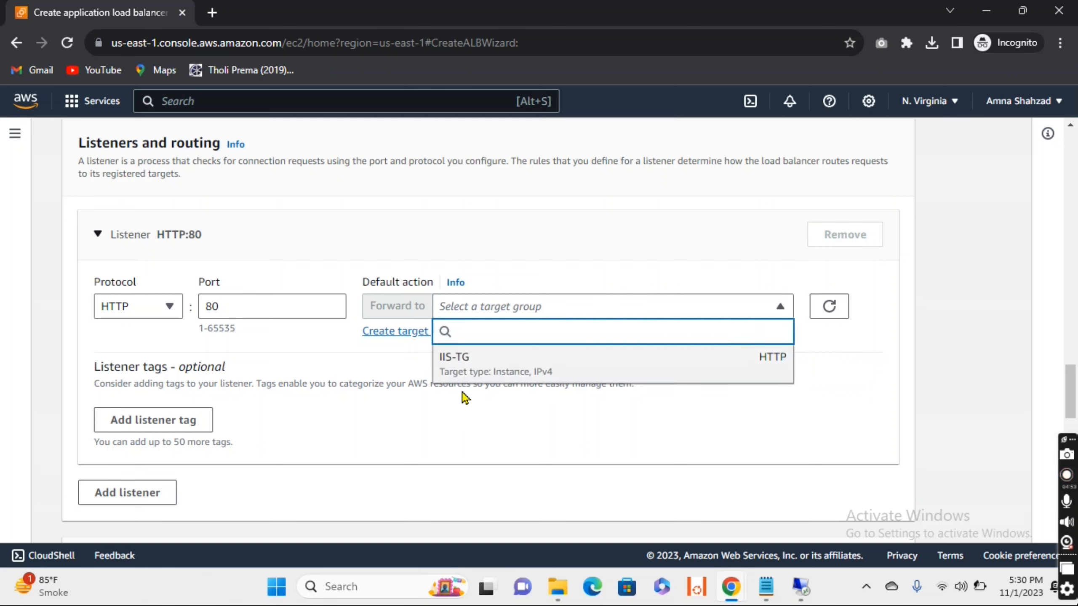
{"action": "left_click", "coordinate": [598, 366]}
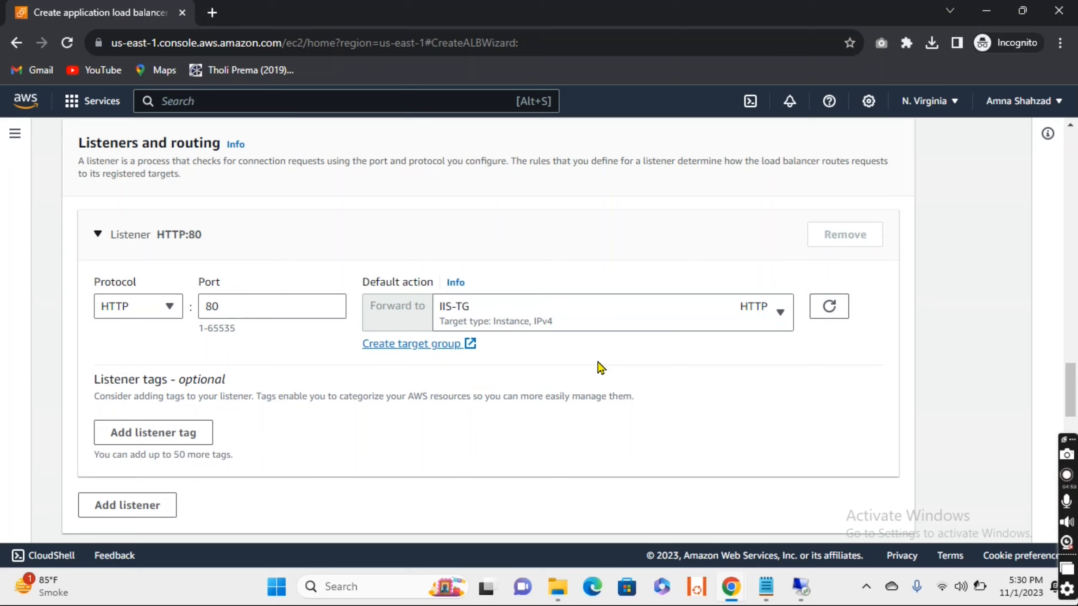
{"action": "scroll", "coordinate": [599, 366], "scroll_direction": "down", "scroll_amount": 3}
{"action": "scroll", "coordinate": [601, 367], "scroll_direction": "down", "scroll_amount": 5}
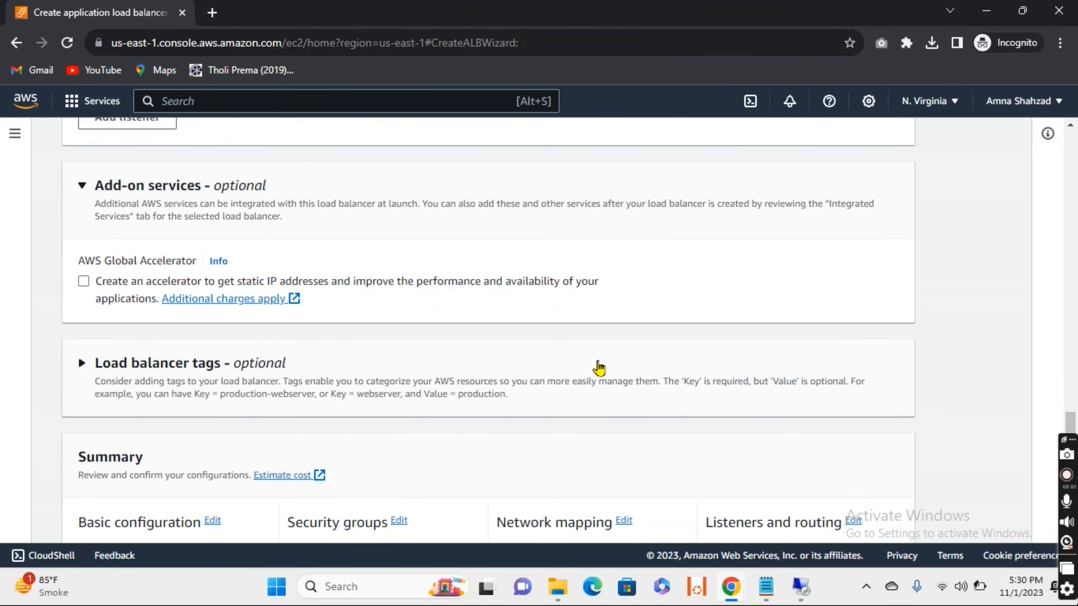
{"action": "scroll", "coordinate": [599, 368], "scroll_direction": "down", "scroll_amount": 12}
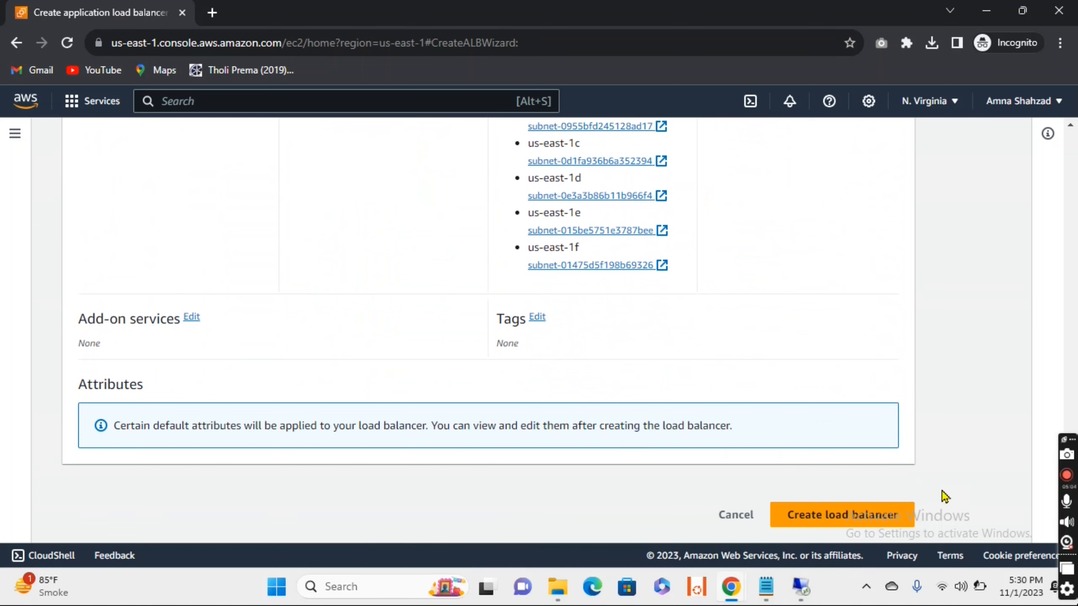
Create the App-LB load balancer with the reviewed configuration, open it in the load balancer list, and check its provisioning state.
{"action": "left_click", "coordinate": [844, 513]}
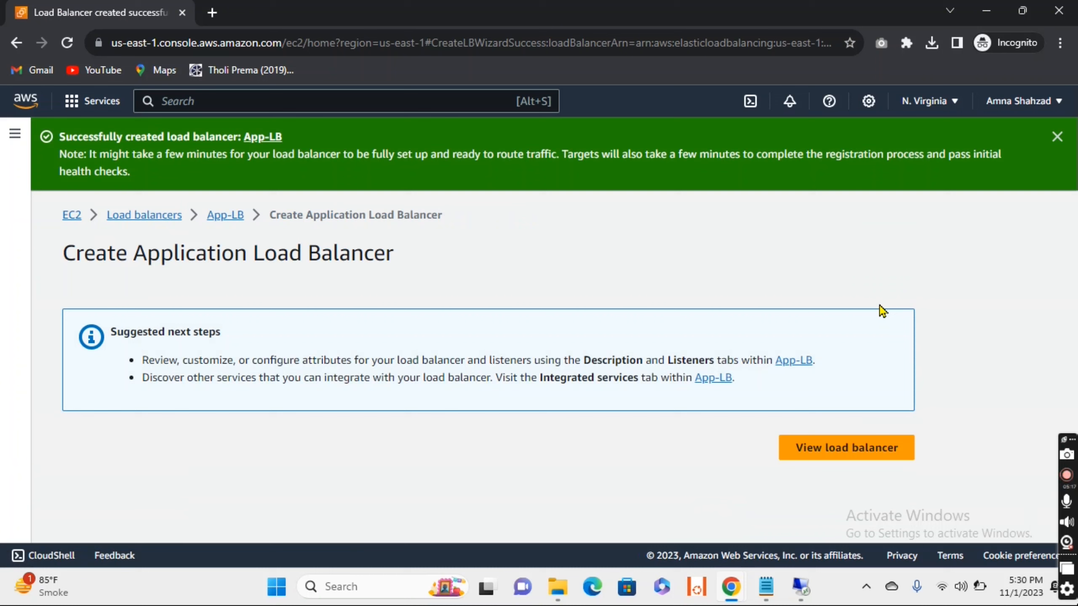
{"action": "left_click", "coordinate": [840, 451]}
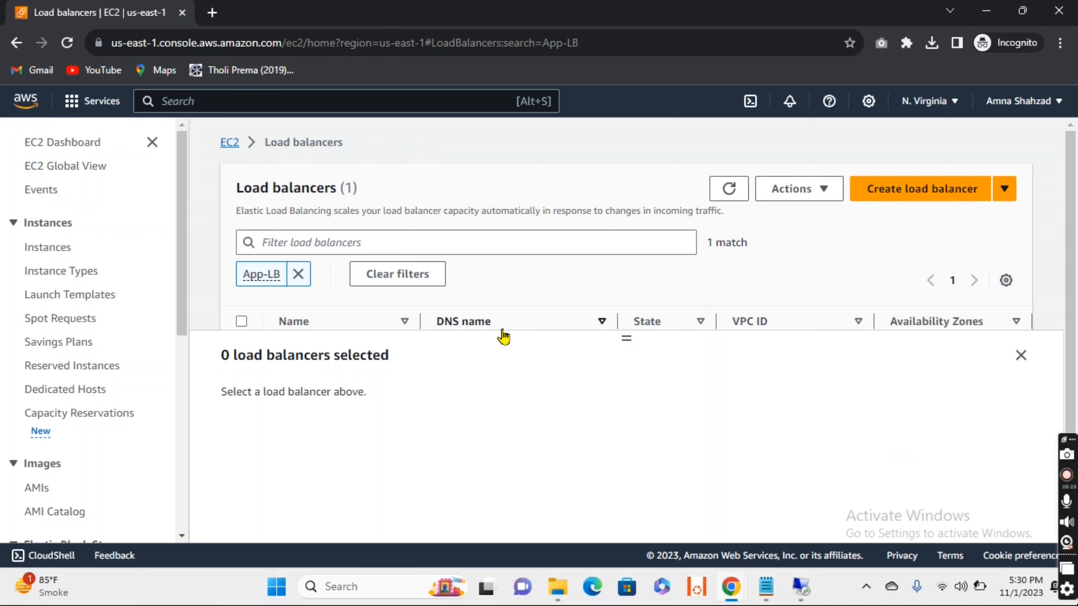
{"action": "left_click", "coordinate": [730, 189]}
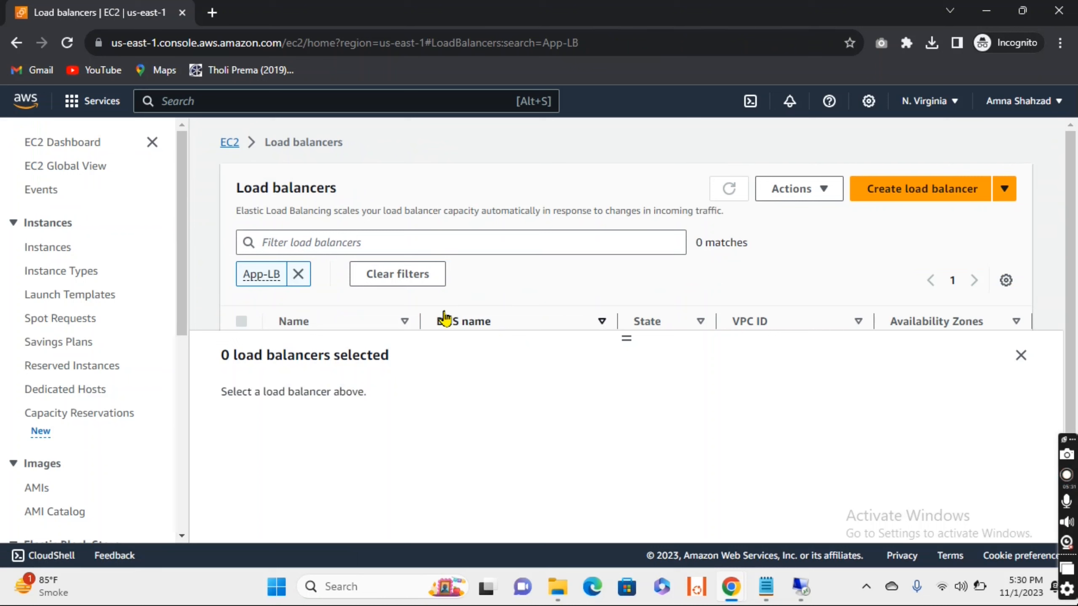
{"action": "left_click", "coordinate": [1020, 356]}
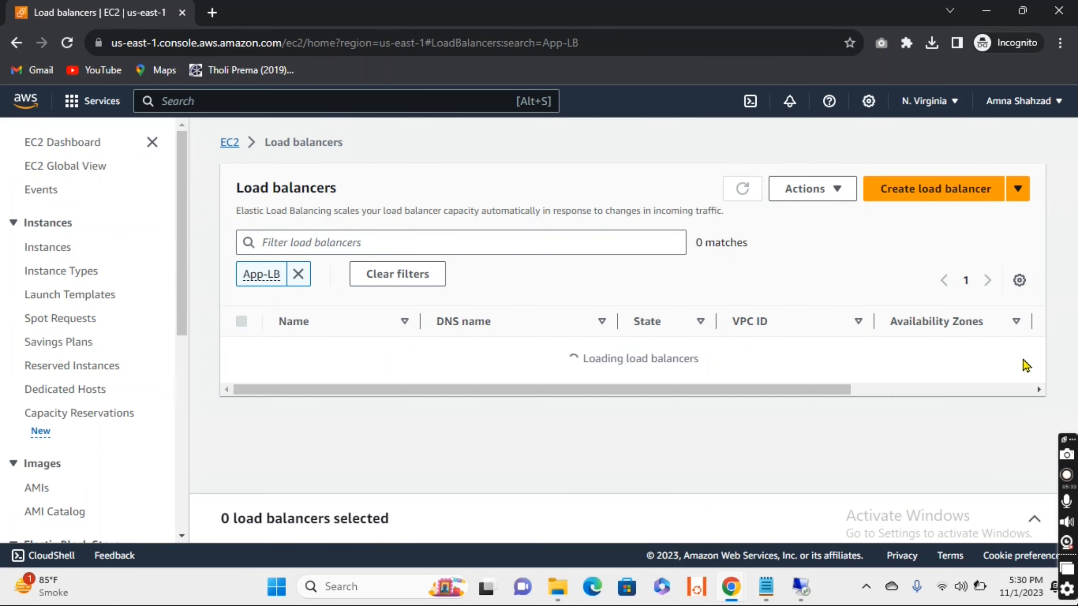
{"action": "left_click", "coordinate": [742, 189]}
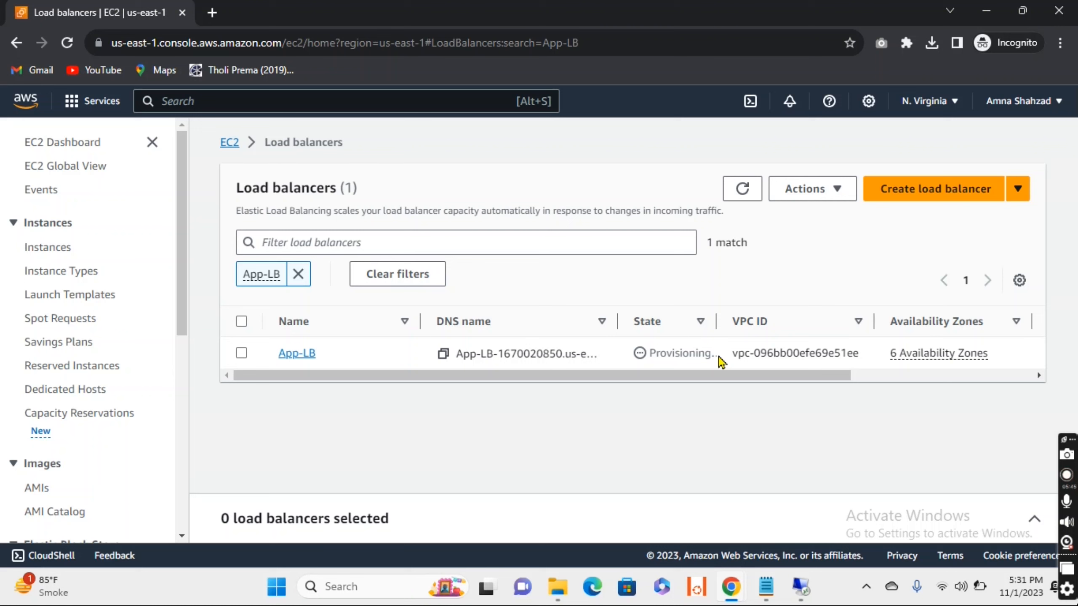
{"action": "left_click_drag", "start_coordinate": [570, 380], "coordinate": [596, 378]}
{"action": "left_click_drag", "start_coordinate": [450, 393], "coordinate": [361, 385]}
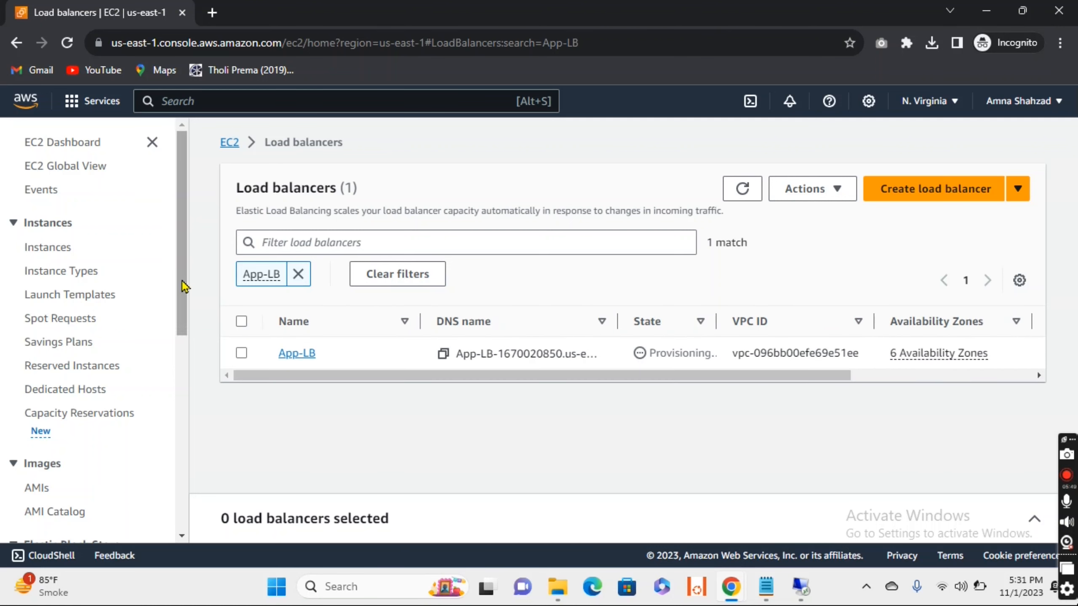
Check which load balancer is associated with target group IIS-TG, refreshing the target group list.
{"action": "left_click_drag", "start_coordinate": [180, 287], "coordinate": [177, 483]}
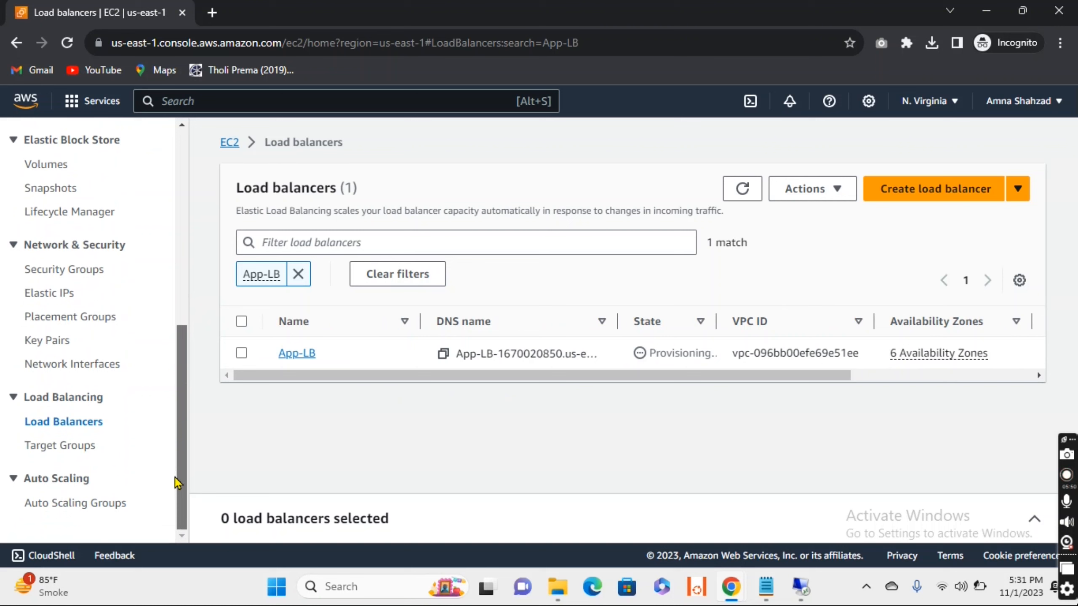
{"action": "left_click", "coordinate": [57, 449]}
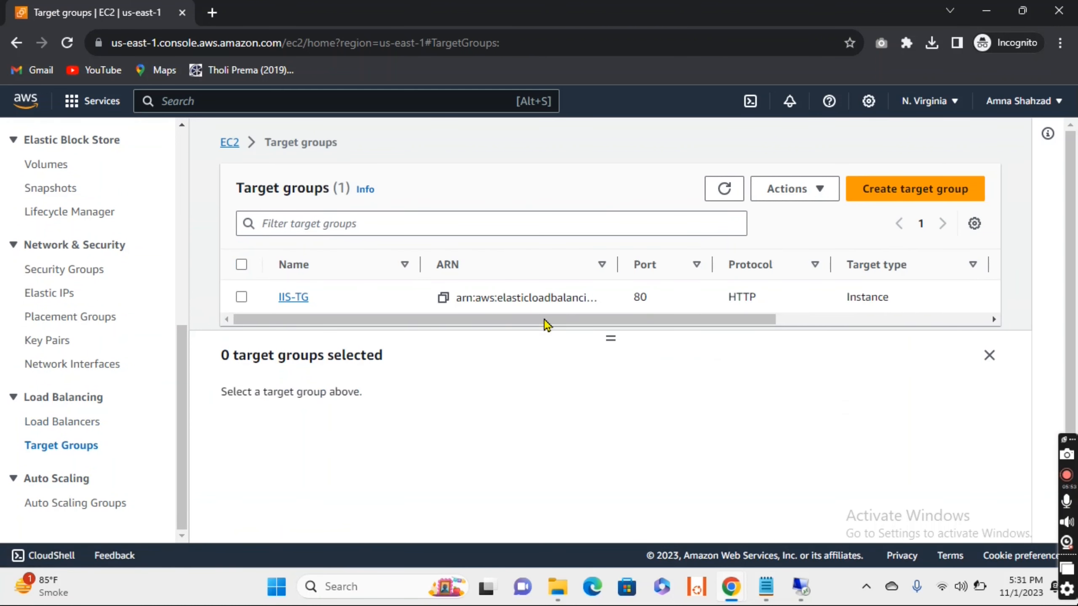
{"action": "left_click_drag", "start_coordinate": [534, 325], "coordinate": [765, 351]}
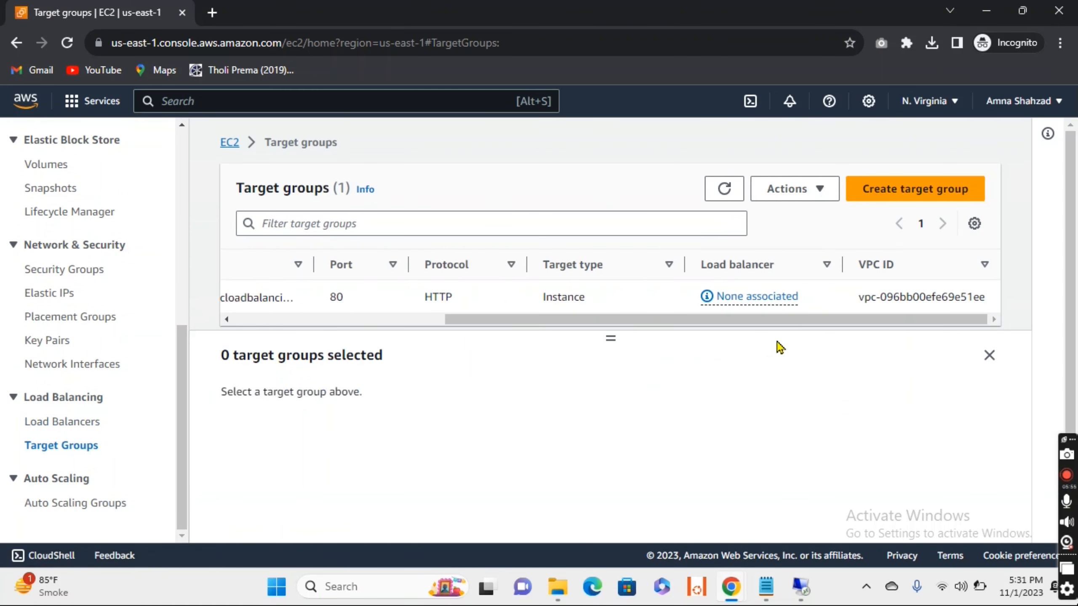
{"action": "left_click", "coordinate": [724, 188]}
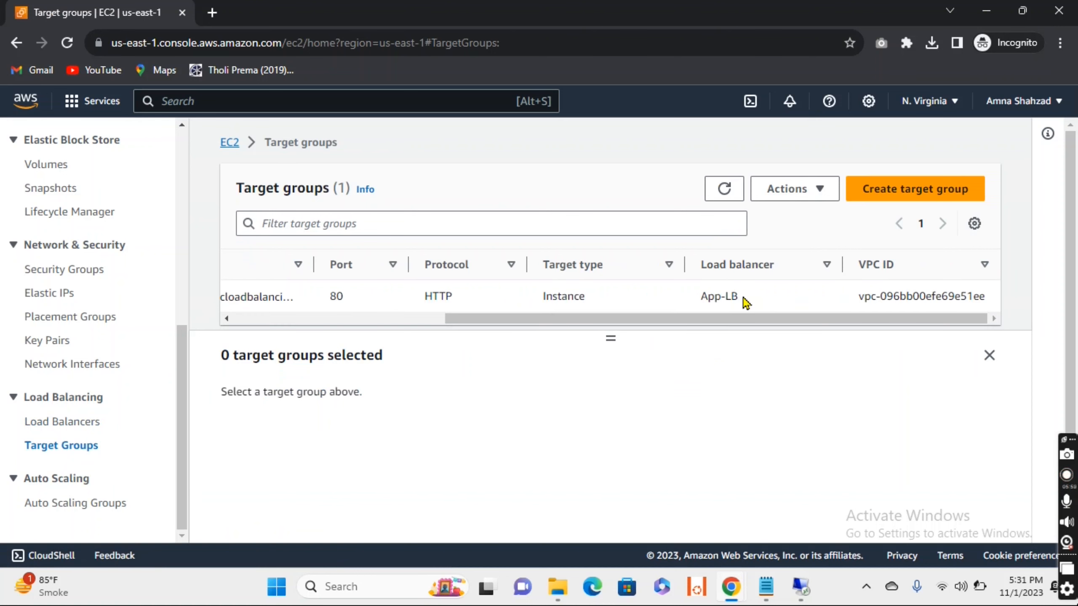
{"action": "left_click_drag", "start_coordinate": [743, 303], "coordinate": [698, 294]}
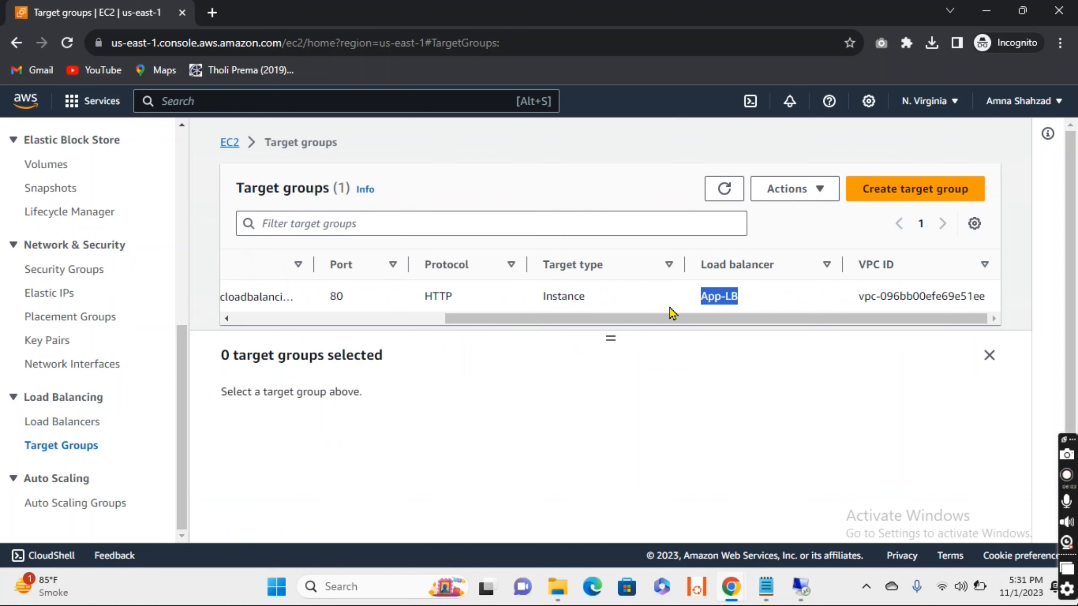
Return to the load balancer list and refresh it to monitor the state of App-LB until it is ready.
{"action": "left_click", "coordinate": [71, 422]}
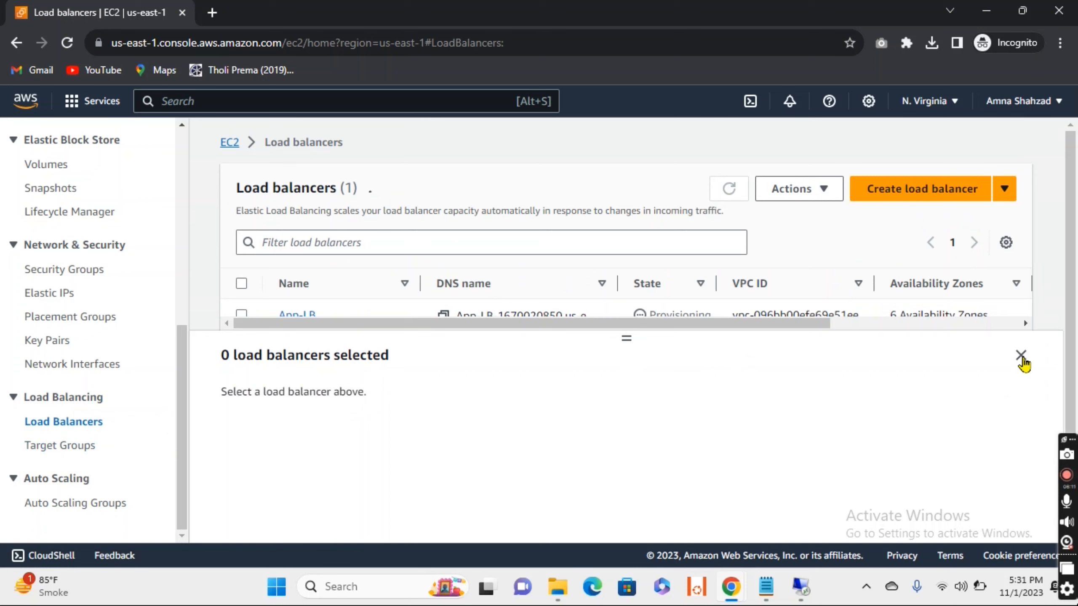
{"action": "left_click", "coordinate": [1021, 355]}
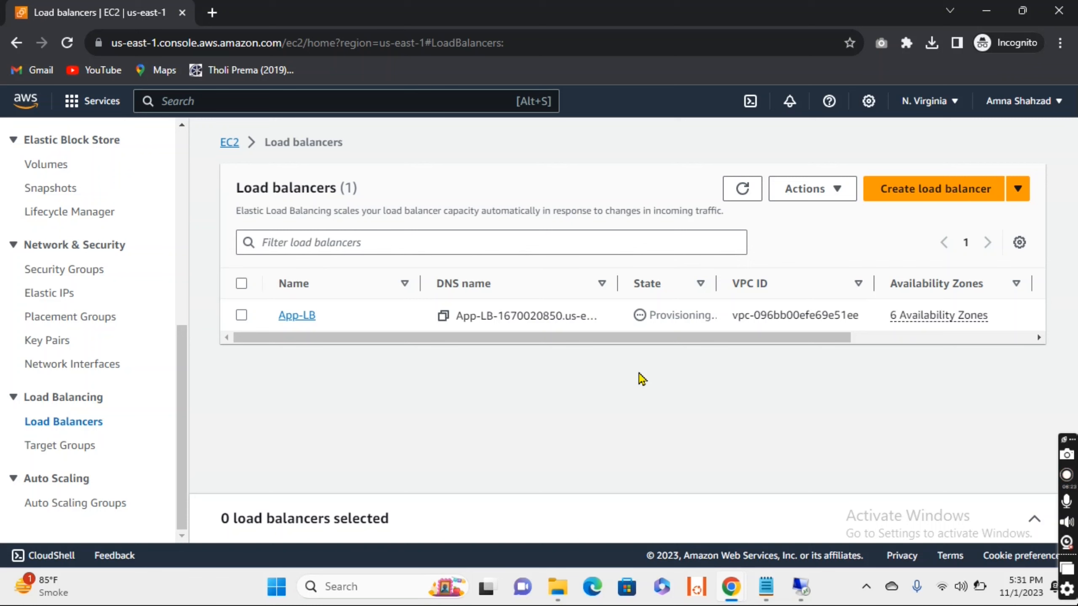
{"action": "left_click", "coordinate": [743, 190]}
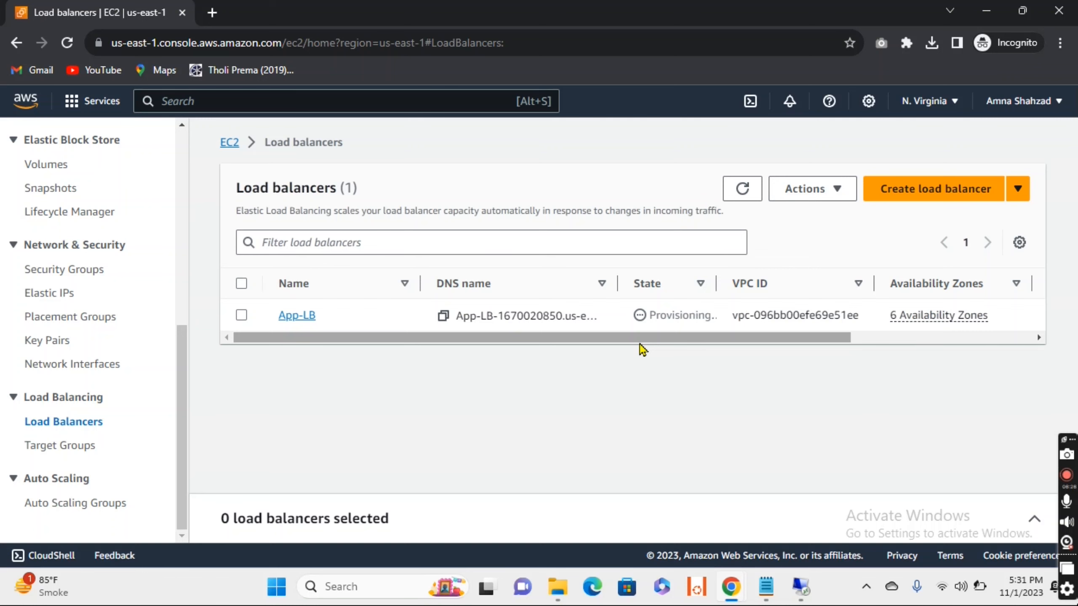
{"action": "left_click_drag", "start_coordinate": [640, 340], "coordinate": [658, 337]}
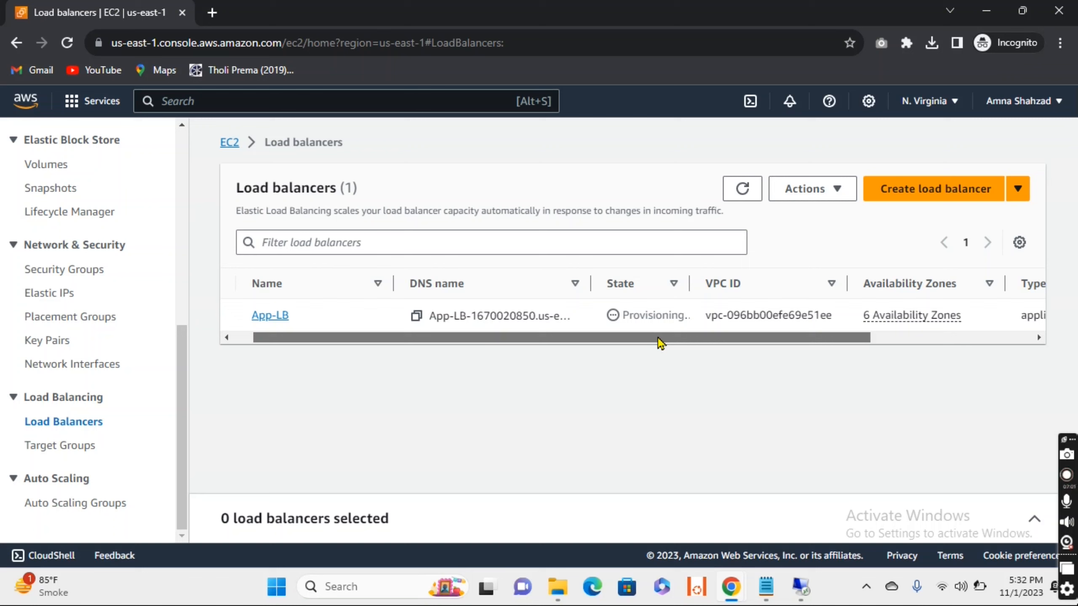
{"action": "left_click", "coordinate": [743, 188]}
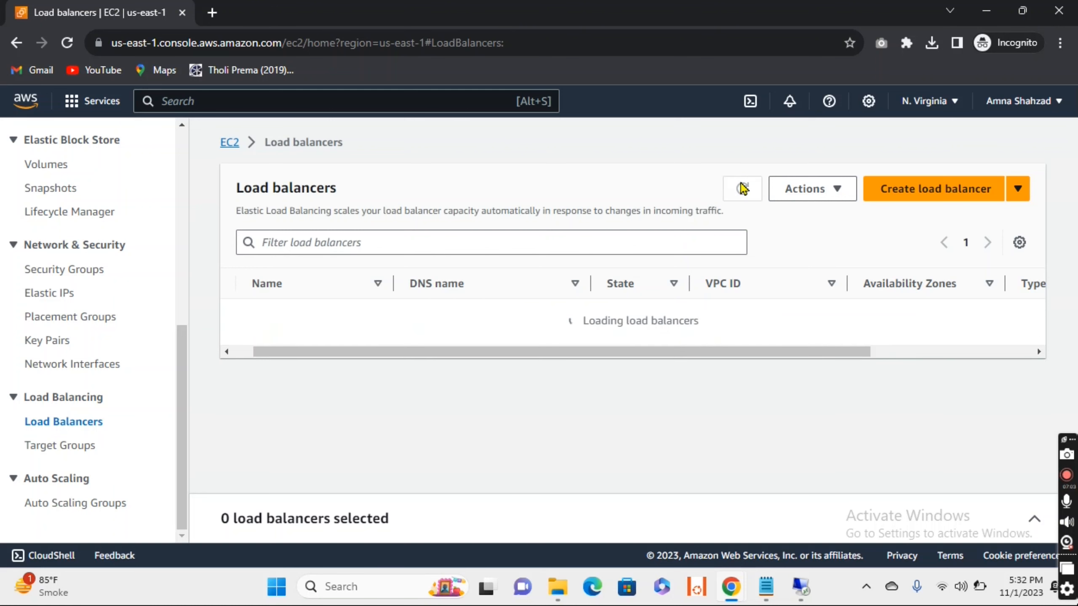
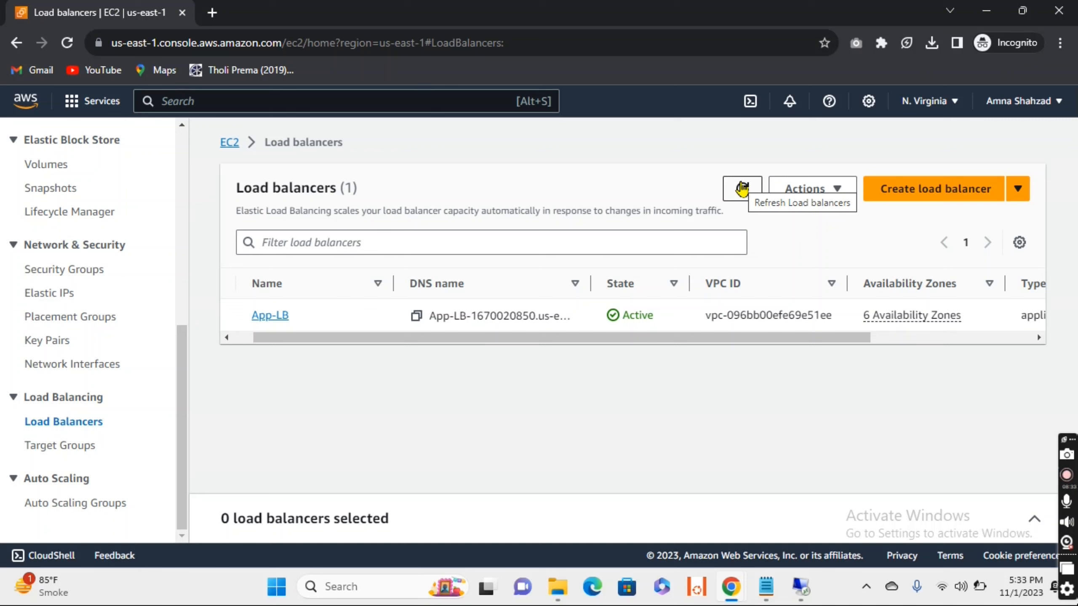
{"action": "left_click", "coordinate": [744, 192]}
{"action": "left_click", "coordinate": [746, 190]}
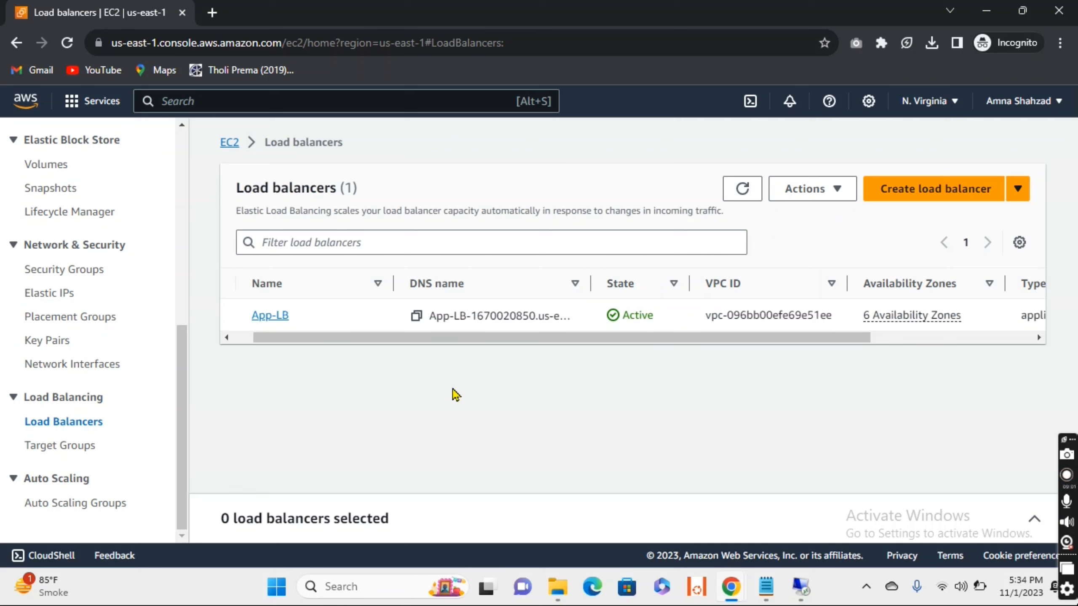
Copy the DNS name of App-LB and open it in a new browser tab.
{"action": "left_click", "coordinate": [417, 318]}
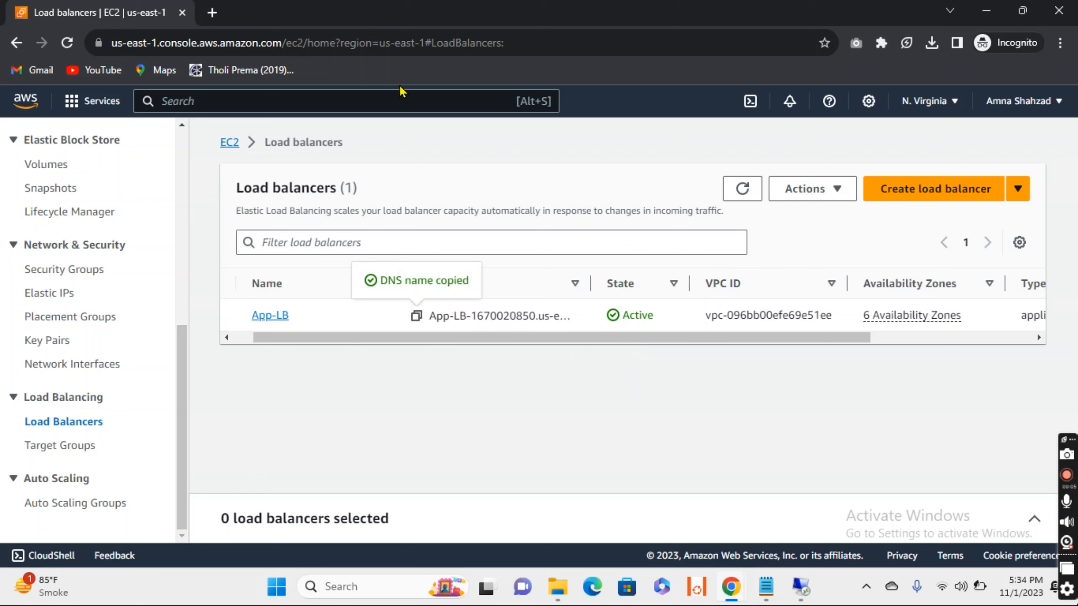
{"action": "left_click", "coordinate": [212, 13]}
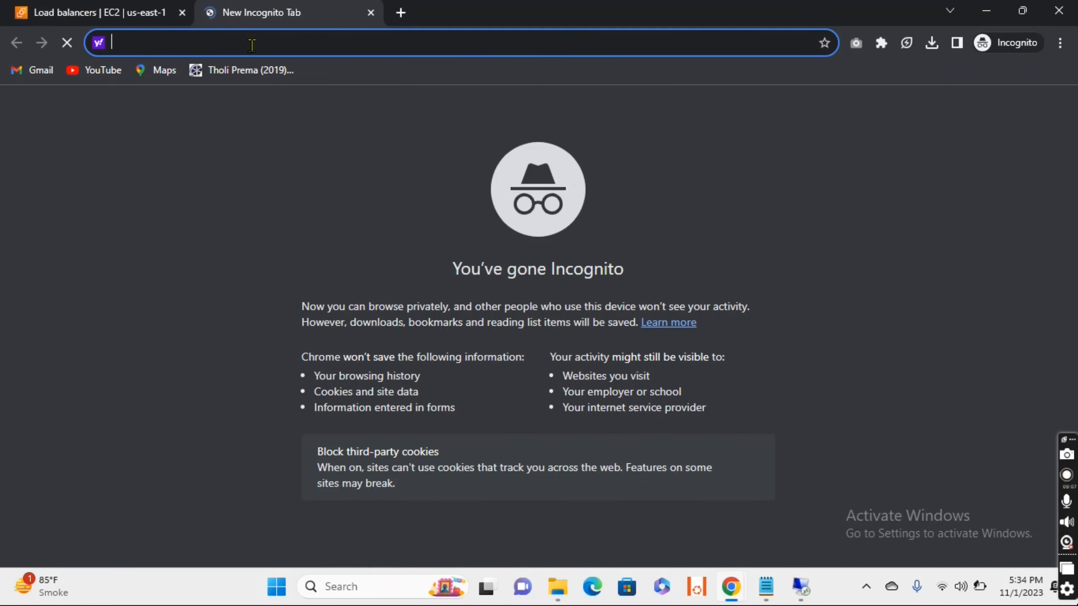
{"action": "key", "text": "ctrl+v"}
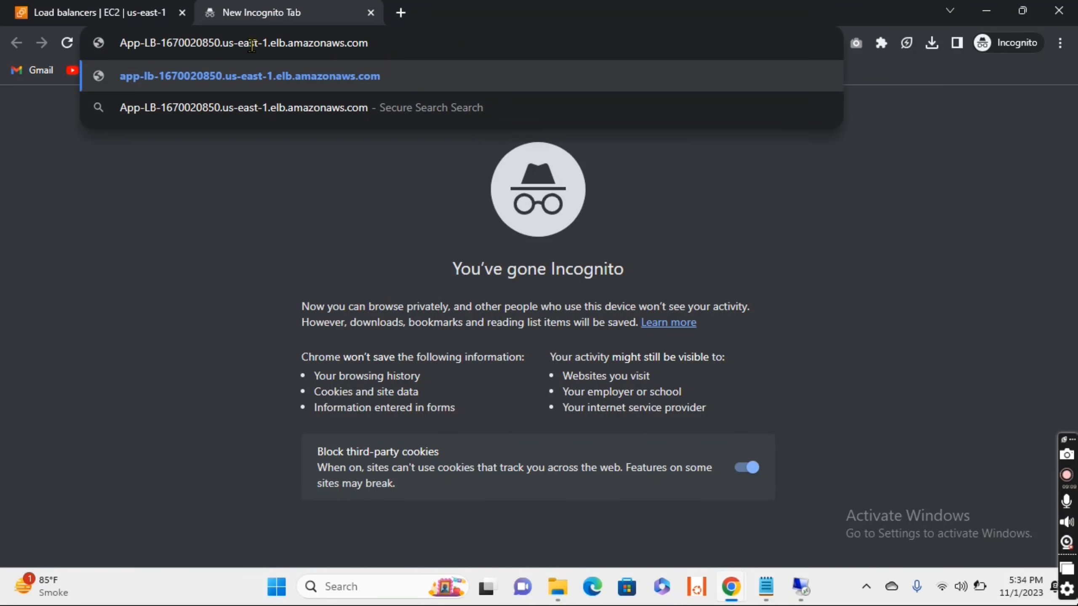
{"action": "key", "text": "Return"}
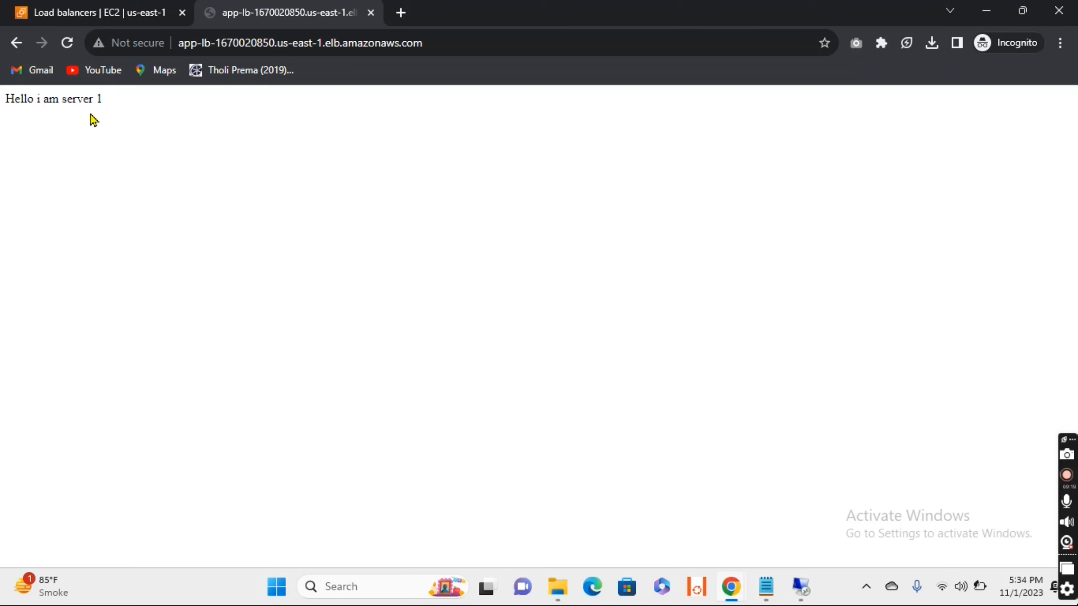
Reload the App-LB page several times to test traffic distribution between the two servers, and close the test tab.
{"action": "left_click", "coordinate": [67, 43]}
{"action": "left_click", "coordinate": [68, 43]}
{"action": "left_click", "coordinate": [64, 44]}
{"action": "left_click", "coordinate": [66, 44]}
{"action": "triple_click", "coordinate": [81, 99]}
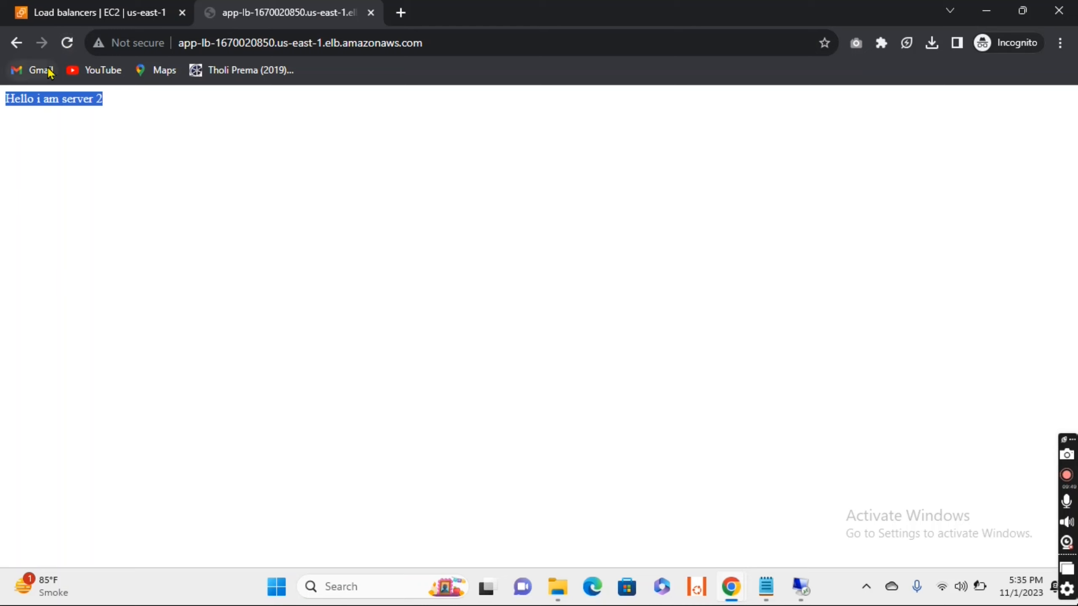
{"action": "left_click", "coordinate": [68, 43]}
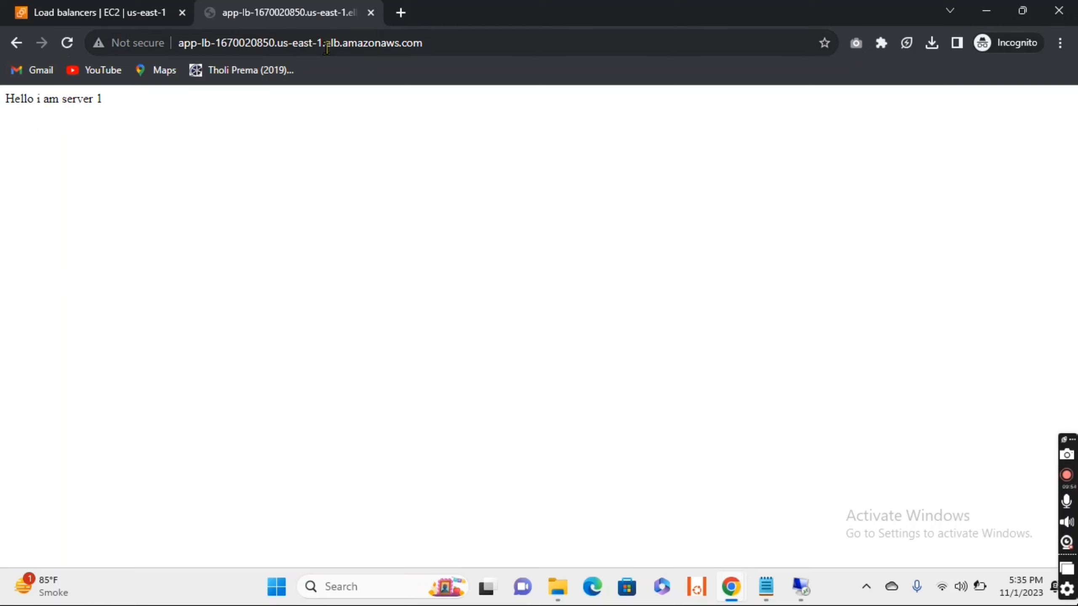
{"action": "left_click", "coordinate": [371, 12]}
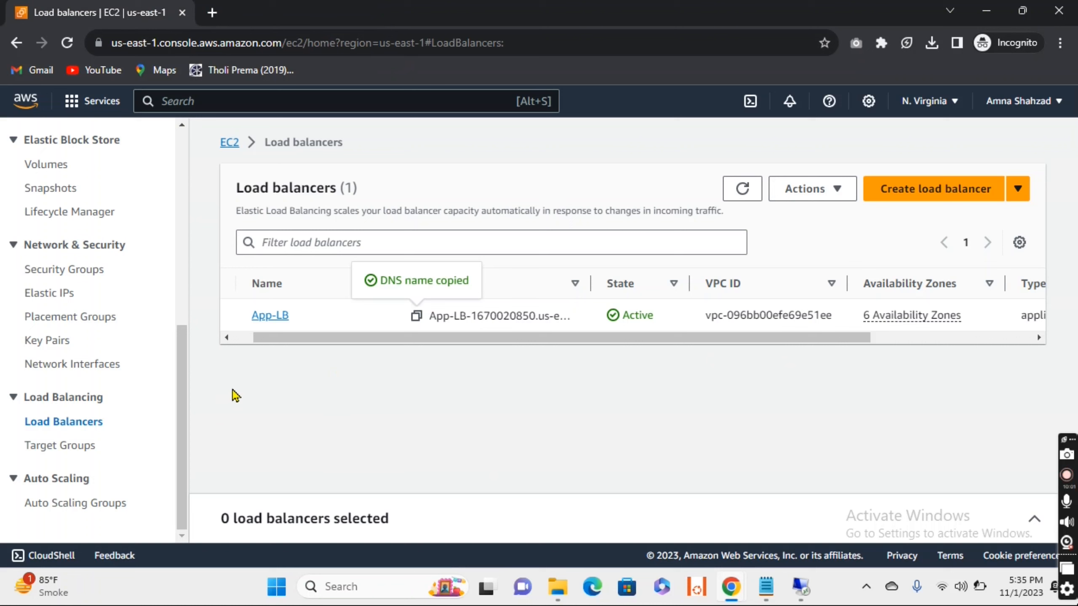
Select target group IIS-TG, review its available instances and targets on the registration page, and return to the target group list.
{"action": "left_click", "coordinate": [66, 448]}
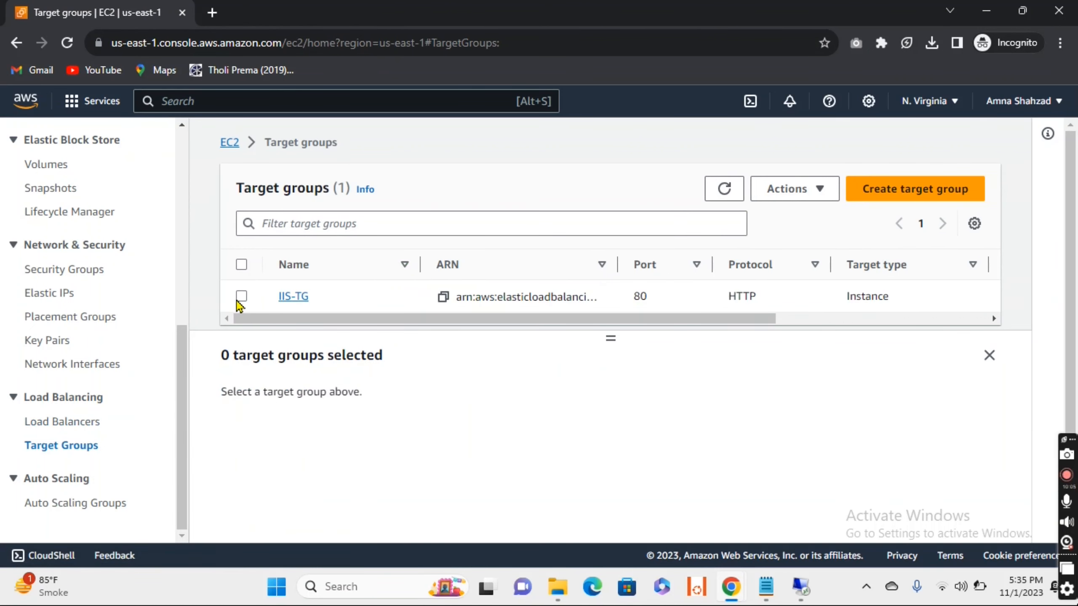
{"action": "left_click", "coordinate": [241, 297]}
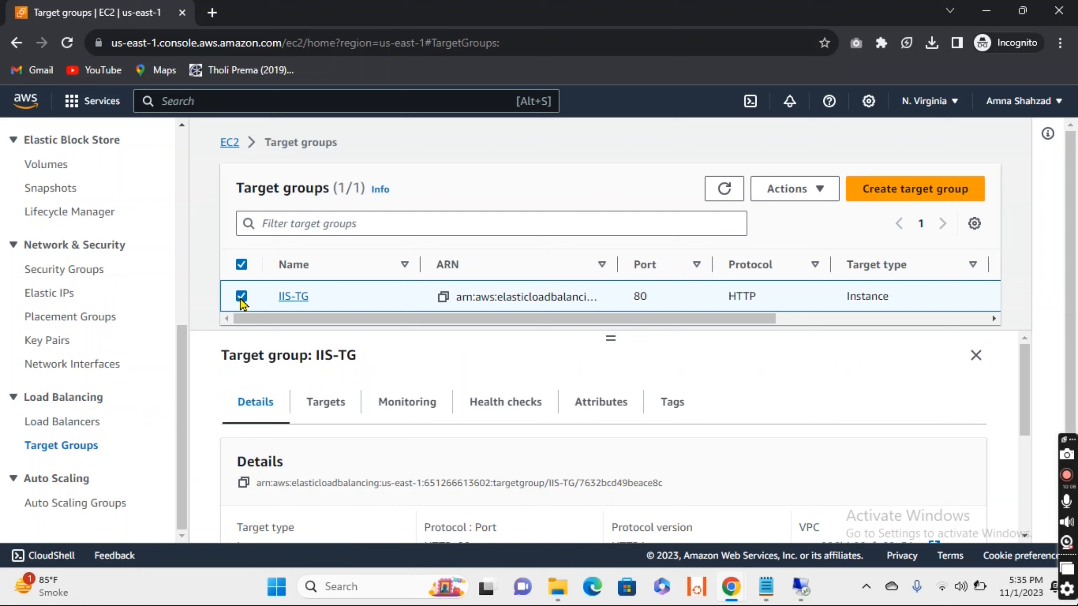
{"action": "left_click", "coordinate": [800, 199]}
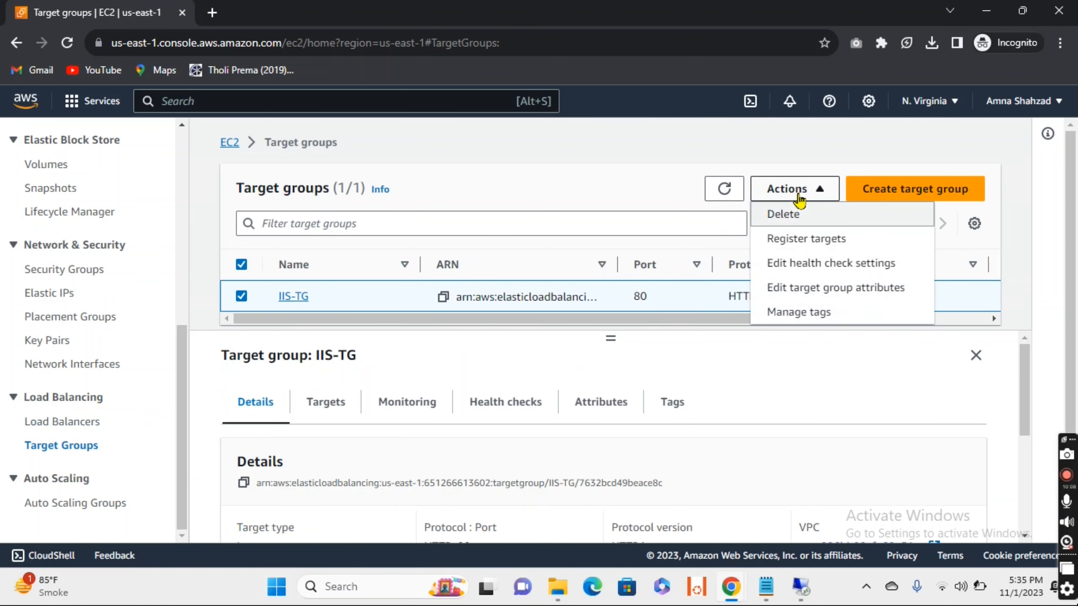
{"action": "left_click", "coordinate": [804, 241]}
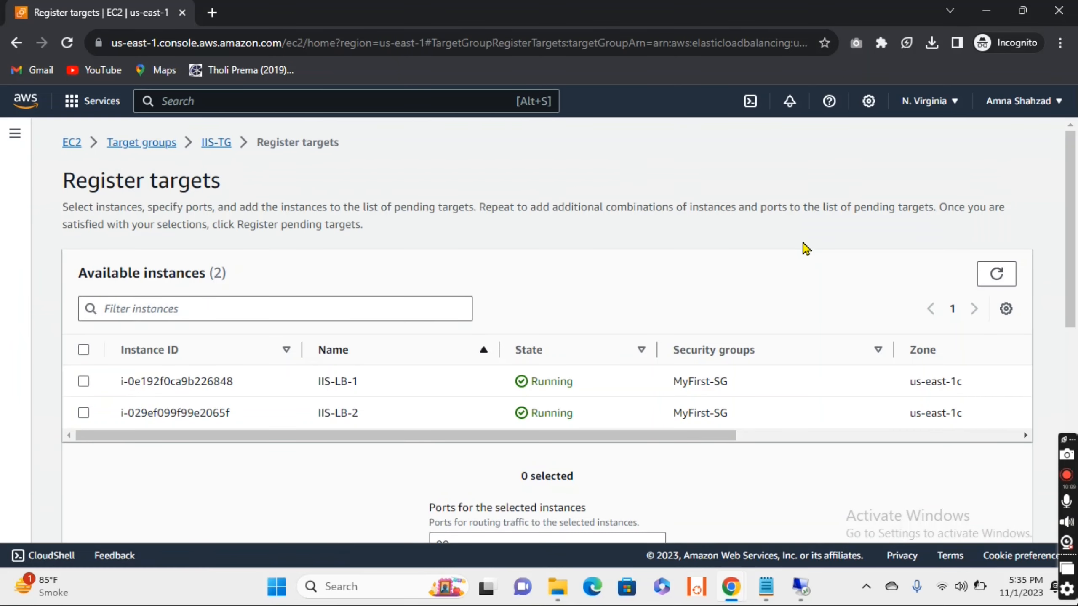
{"action": "scroll", "coordinate": [805, 248], "scroll_direction": "down", "scroll_amount": 8}
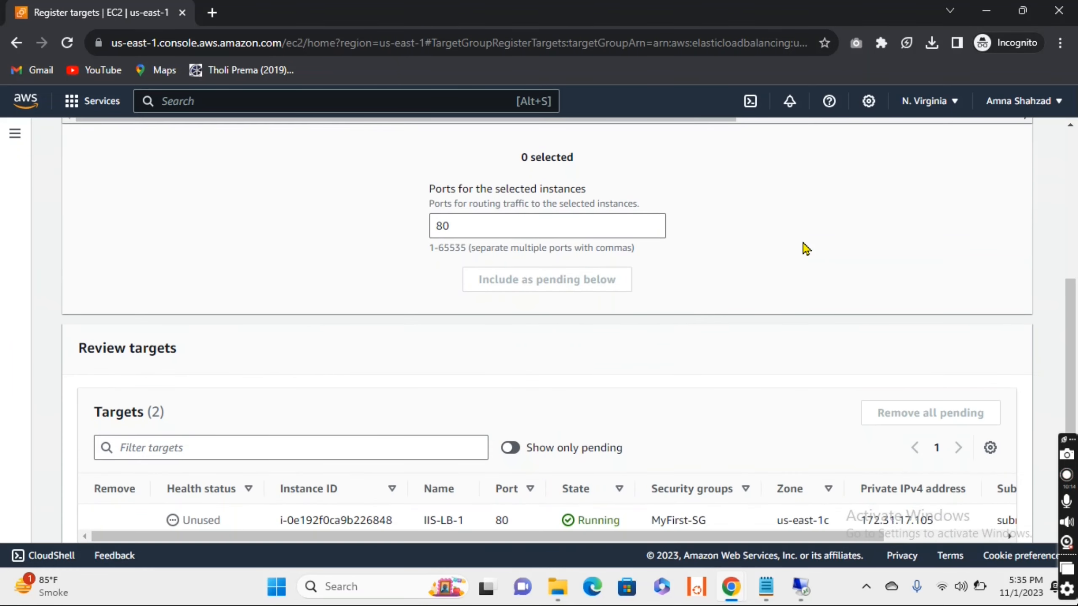
{"action": "scroll", "coordinate": [805, 249], "scroll_direction": "up", "scroll_amount": 8}
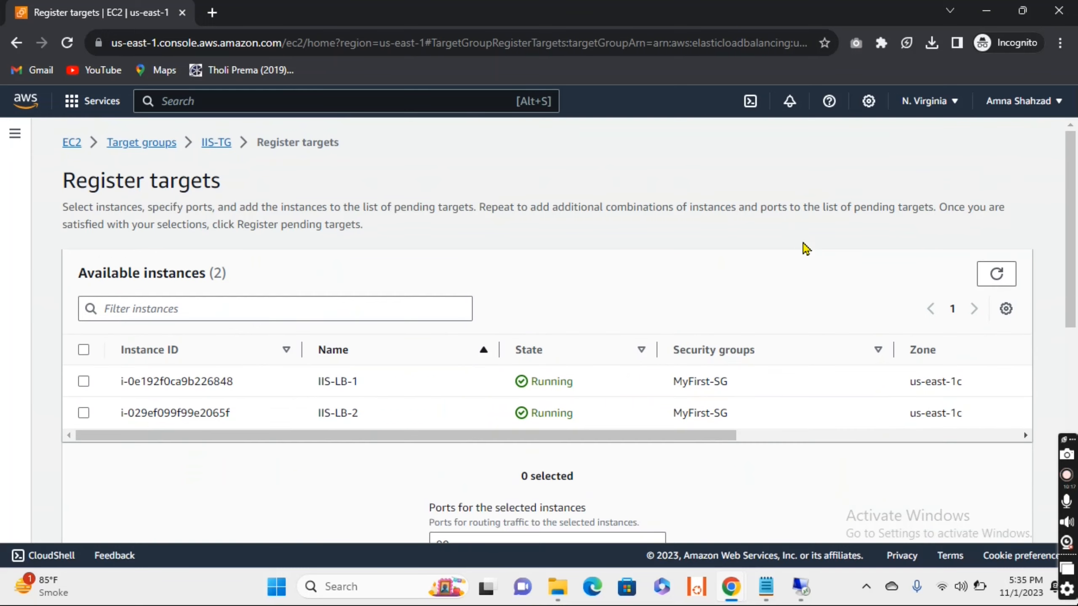
{"action": "left_click", "coordinate": [160, 145]}
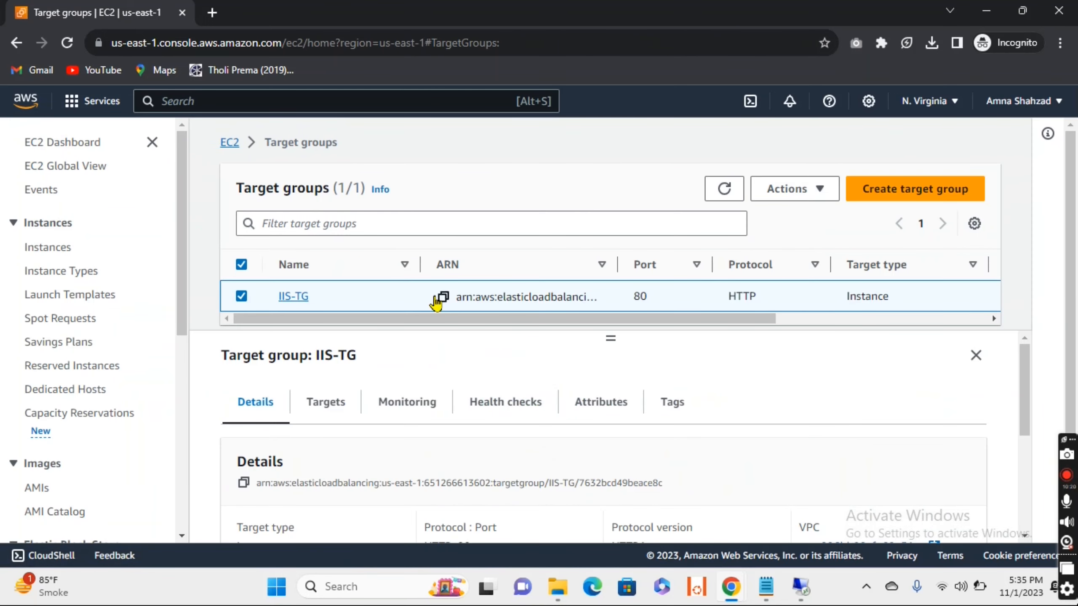
Try to delete target group IIS-TG.
{"action": "left_click", "coordinate": [790, 189]}
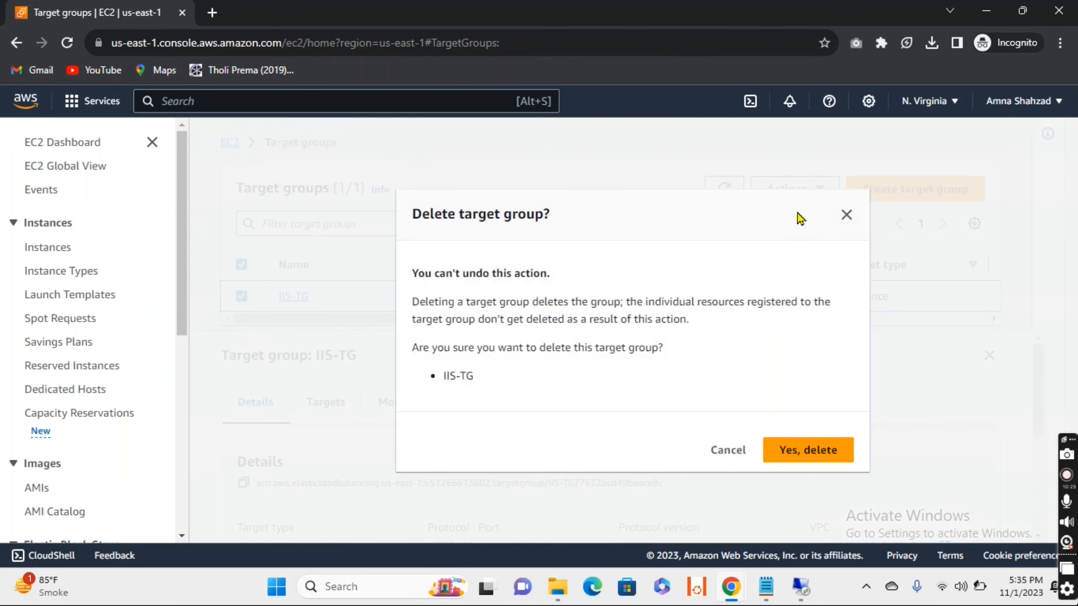
{"action": "left_click", "coordinate": [815, 452]}
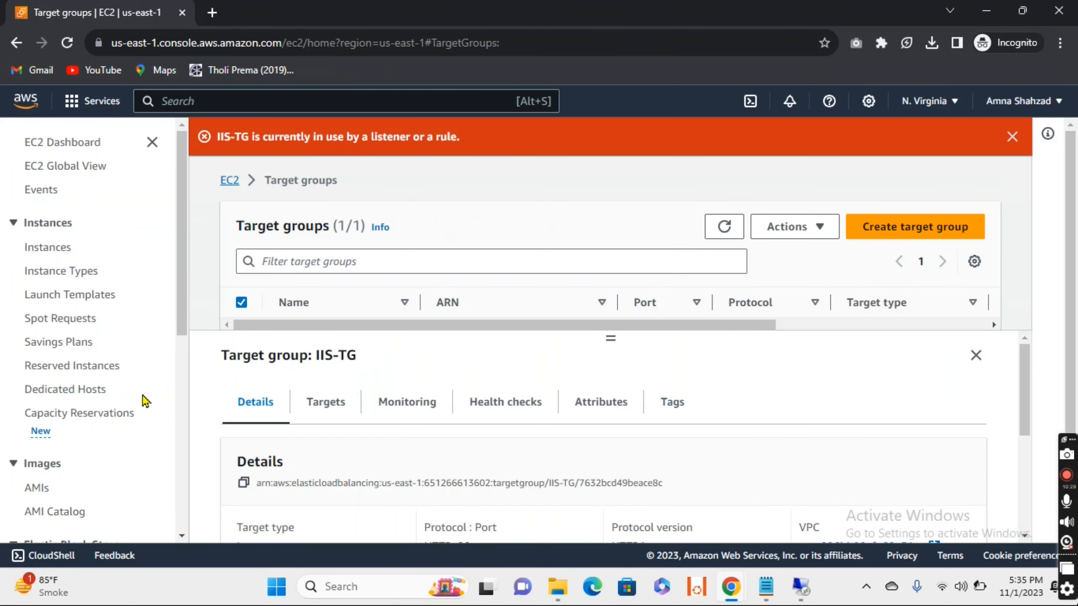
{"action": "scroll", "coordinate": [182, 255], "scroll_direction": "down", "scroll_amount": 2}
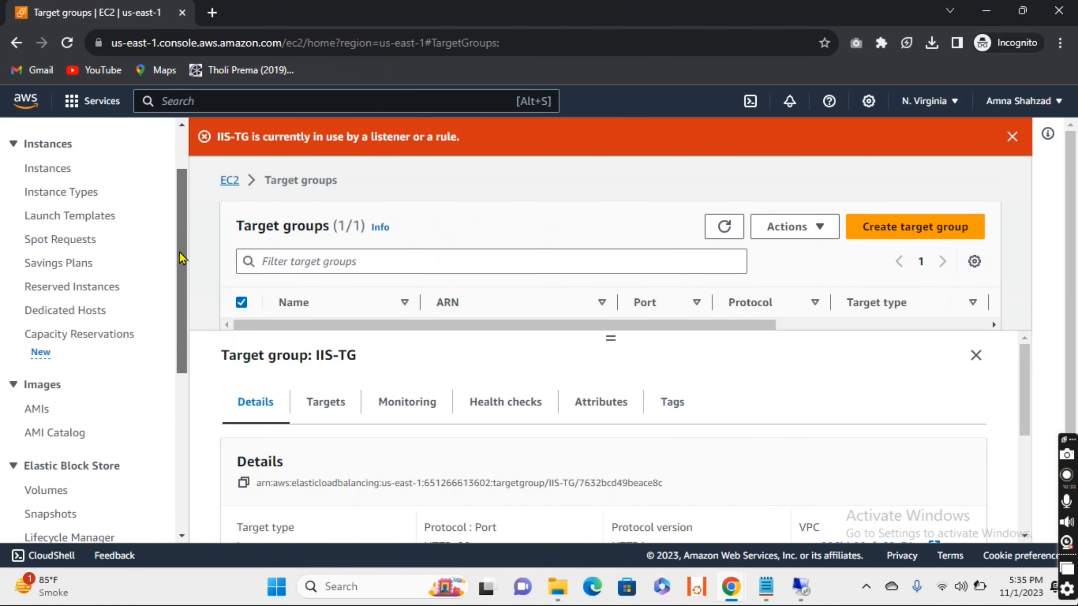
Delete load balancer App-LB permanently, giving the written consent "confirm", and refresh the load balancer list.
{"action": "left_click_drag", "start_coordinate": [182, 268], "coordinate": [184, 405]}
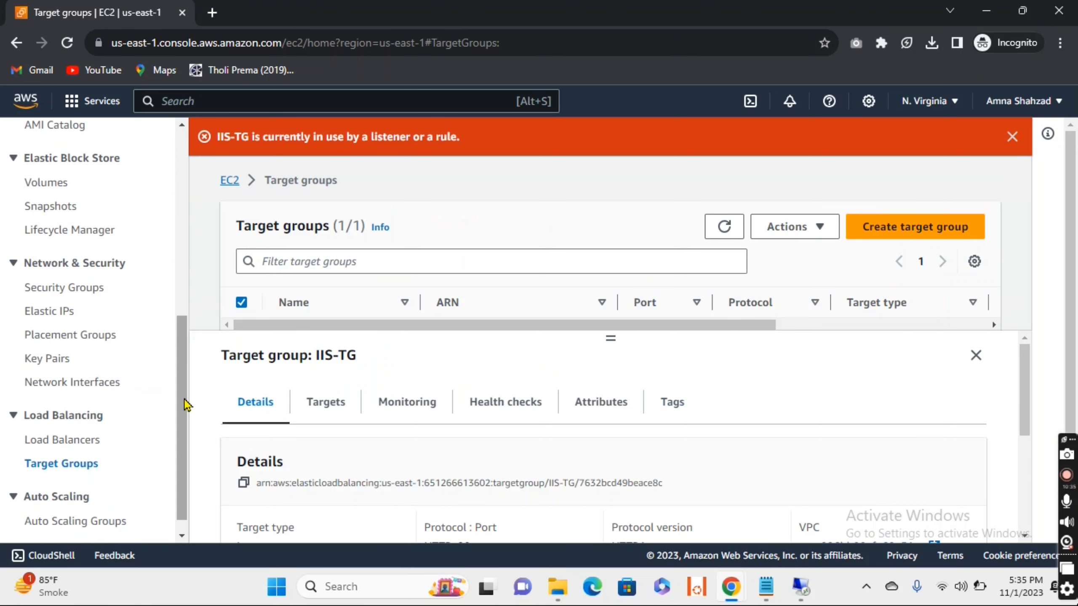
{"action": "left_click", "coordinate": [42, 439]}
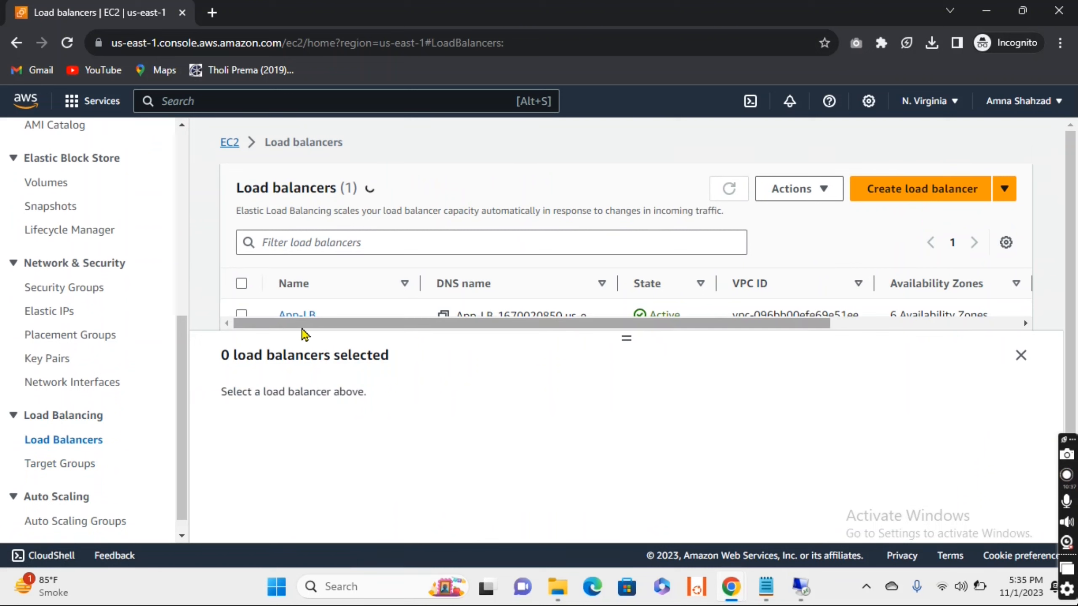
{"action": "left_click", "coordinate": [241, 314]}
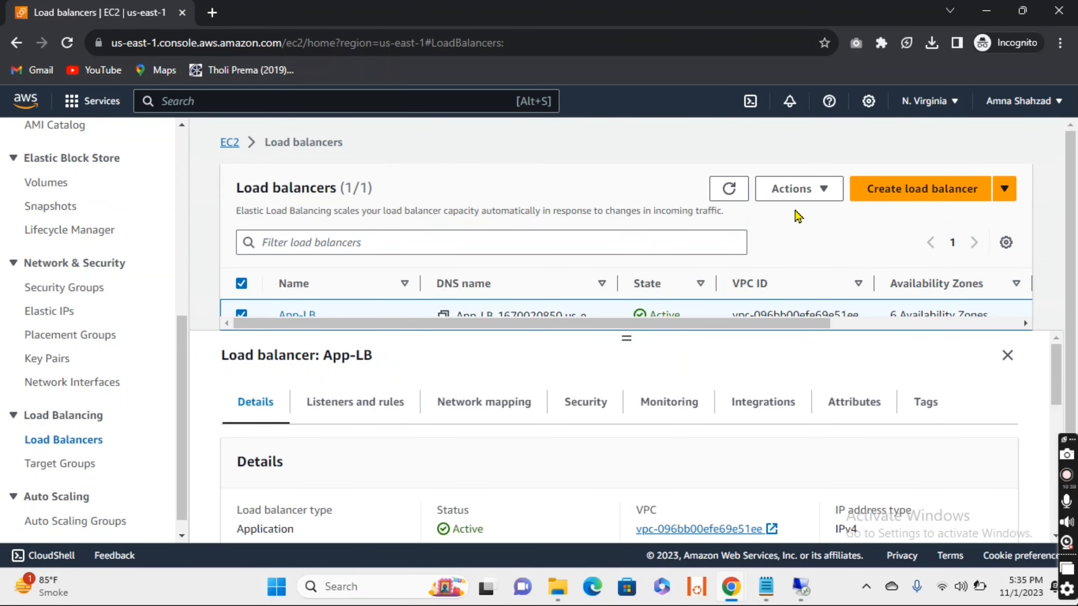
{"action": "left_click", "coordinate": [800, 196]}
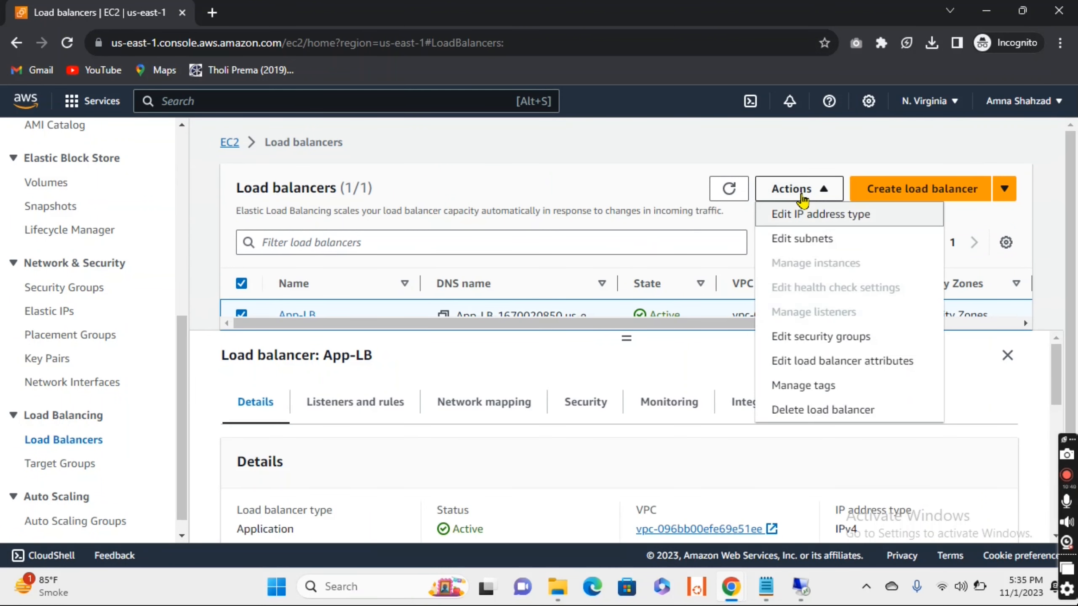
{"action": "left_click", "coordinate": [817, 410]}
{"action": "left_click", "coordinate": [736, 400]}
{"action": "type", "text": "c"}
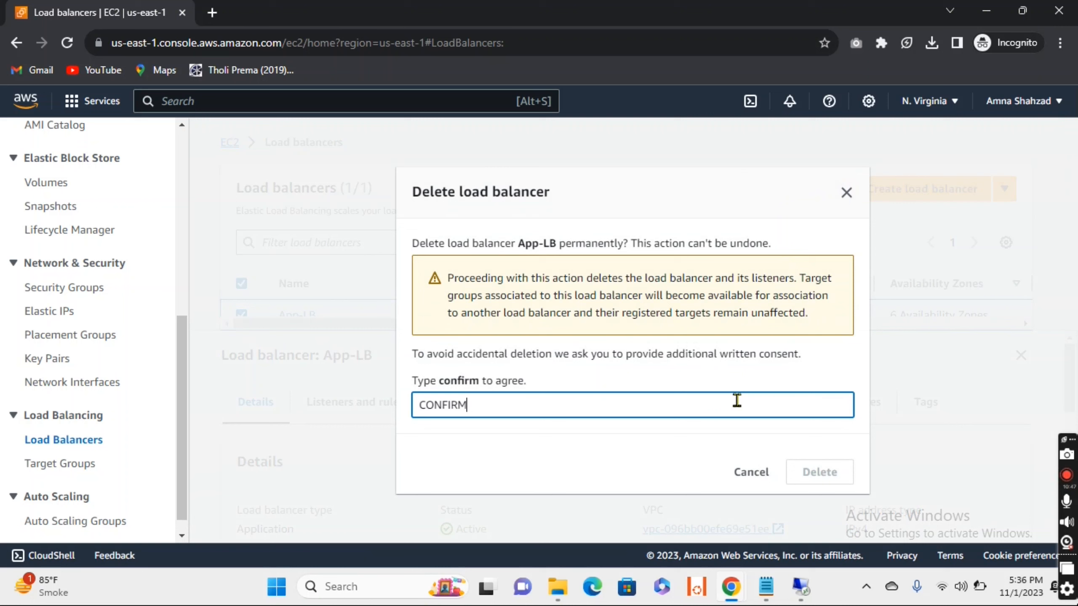
{"action": "key", "text": "BackSpace"}
{"action": "key", "text": "BackSpace"}
{"action": "key", "text": "BackSpace"}
{"action": "key", "text": "BackSpace"}
{"action": "key", "text": "BackSpace"}
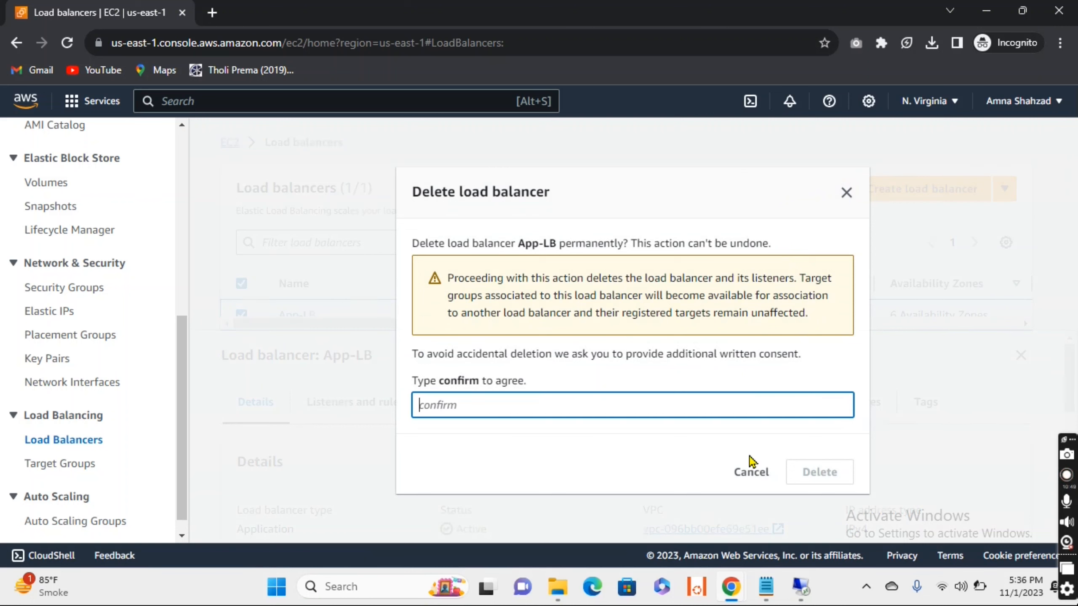
{"action": "type", "text": "confirm"}
{"action": "left_click", "coordinate": [812, 472]}
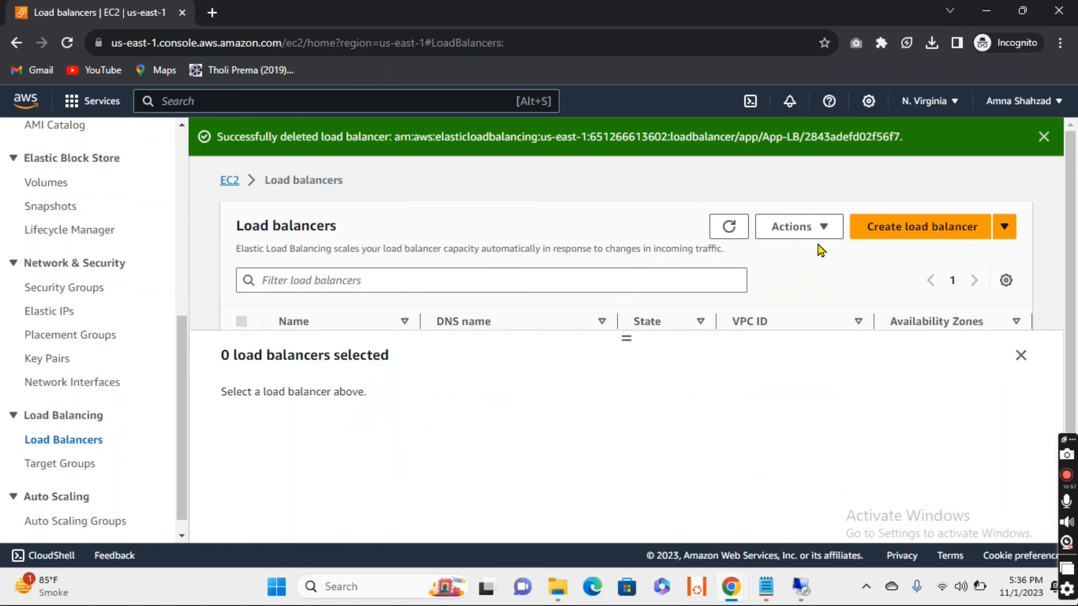
{"action": "left_click", "coordinate": [1044, 136]}
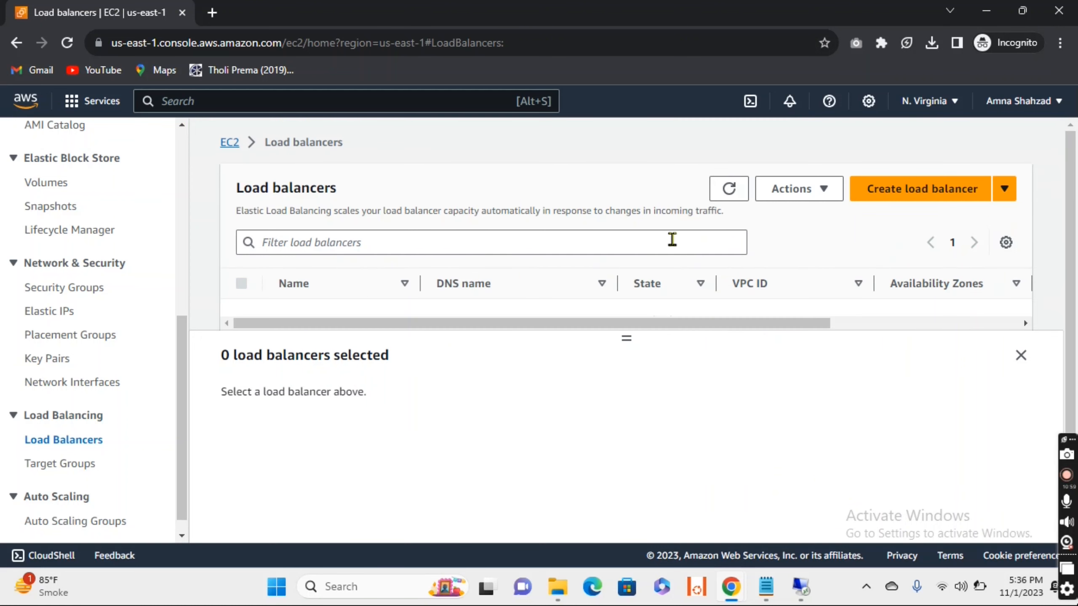
{"action": "left_click", "coordinate": [739, 189]}
Return to the target group list and try again to delete IIS-TG.
{"action": "left_click", "coordinate": [64, 465]}
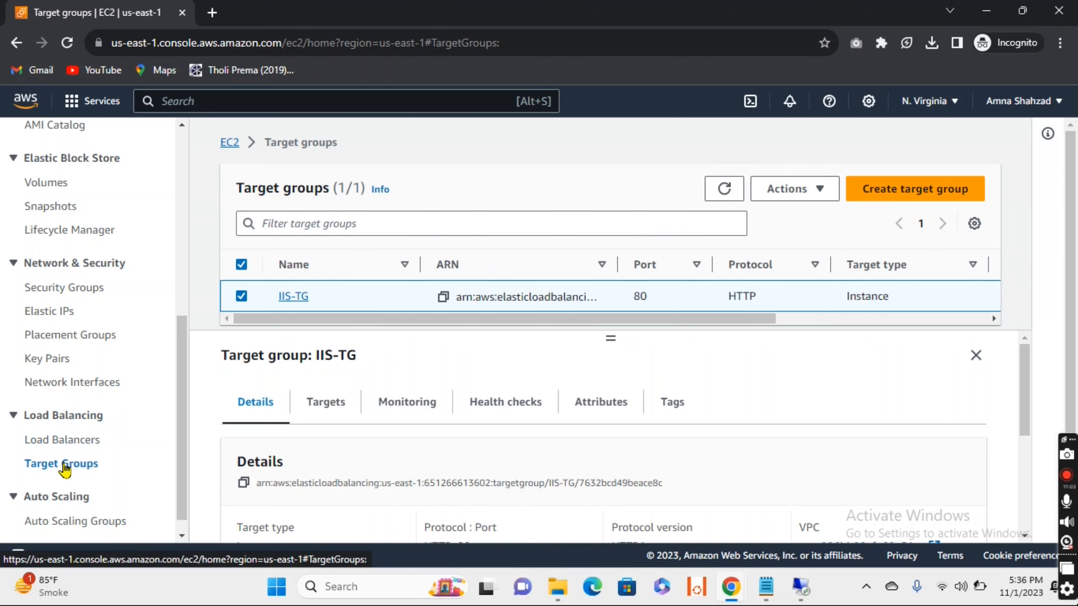
{"action": "left_click", "coordinate": [797, 189]}
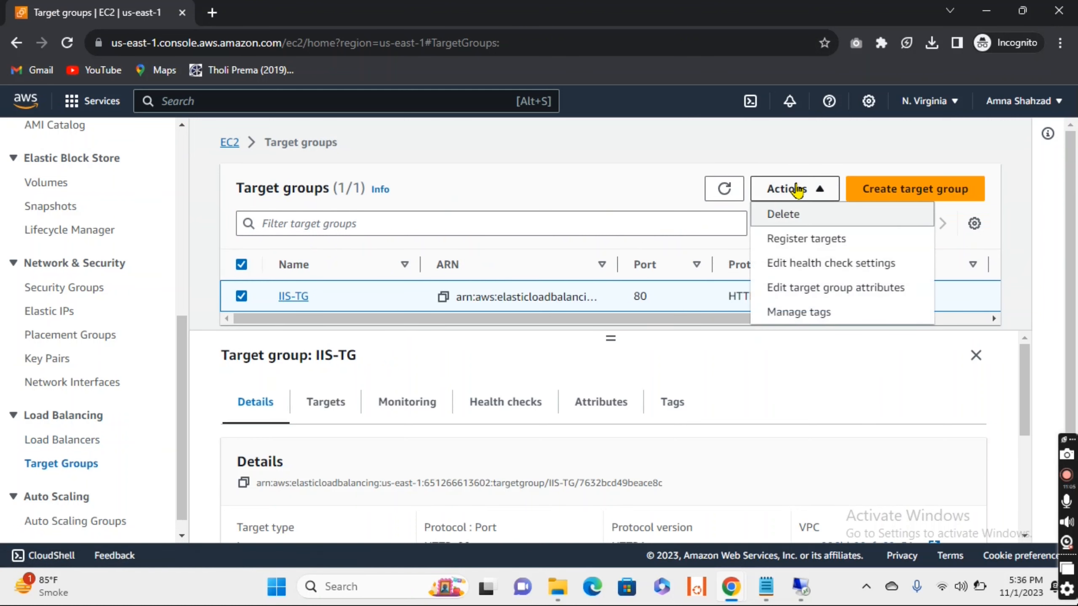
{"action": "left_click", "coordinate": [800, 223]}
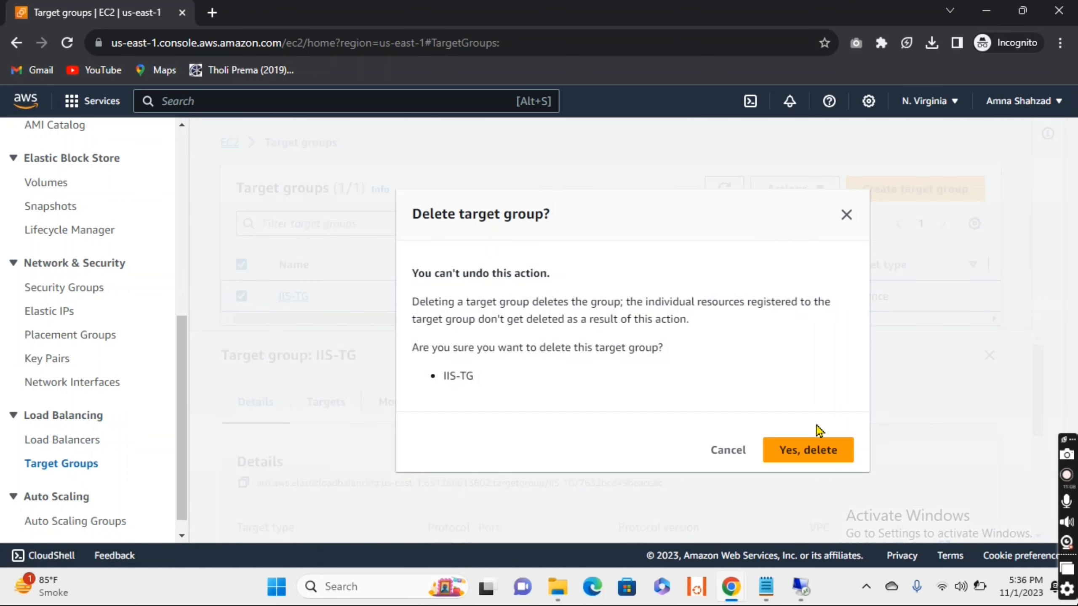
{"action": "left_click", "coordinate": [800, 452]}
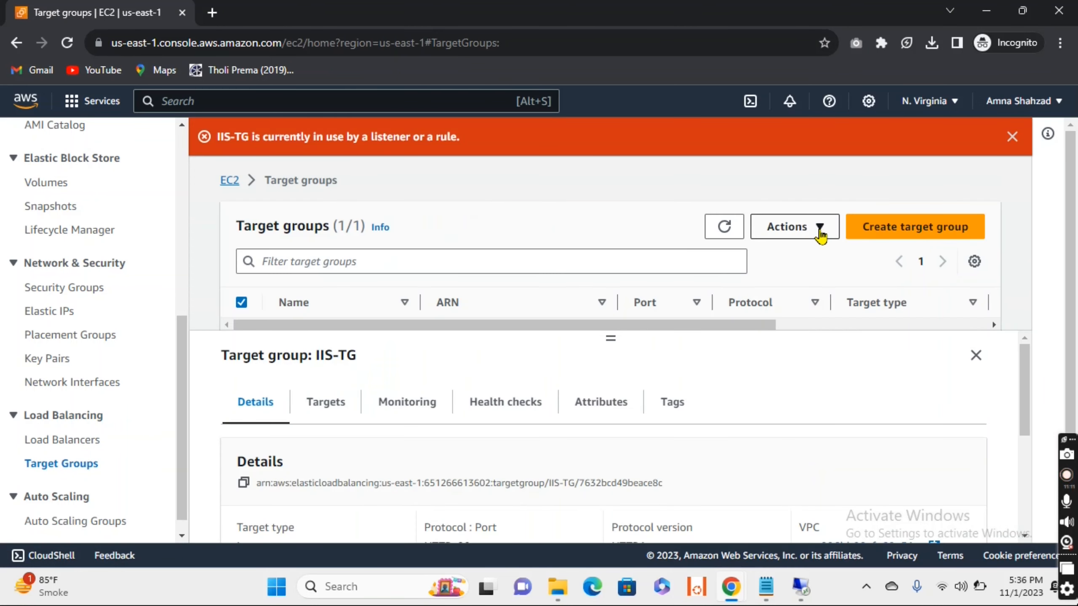
Disconnect and close the remote desktop sessions of IIS-LB-2 and IIS-LB-1.
{"action": "mouse_move", "coordinate": [798, 591]}
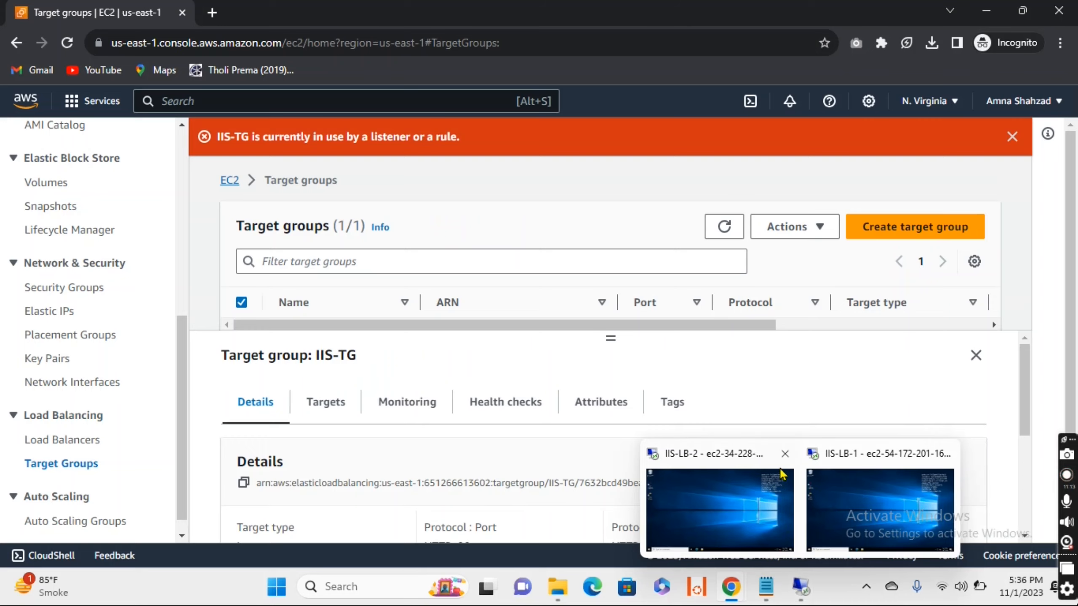
{"action": "mouse_move", "coordinate": [784, 459]}
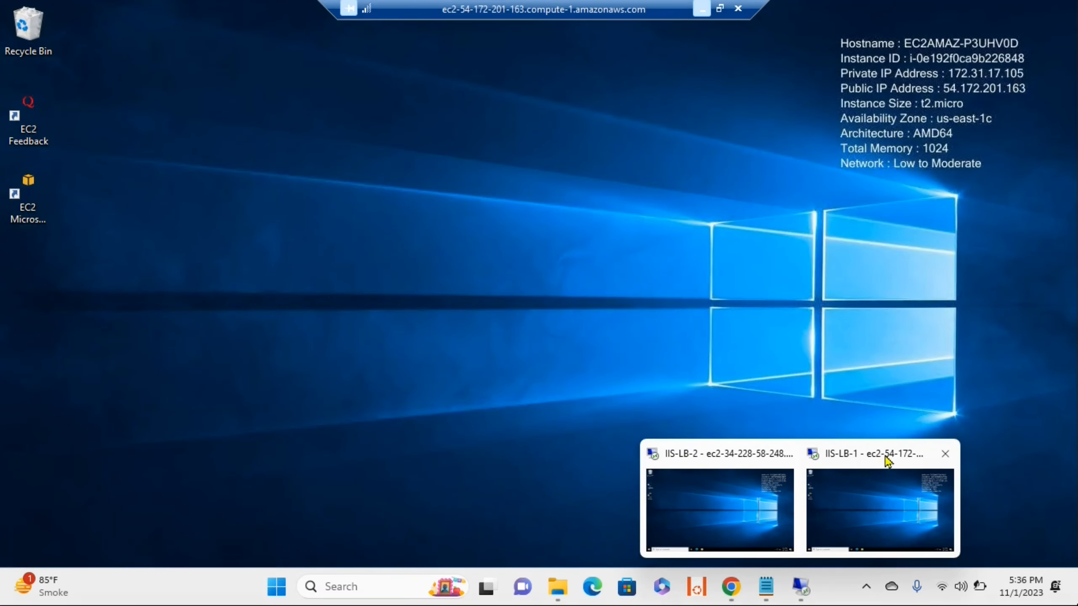
{"action": "left_click", "coordinate": [938, 454]}
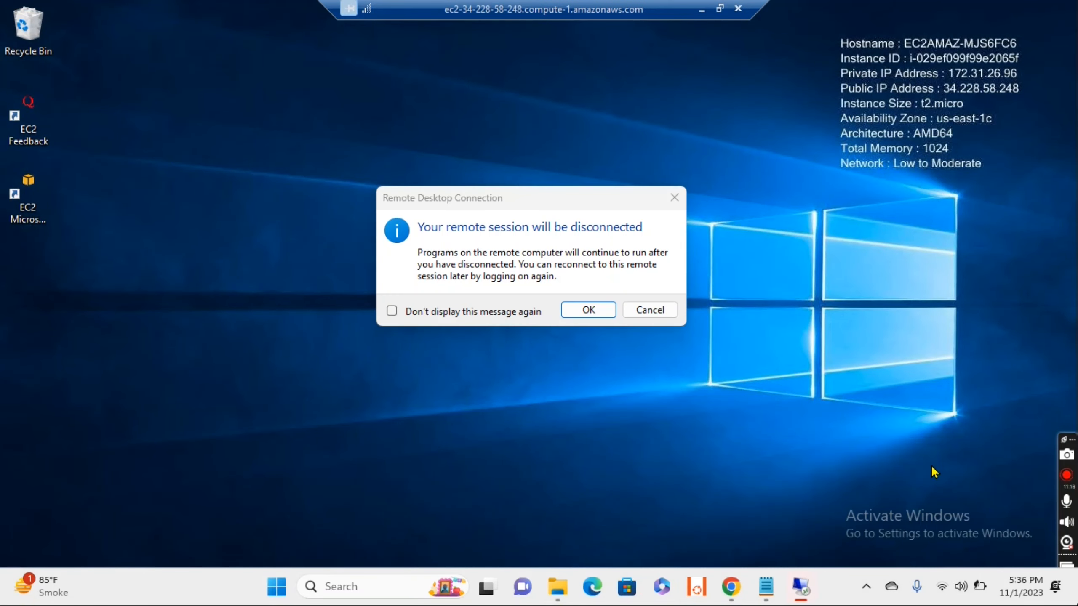
{"action": "left_click", "coordinate": [581, 307]}
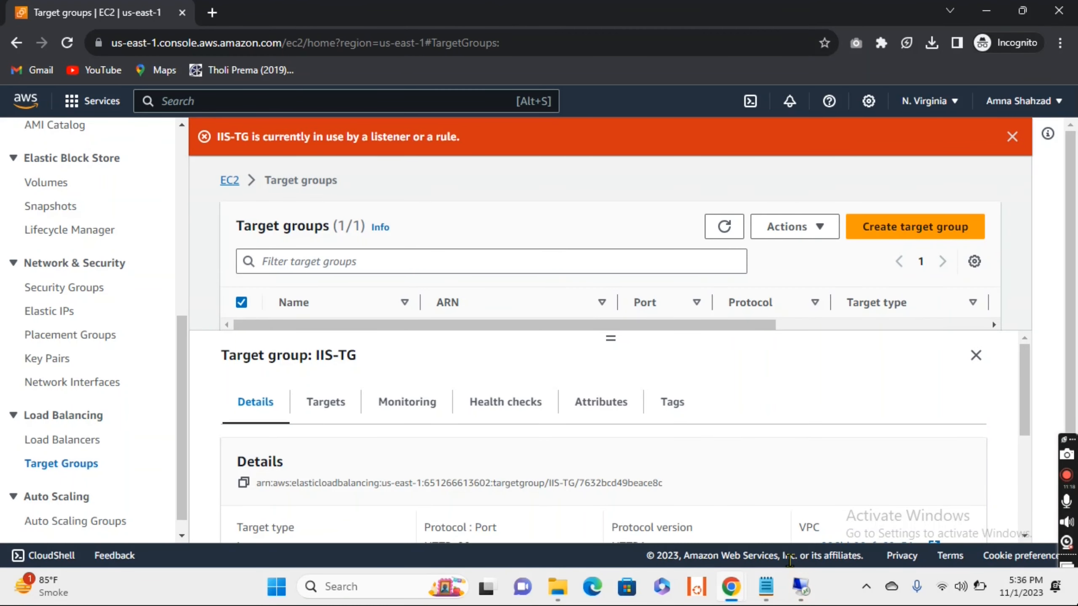
{"action": "left_click", "coordinate": [1012, 136]}
{"action": "mouse_move", "coordinate": [800, 587]}
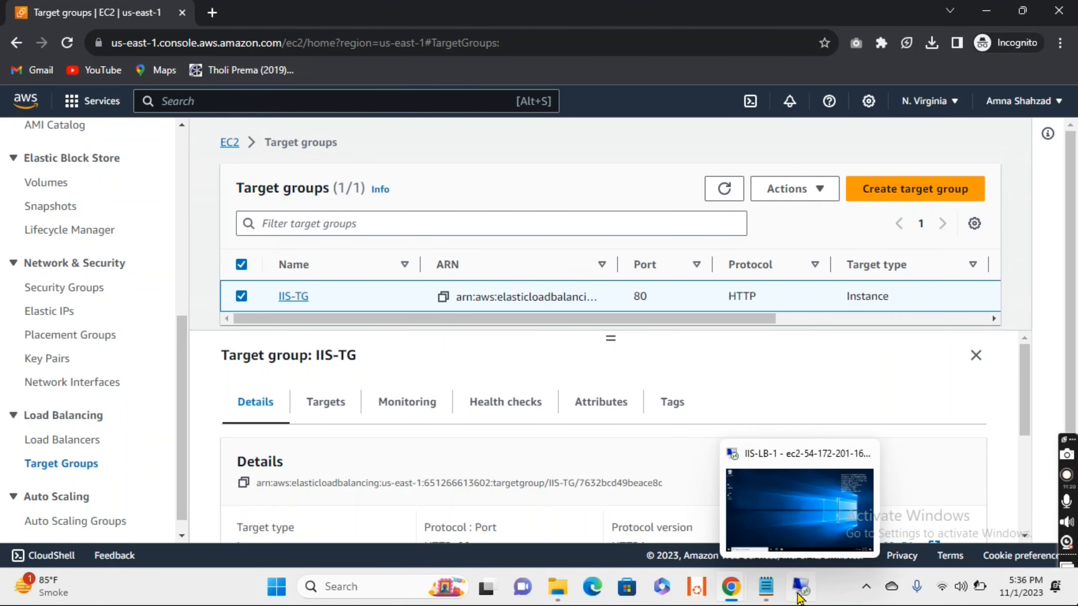
{"action": "left_click", "coordinate": [862, 455]}
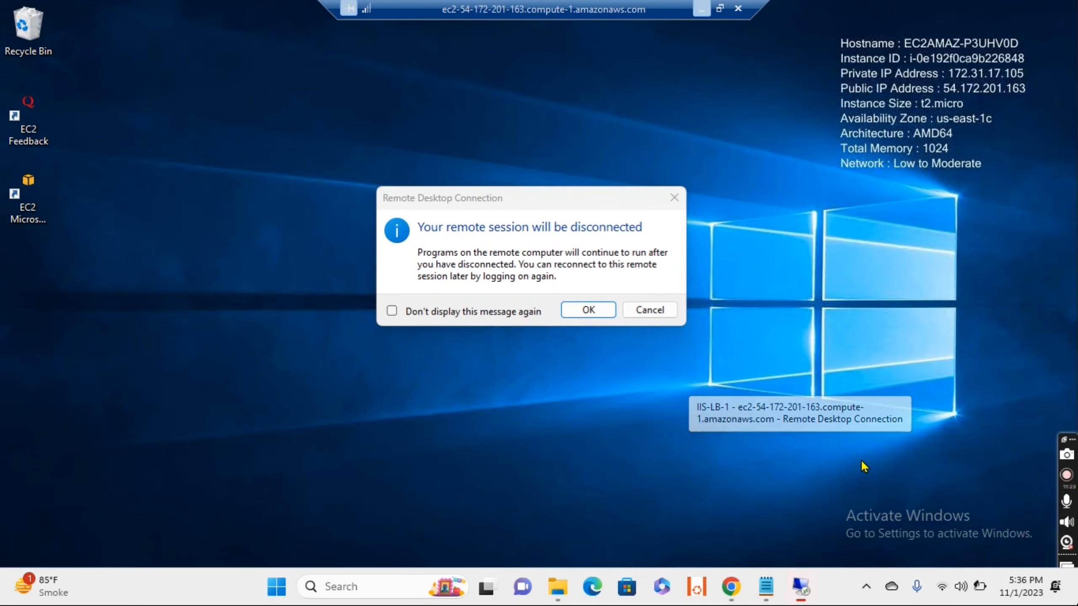
{"action": "left_click", "coordinate": [589, 310]}
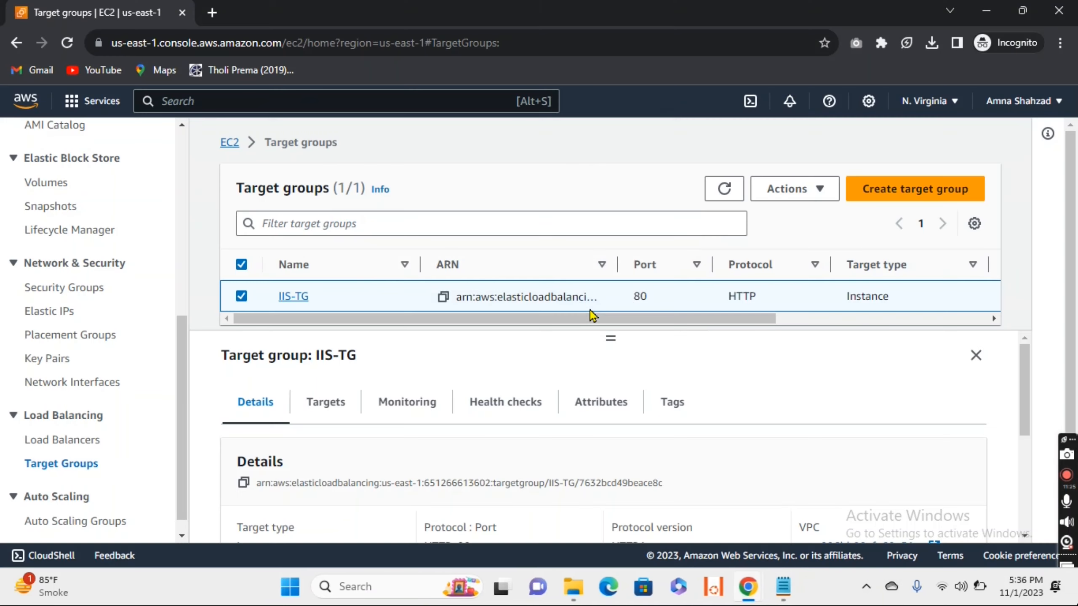
Refresh the target group list and delete target group IIS-TG.
{"action": "left_click", "coordinate": [724, 190]}
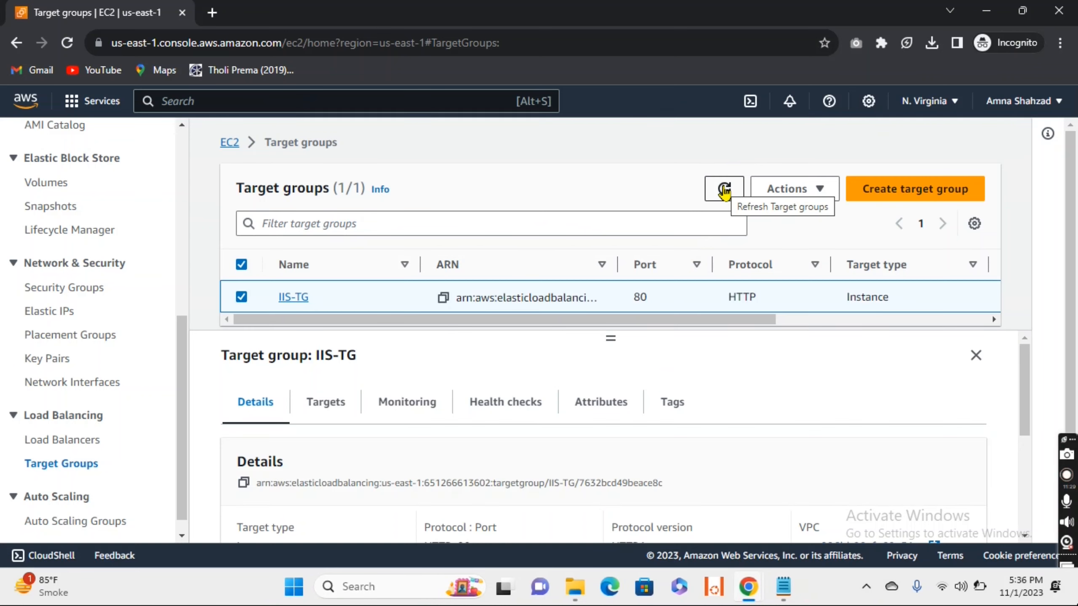
{"action": "left_click", "coordinate": [829, 195]}
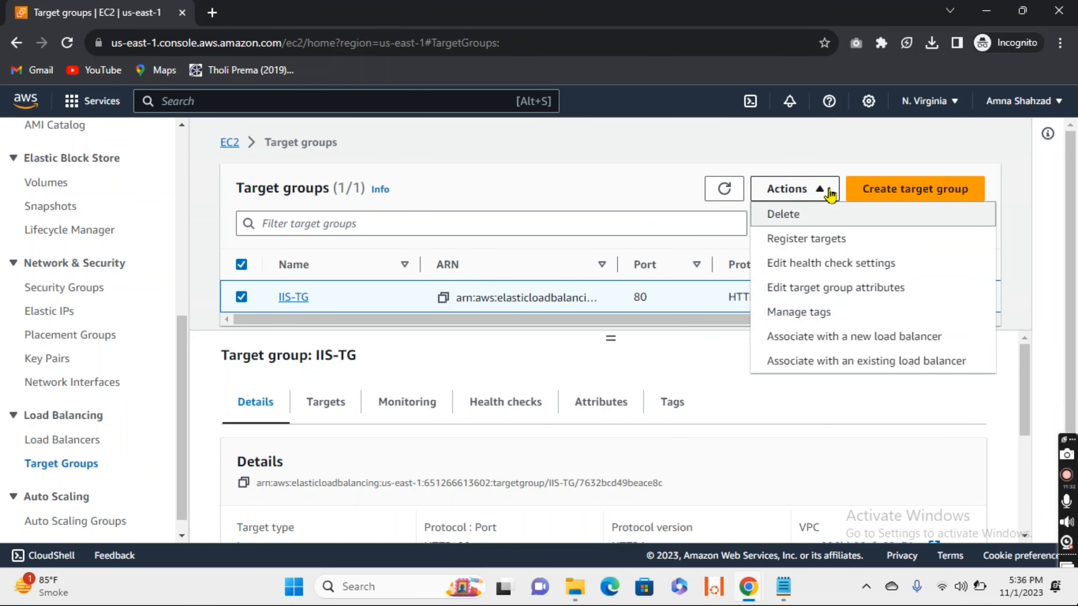
{"action": "left_click", "coordinate": [810, 224]}
{"action": "left_click", "coordinate": [791, 450]}
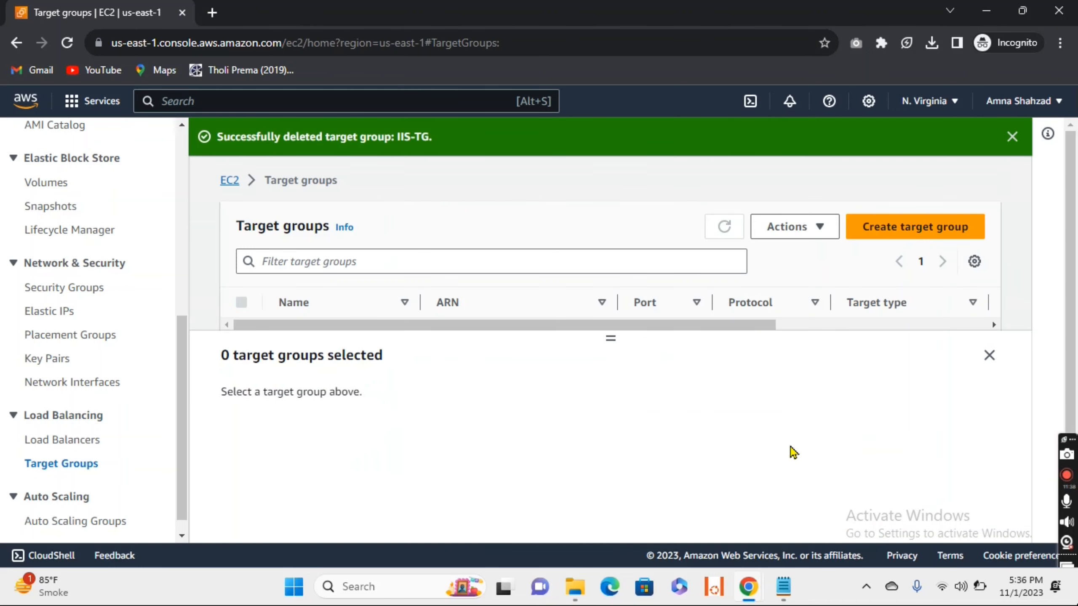
{"action": "left_click", "coordinate": [1012, 137]}
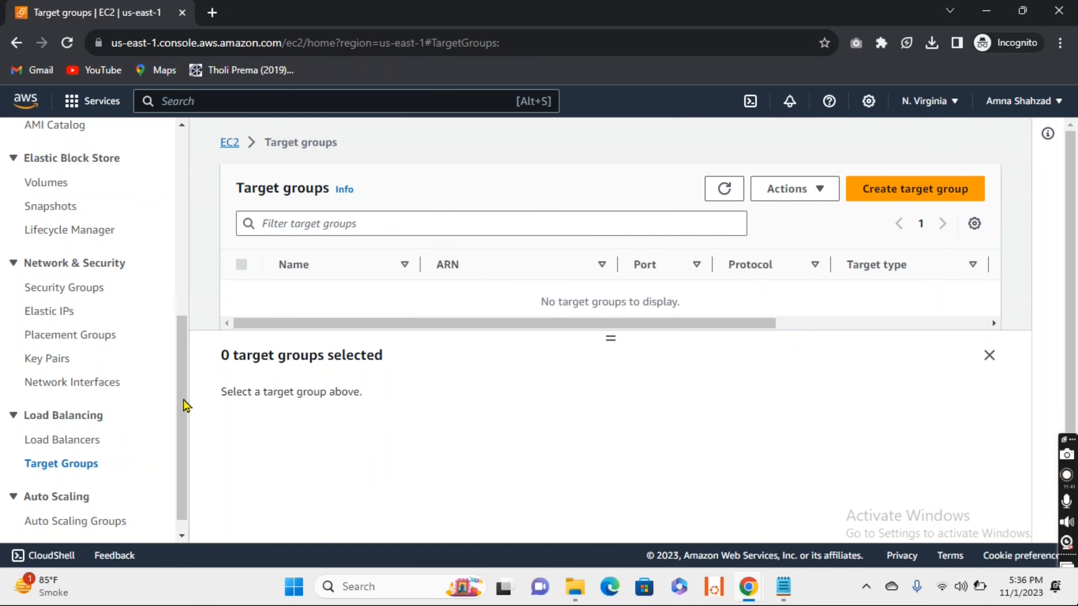
Terminate both EC2 instances, IIS-LB-1 and IIS-LB-2, and refresh the instance list.
{"action": "left_click_drag", "start_coordinate": [182, 420], "coordinate": [205, 238]}
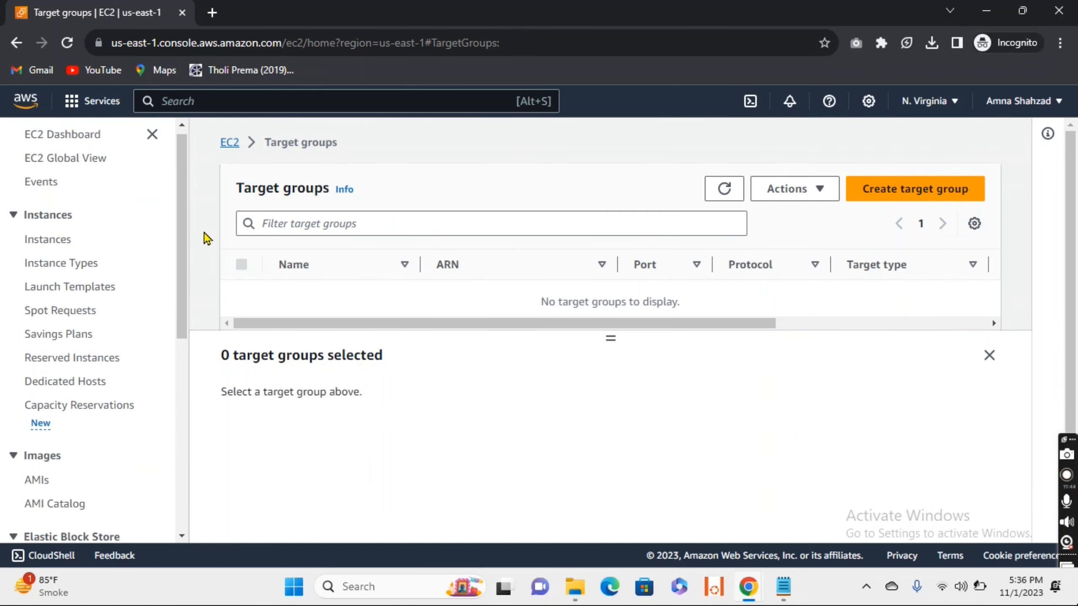
{"action": "left_click", "coordinate": [62, 240]}
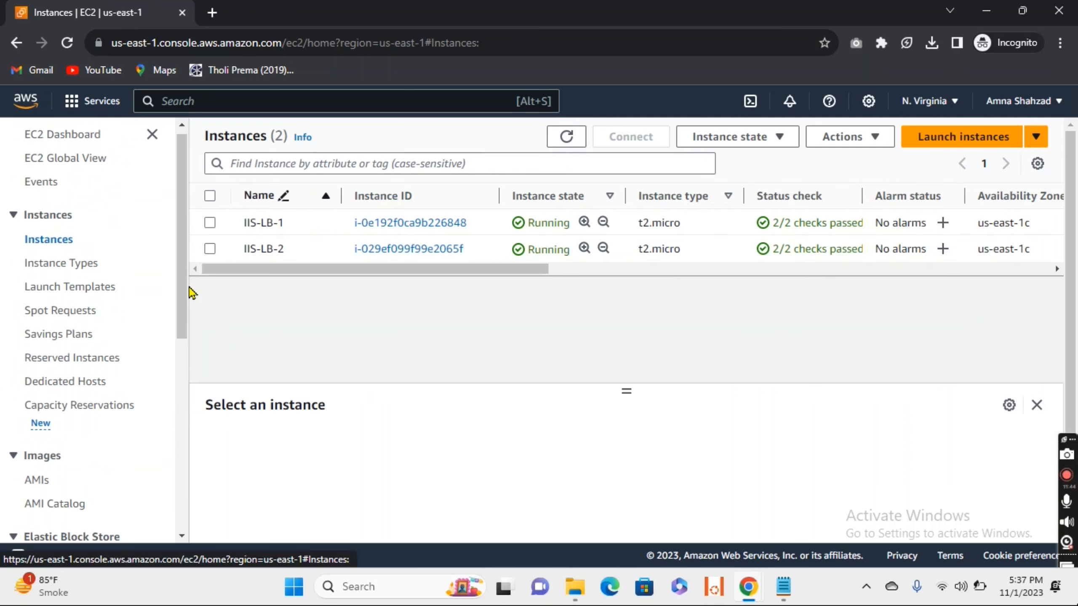
{"action": "left_click", "coordinate": [209, 196]}
{"action": "left_click", "coordinate": [730, 136]}
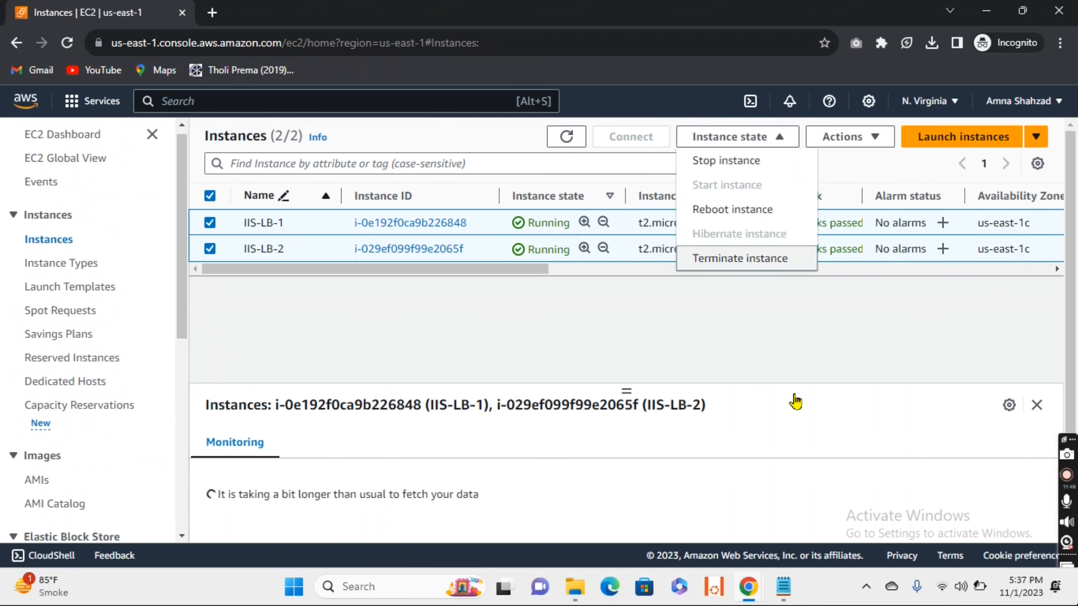
{"action": "key", "text": "Return"}
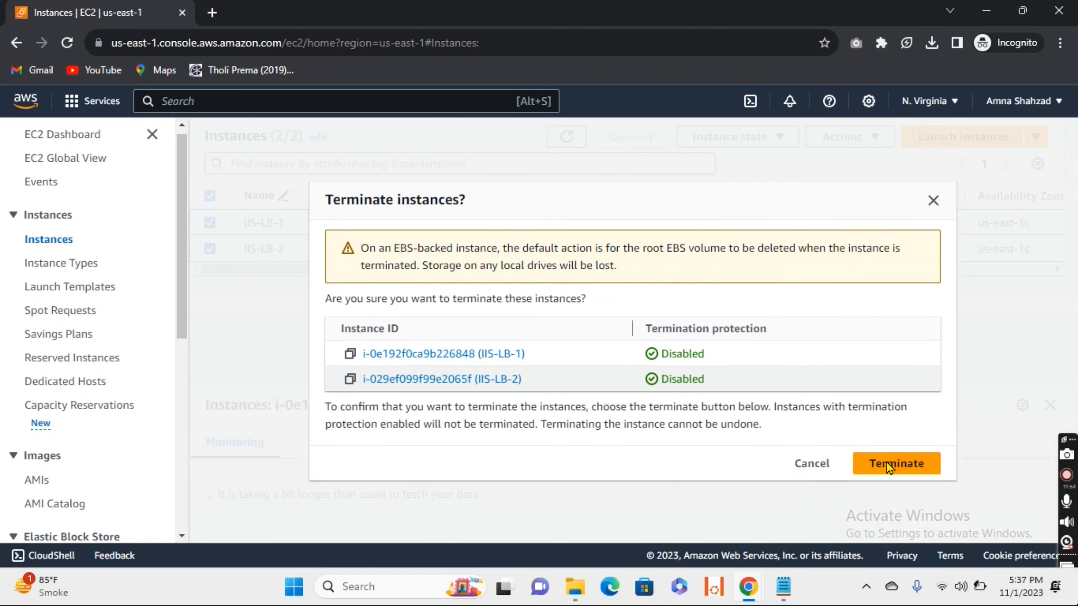
{"action": "left_click", "coordinate": [903, 462]}
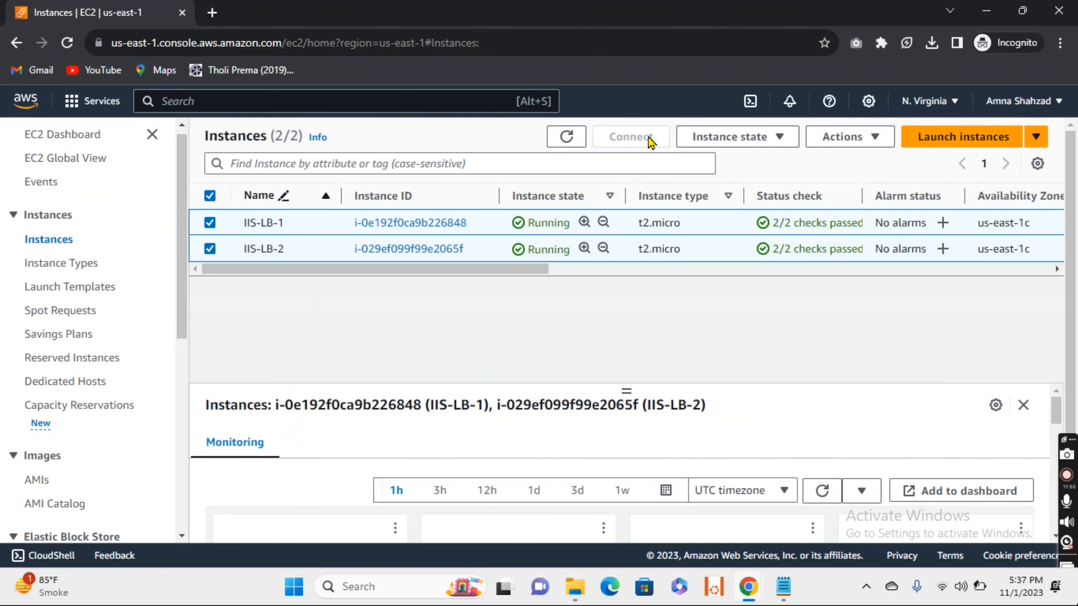
{"action": "left_click", "coordinate": [570, 141]}
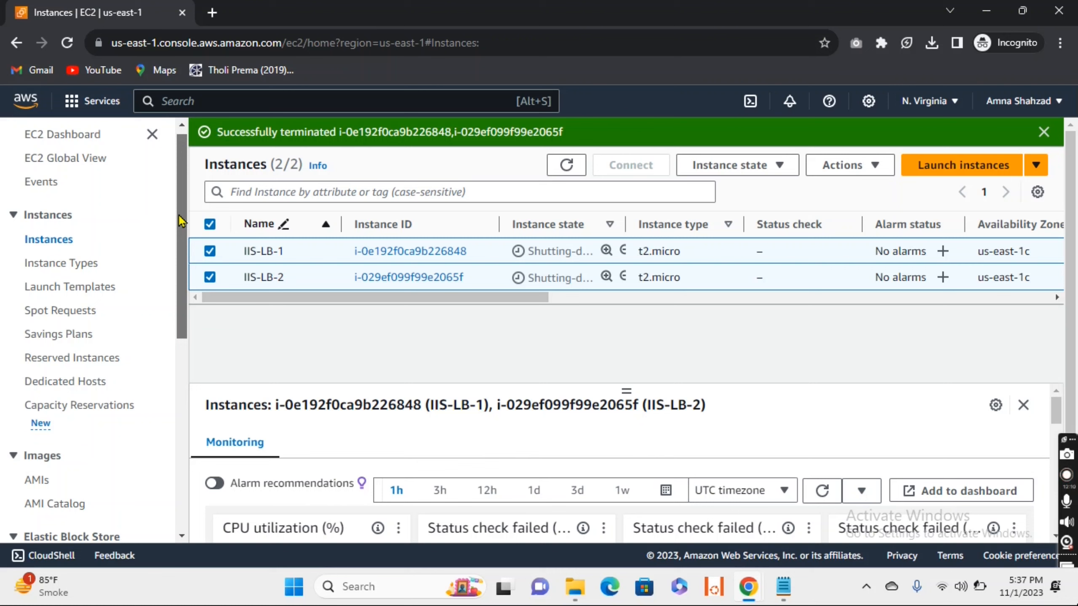
{"action": "left_click_drag", "start_coordinate": [179, 216], "coordinate": [179, 229]}
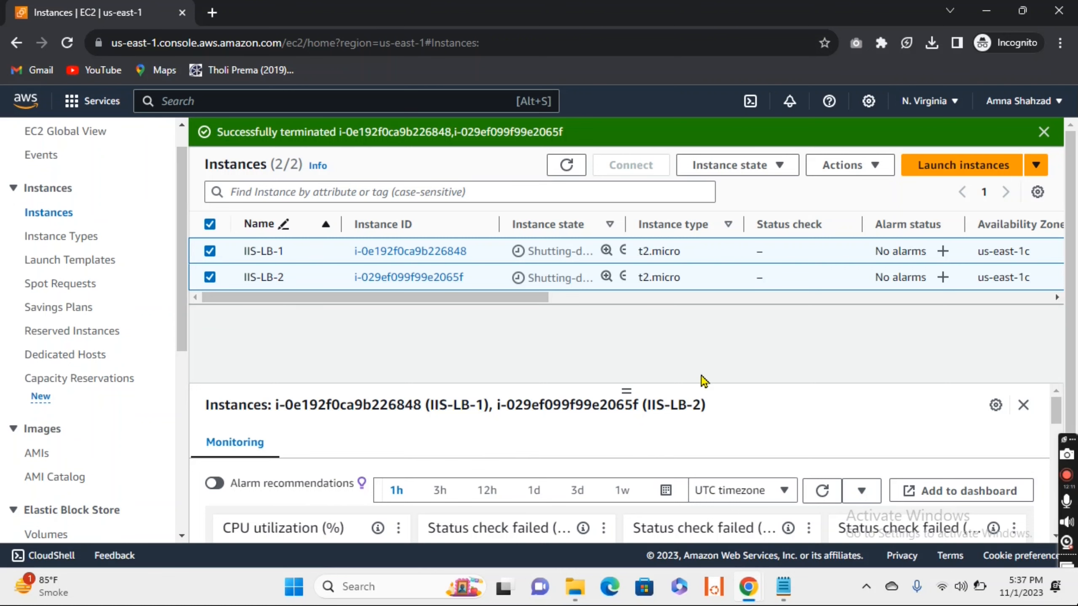